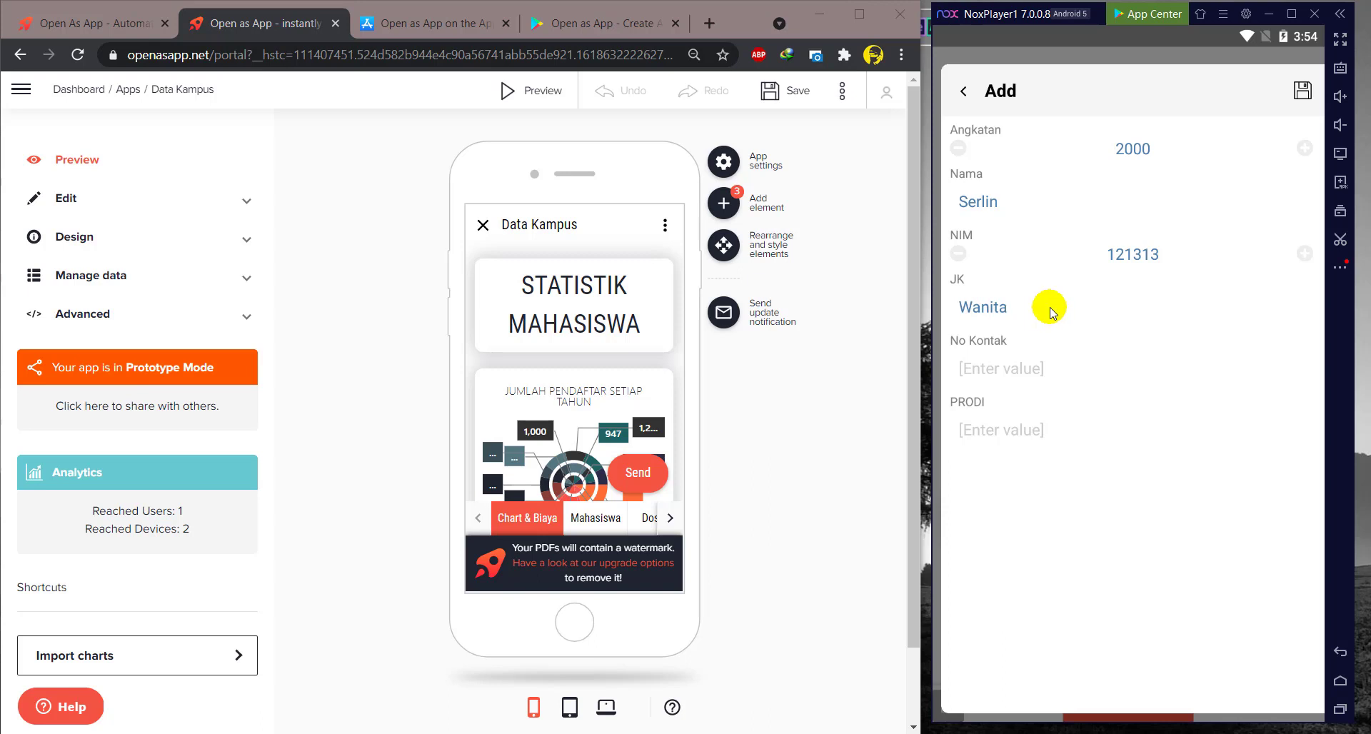
click(1019, 369)
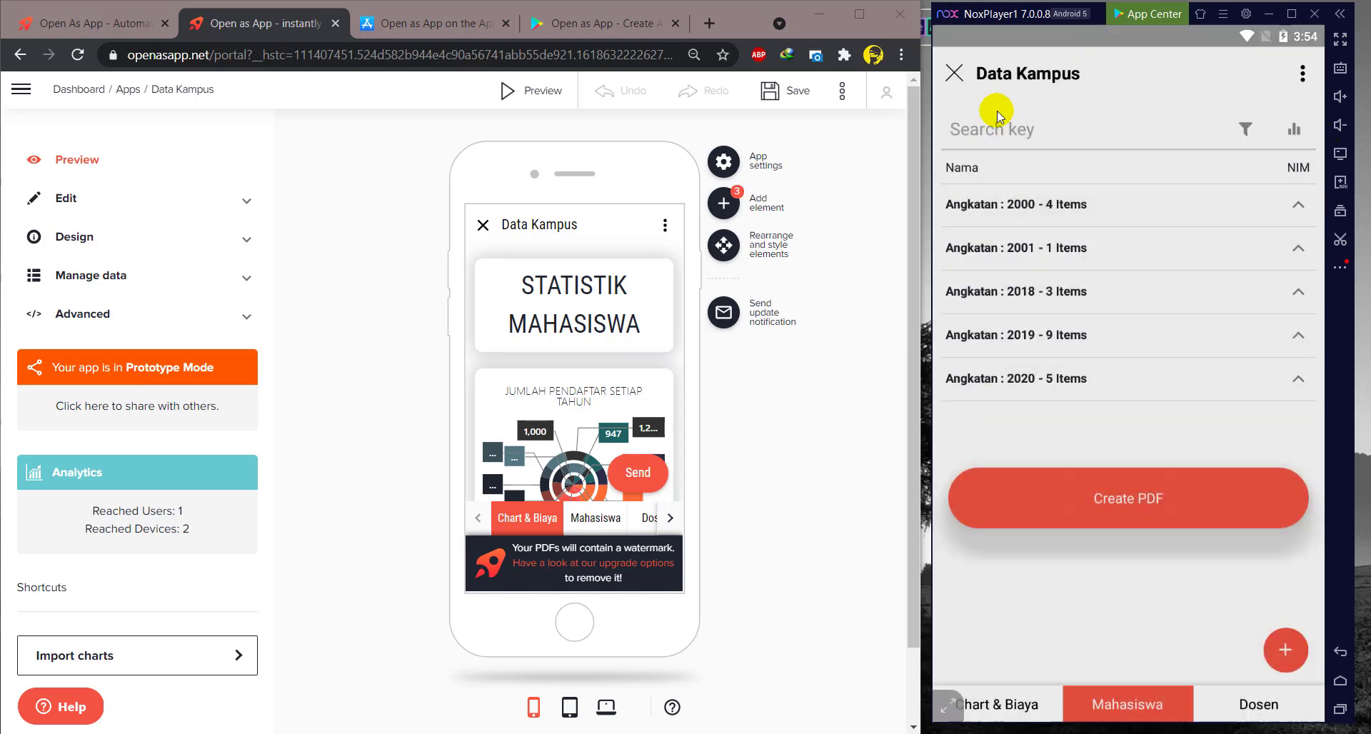
click(1056, 206)
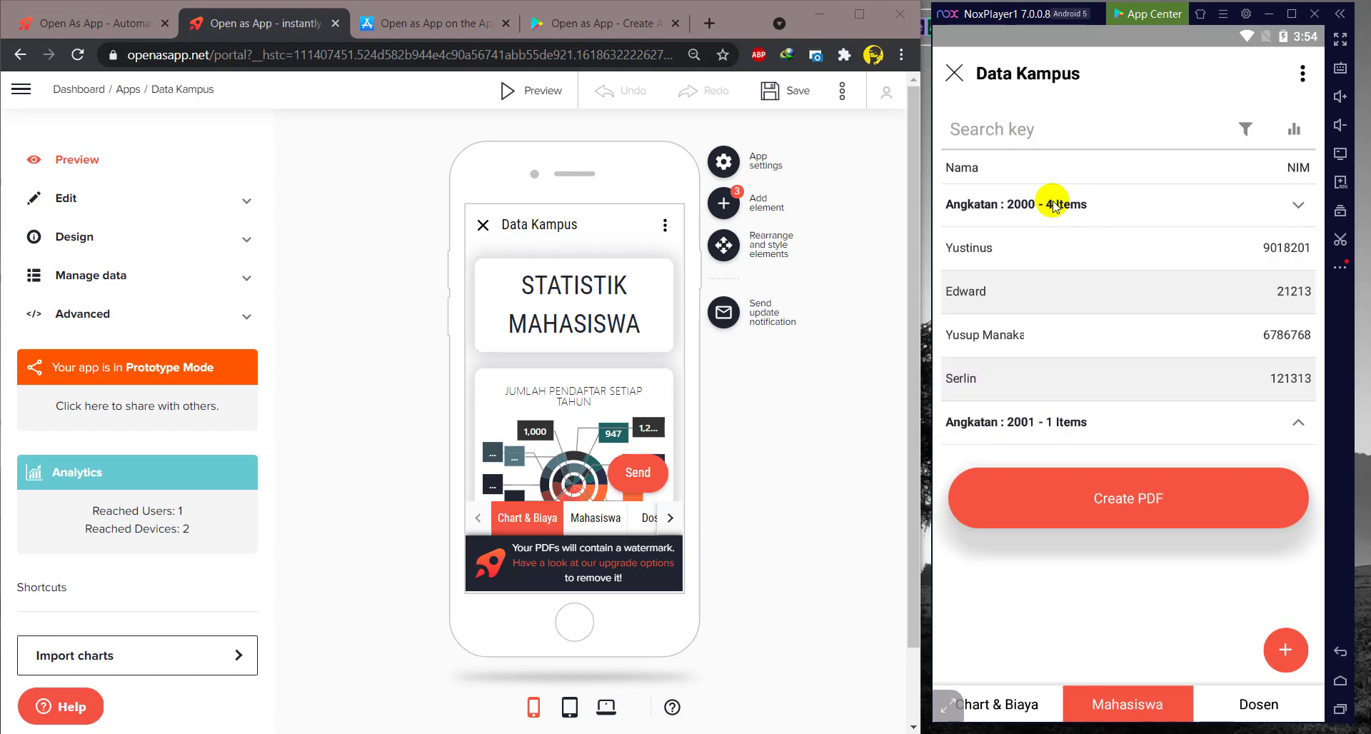
click(970, 385)
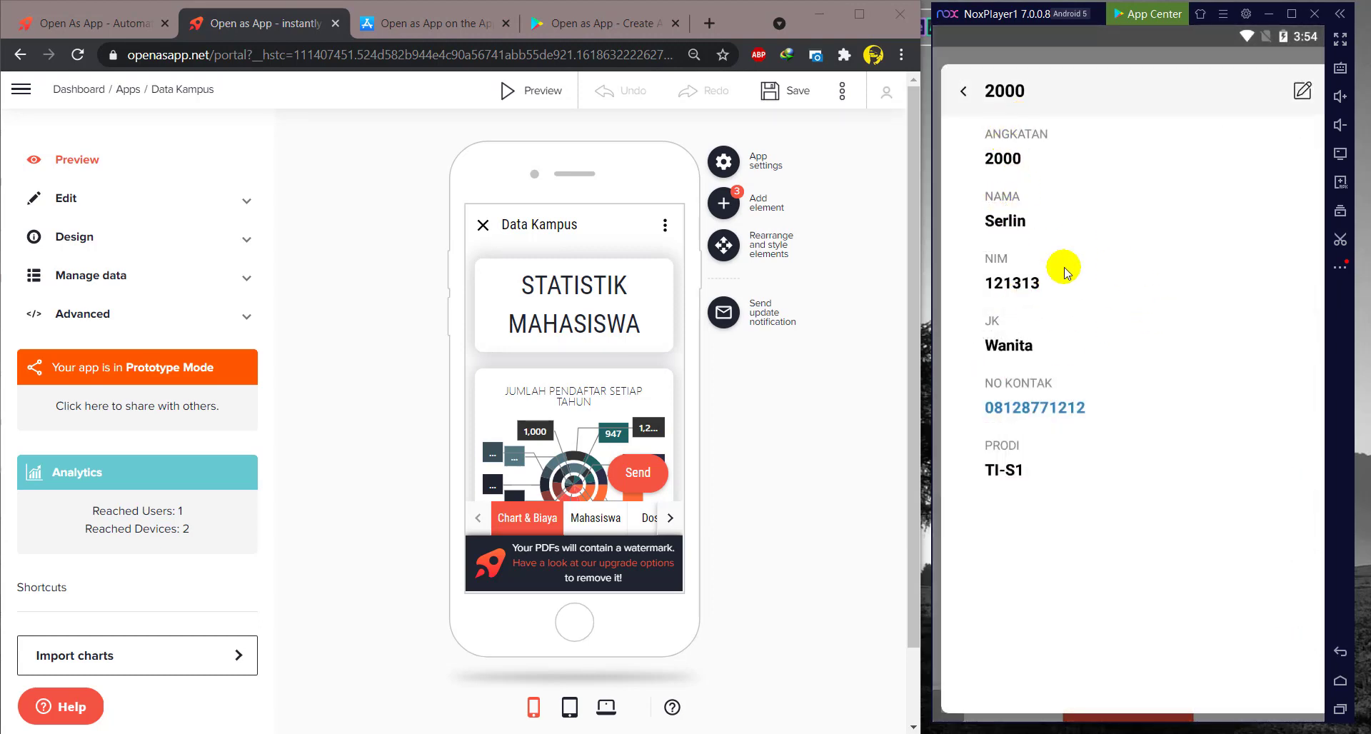
- Add a surname to the student's Nama, save it, and stay in the app
click(1302, 91)
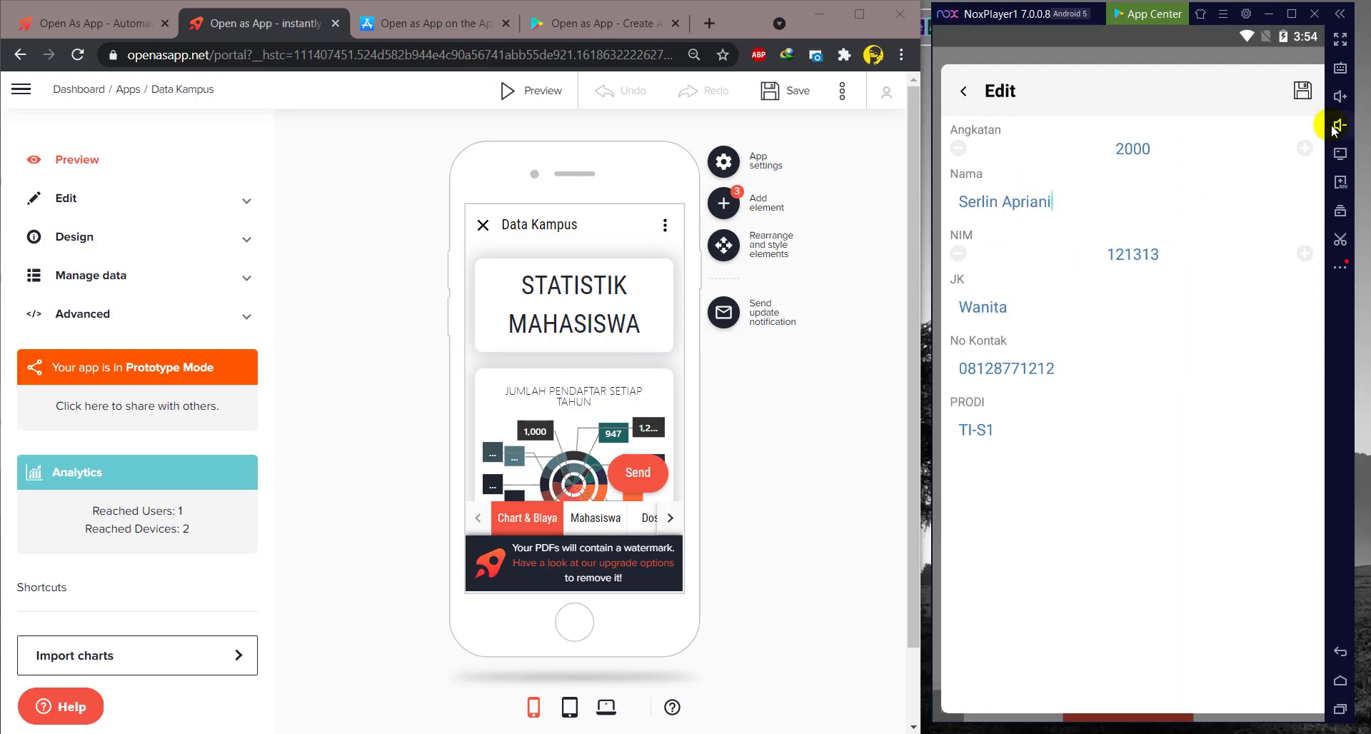
click(1302, 91)
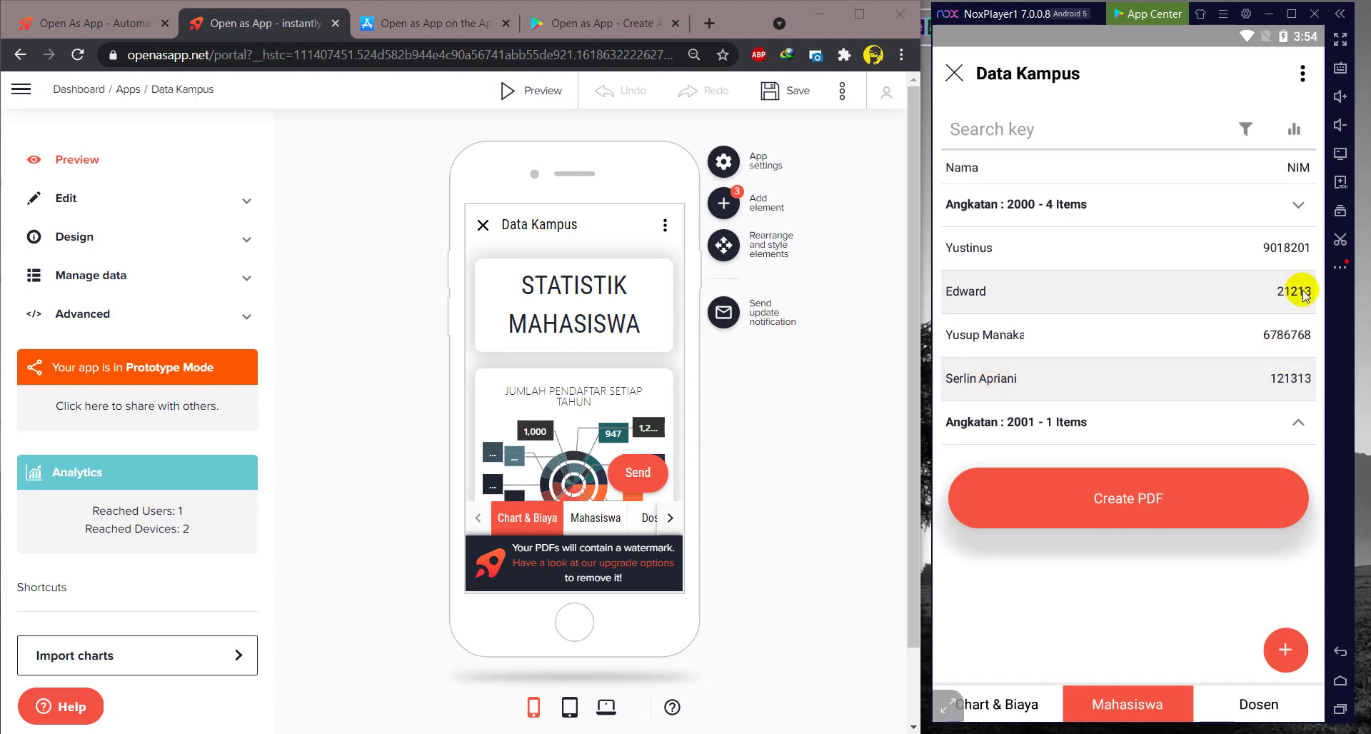
click(954, 73)
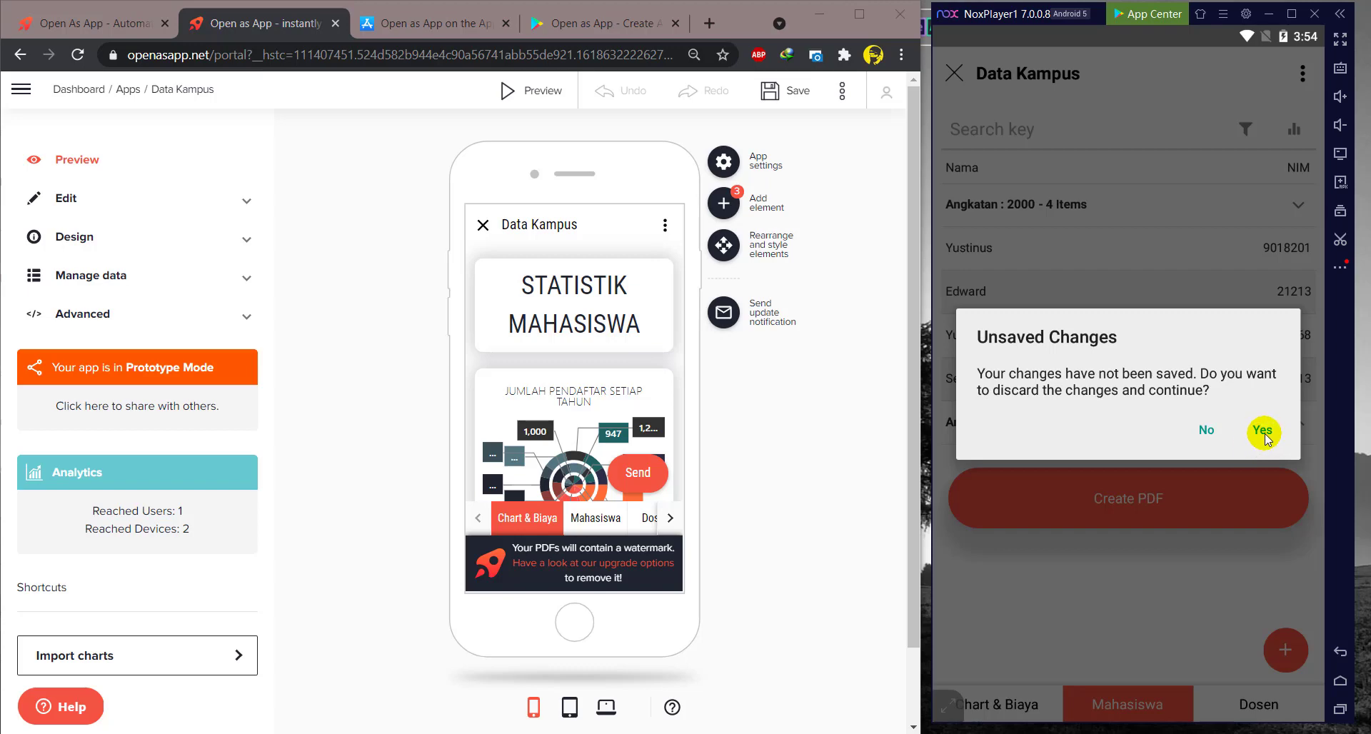
click(1207, 430)
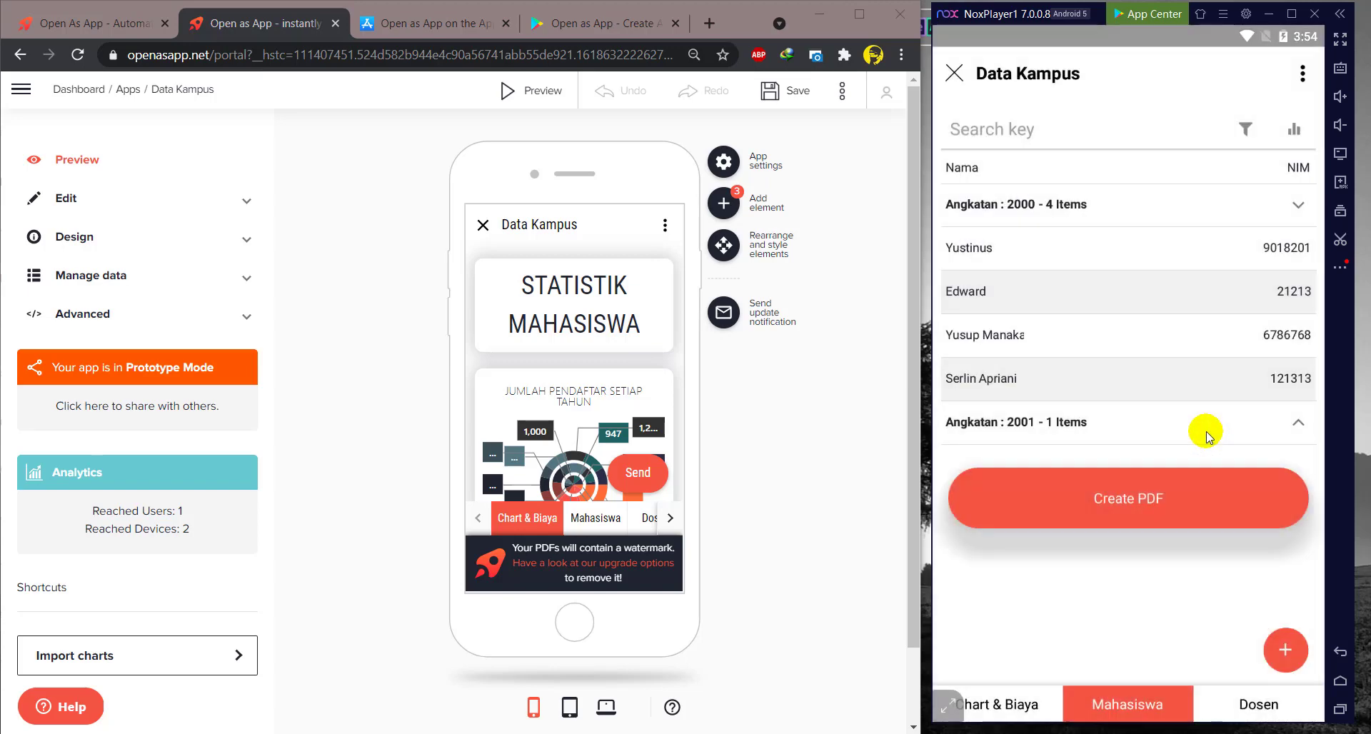
- Open a lecturer's photo record from the Dosen list and save it from edit mode
click(1246, 704)
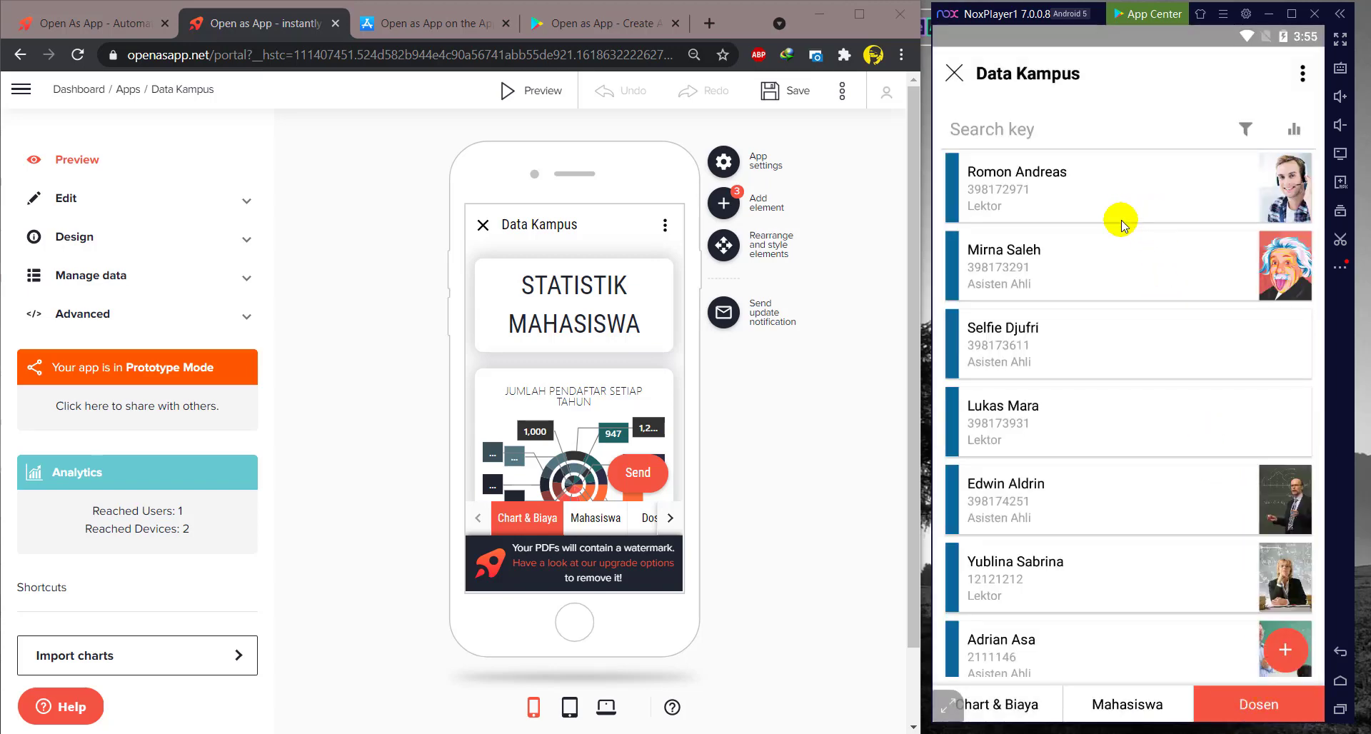
scroll(1189, 360, down, 1)
click(1222, 477)
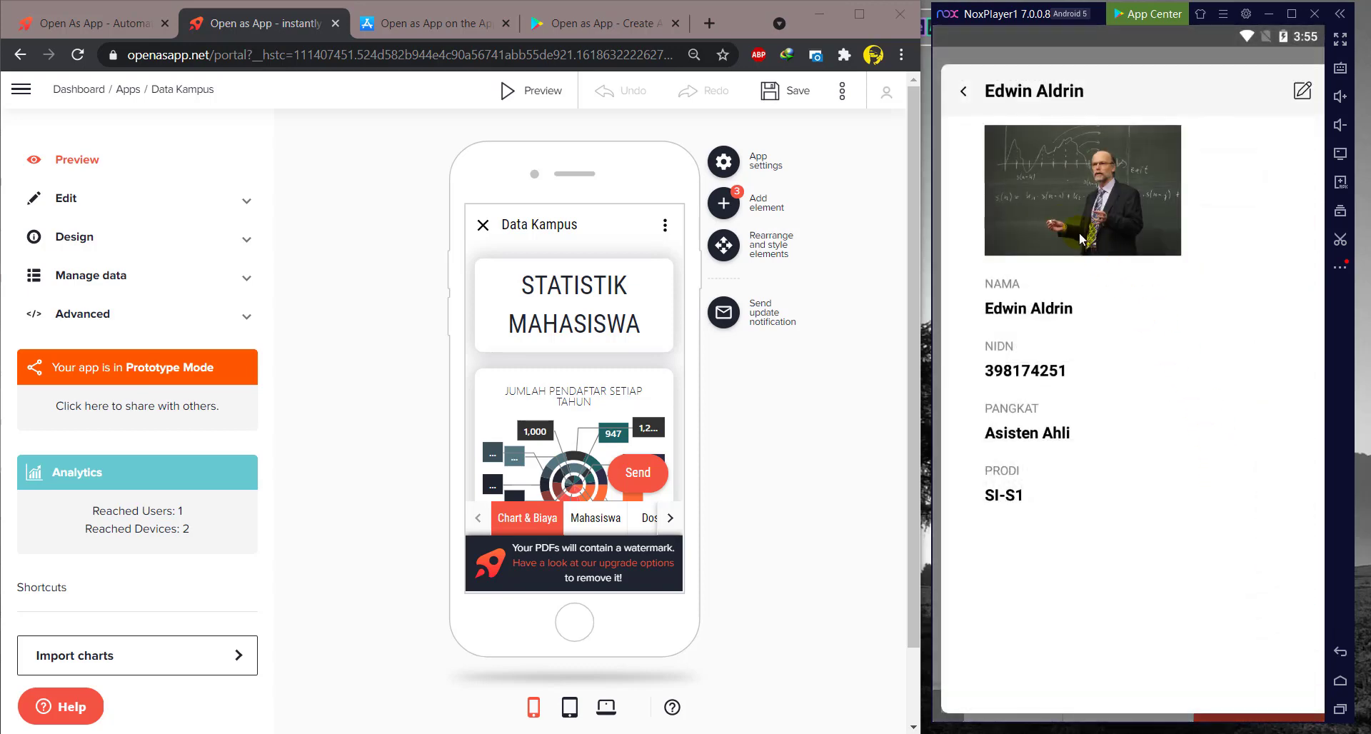
click(1303, 90)
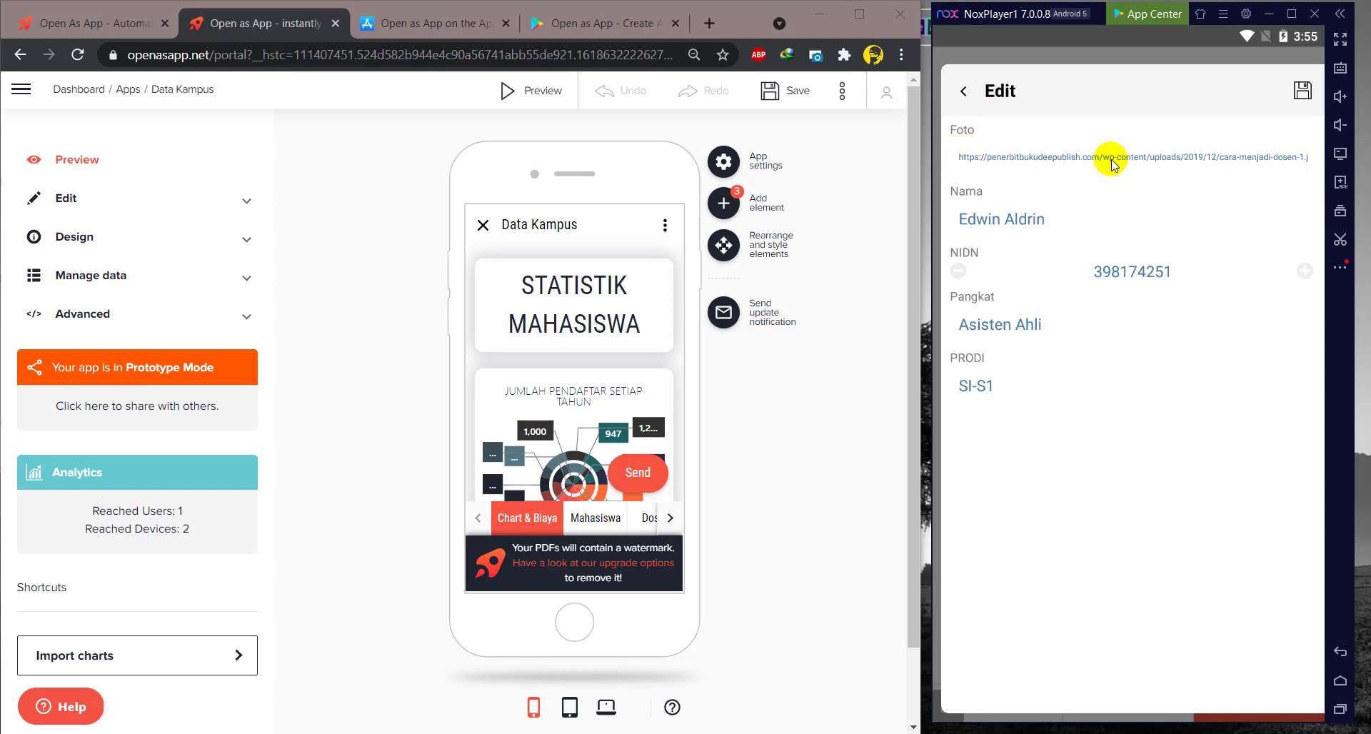
click(1302, 91)
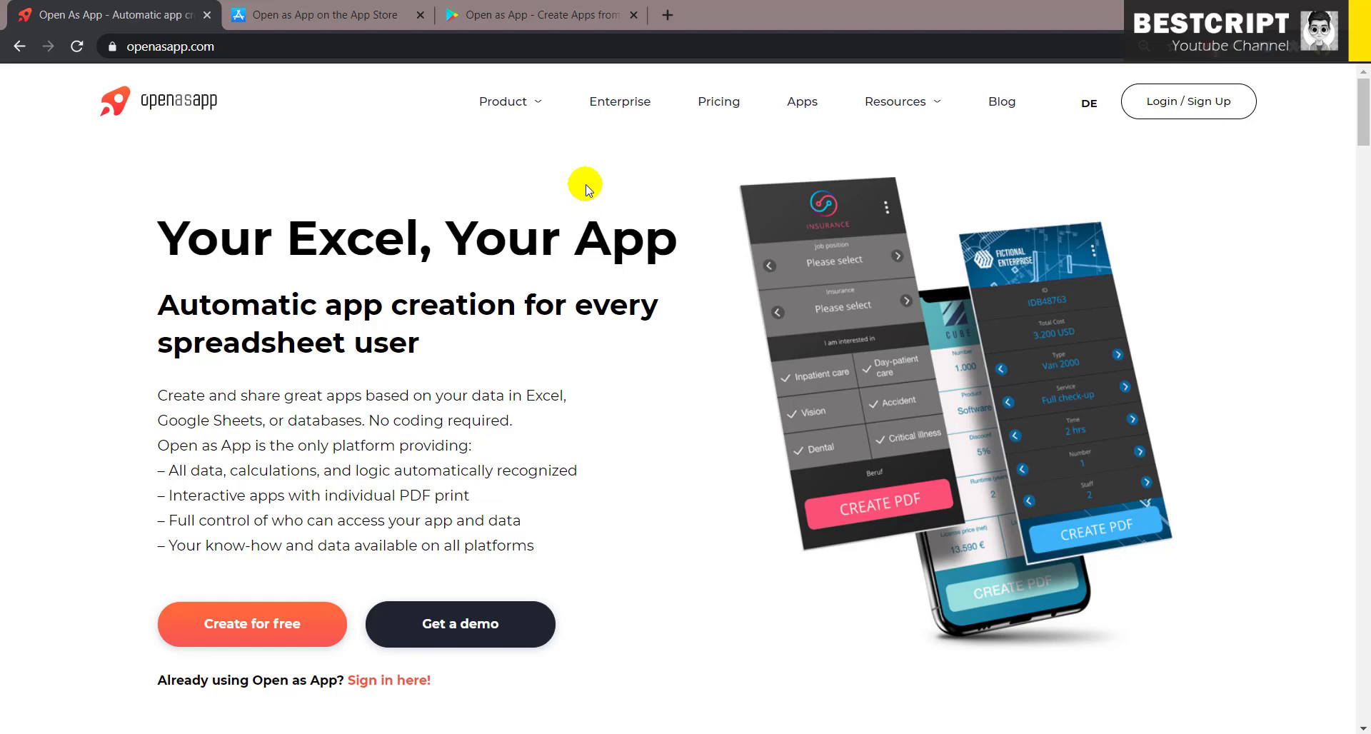
- Visit the Open as App login page, then launch Open as App in the emulator
click(1174, 107)
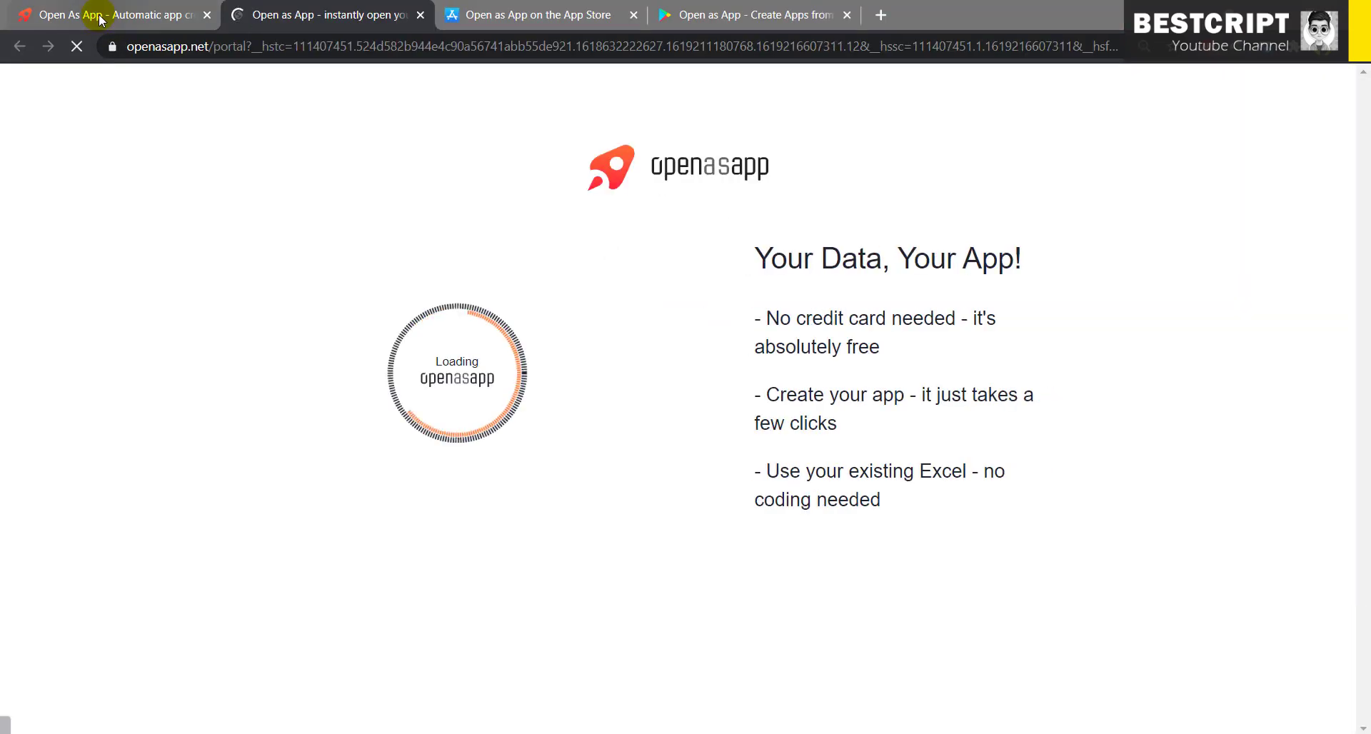
click(93, 15)
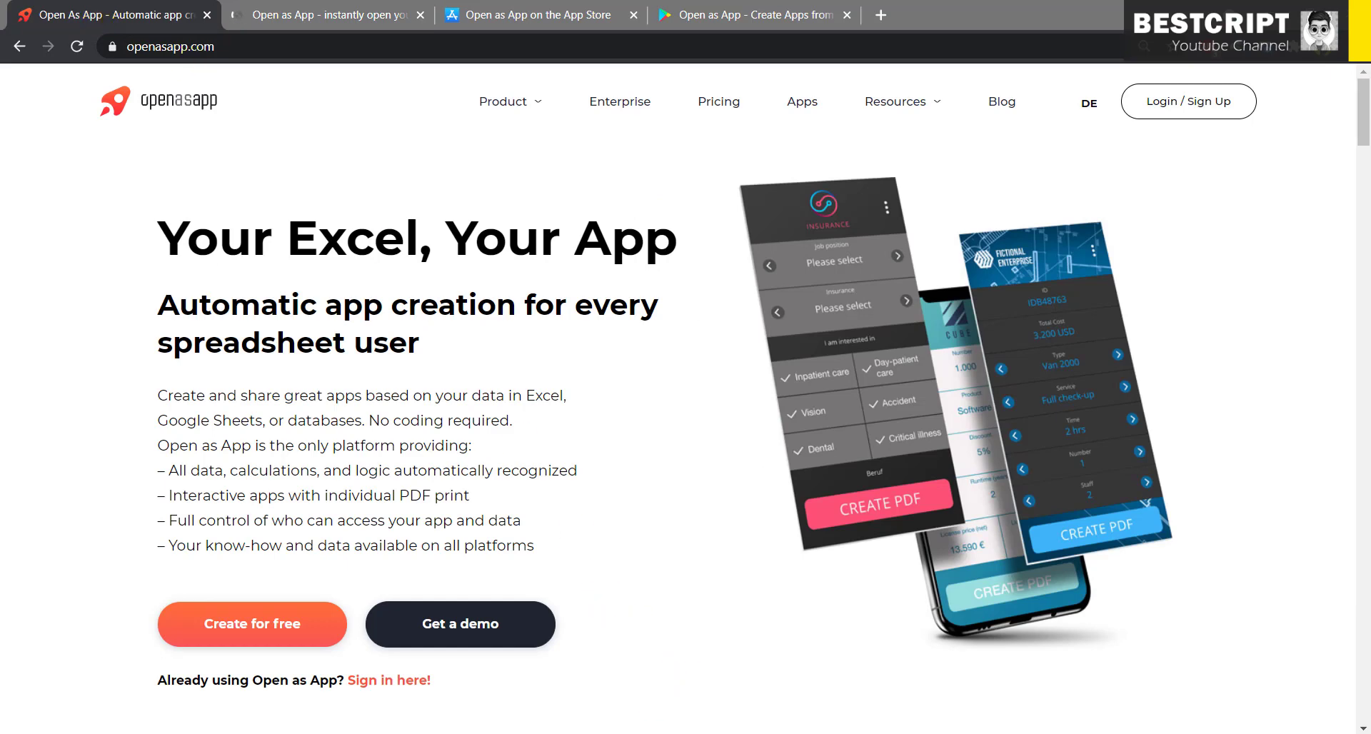
click(677, 733)
click(377, 416)
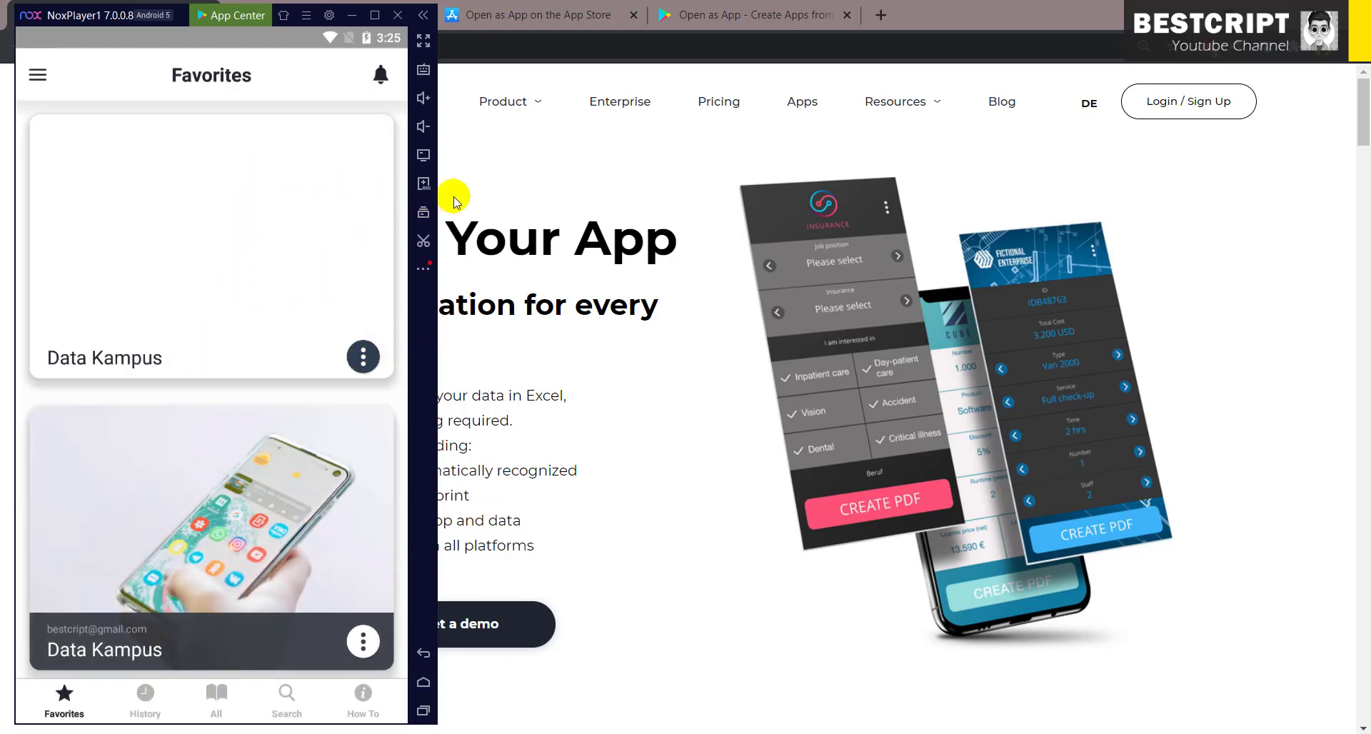
- Compare the App Store and Google Play listings, selecting the 'Open as App' title, then return to login
click(512, 21)
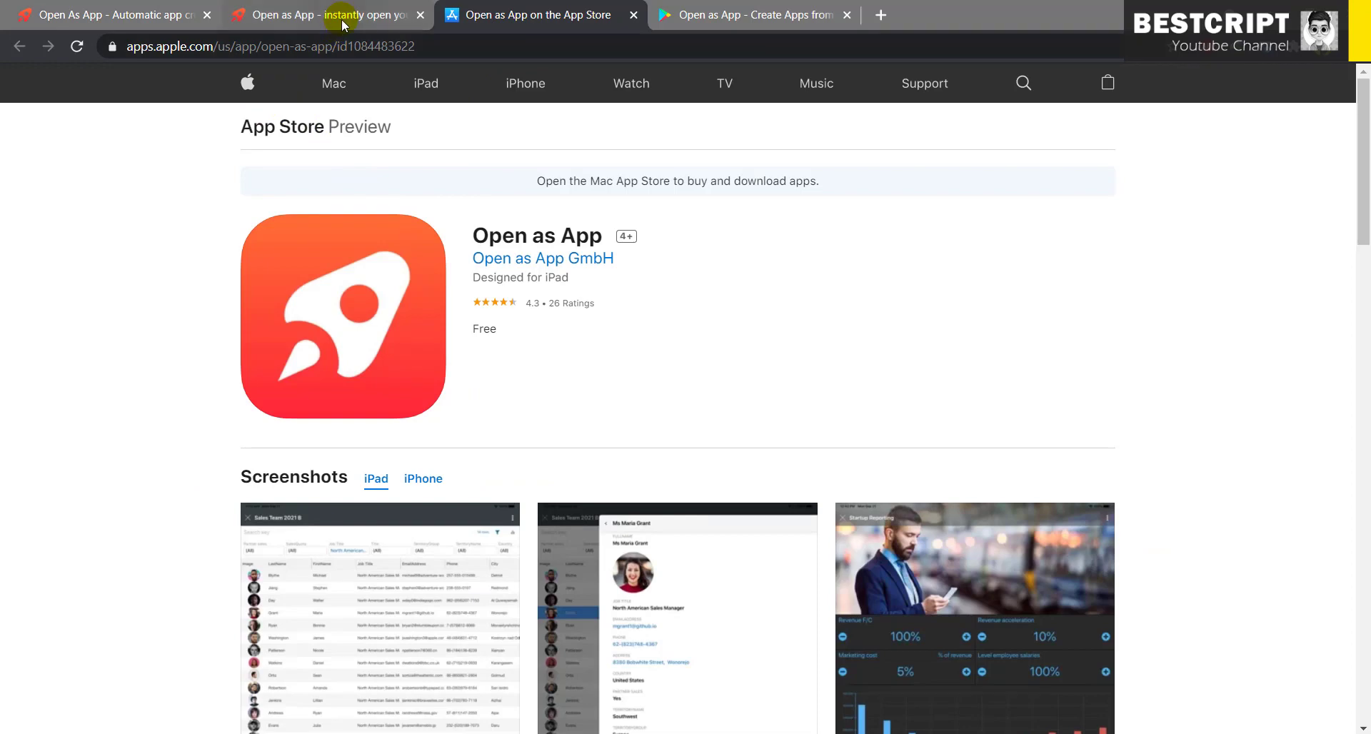
click(696, 14)
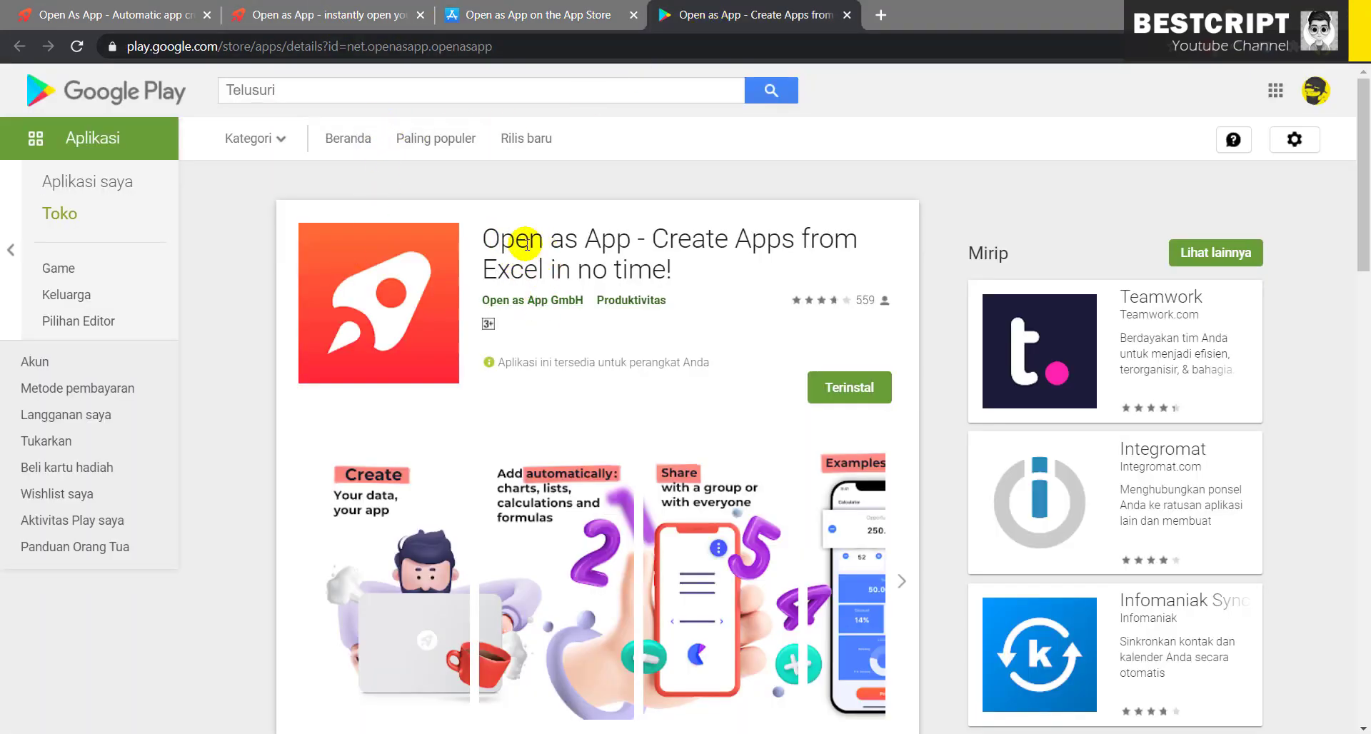
drag(632, 240, 479, 237)
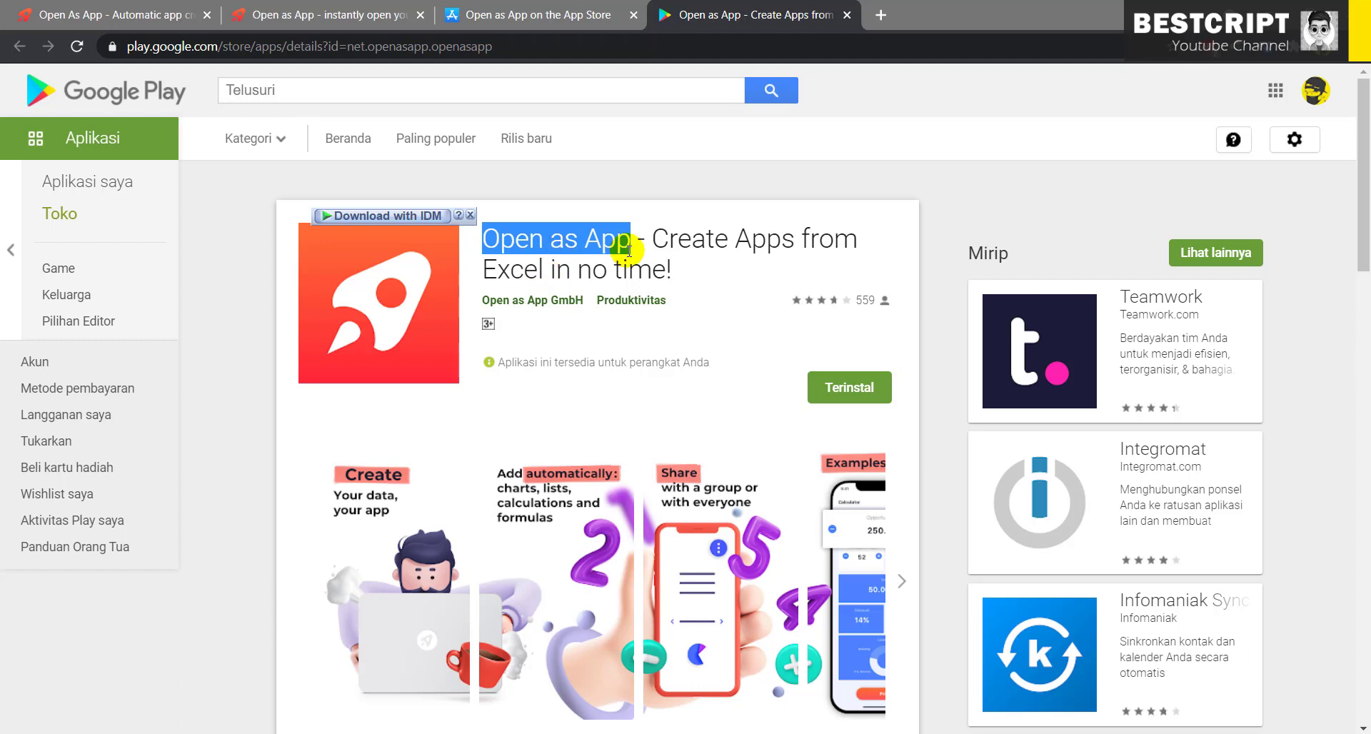
drag(627, 247, 481, 243)
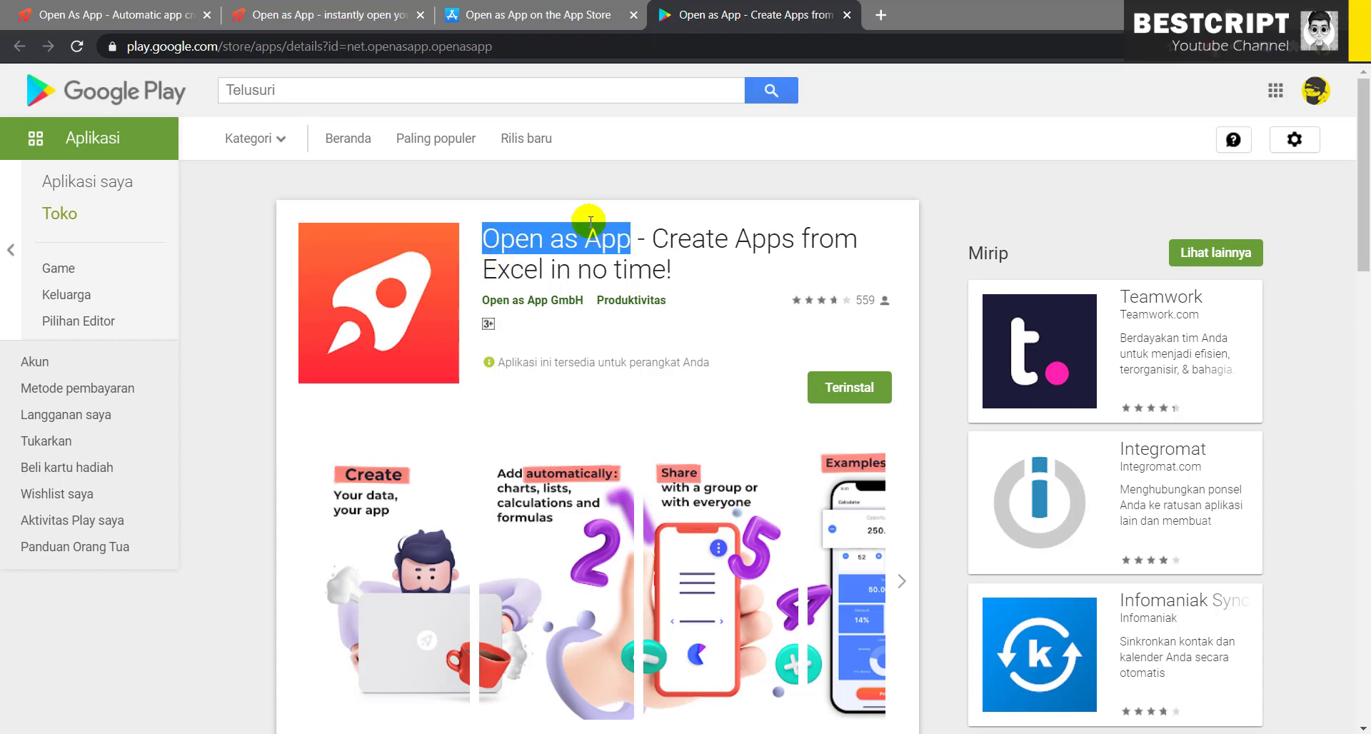
click(519, 17)
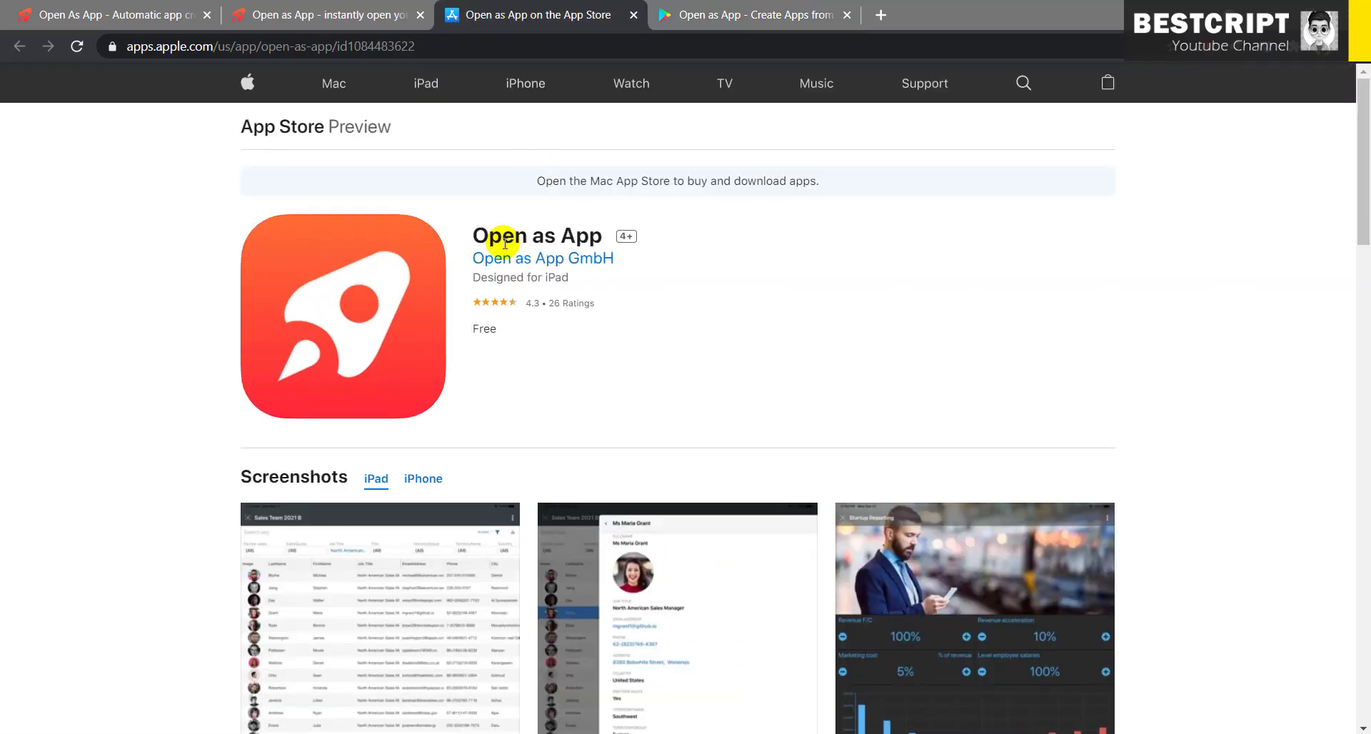
click(290, 17)
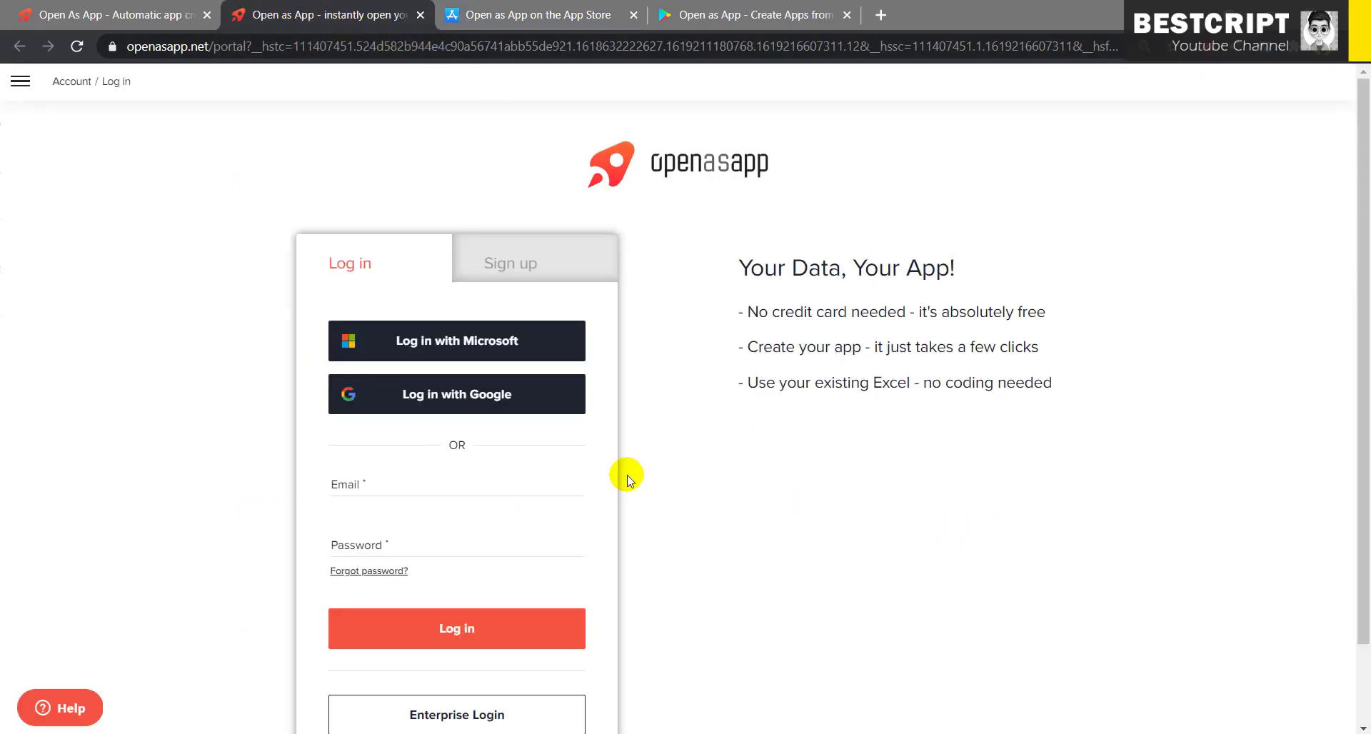
- Log in with Google, choosing the account in the Google popup, to reach the Dashboard
click(488, 395)
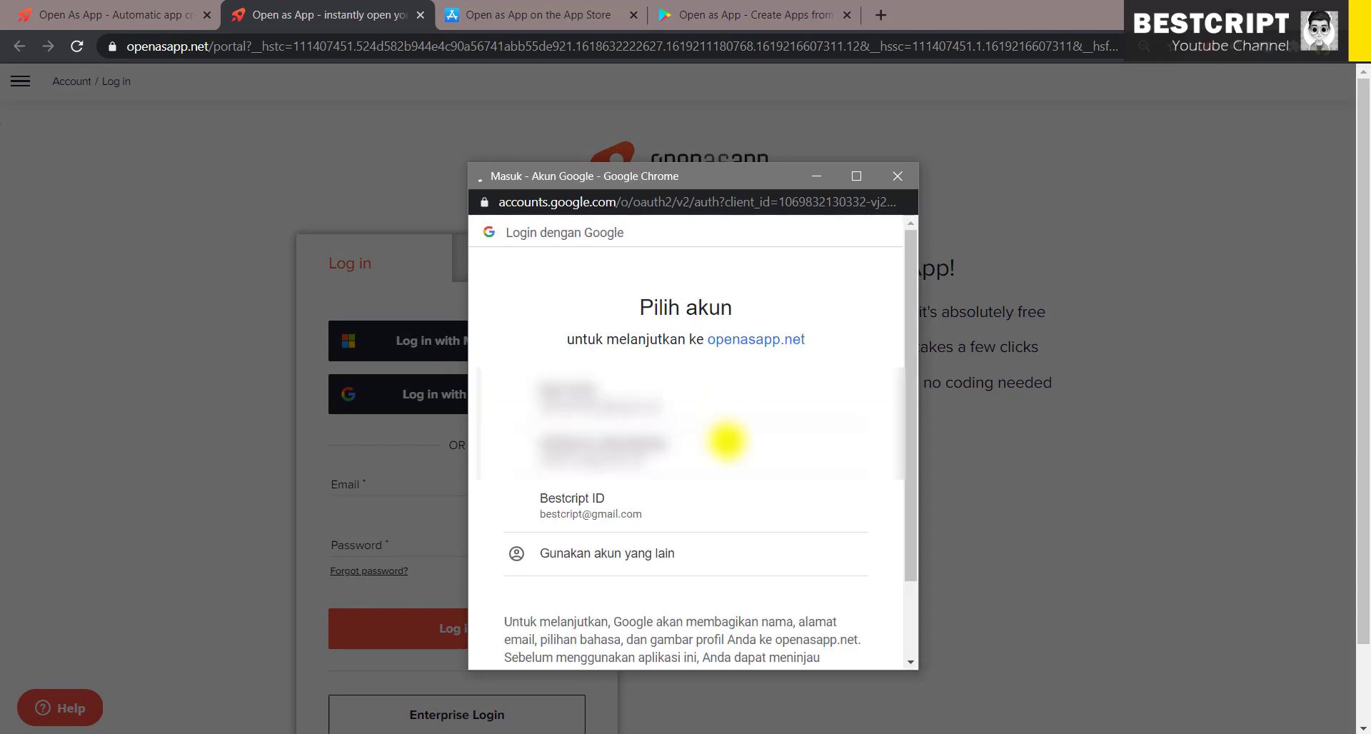
click(590, 503)
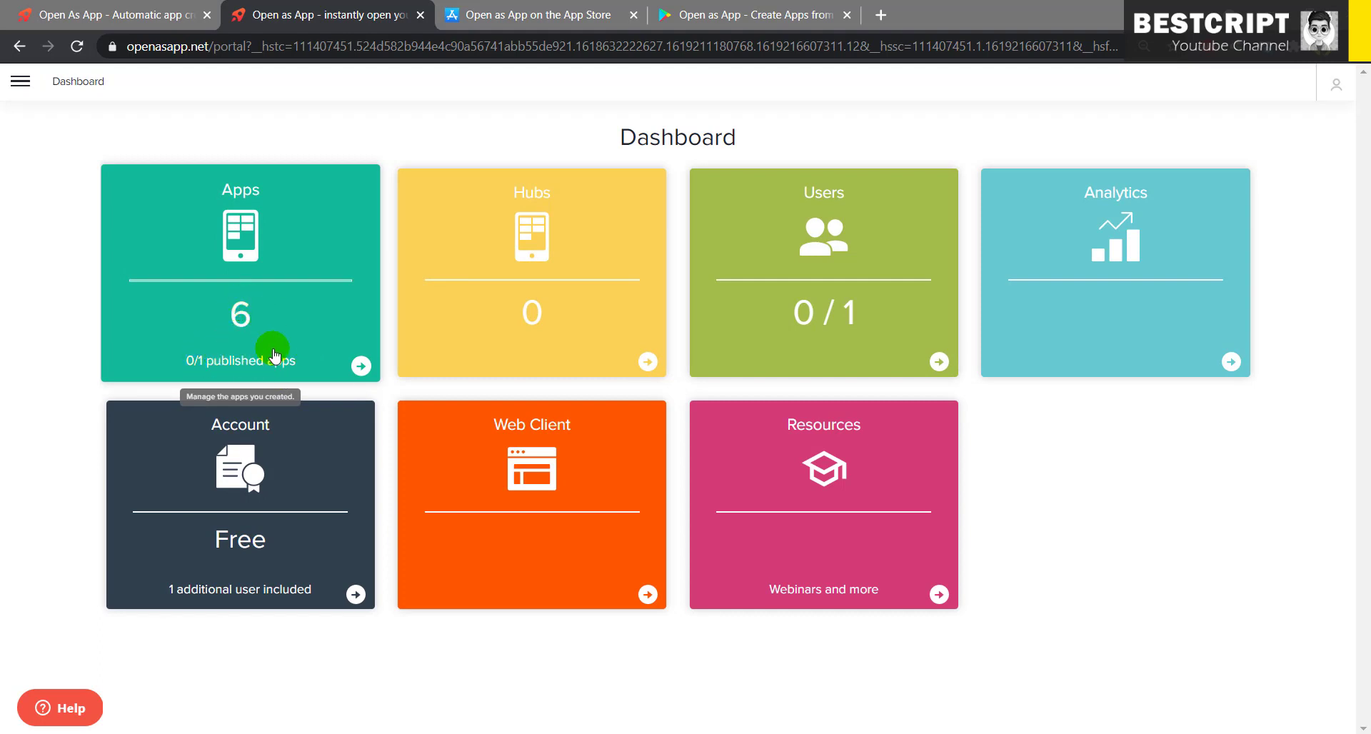
- Open the Data Kampus card from the Apps list, previewing its STATISTIK MAHASISWA chart page
click(21, 81)
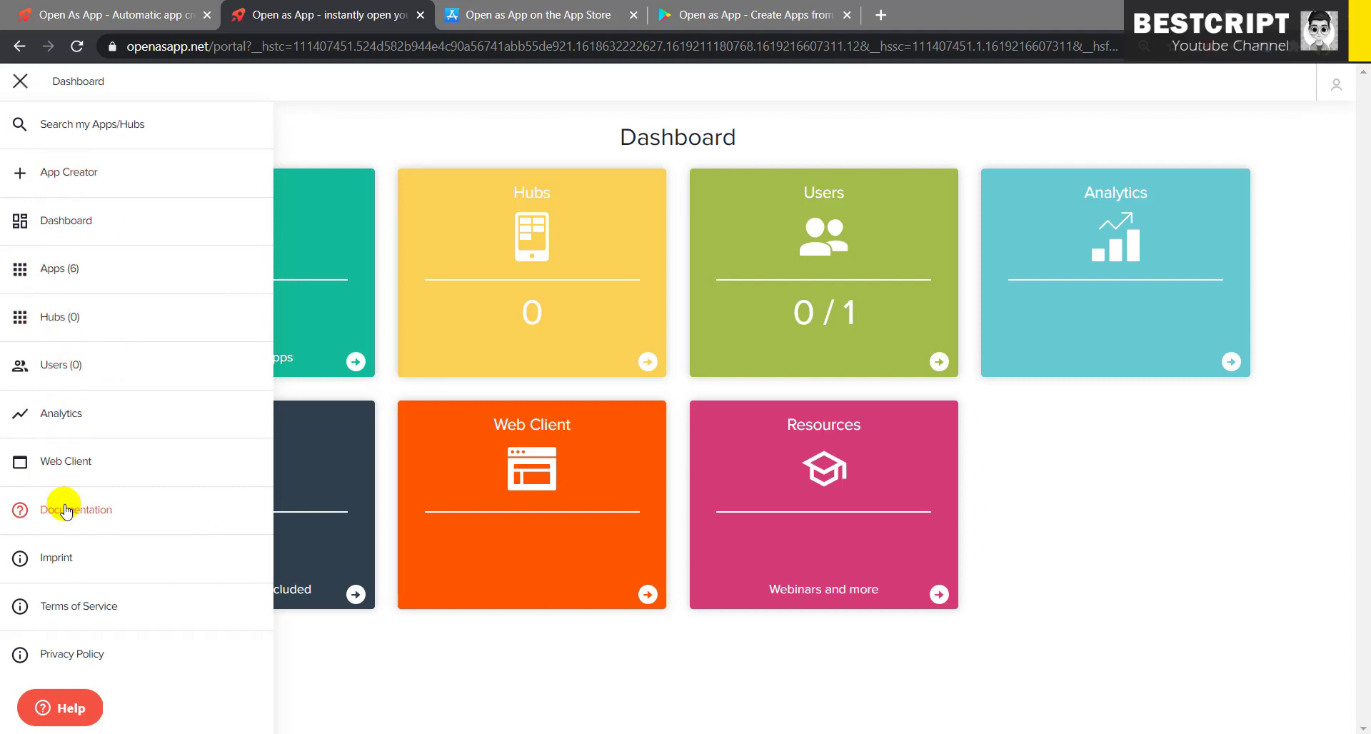
click(383, 643)
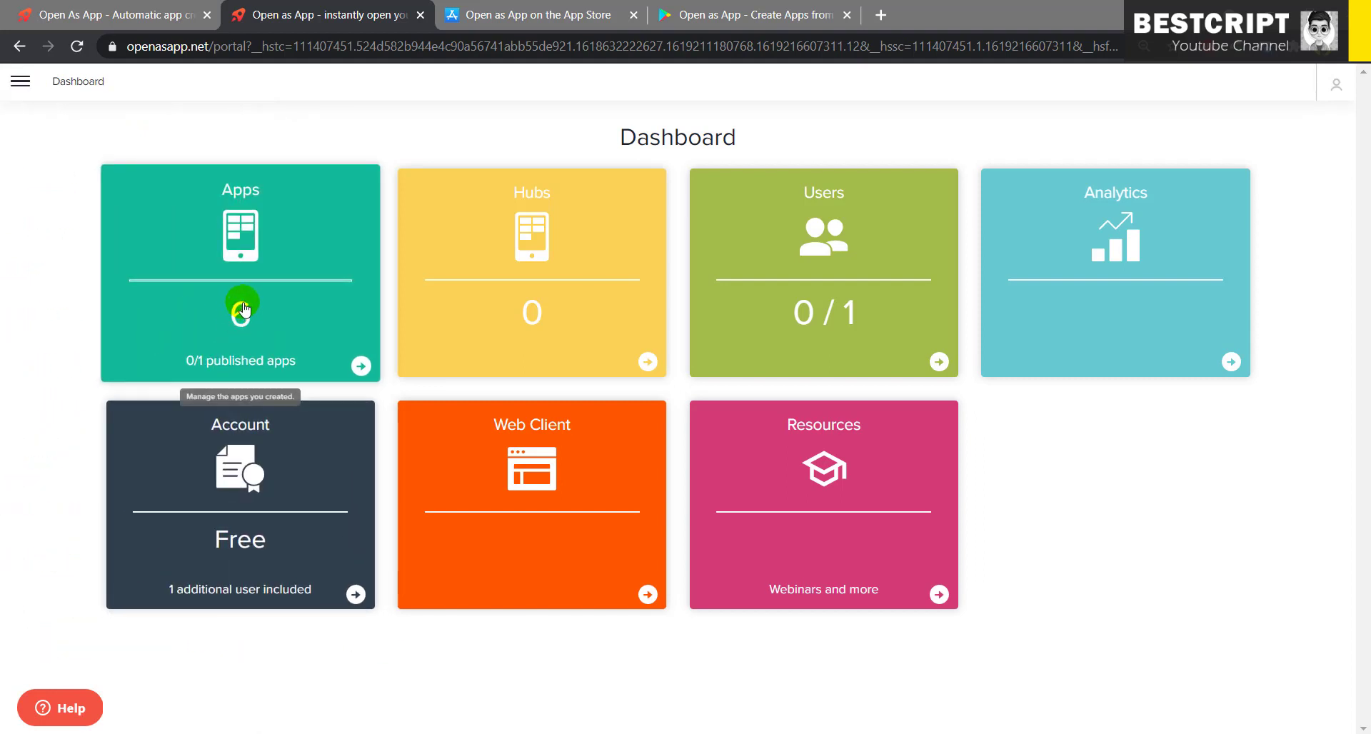
click(241, 314)
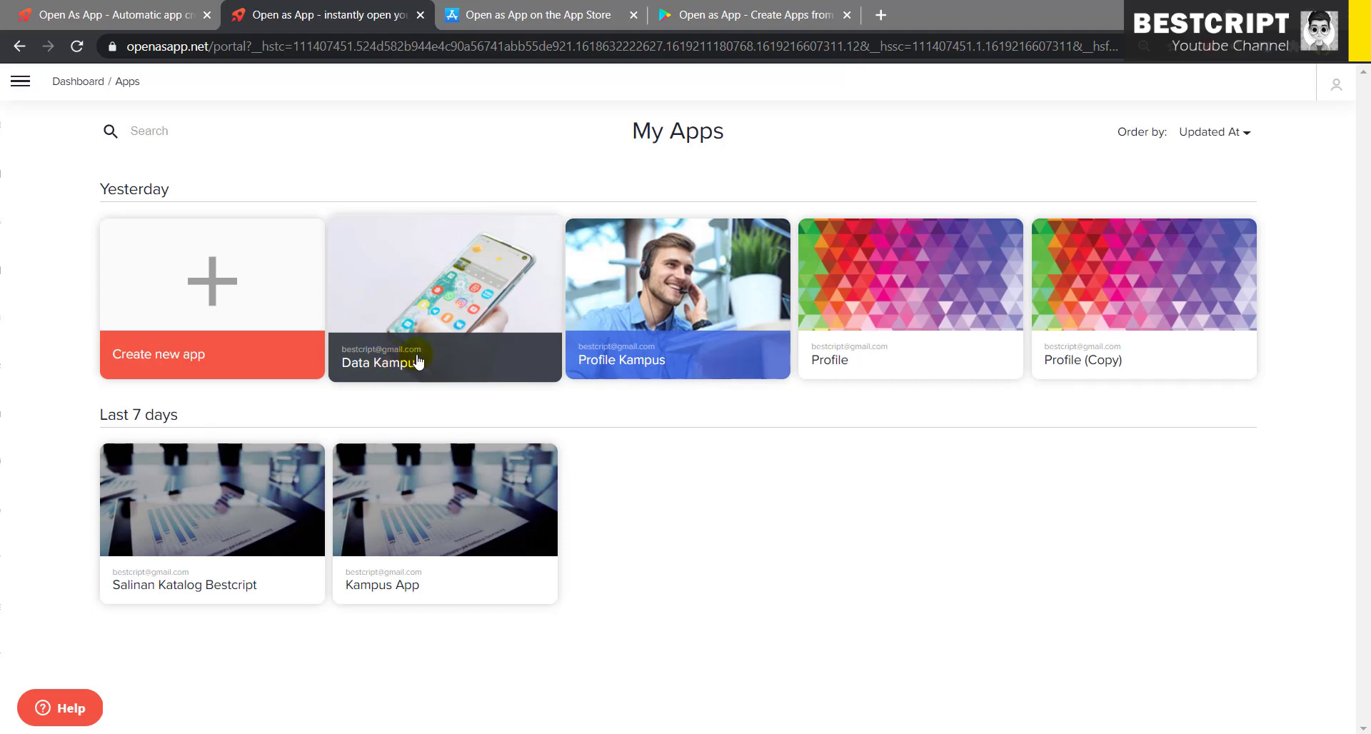
click(495, 291)
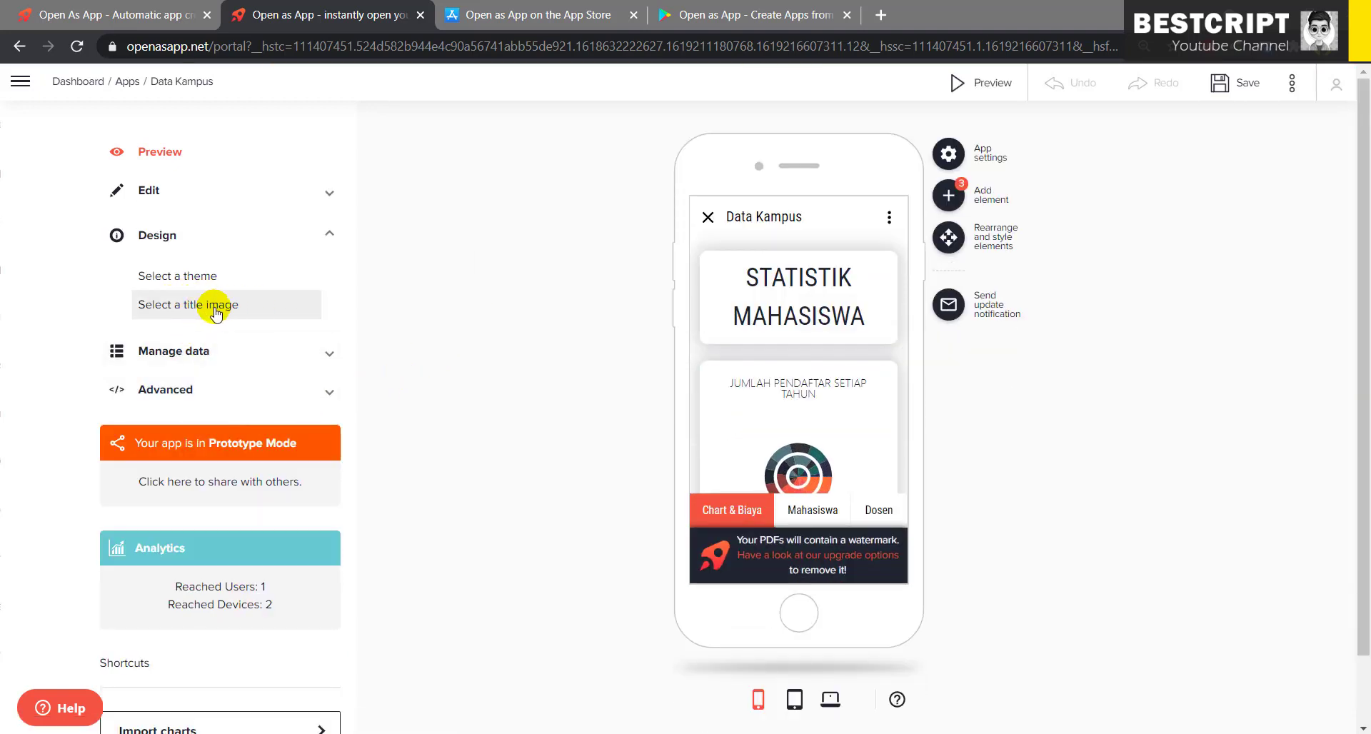
- Glance at the title image and theme choosers, then return to the live preview
click(255, 307)
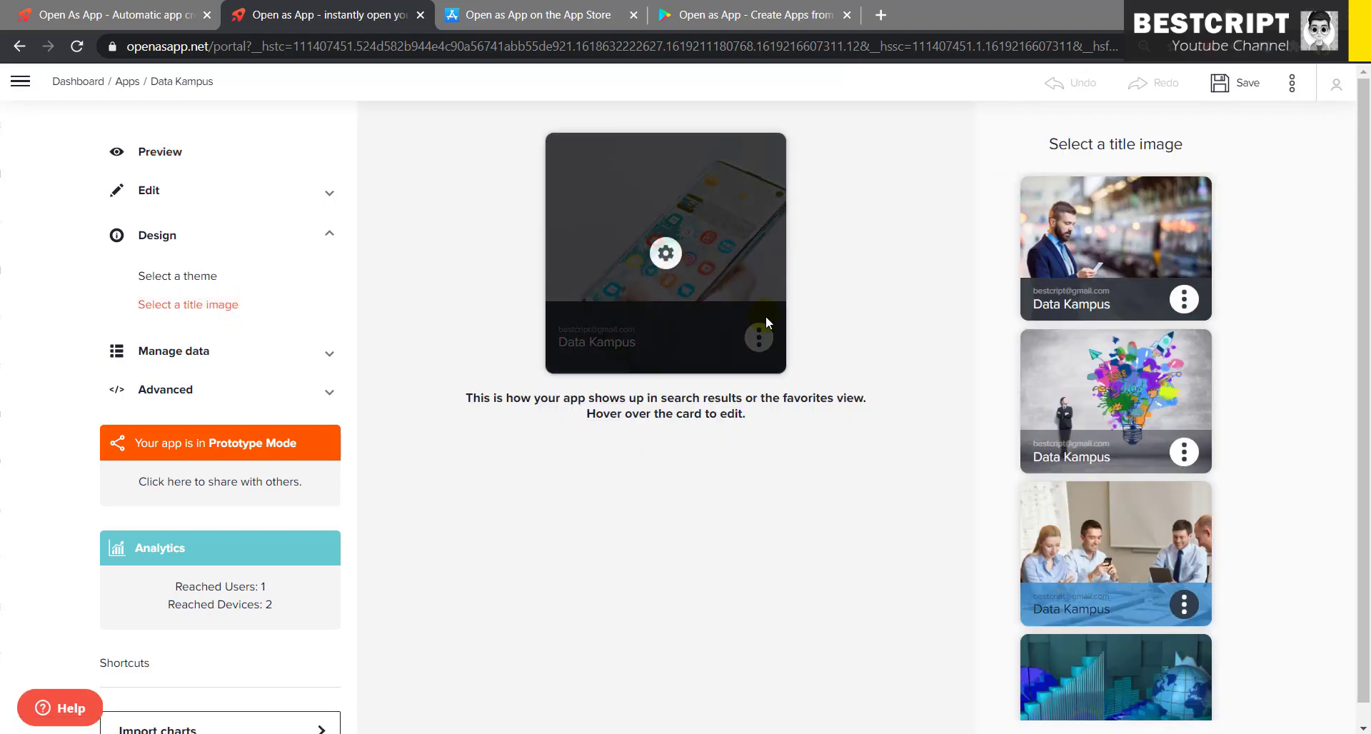
click(191, 279)
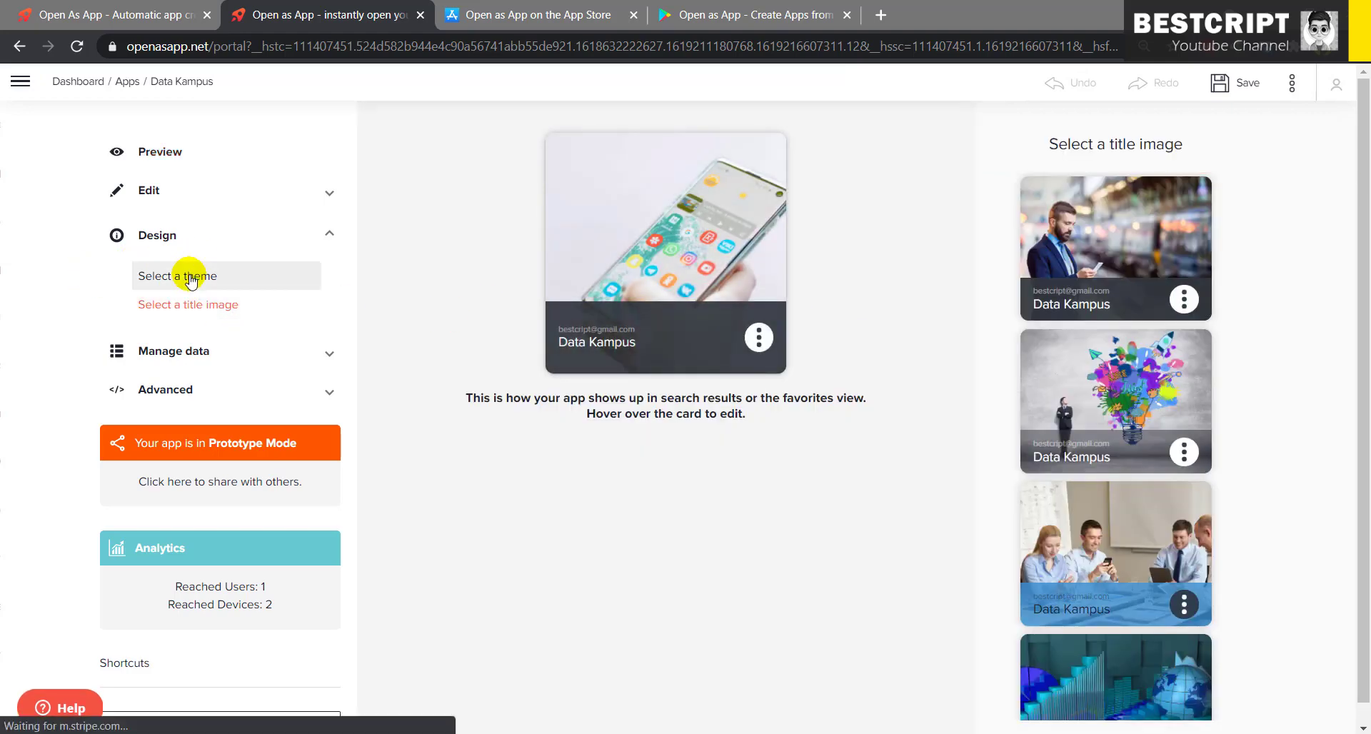
click(206, 151)
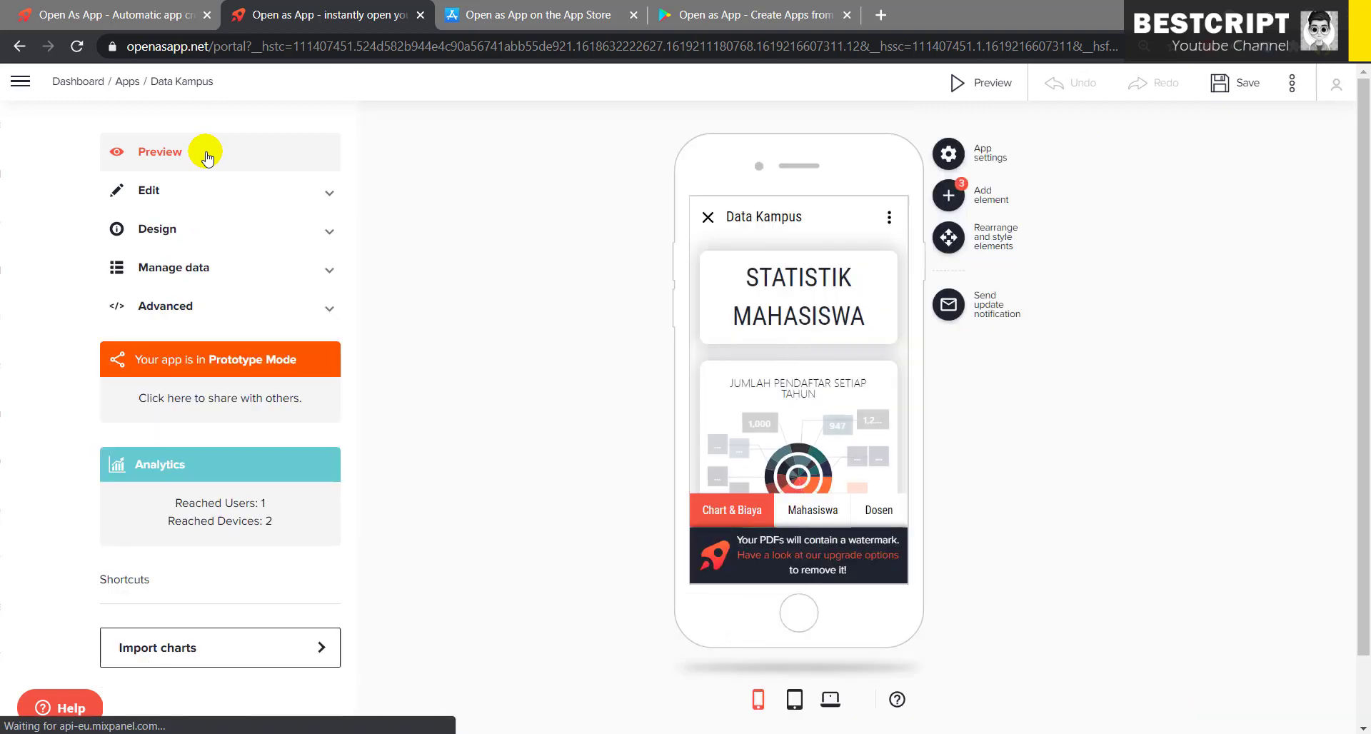
- Show the Dosen lecturer list with photos in the tablet preview layout
click(818, 512)
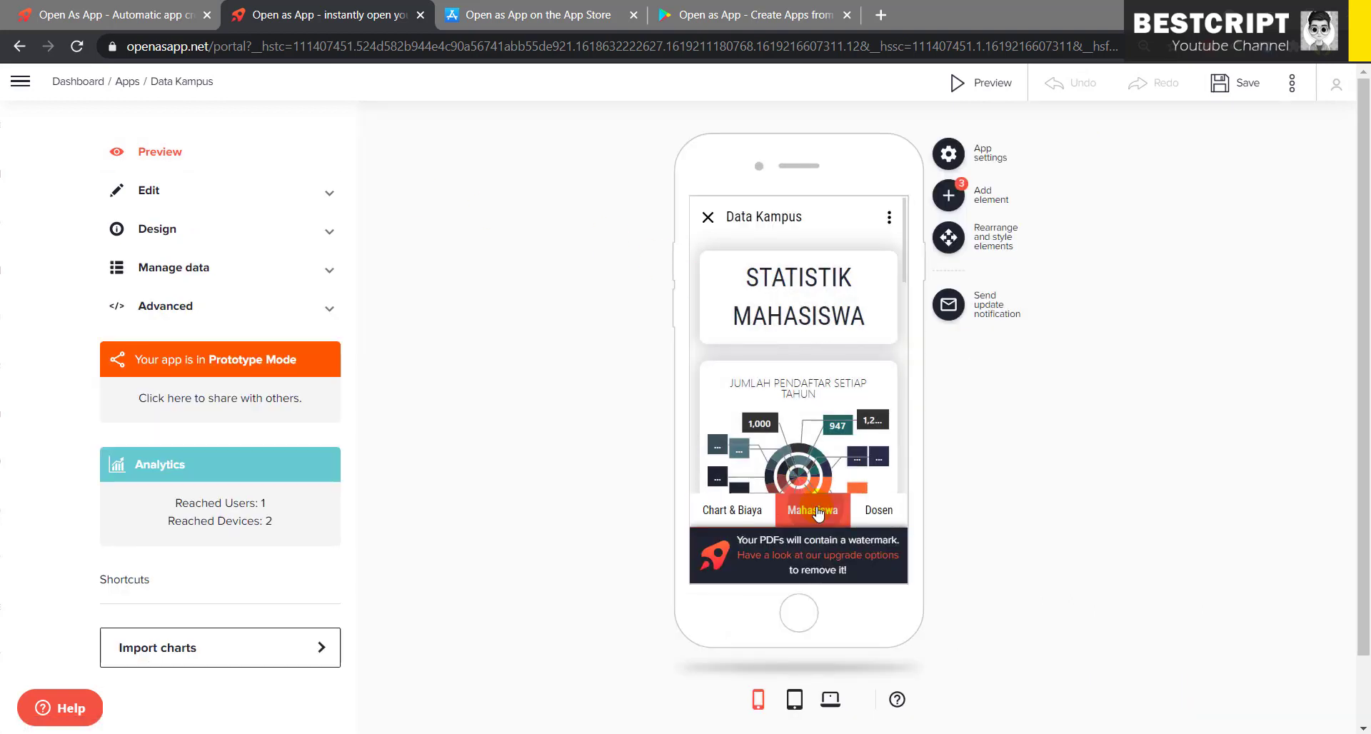
click(879, 510)
click(809, 510)
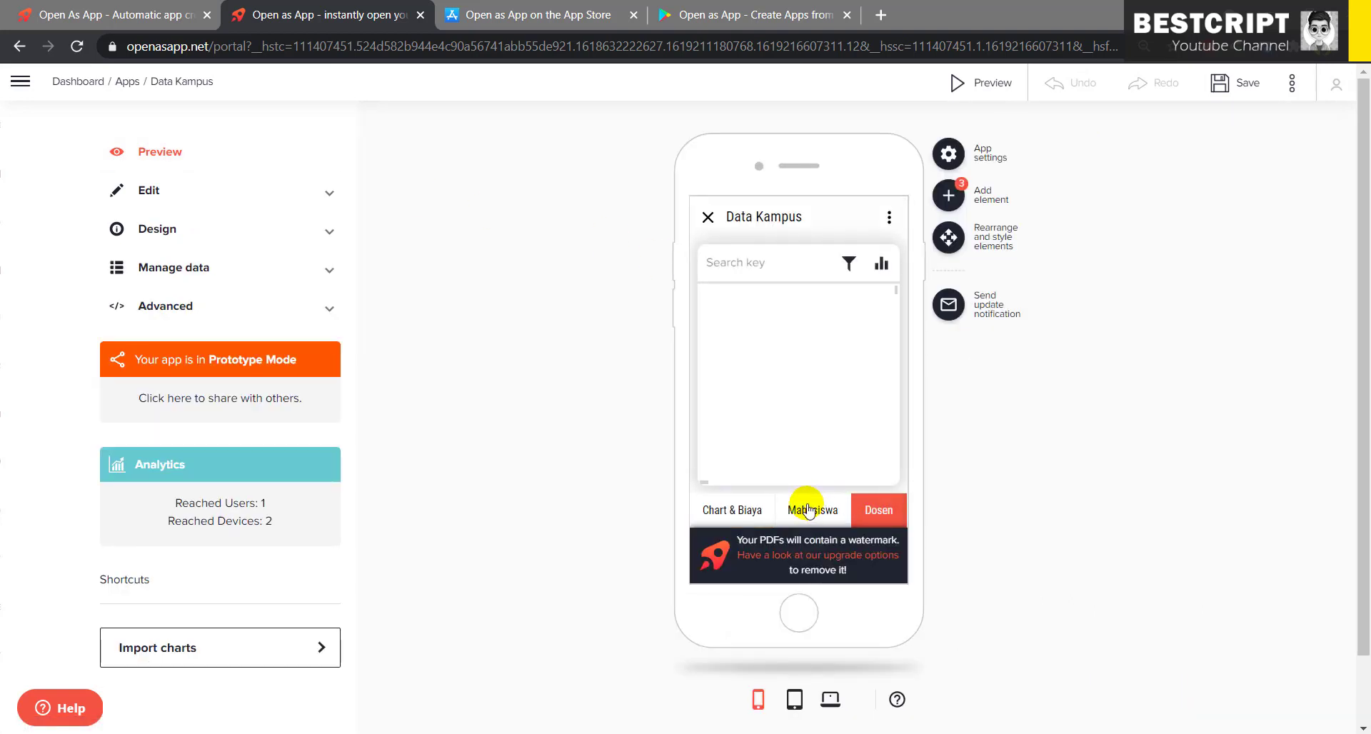
click(795, 700)
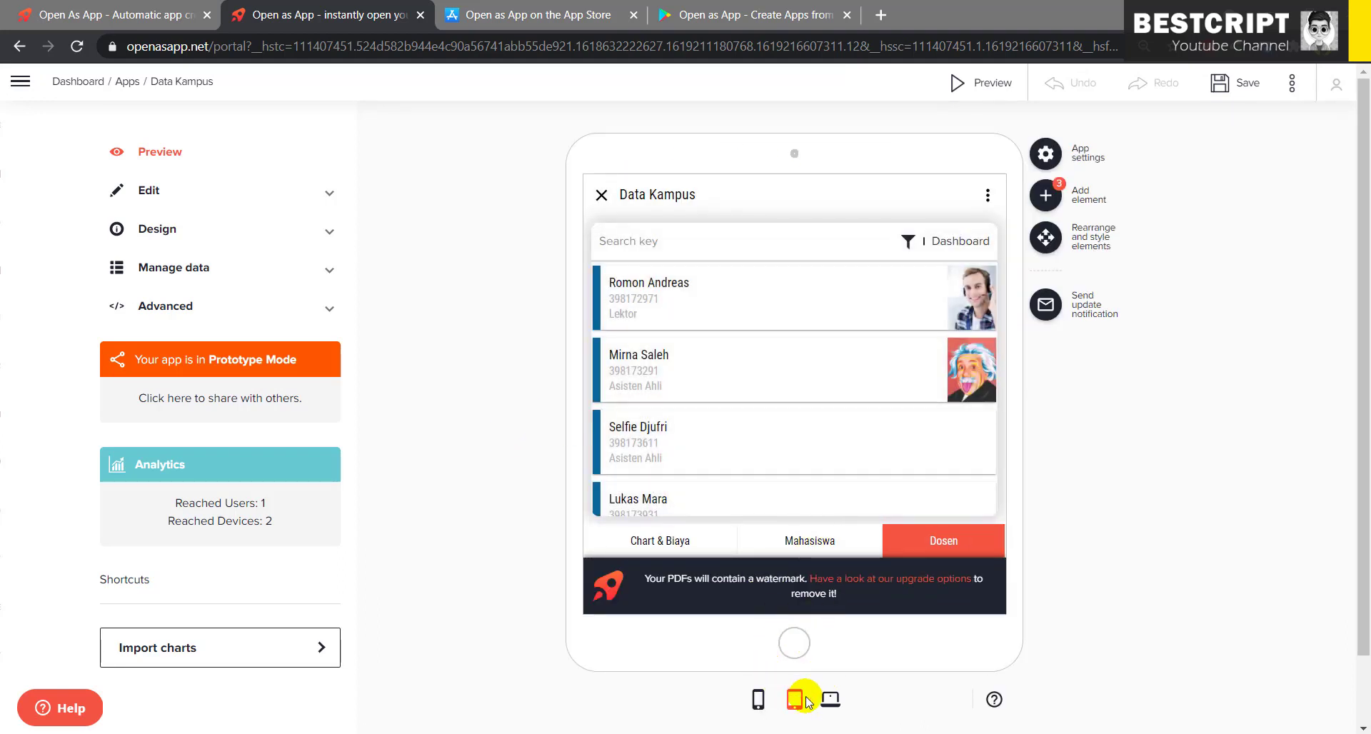
click(127, 227)
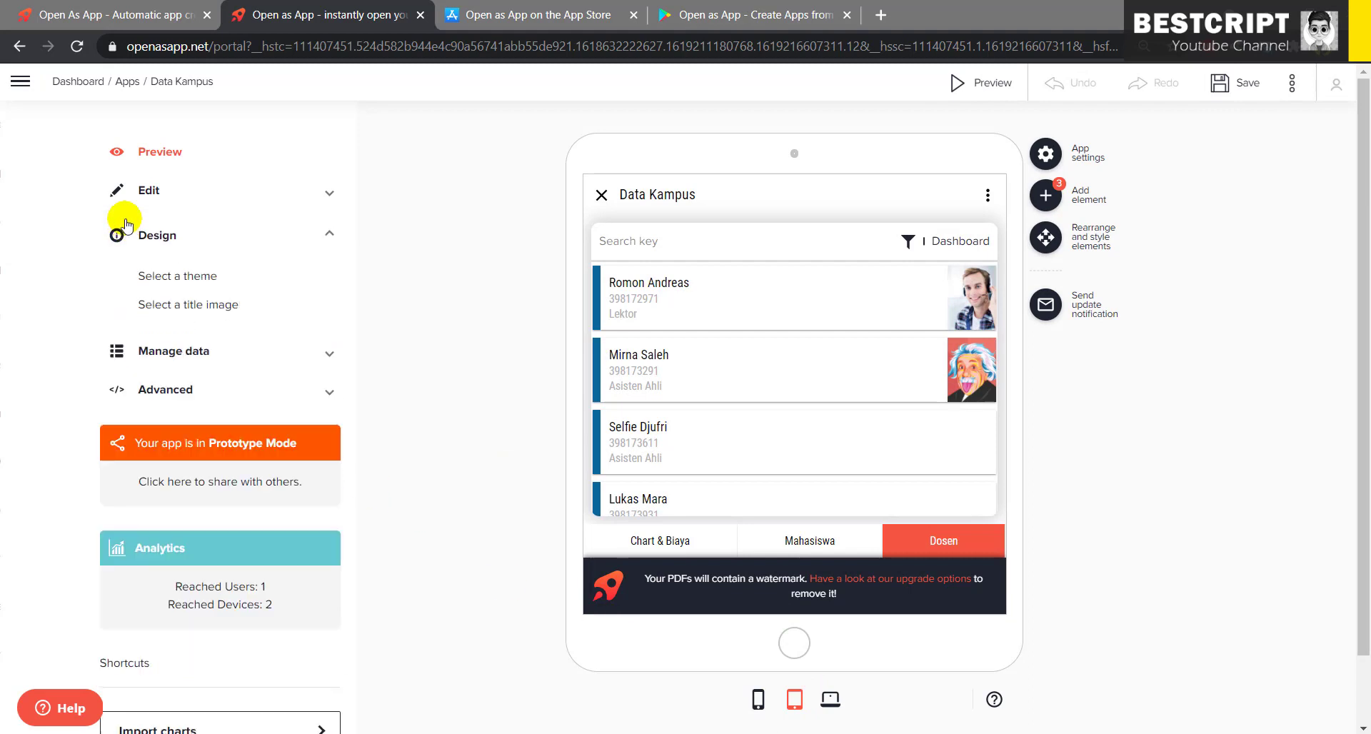
- Open the Allow client changes settings under Manage data
click(192, 361)
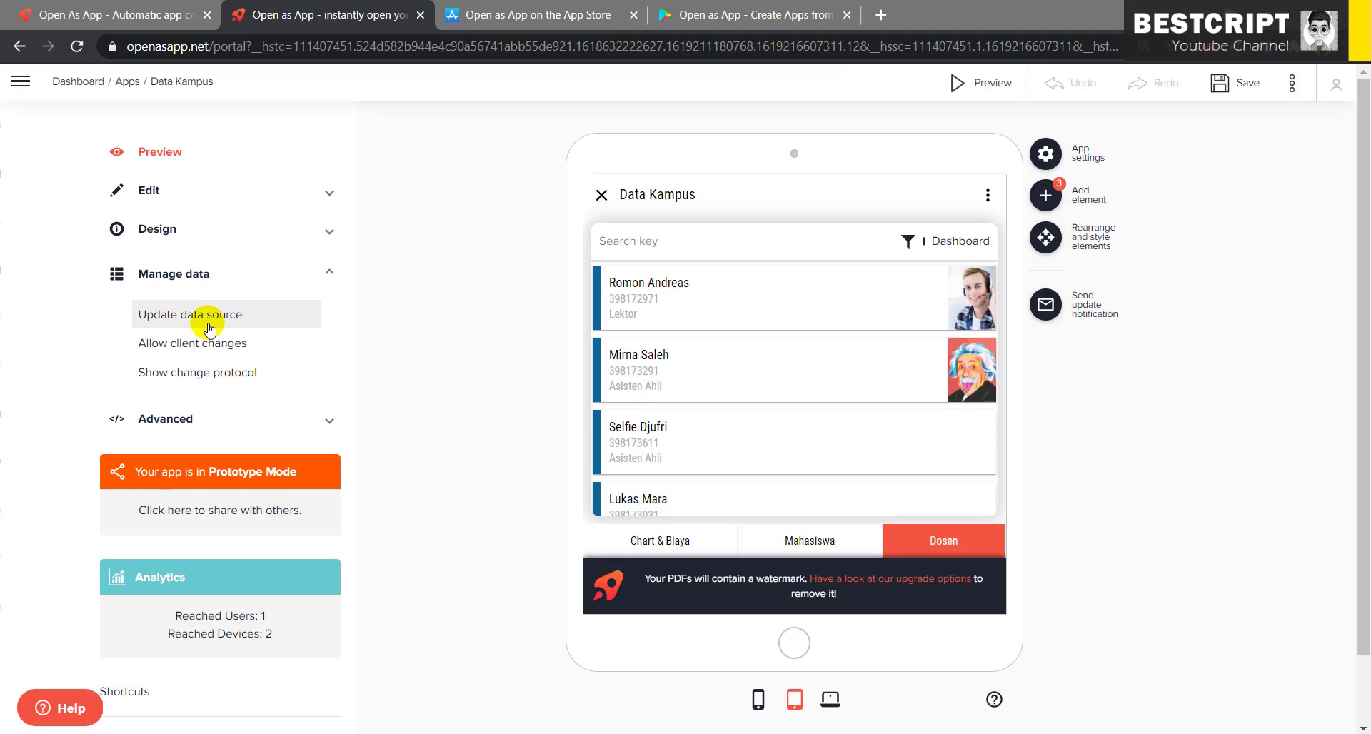
click(209, 346)
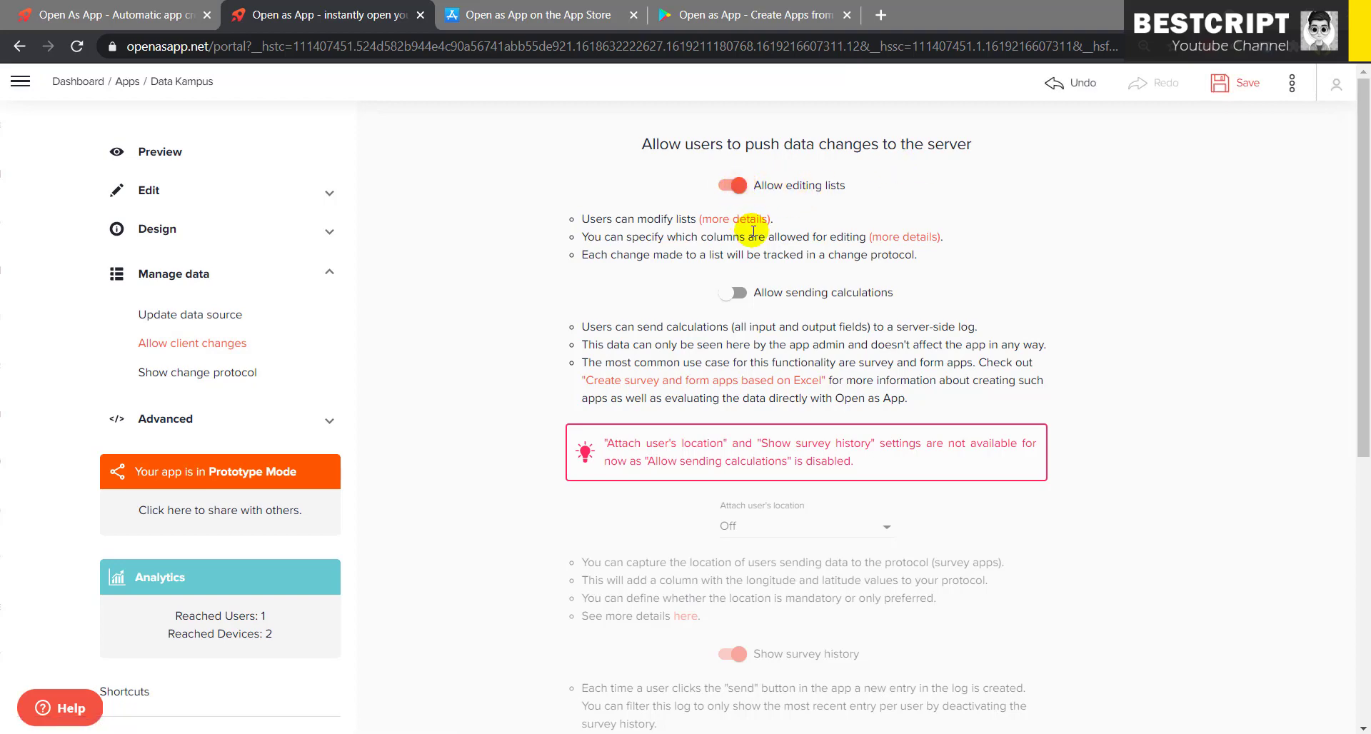
scroll(768, 495, down, 4)
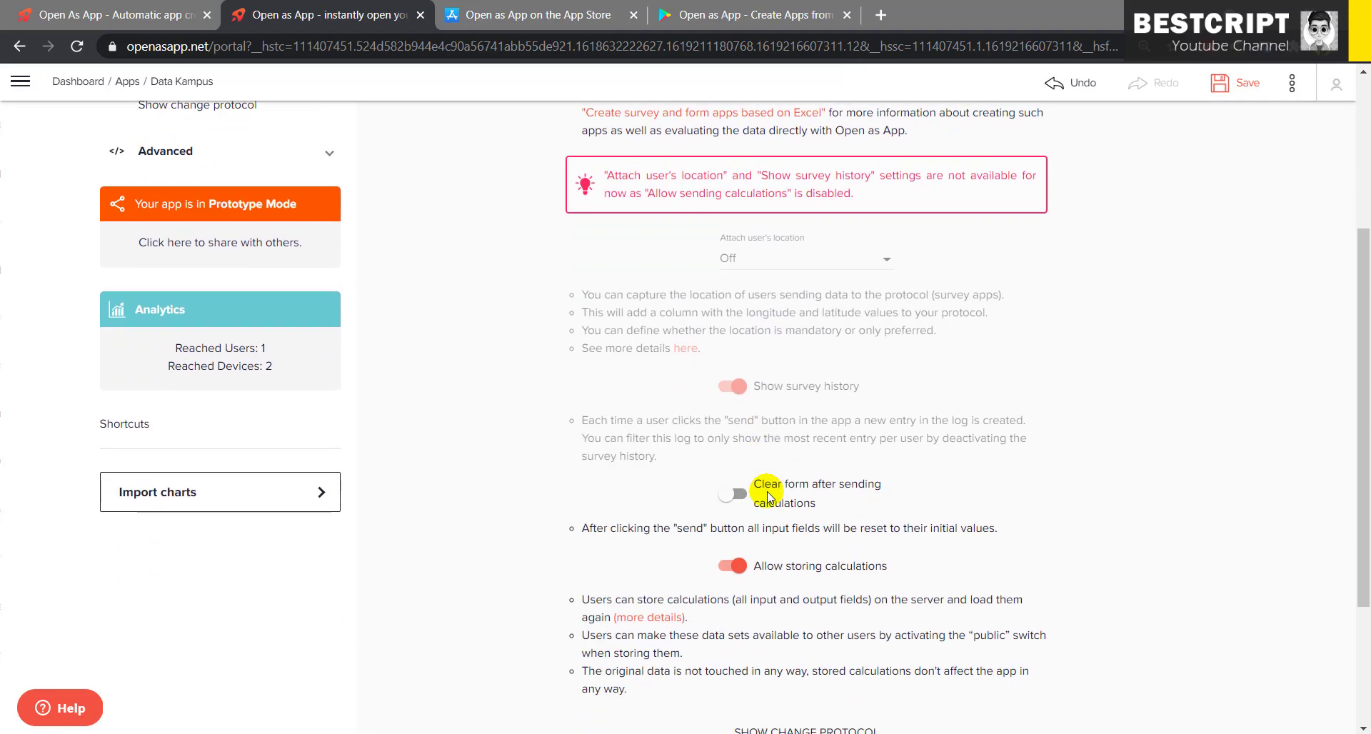
scroll(686, 564, up, 4)
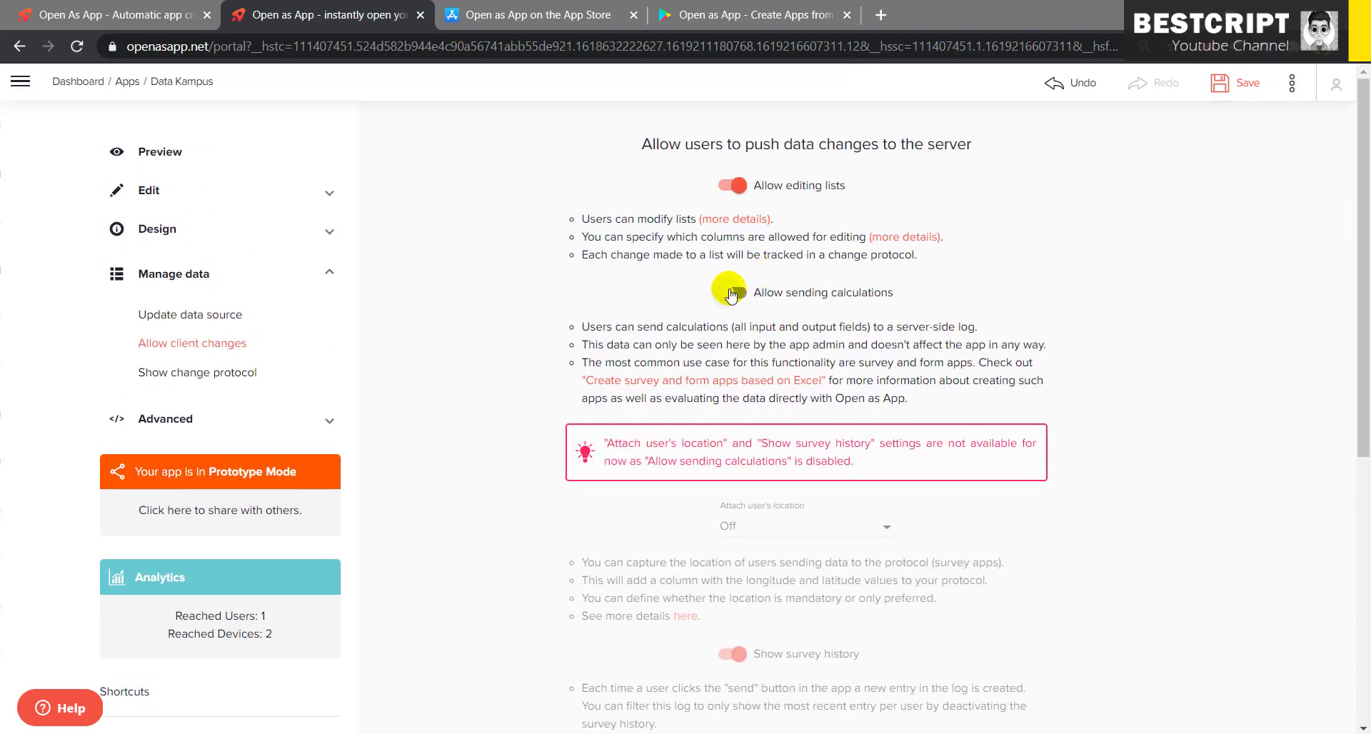
scroll(750, 372, down, 6)
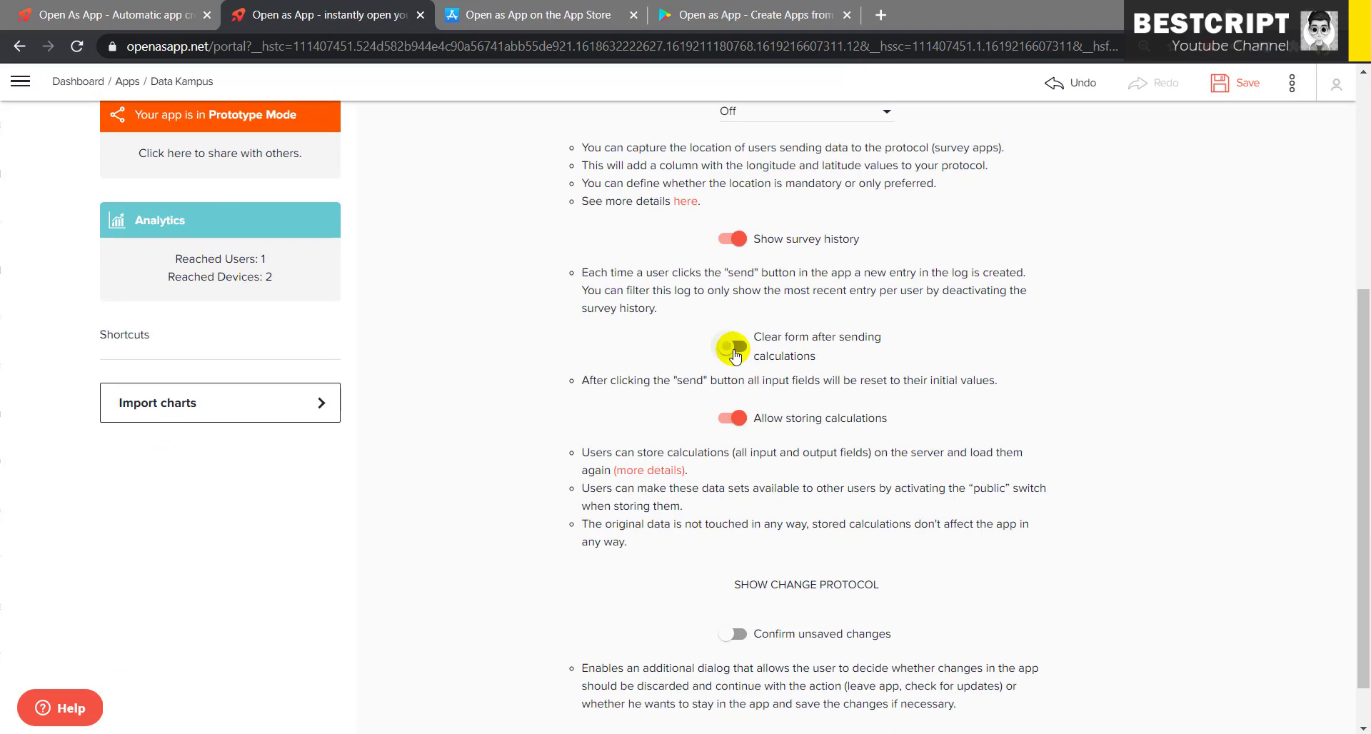
- Turn on clear form after sending, confirm unsaved changes, and allow editing lists
click(735, 349)
click(736, 633)
scroll(786, 571, down, 1)
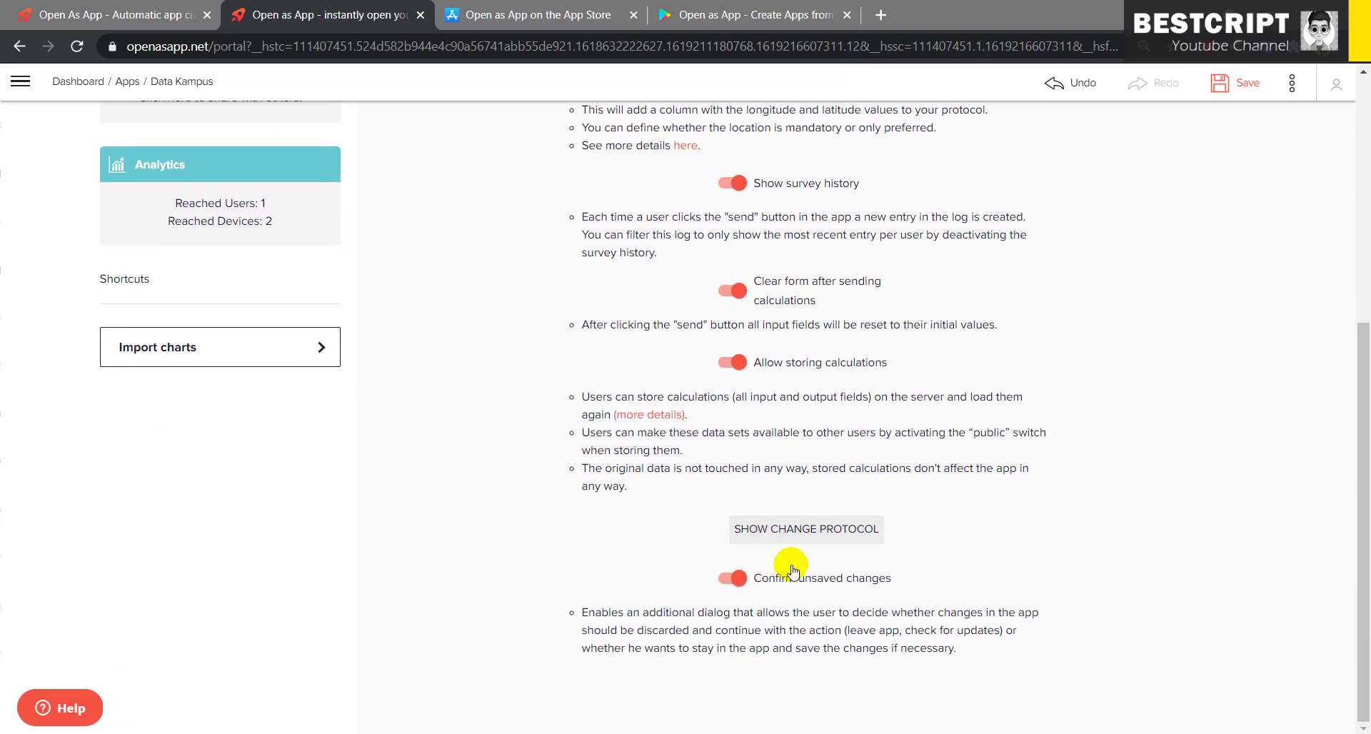
scroll(822, 371, up, 5)
scroll(800, 332, up, 1)
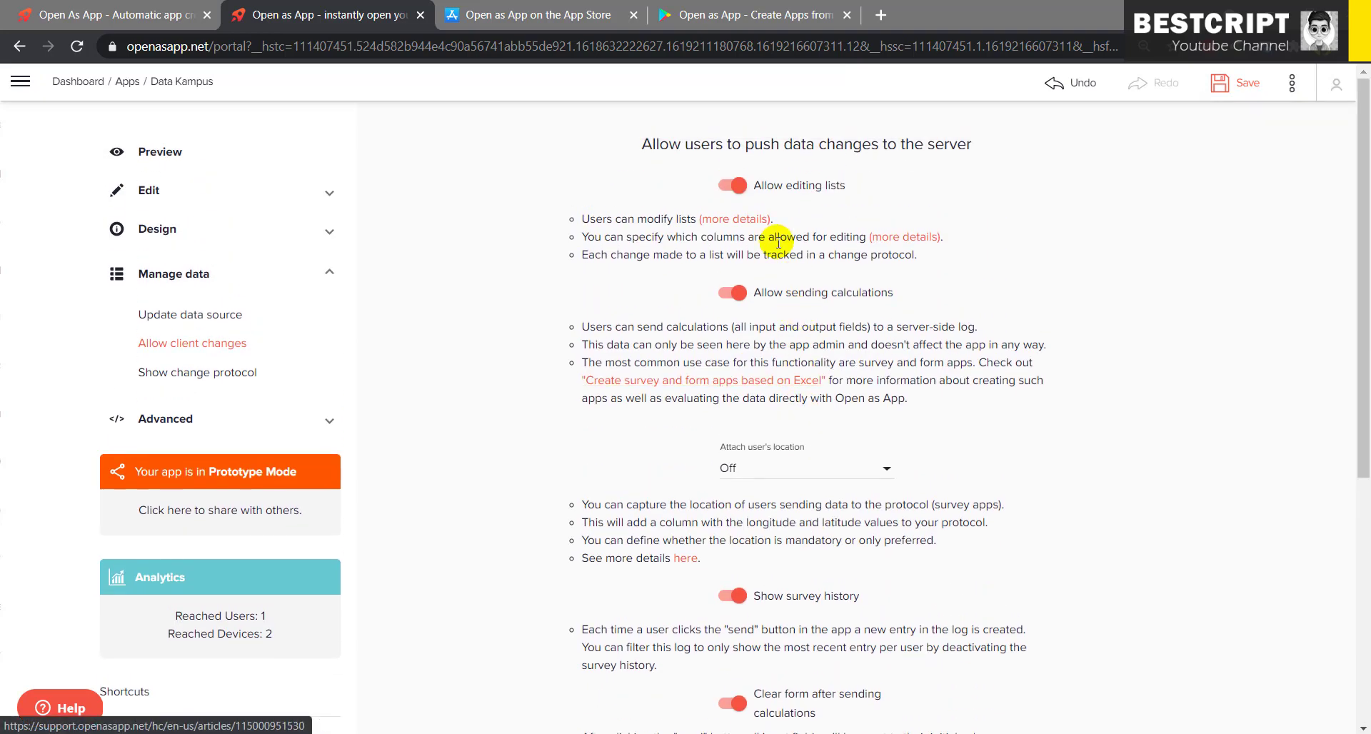
click(735, 185)
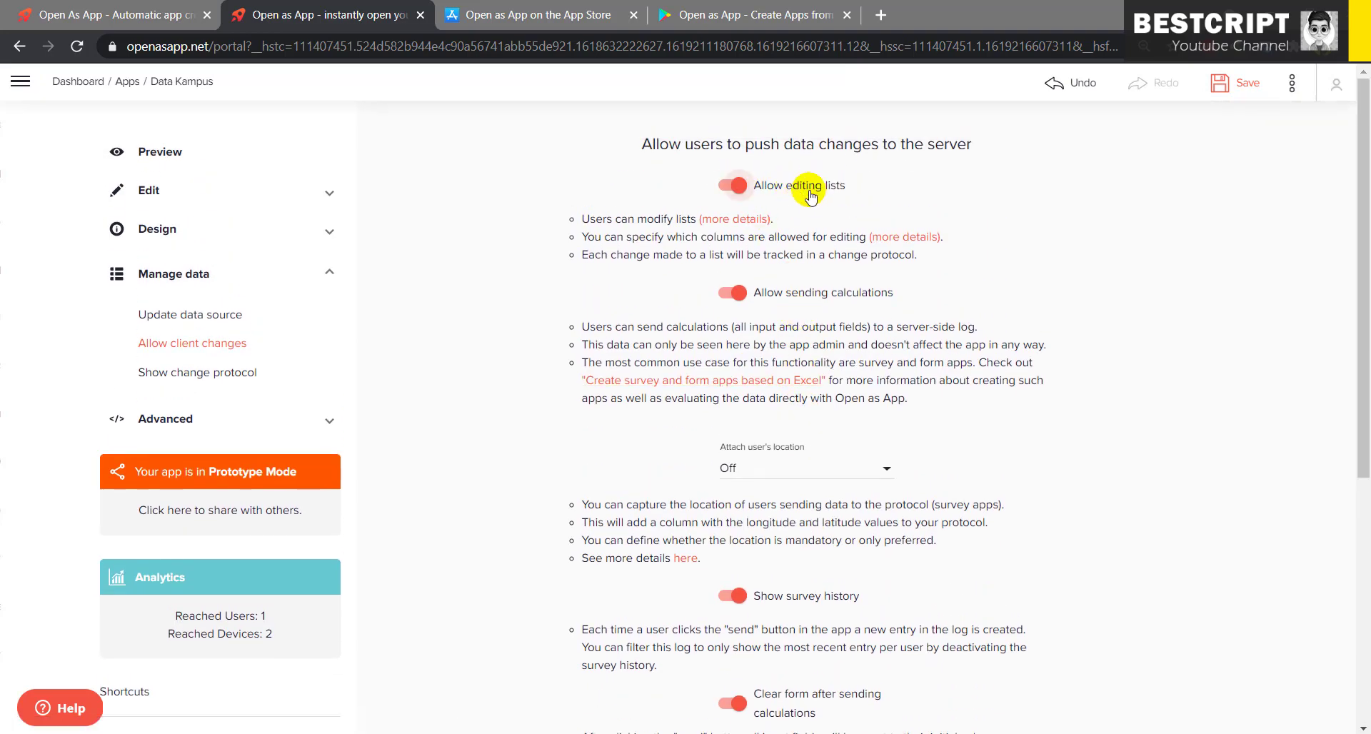
drag(810, 192, 846, 191)
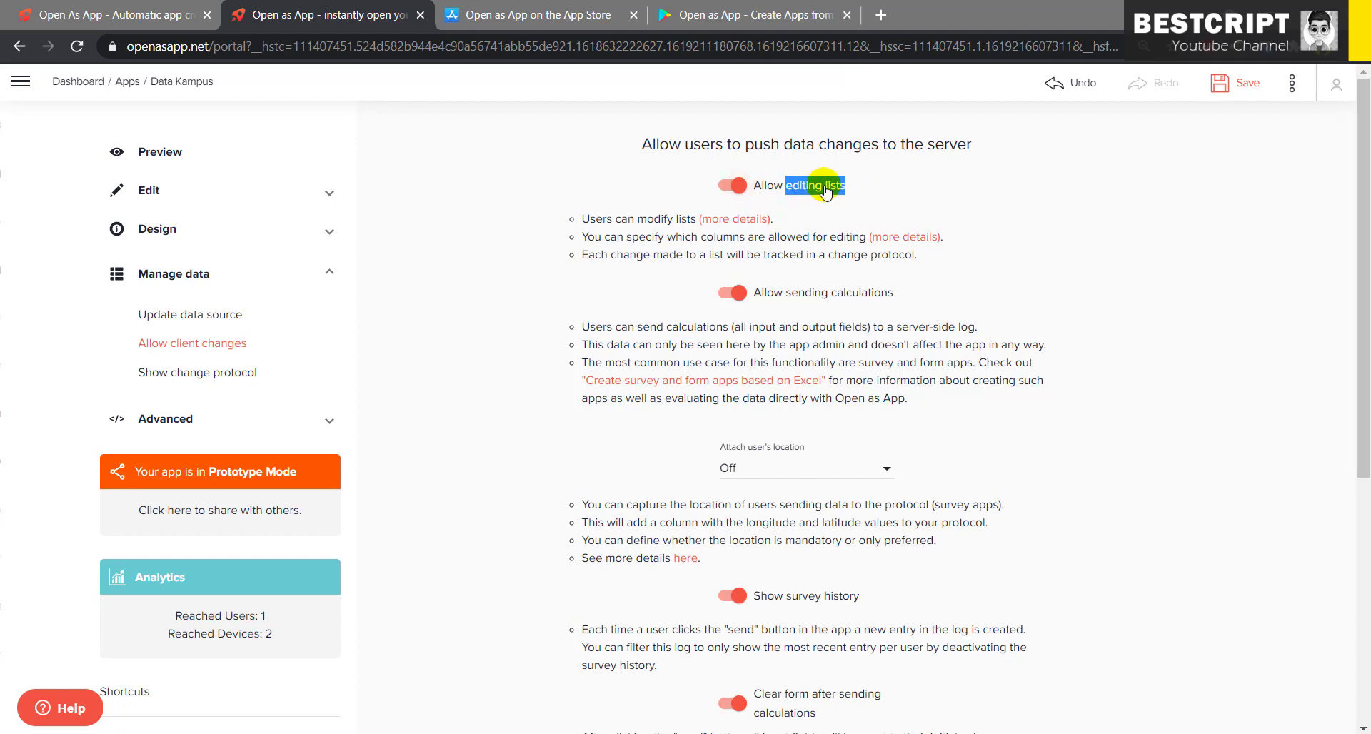
- Switch the preview to the Mahasiswa list and try its red + add-record button
click(143, 154)
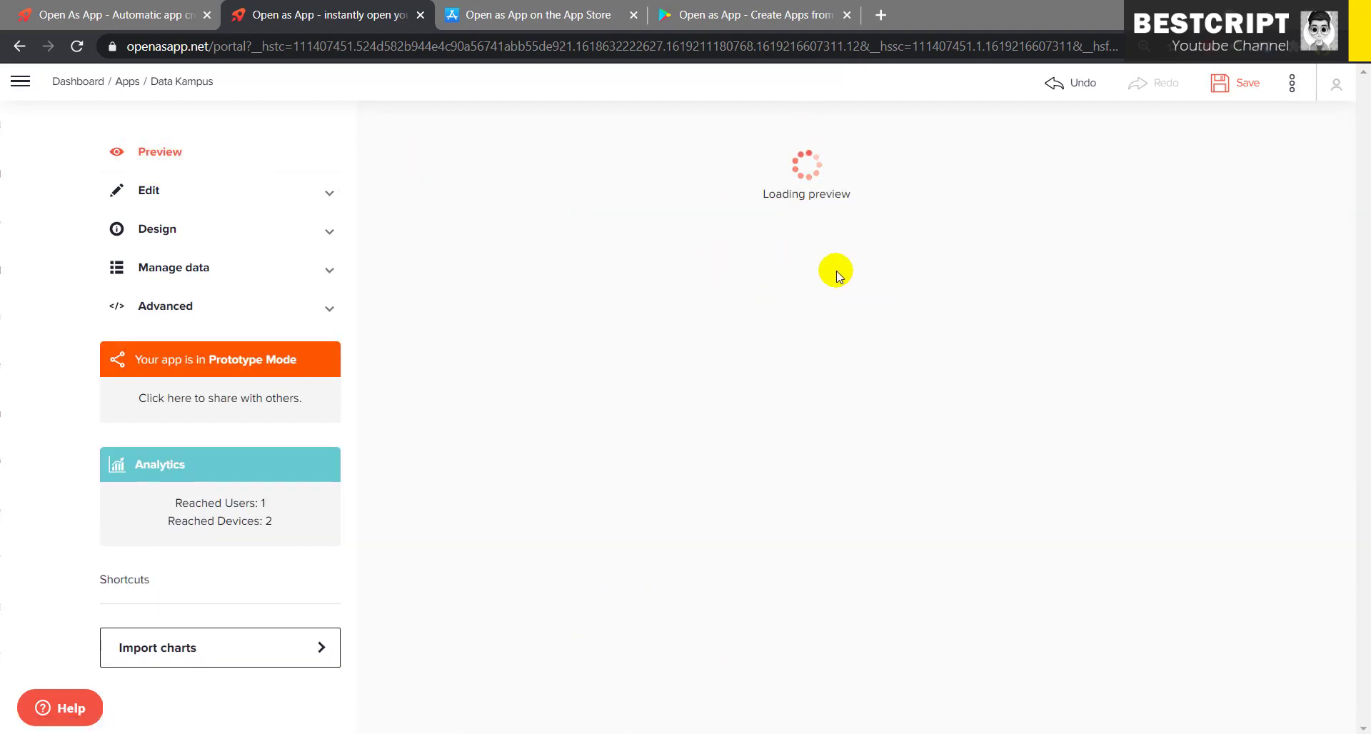
click(810, 541)
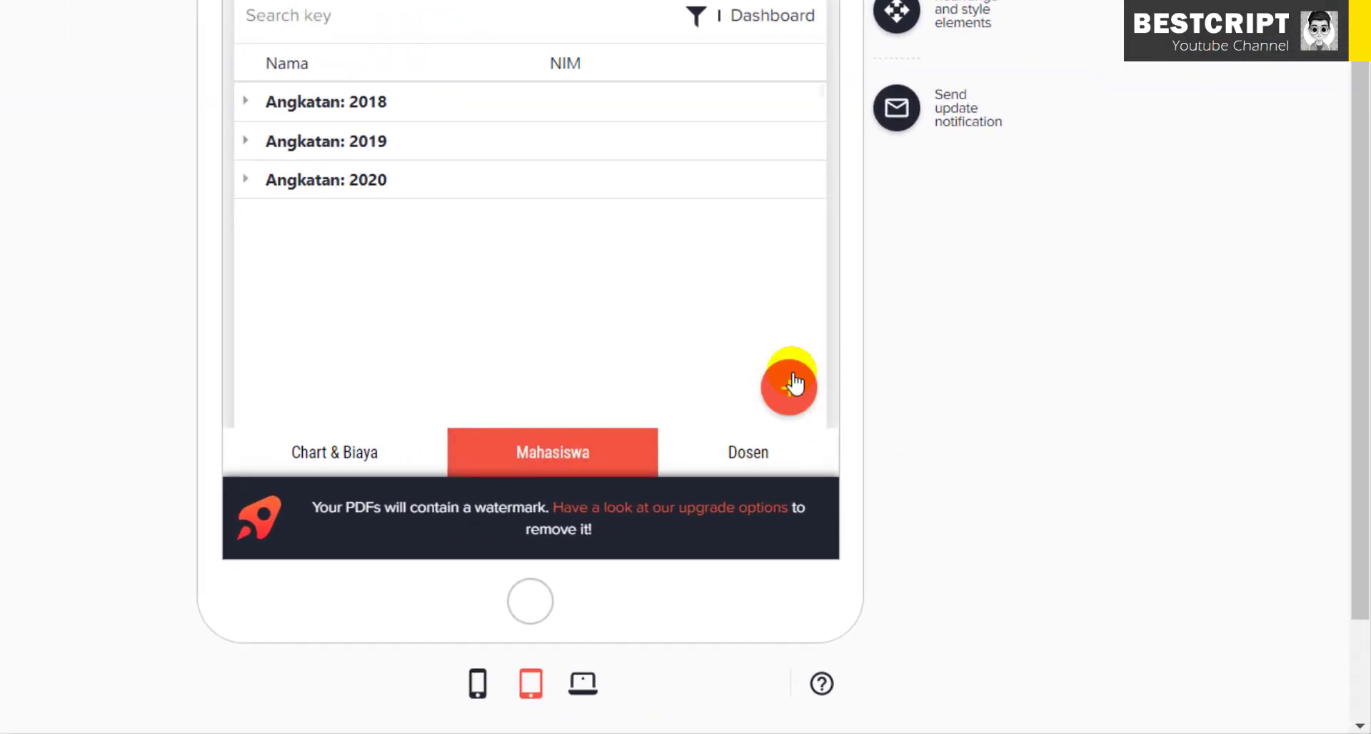
click(793, 378)
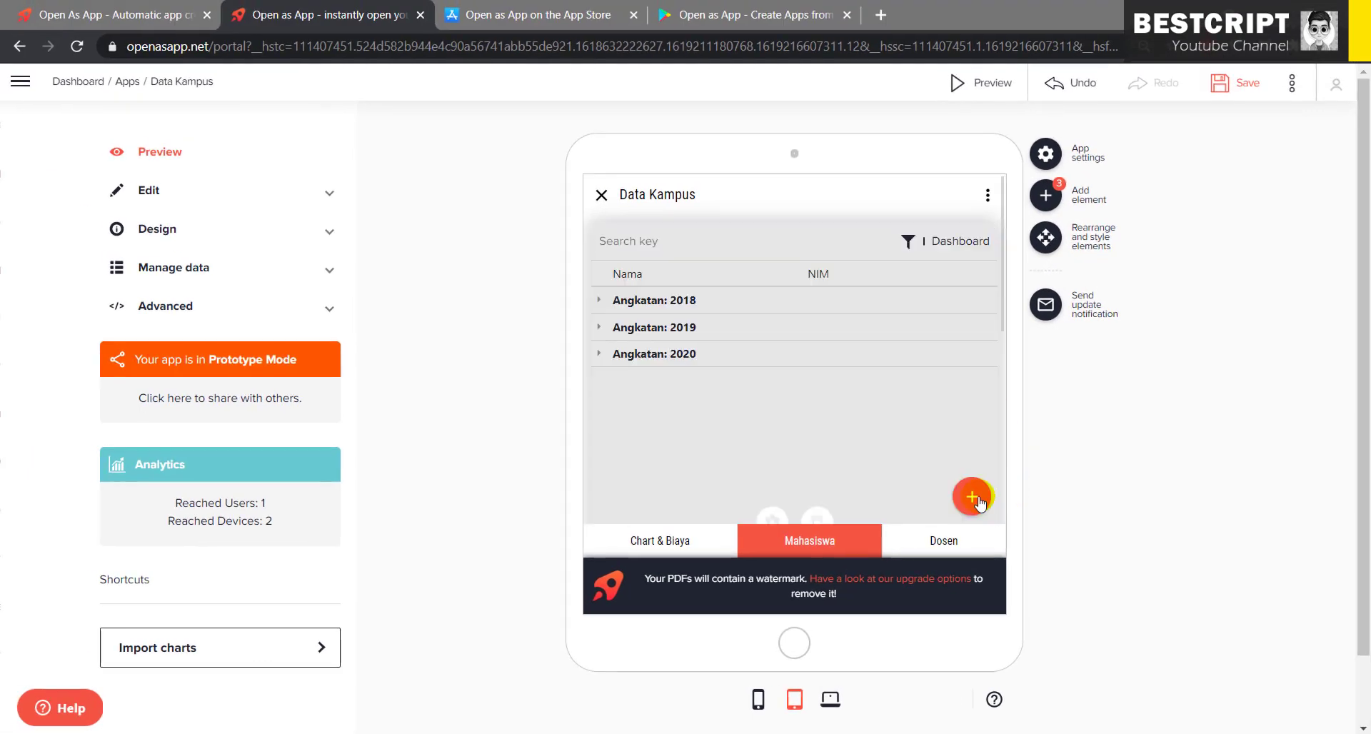
click(973, 496)
click(973, 495)
click(970, 496)
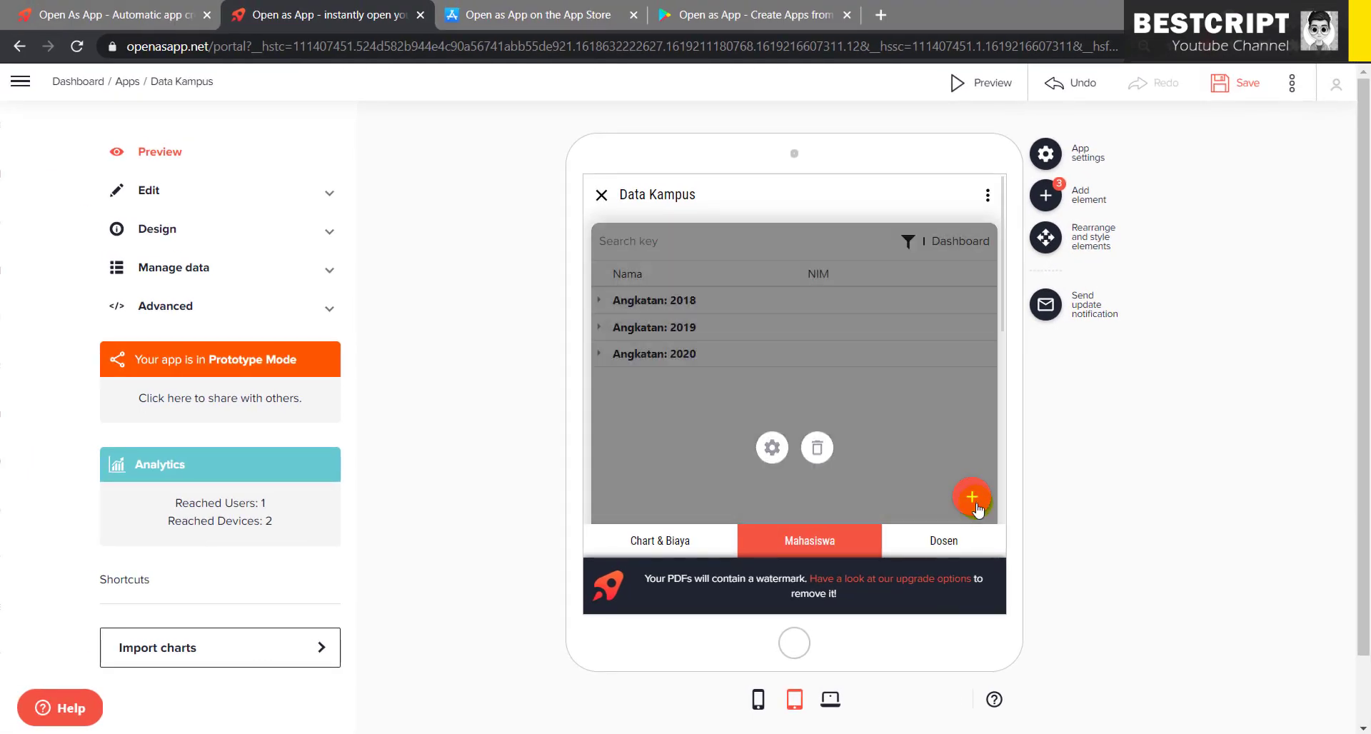
- Save the Data Kampus app's updated settings and expand the Manage data options
mouse_move(780, 327)
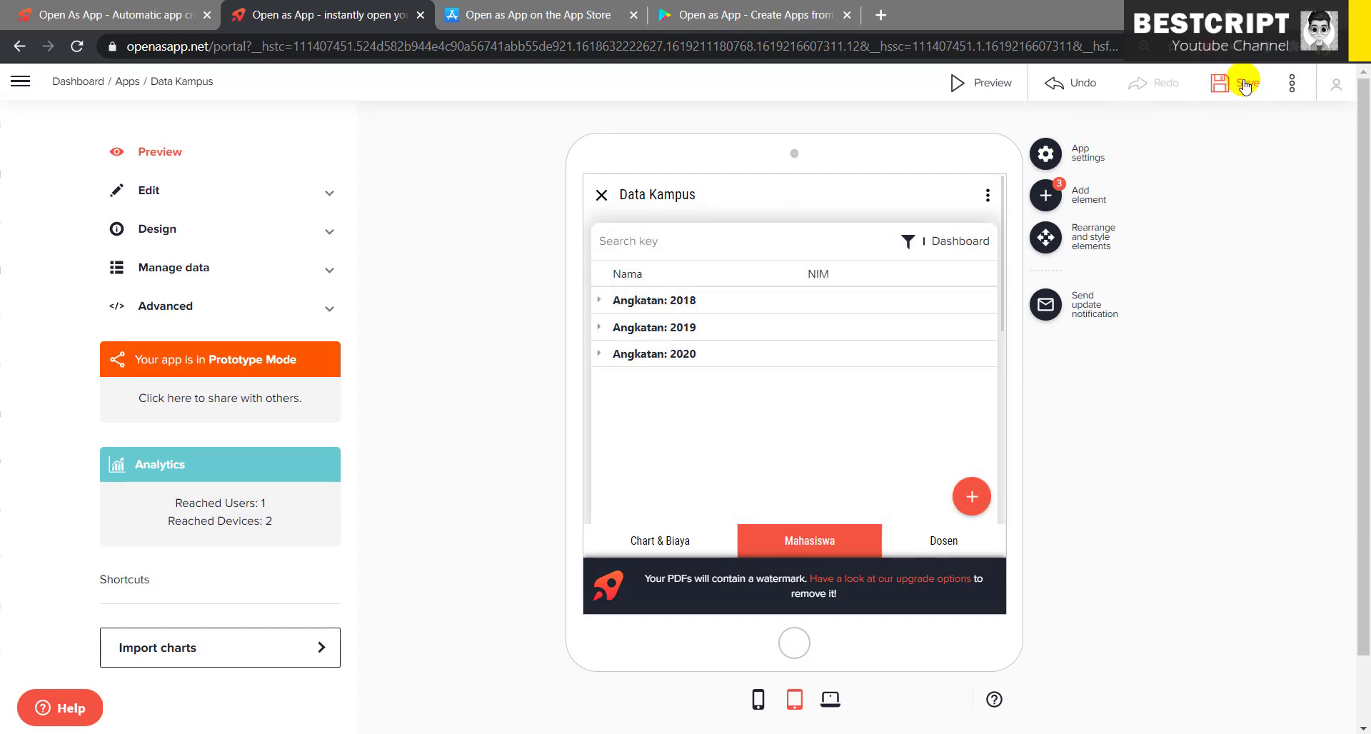
click(1244, 84)
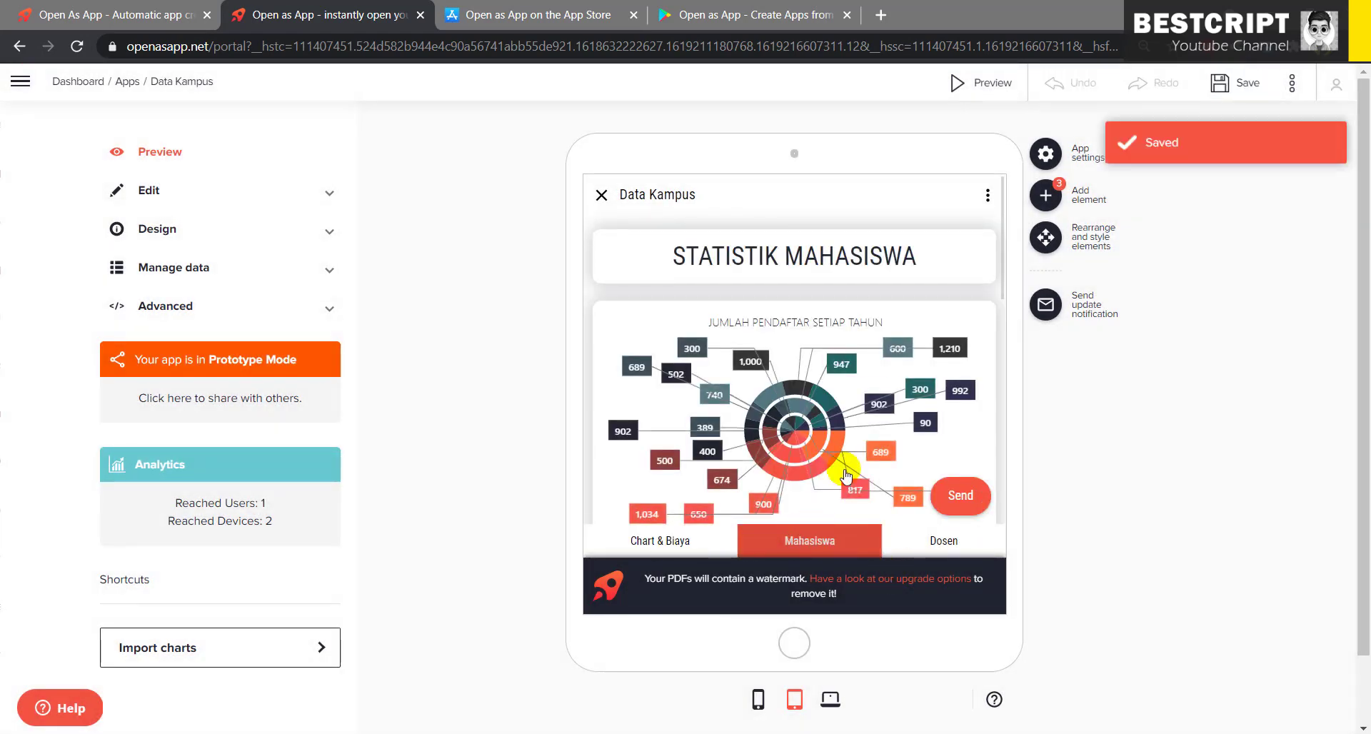
click(153, 268)
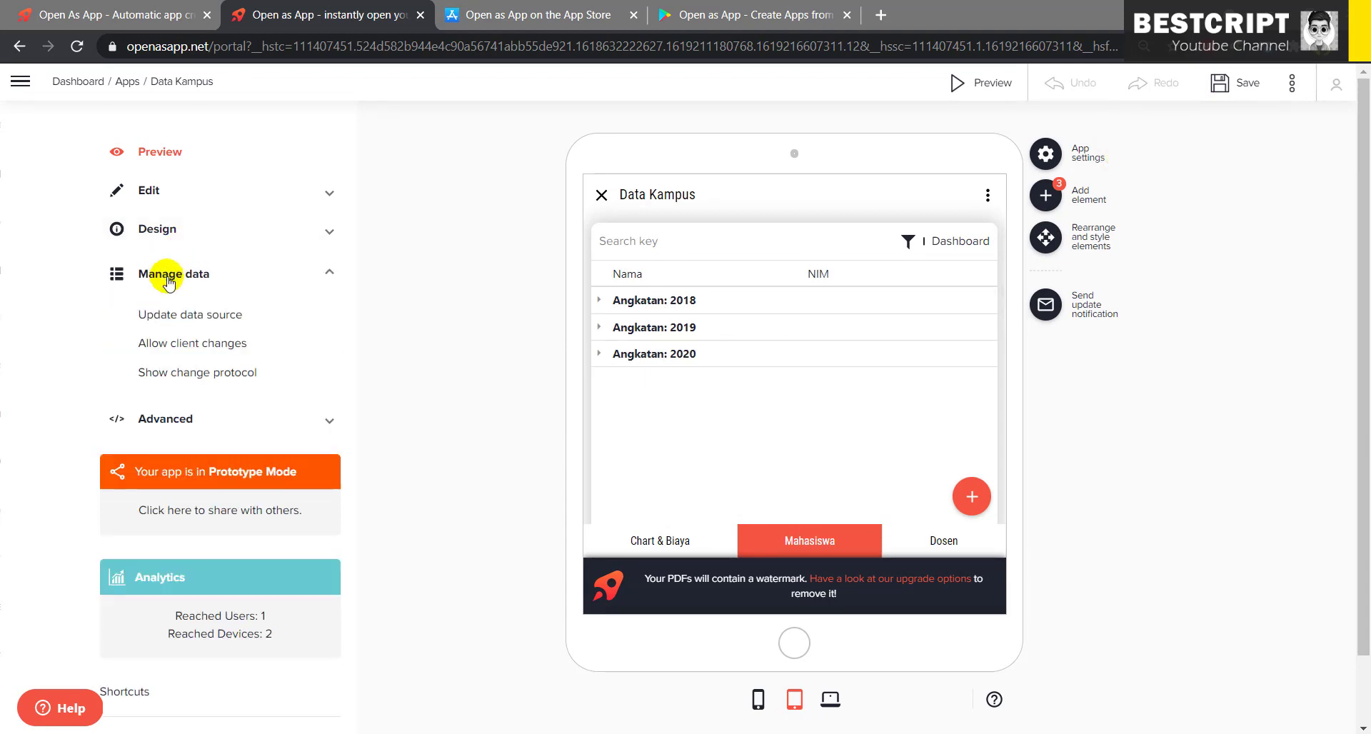
click(173, 345)
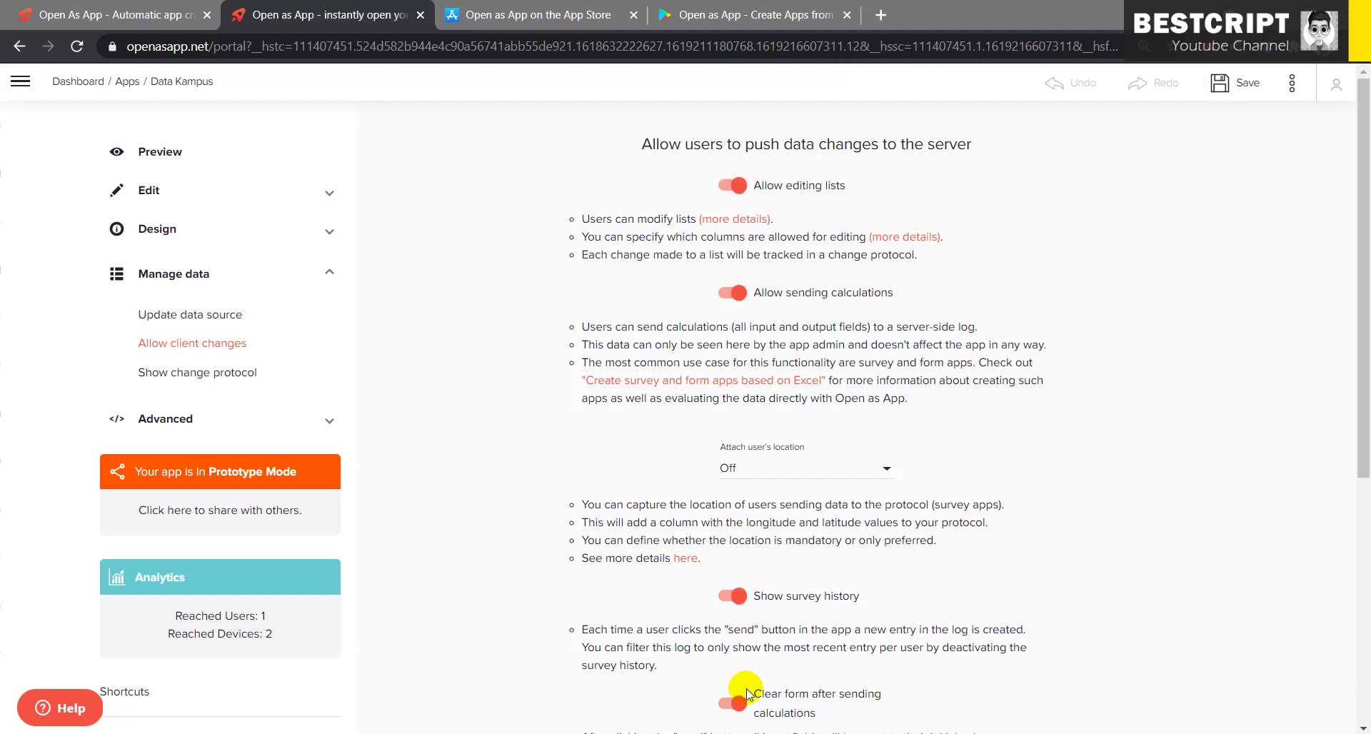
scroll(747, 688, down, 4)
scroll(557, 312, up, 6)
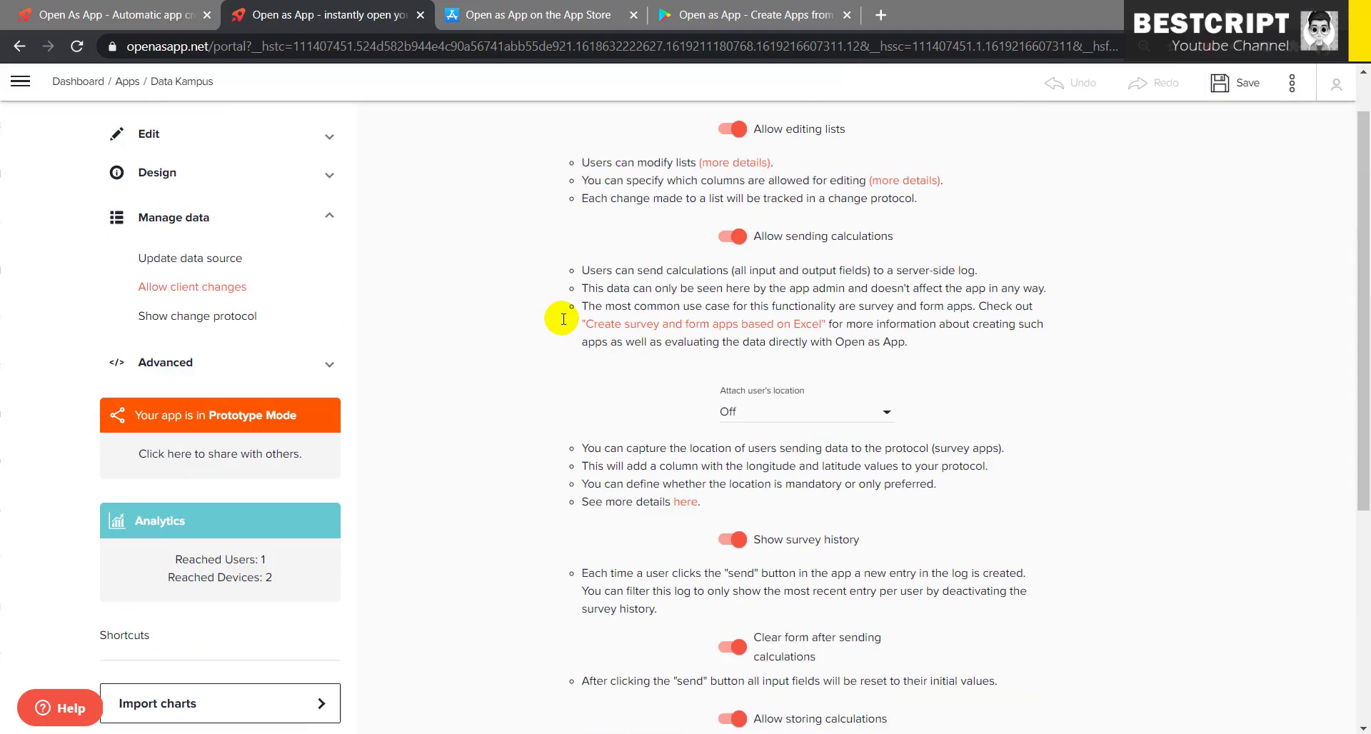
click(165, 190)
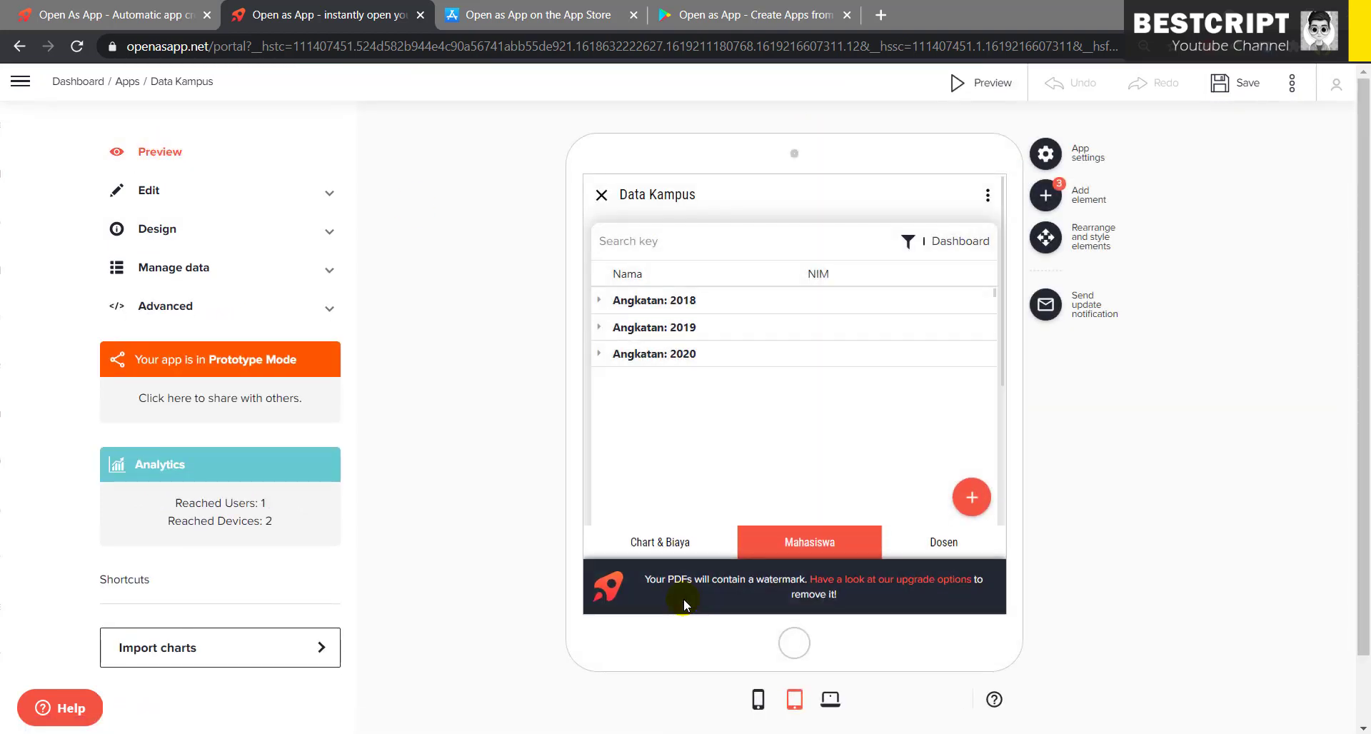
- Scroll through the Chart & Biaya tab in the app preview
click(680, 556)
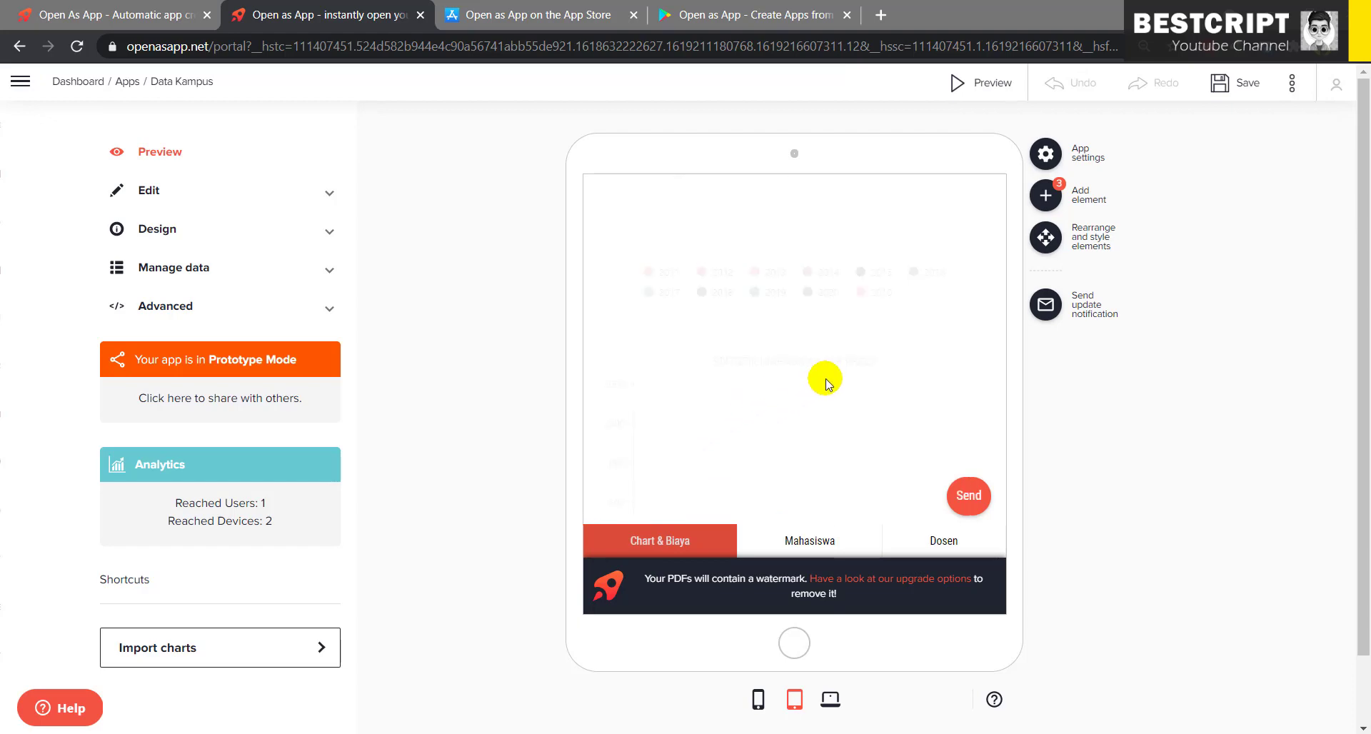
scroll(897, 345, down, 1)
scroll(752, 441, down, 1)
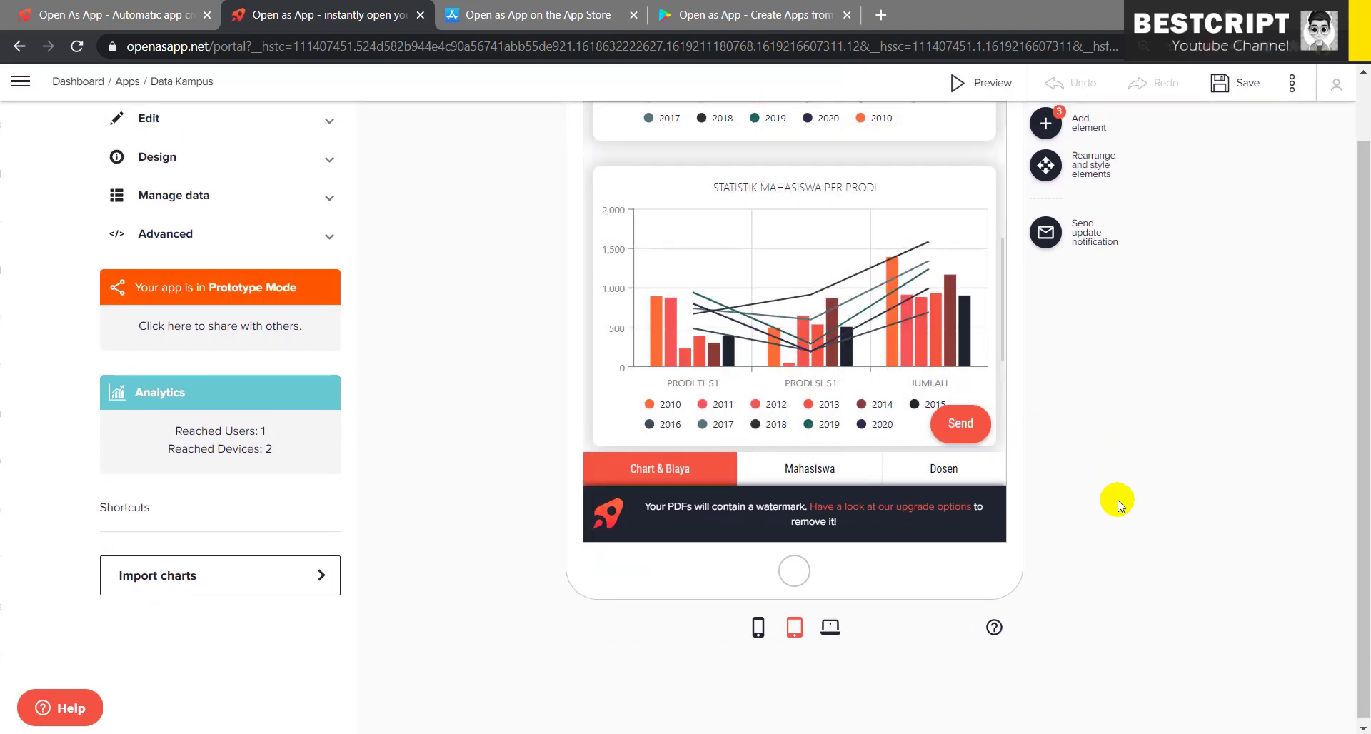
scroll(1117, 498, up, 1)
scroll(804, 442, down, 1)
scroll(802, 438, up, 3)
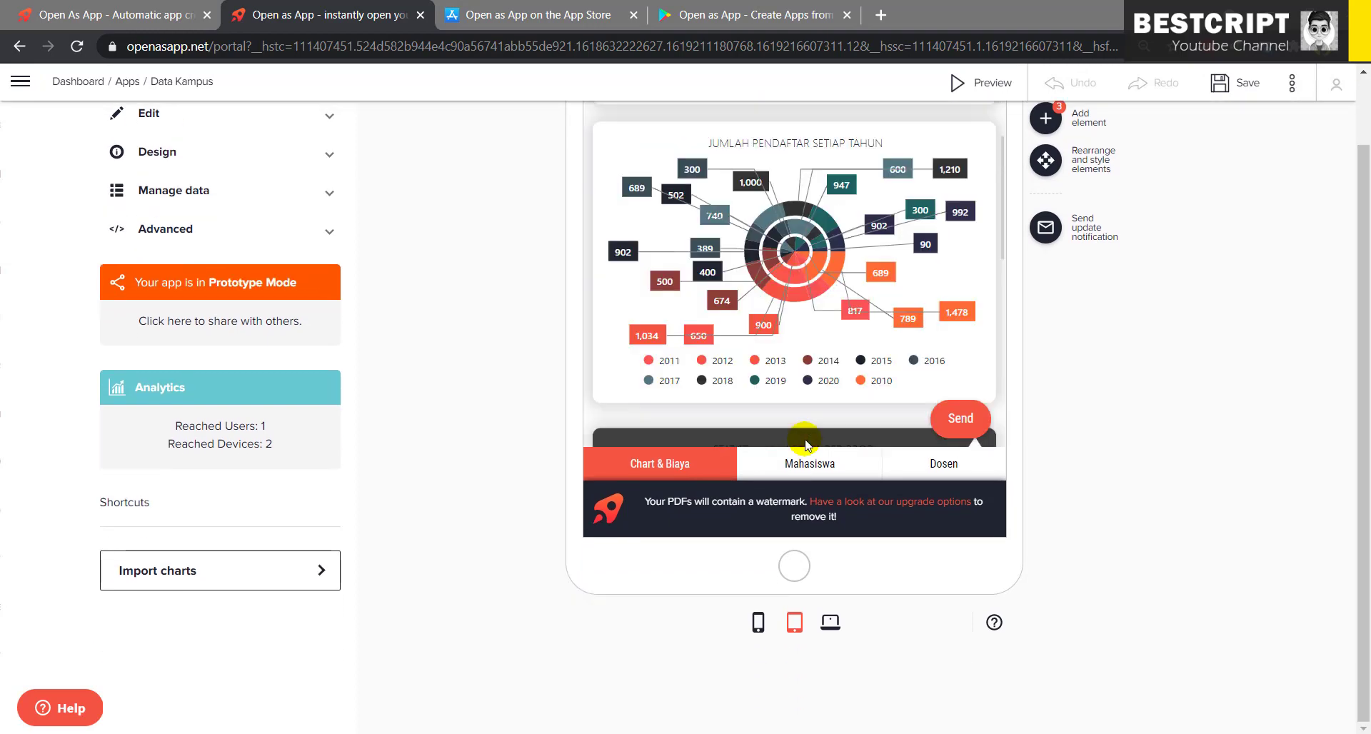
scroll(852, 383, down, 3)
scroll(1140, 411, up, 1)
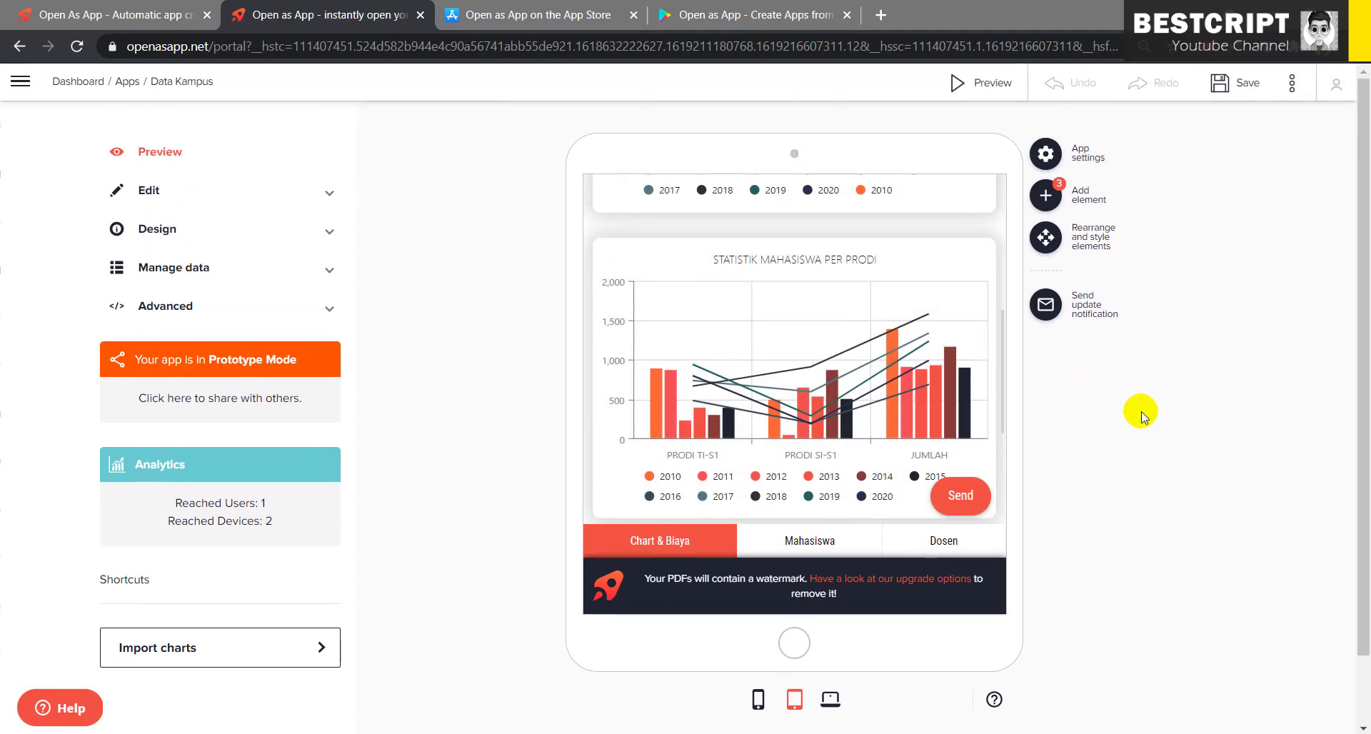
- Flip between the Mahasiswa and Dosen tabs, then bring up the openasapp.com homepage tab
click(807, 542)
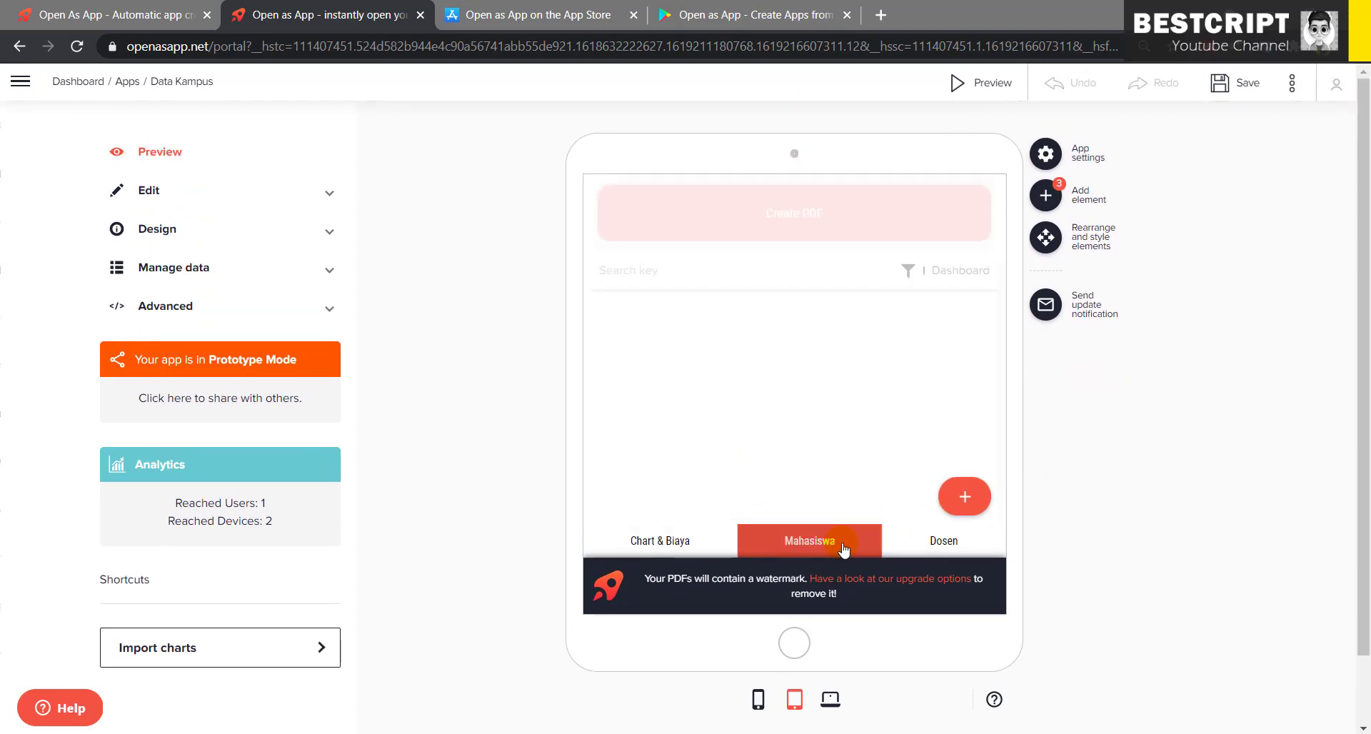
click(942, 543)
click(810, 541)
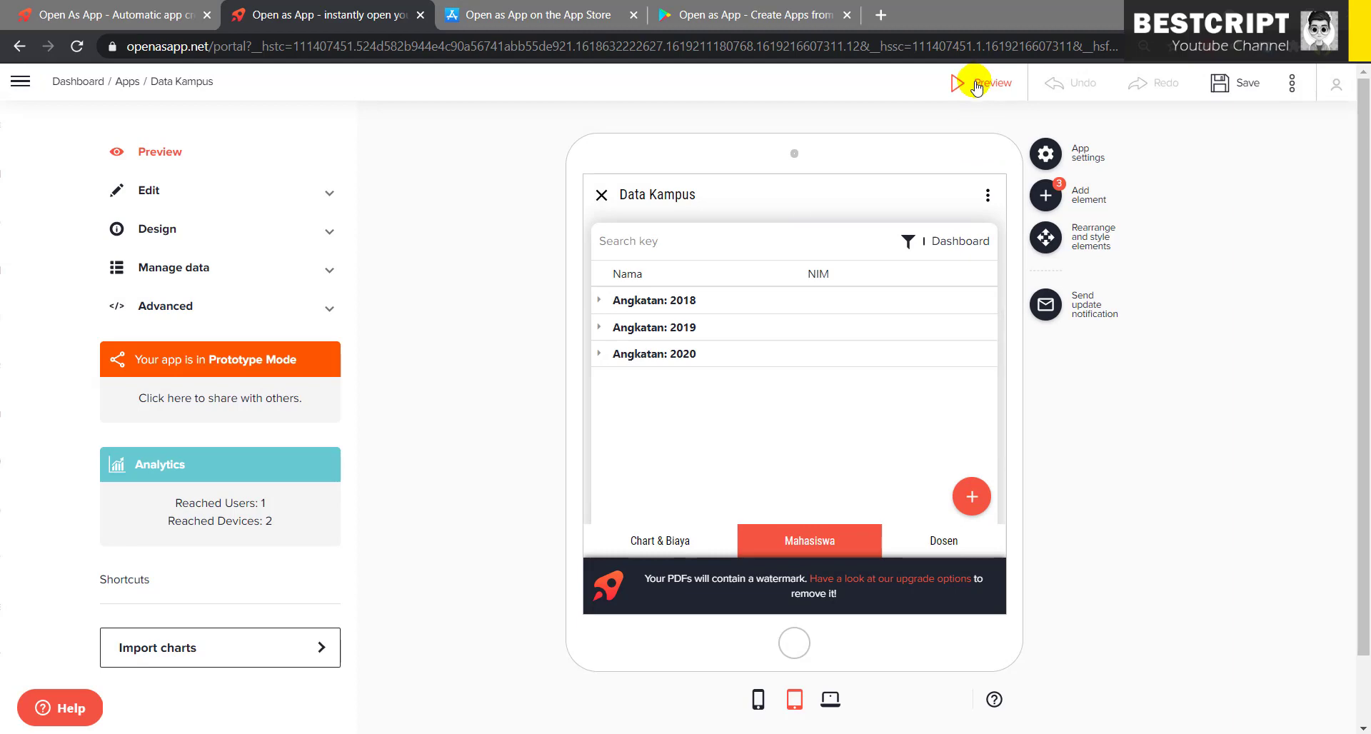
click(69, 12)
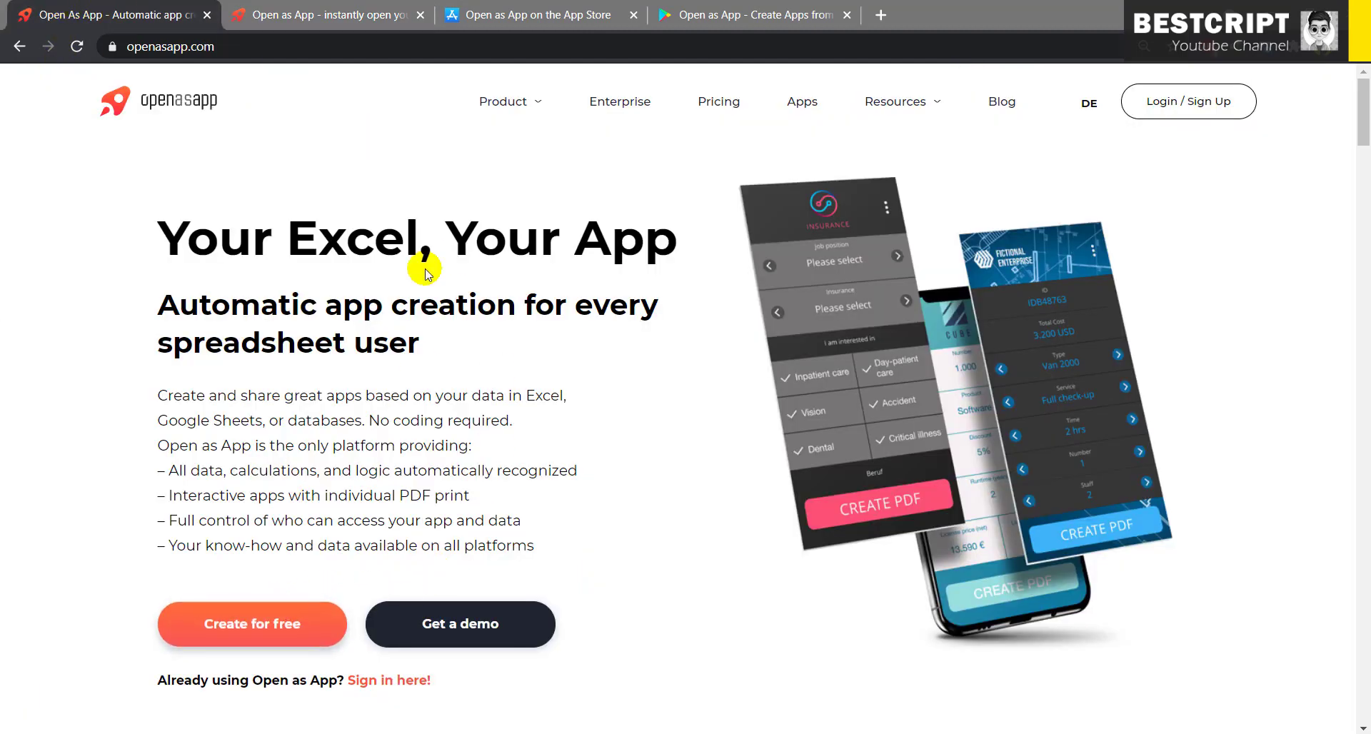
- In NoxPlayer, close the first Data Kampus app and open the second one
key(alt+Tab)
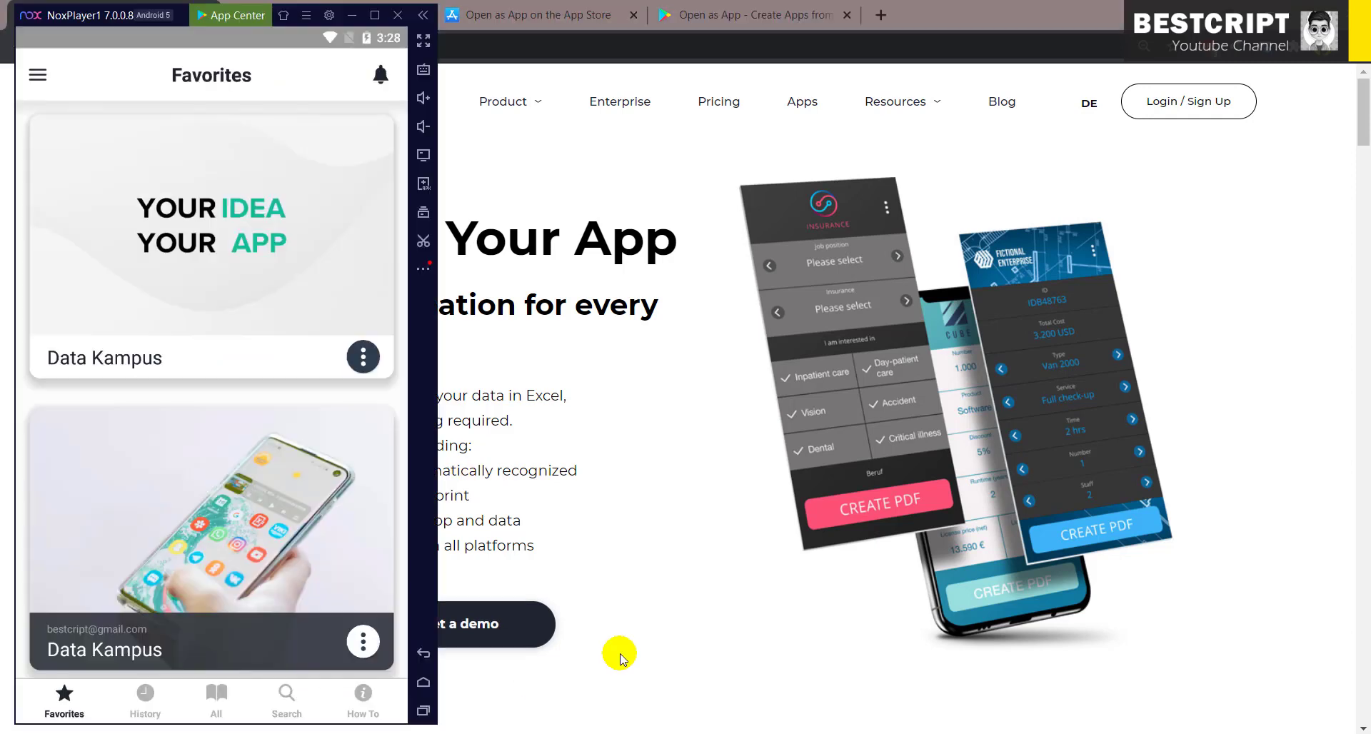
click(244, 245)
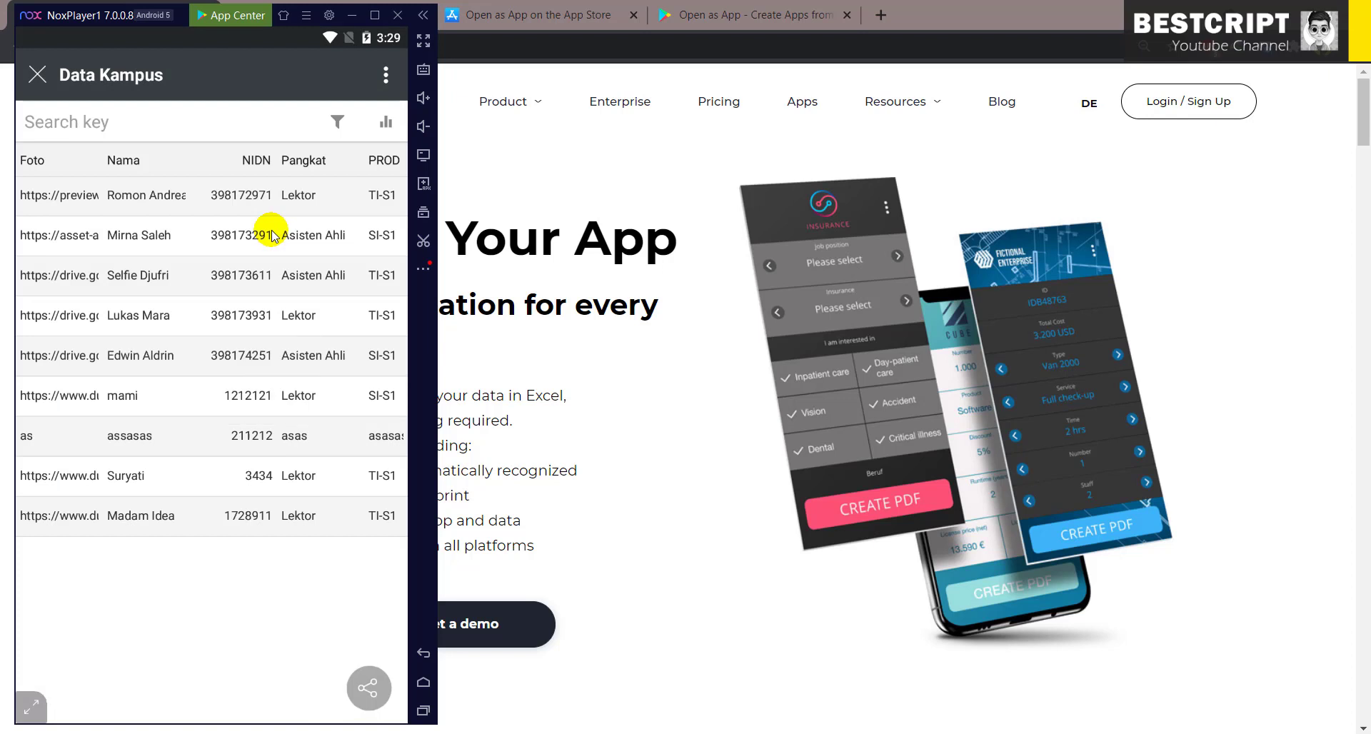
click(37, 78)
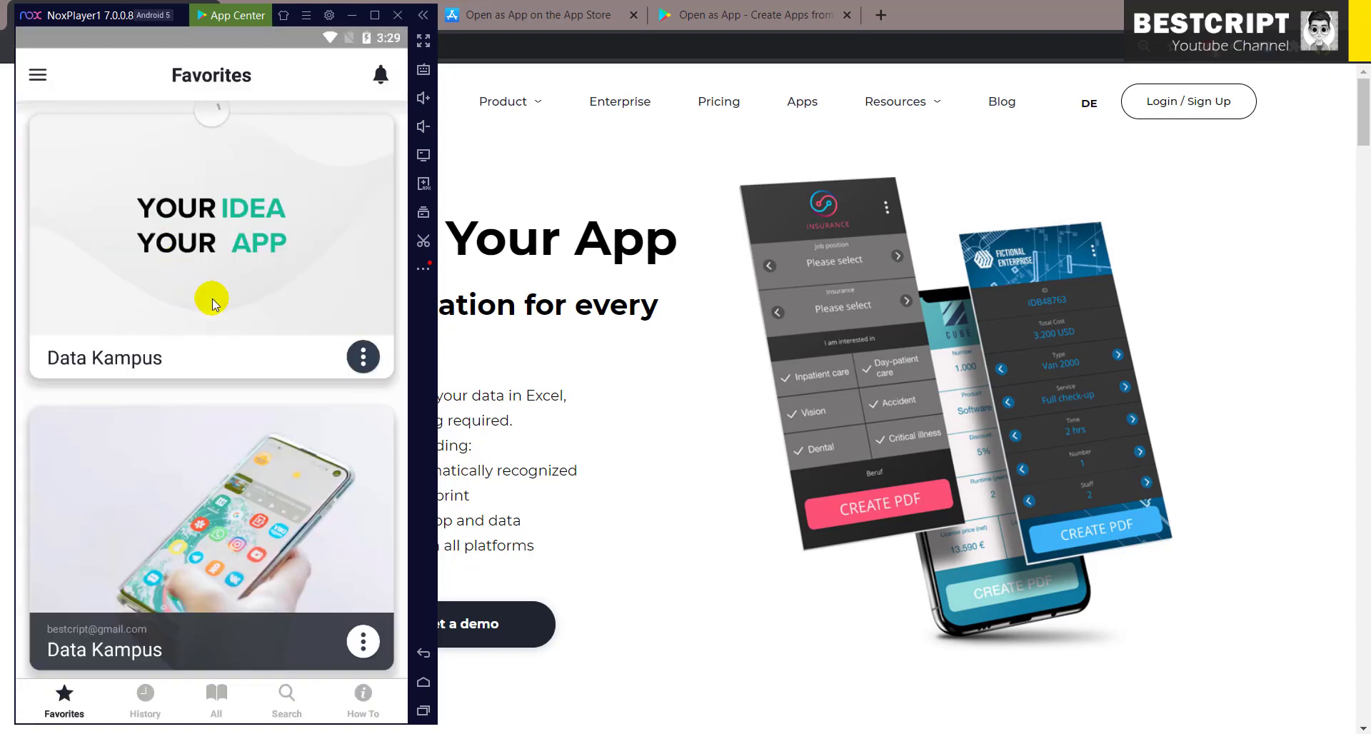
scroll(208, 296, down, 3)
click(237, 353)
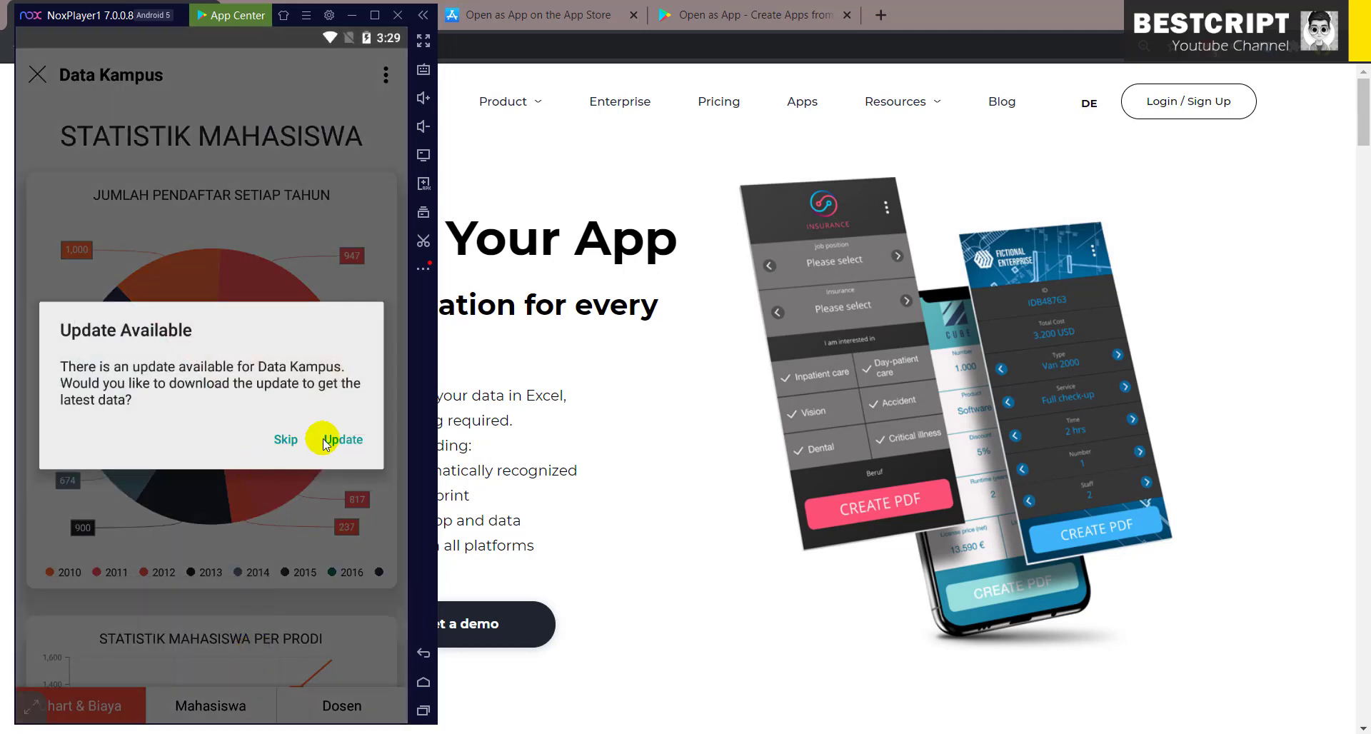
- Skip the data update, scroll the charts and costs, and view the Mahasiswa student list
click(287, 439)
scroll(229, 560, down, 5)
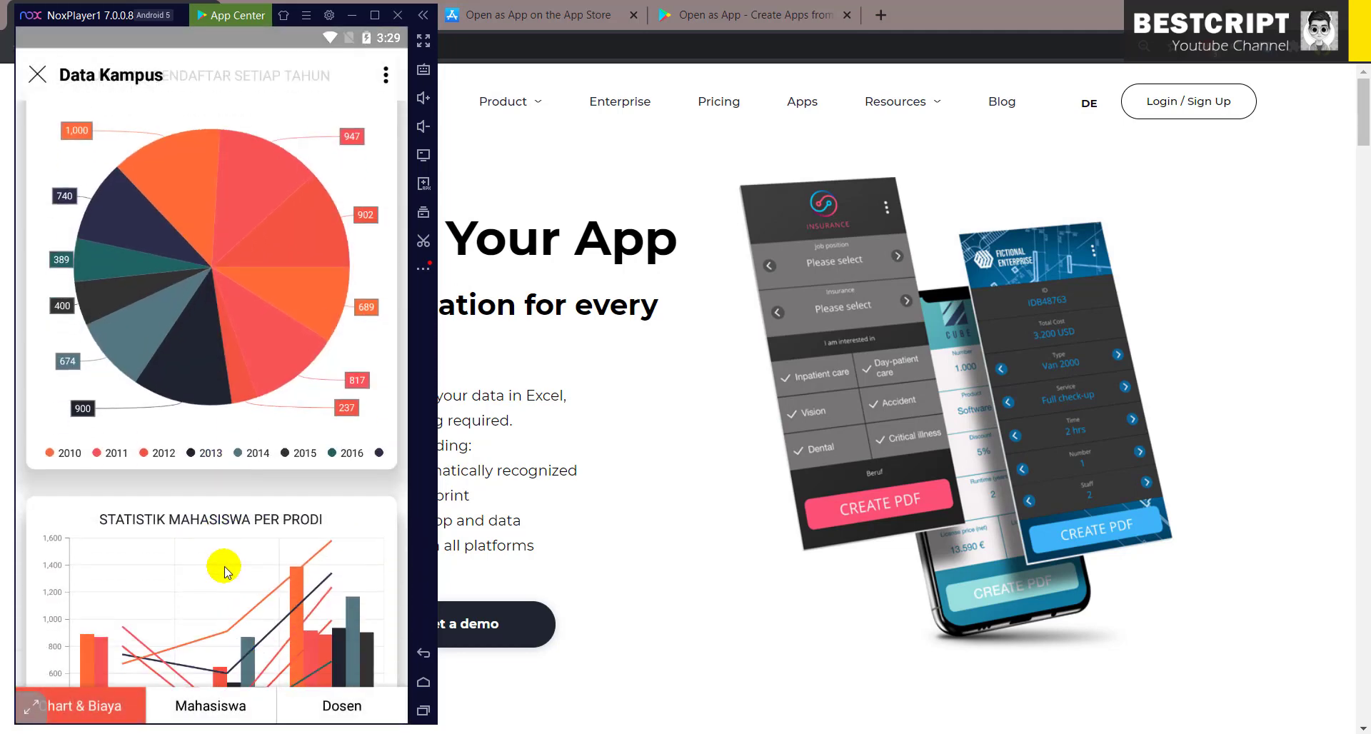
scroll(242, 551, down, 4)
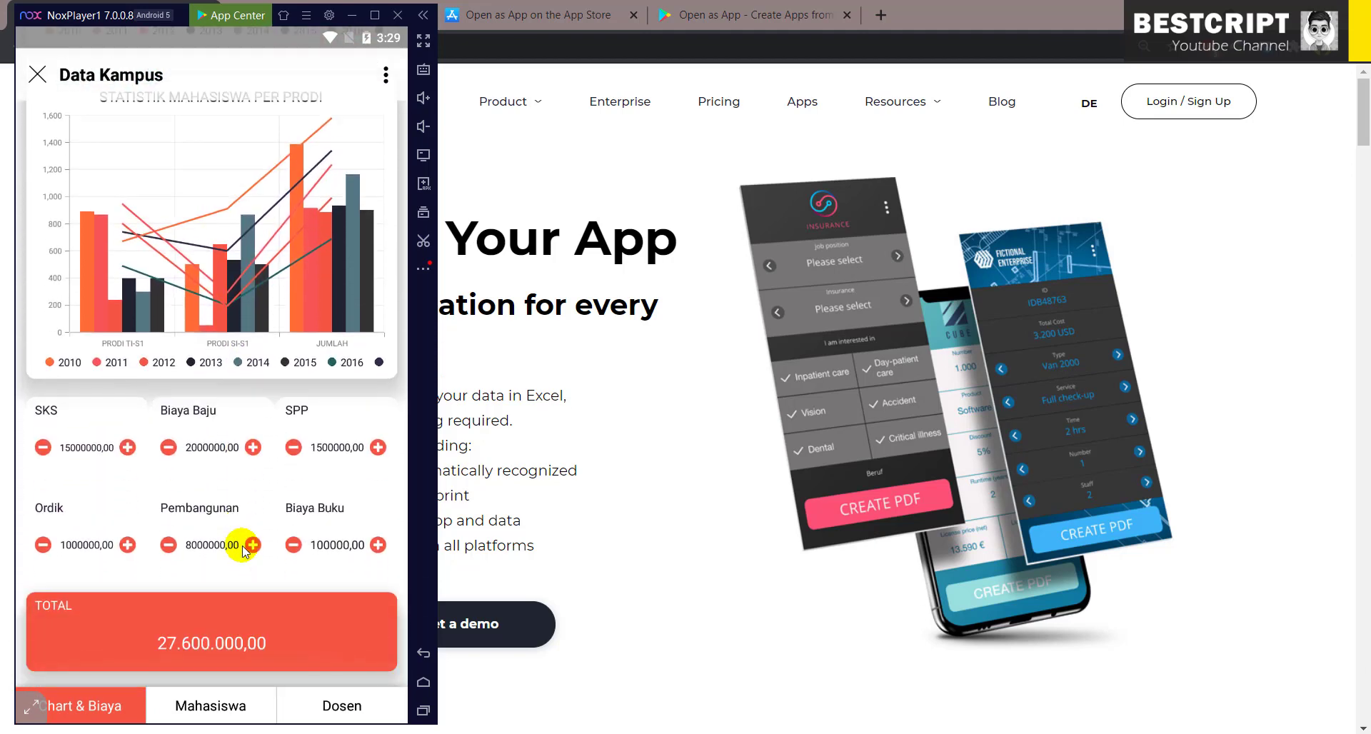
click(231, 707)
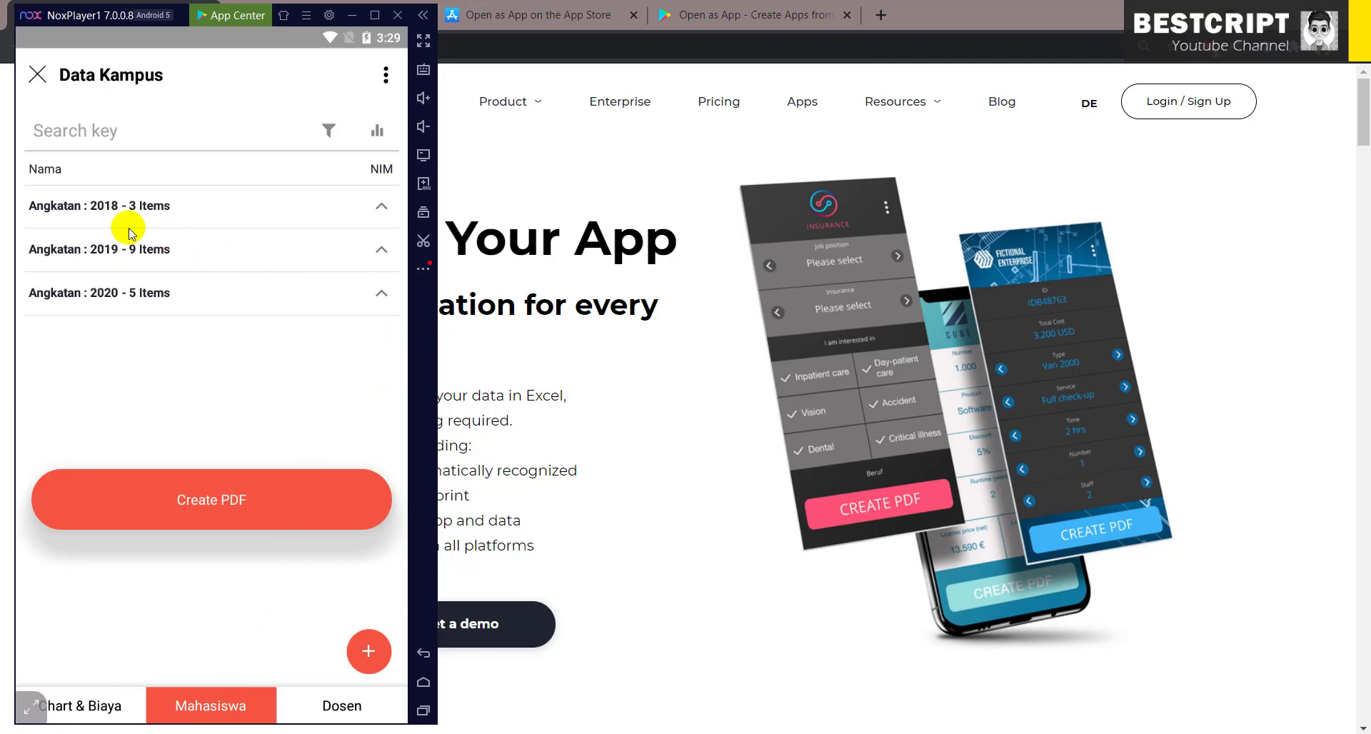
click(495, 16)
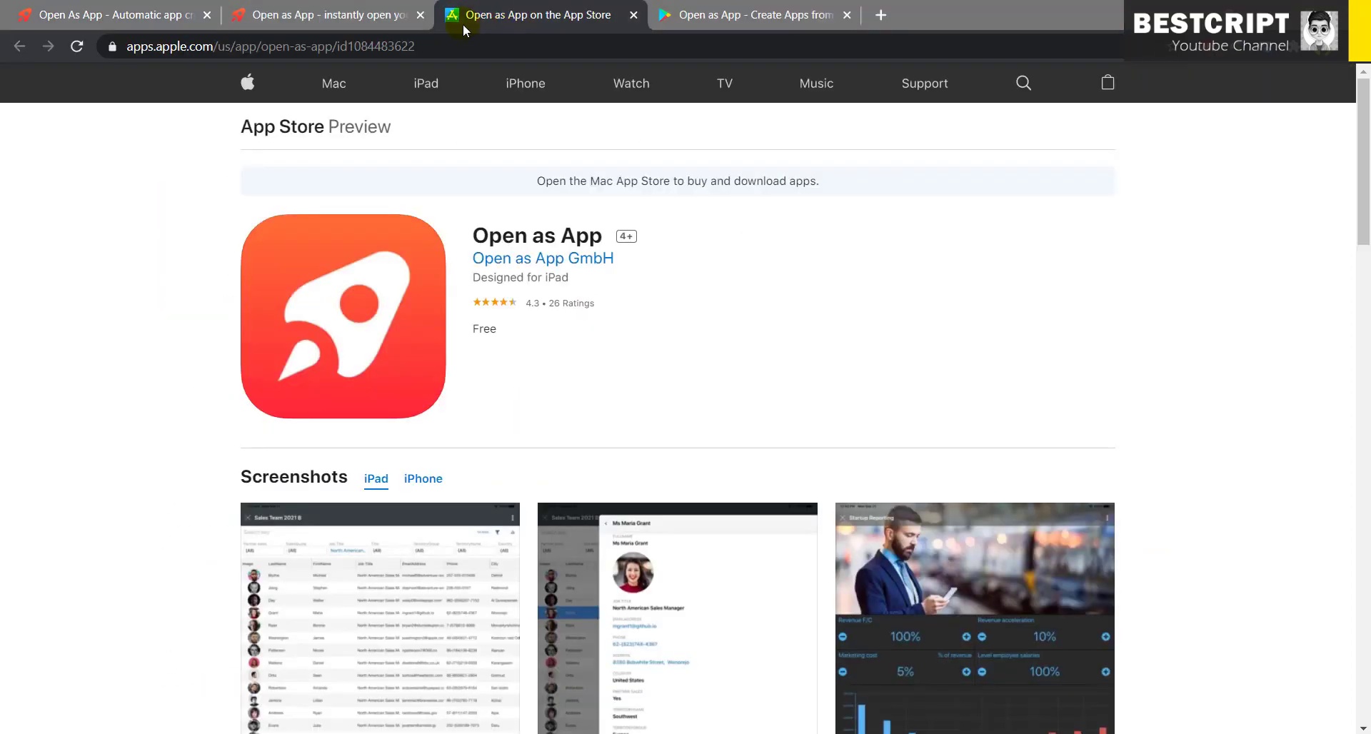
- Switch back to the Open as App editor tab showing Data Kampus's Mahasiswa list
click(335, 14)
mouse_move(851, 459)
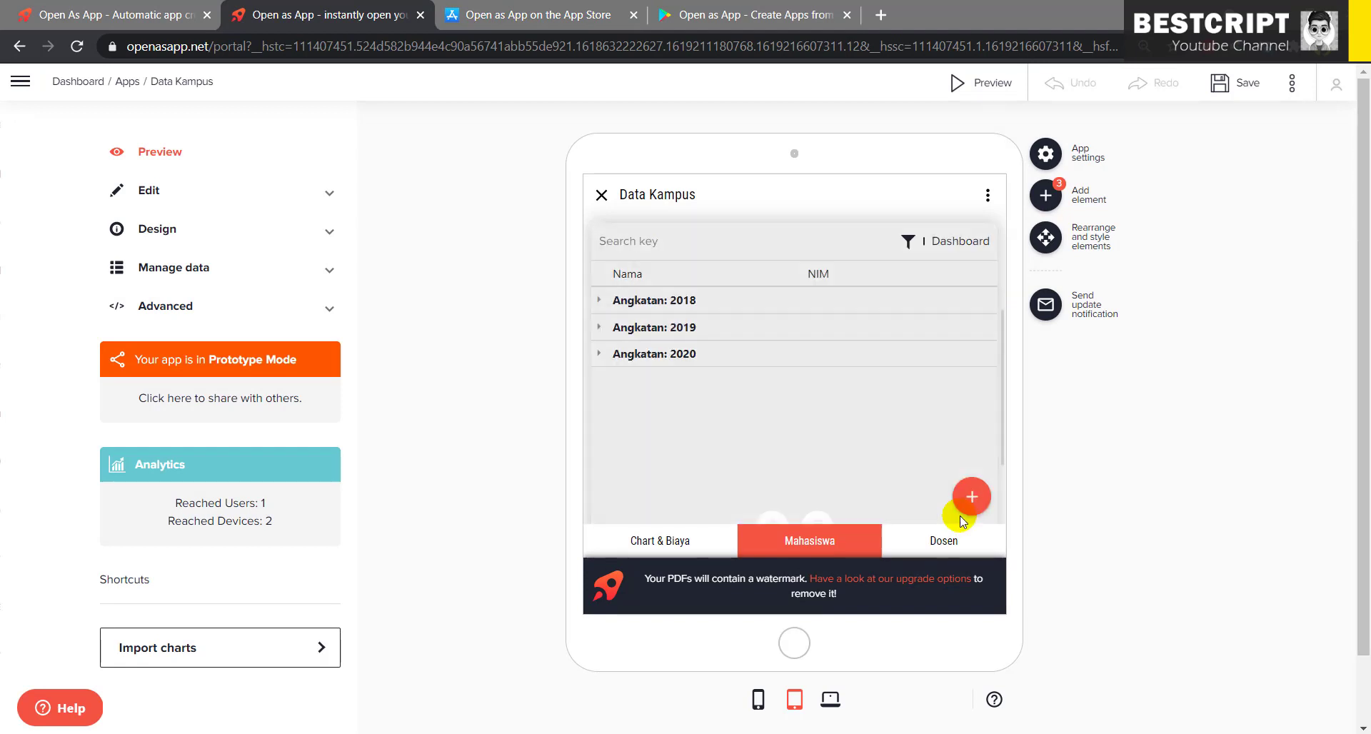
click(977, 84)
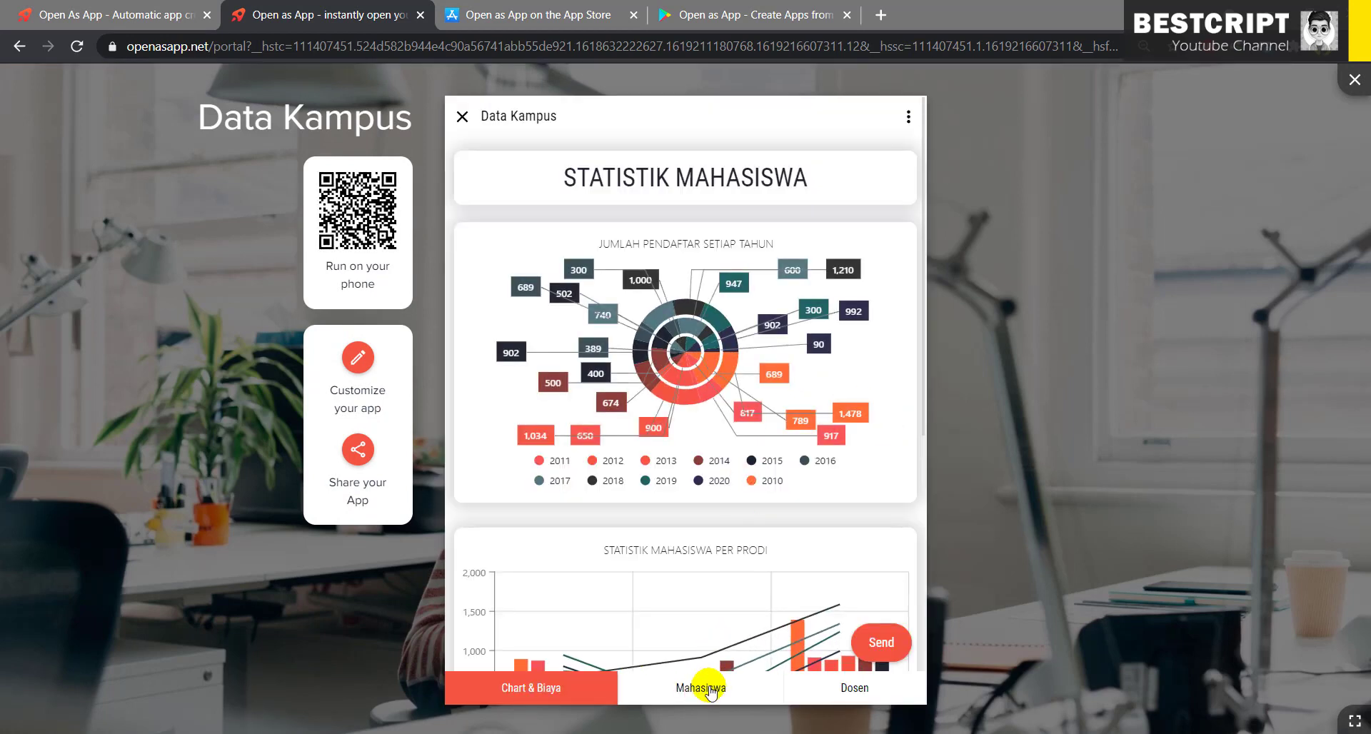
click(709, 690)
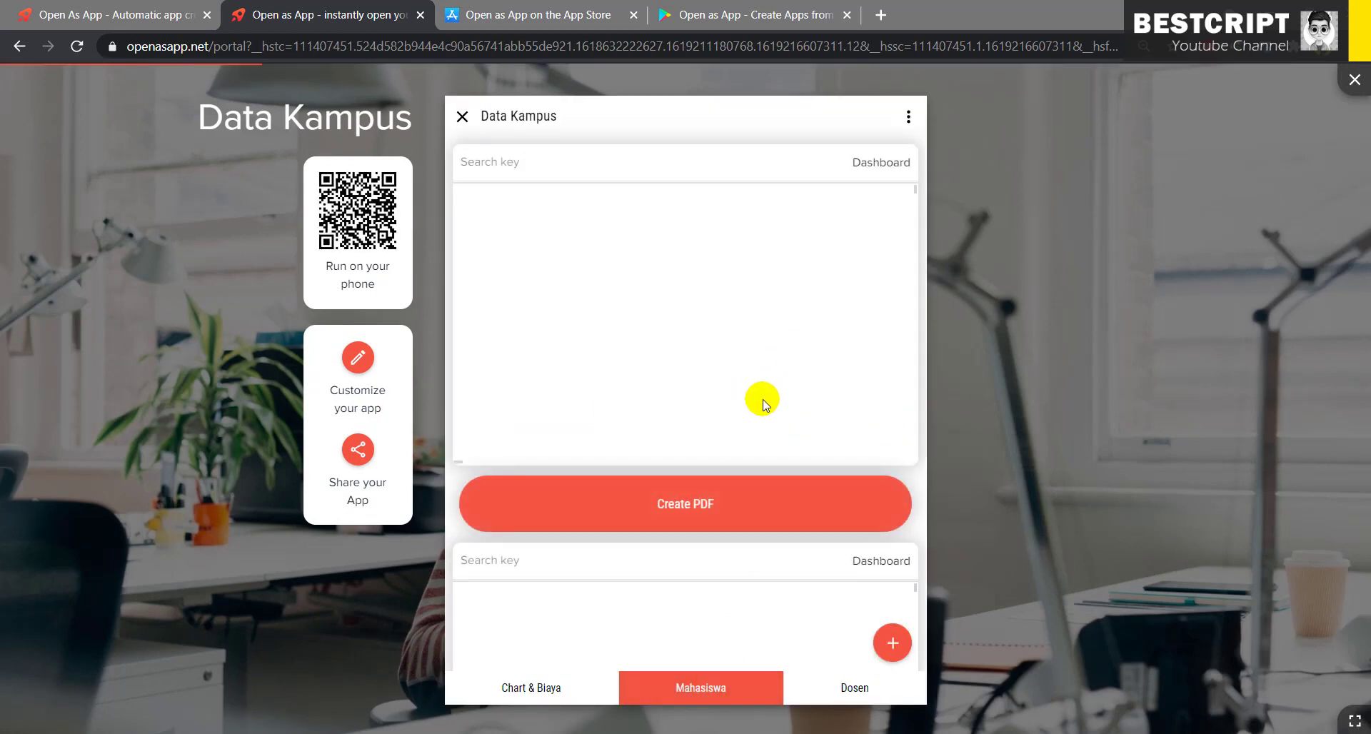
click(461, 116)
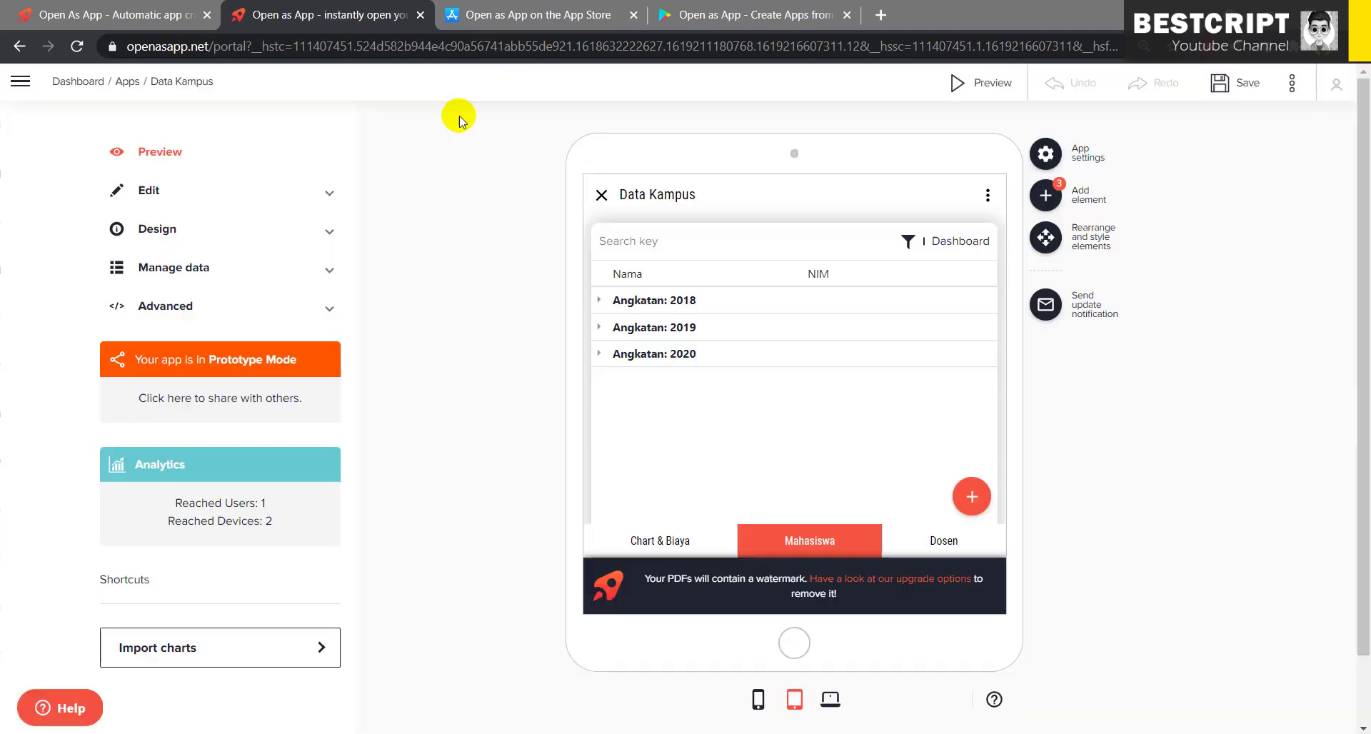
mouse_move(850, 401)
scroll(851, 402, down, 1)
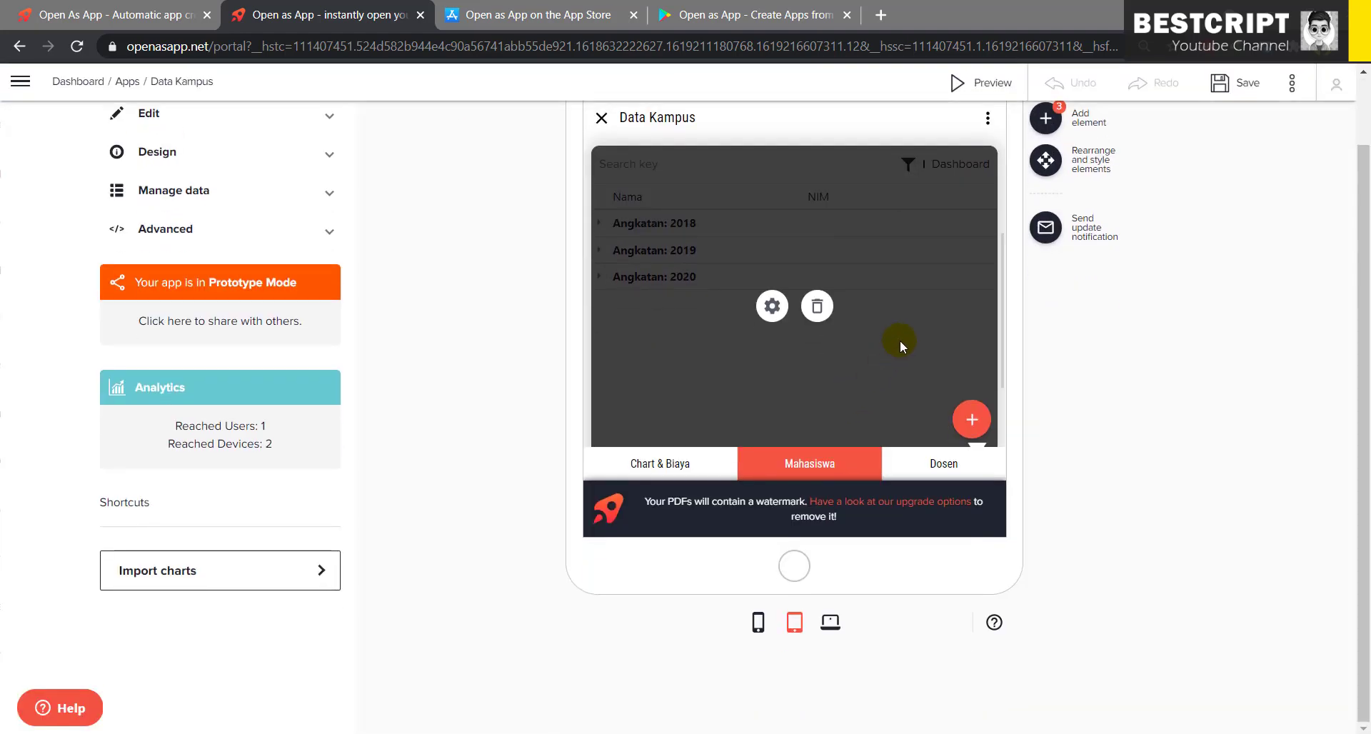
scroll(1062, 455, up, 1)
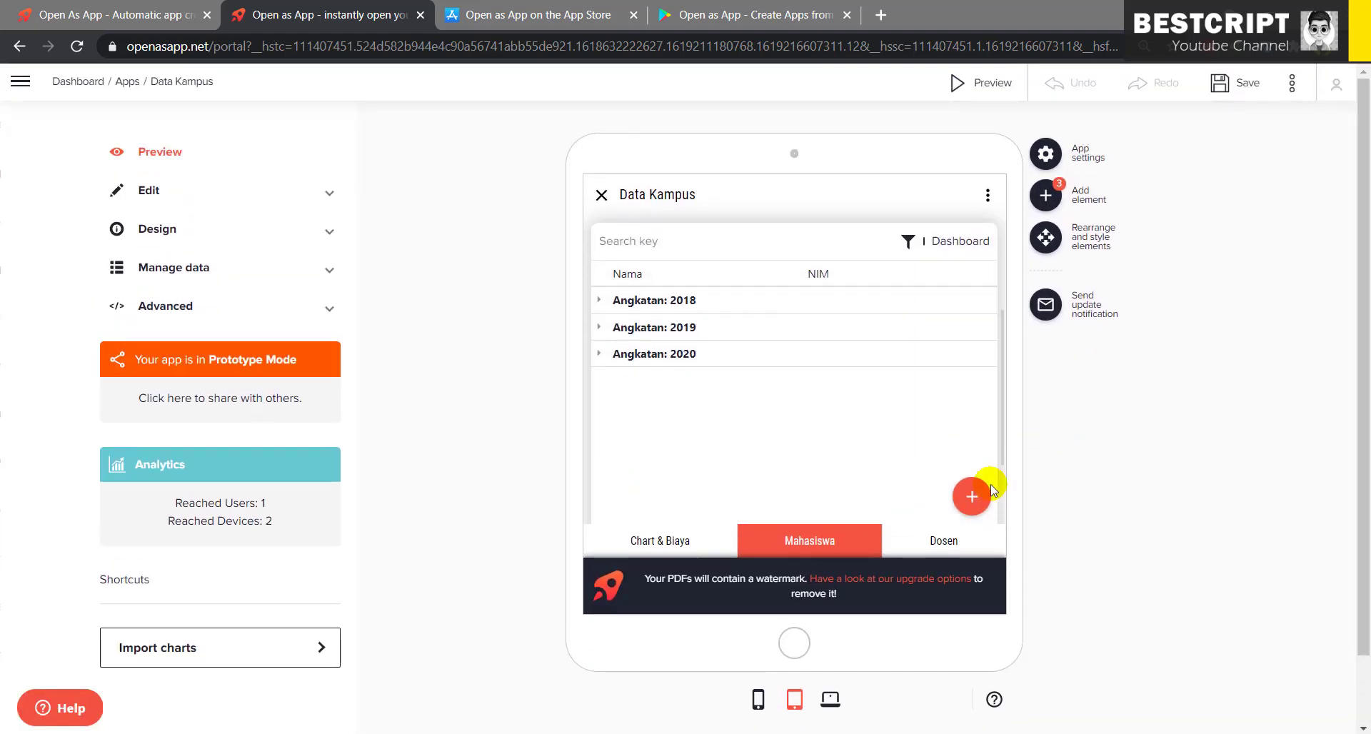
mouse_move(871, 512)
scroll(957, 410, down, 1)
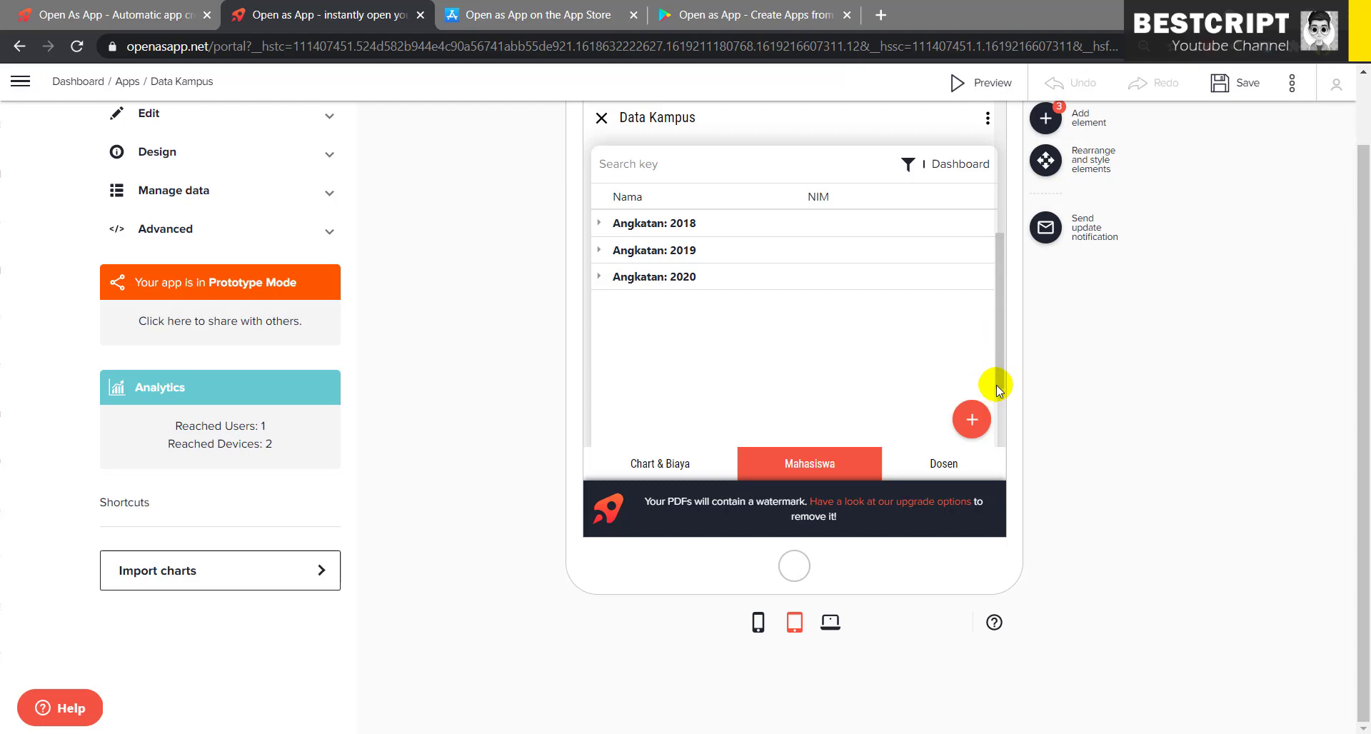
- In phone layout, delete the extra data table below Create PDF and save the app
click(757, 624)
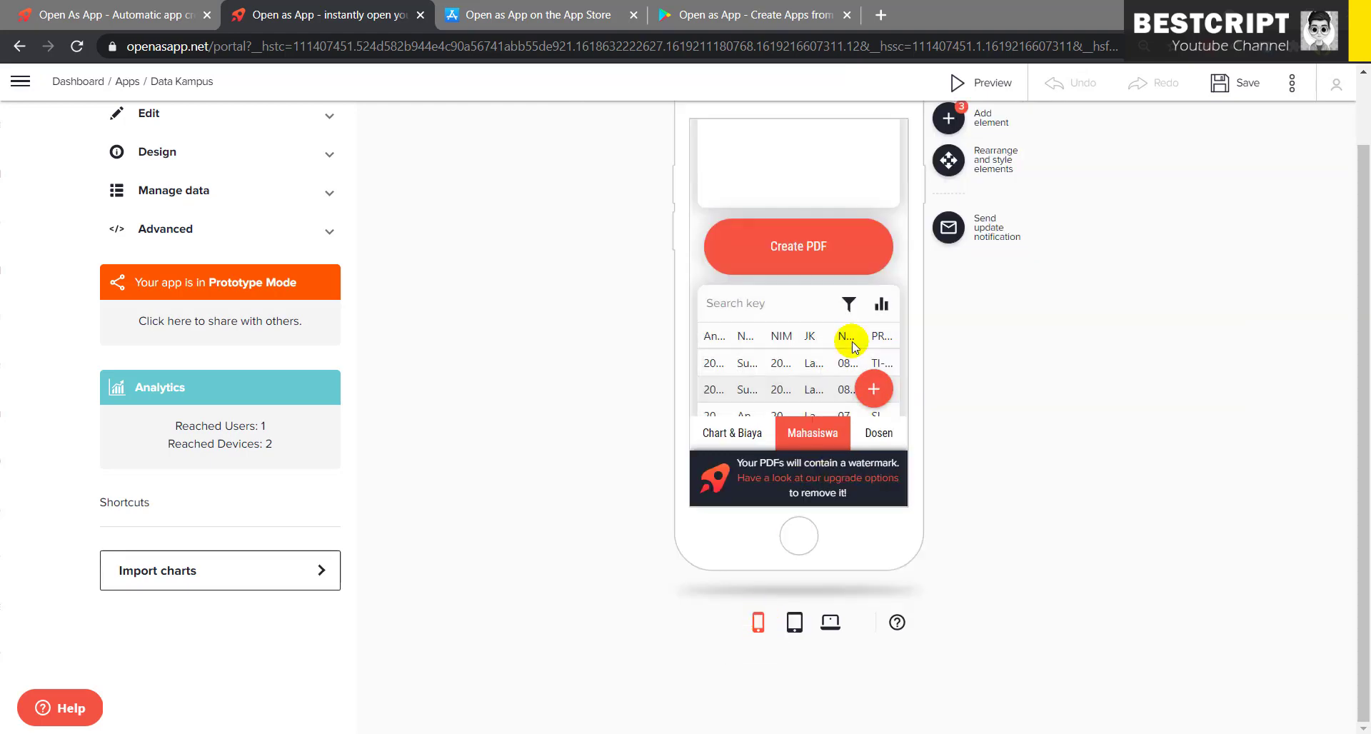
scroll(851, 341, down, 2)
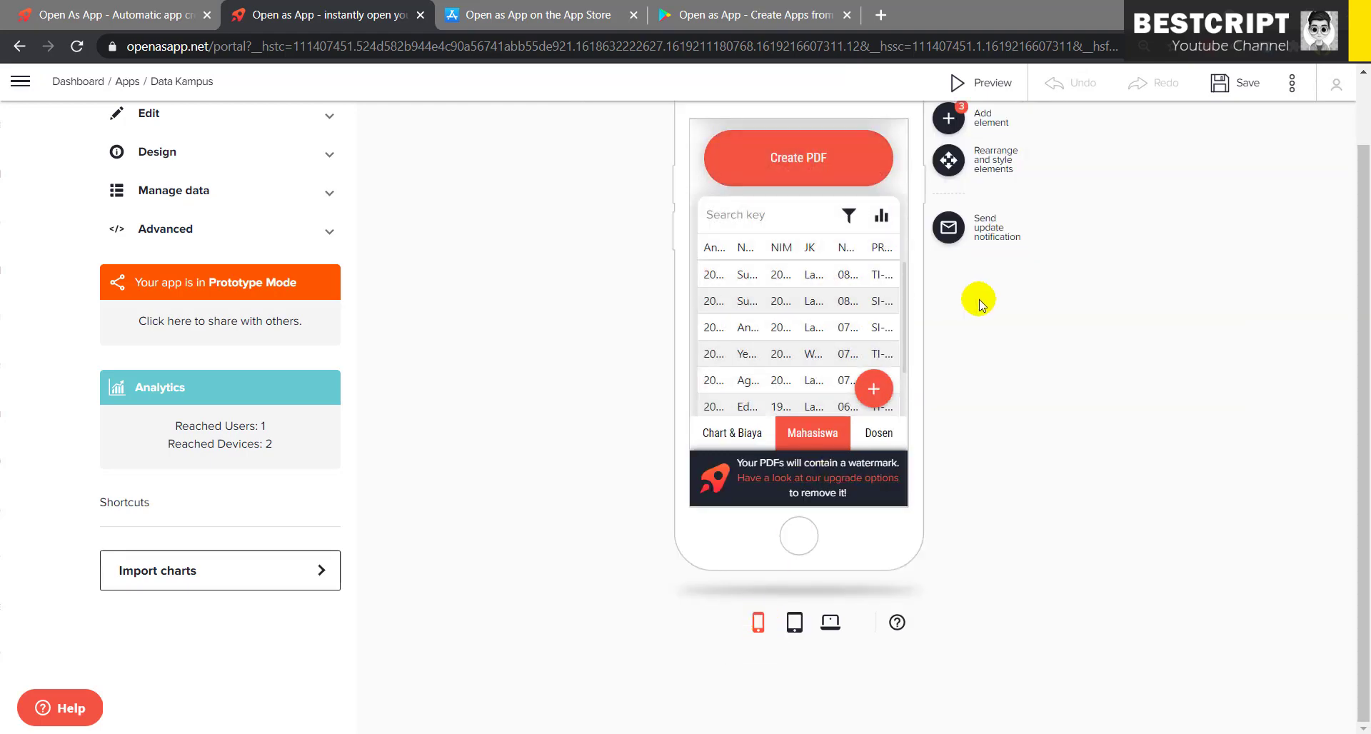
scroll(1050, 284, up, 1)
scroll(815, 277, up, 3)
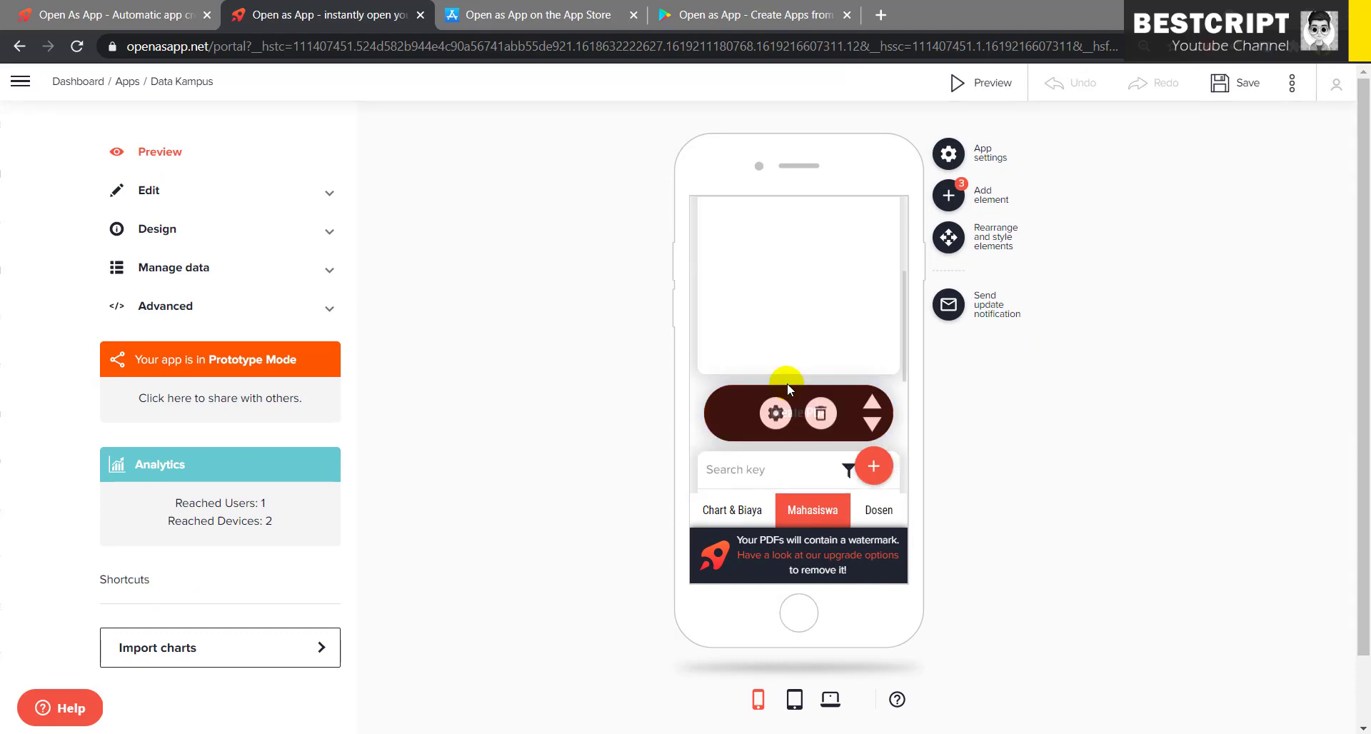
scroll(787, 383, down, 3)
click(821, 434)
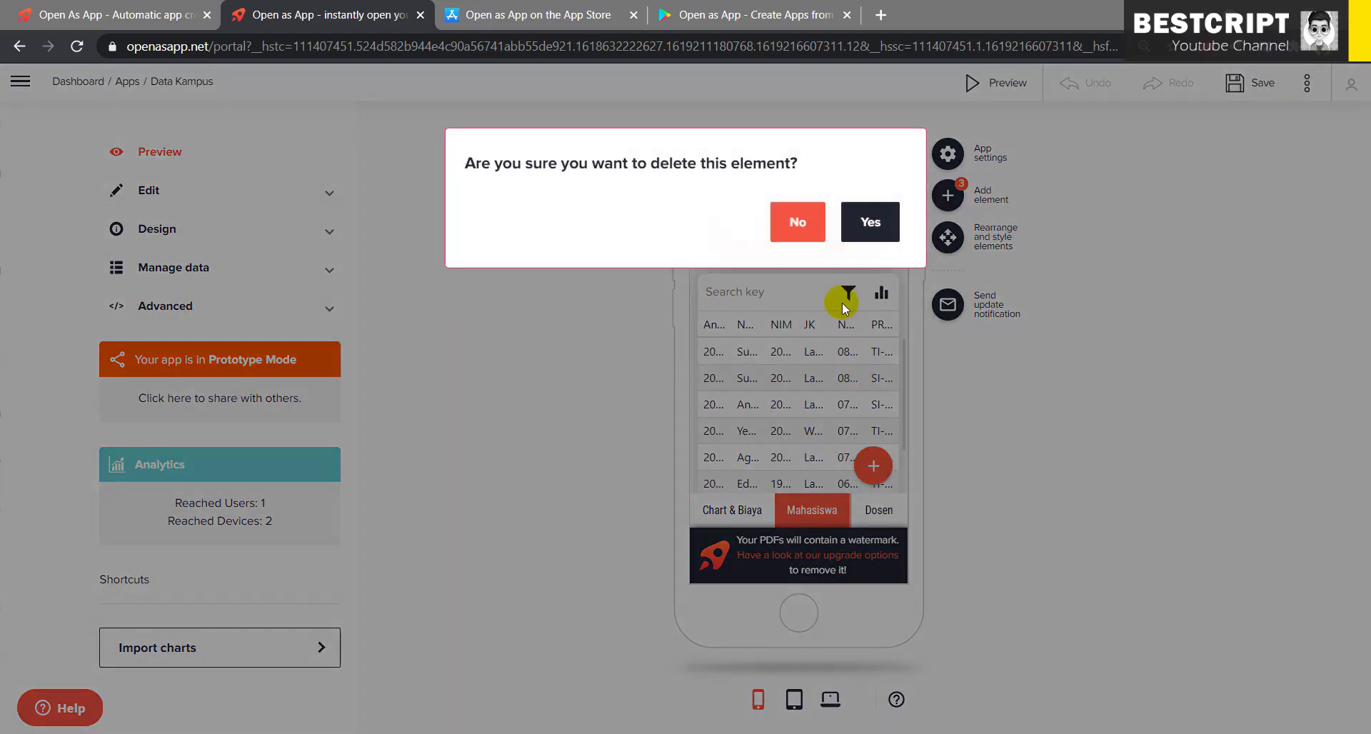
click(870, 222)
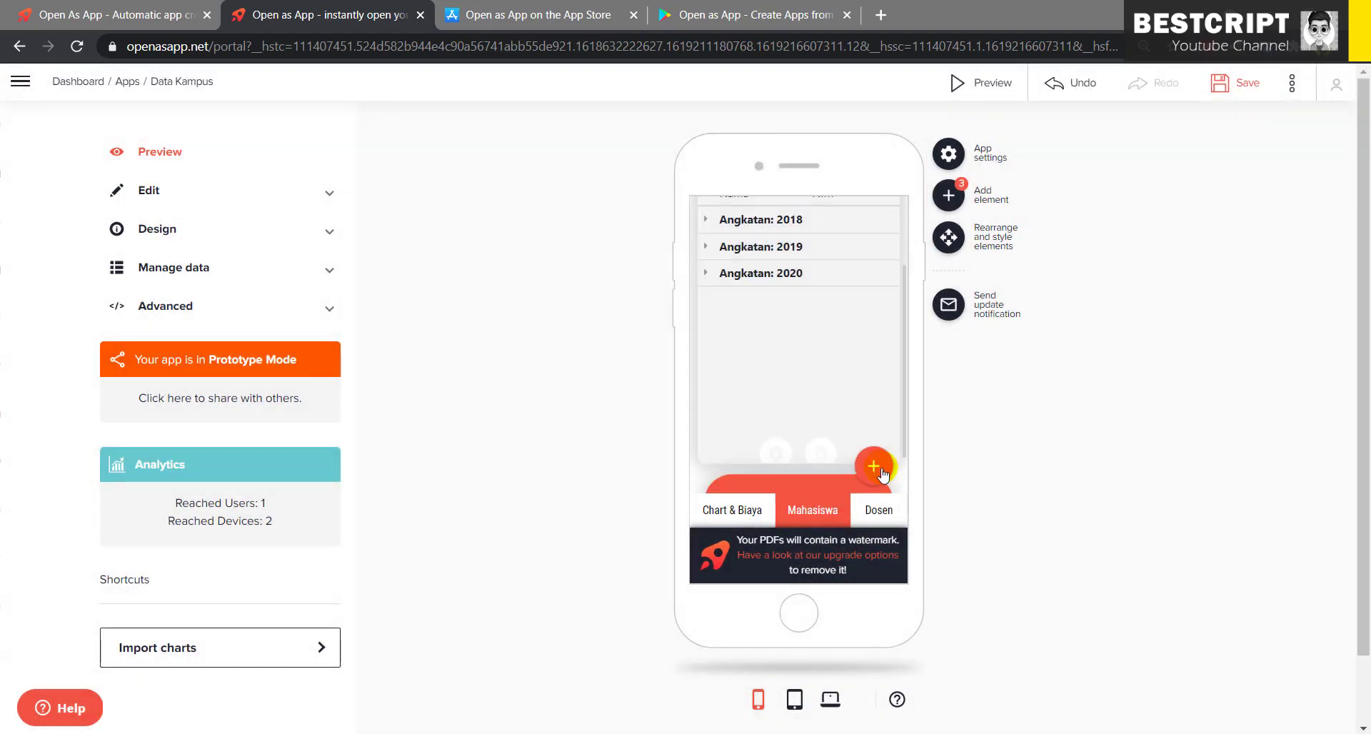
scroll(858, 414, down, 1)
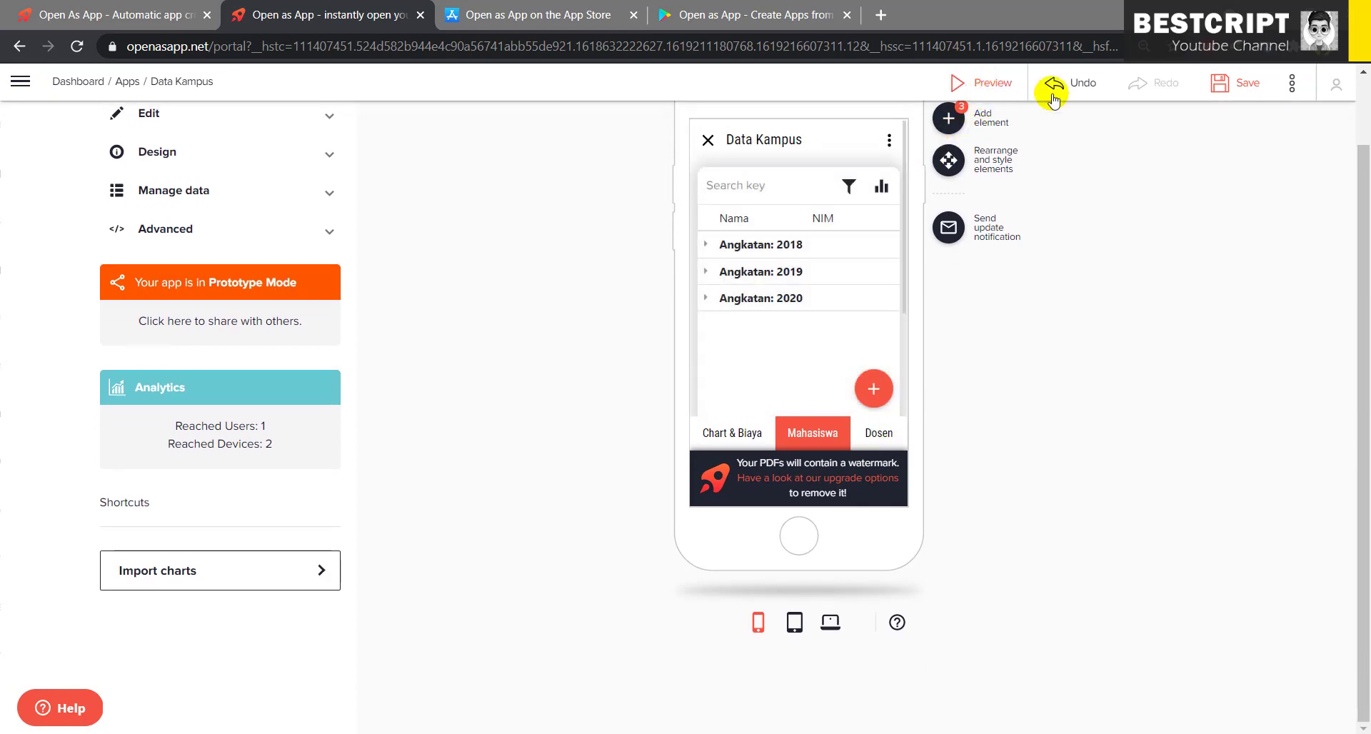
click(1244, 86)
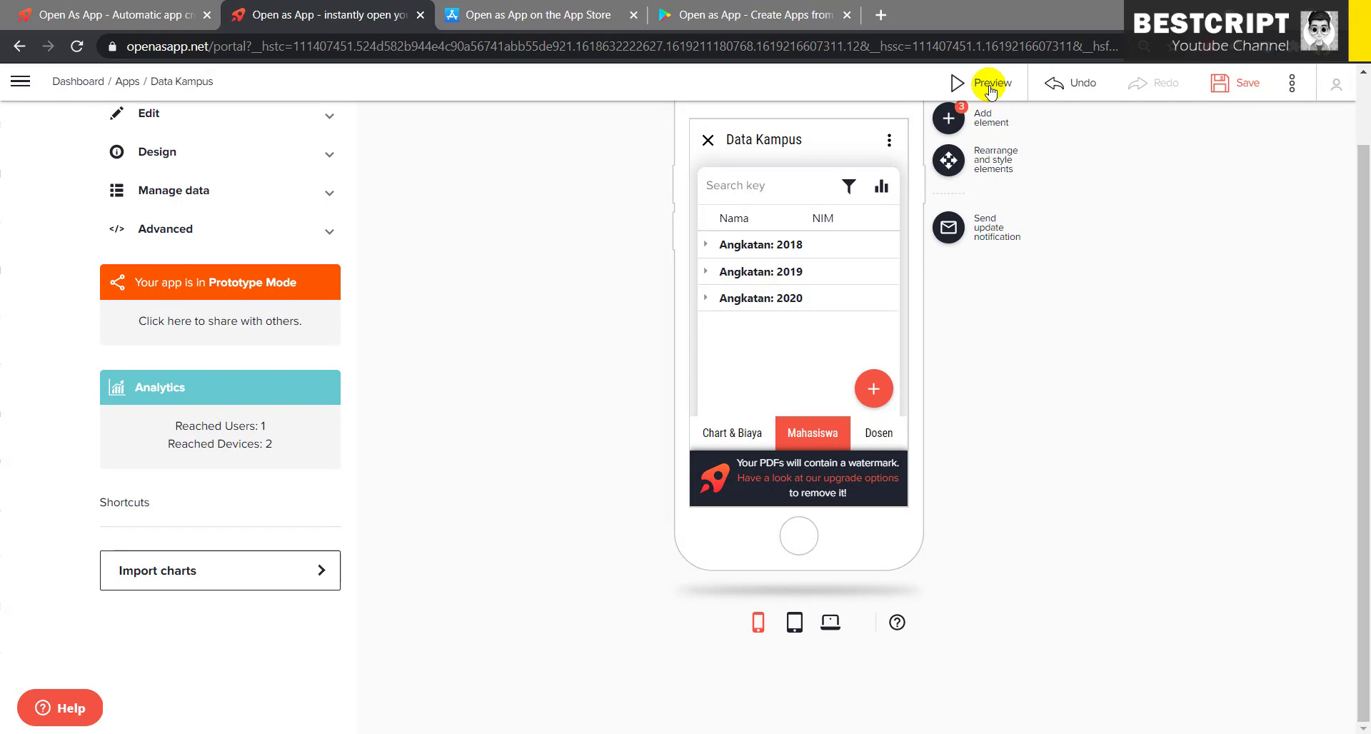
- Preview Data Kampus, go to the Mahasiswa page and open a blank student Add form
click(990, 86)
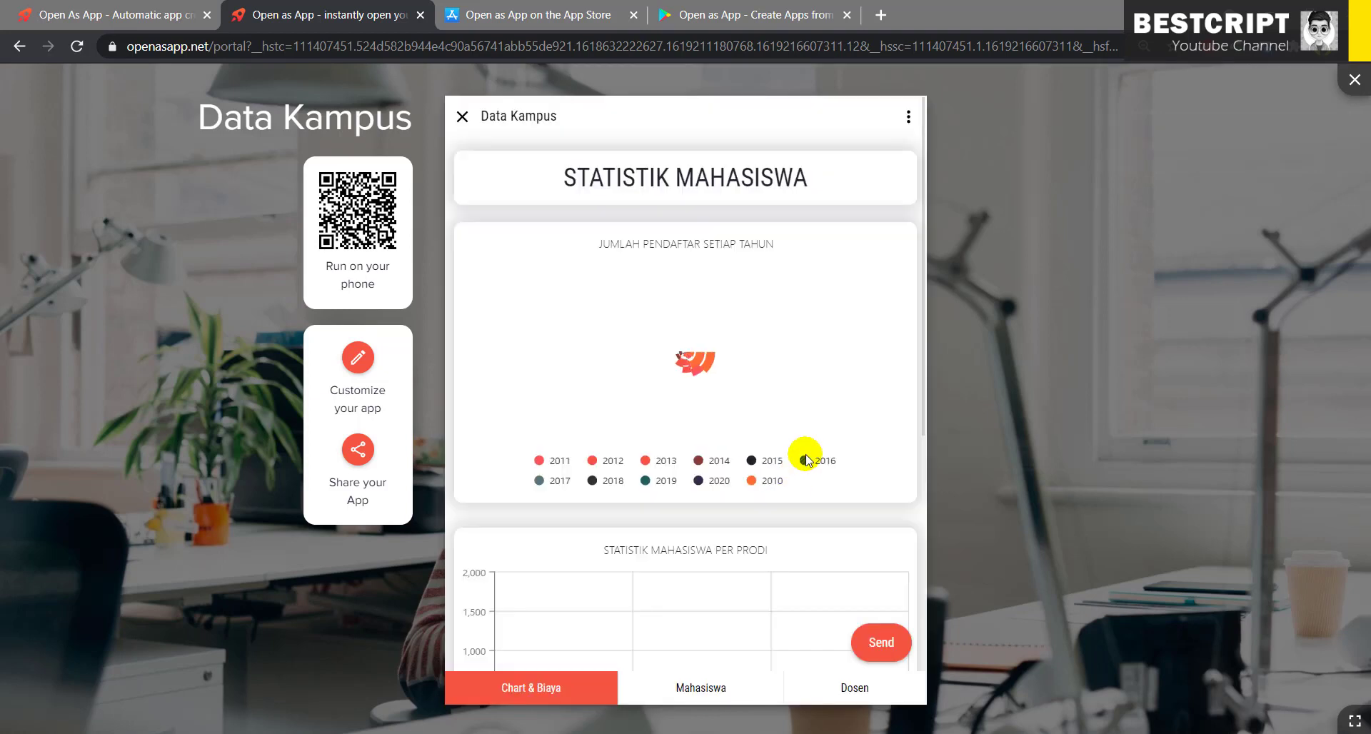
click(684, 701)
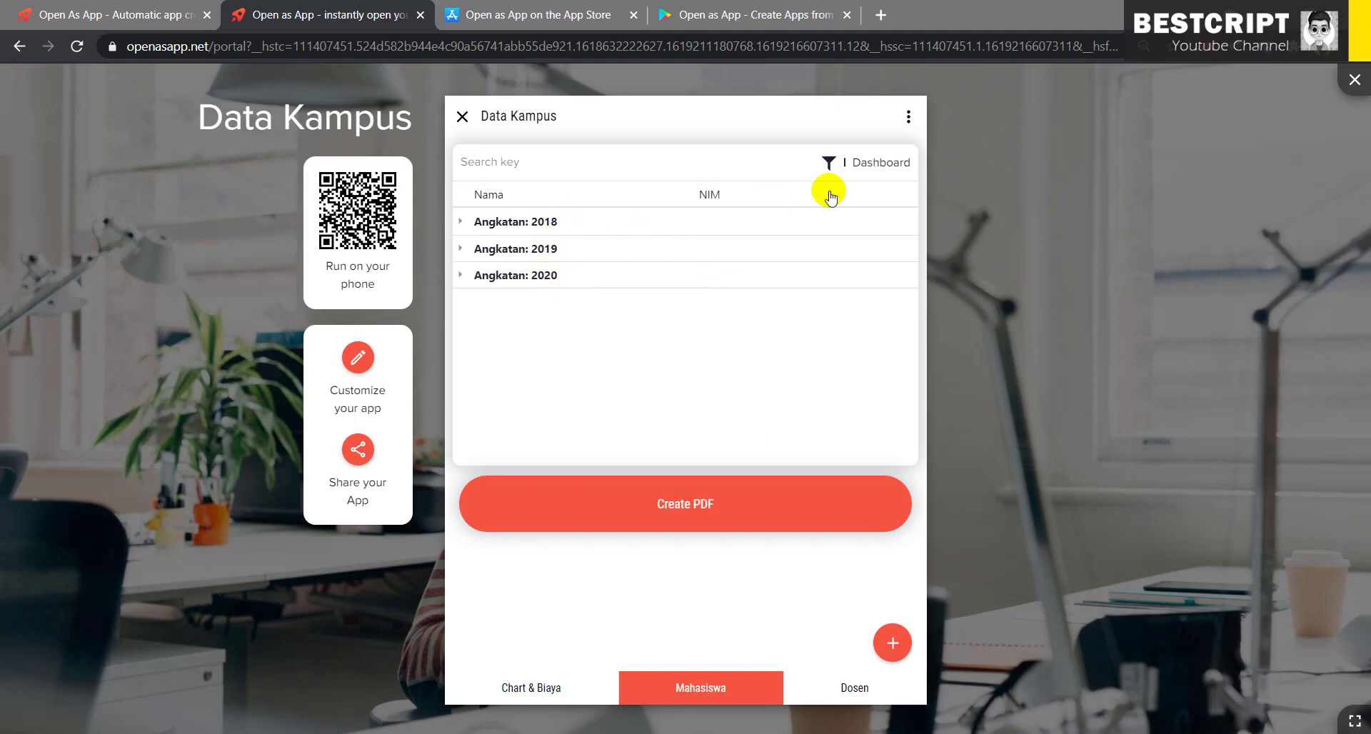
click(892, 645)
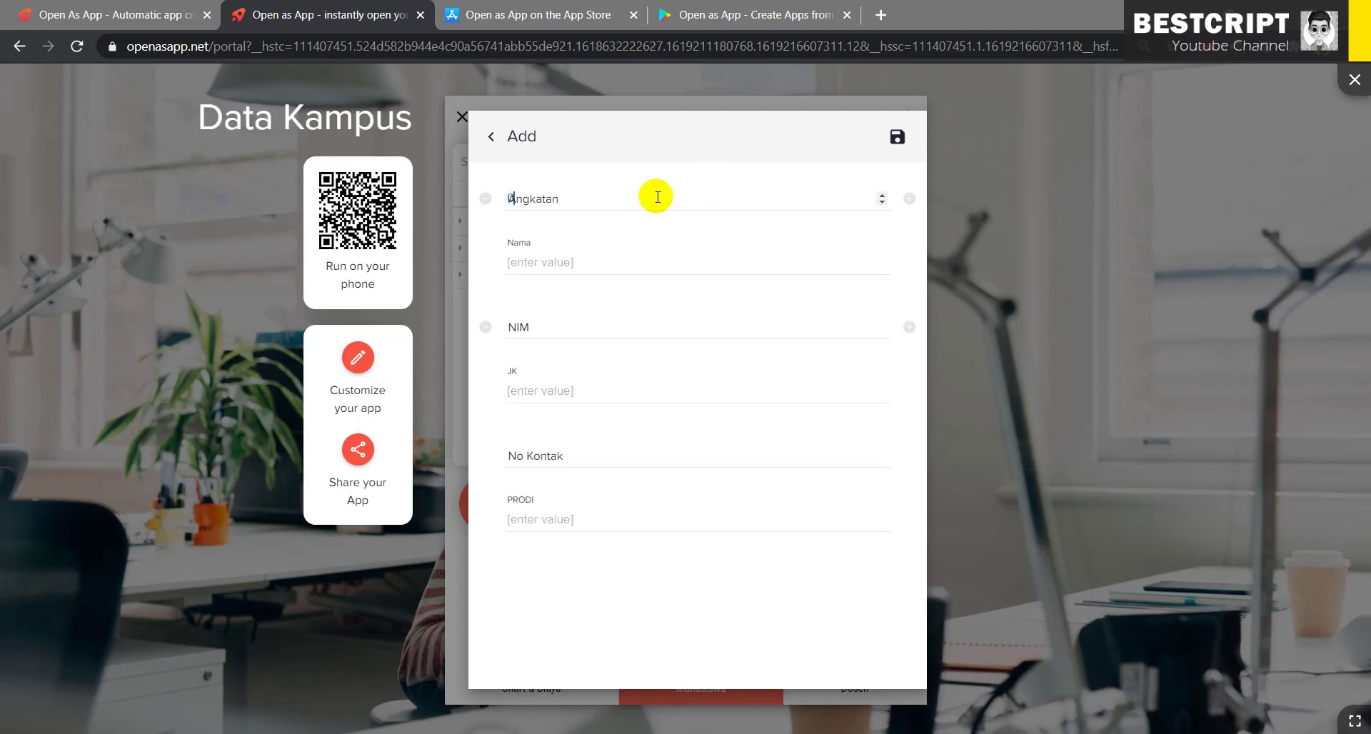
- Enter Angkatan 2000, name, NIM, JK Laki-Laki, contact number and PRODI TI-S1, then save
click(655, 196)
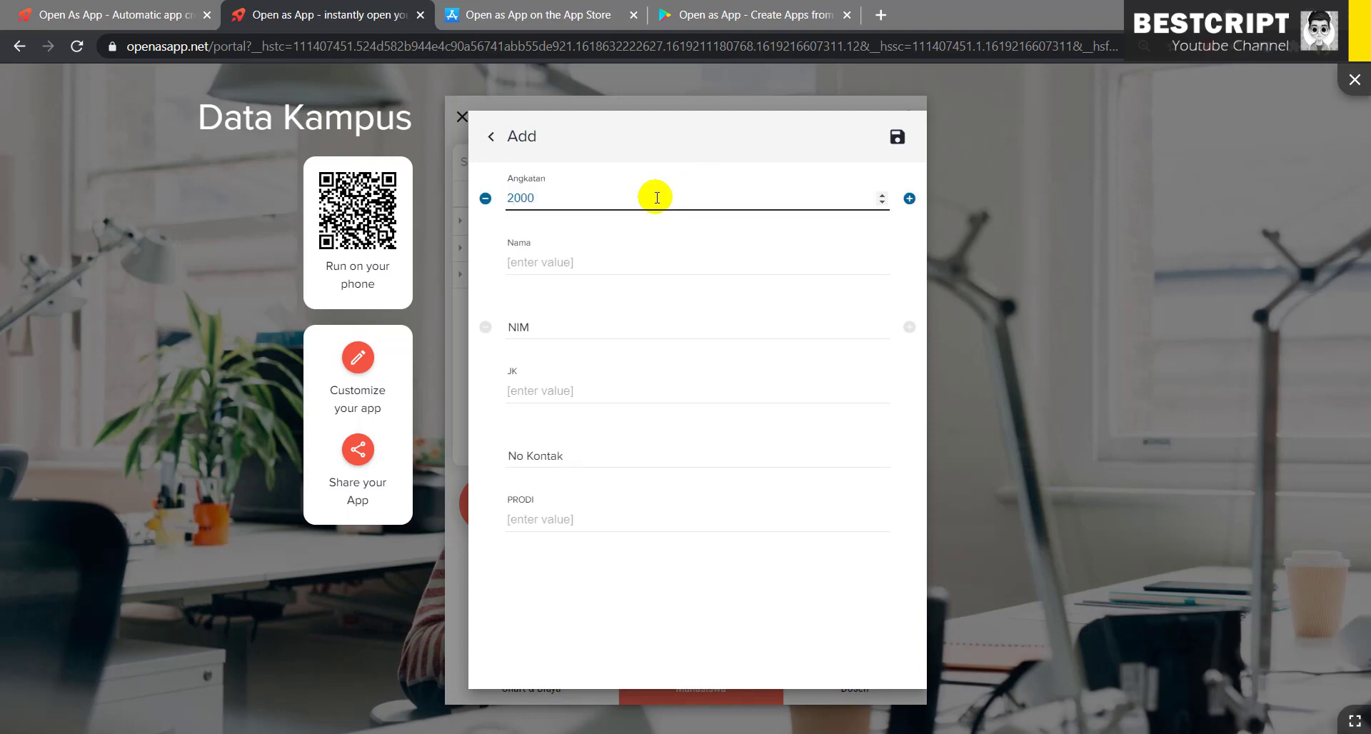
click(618, 263)
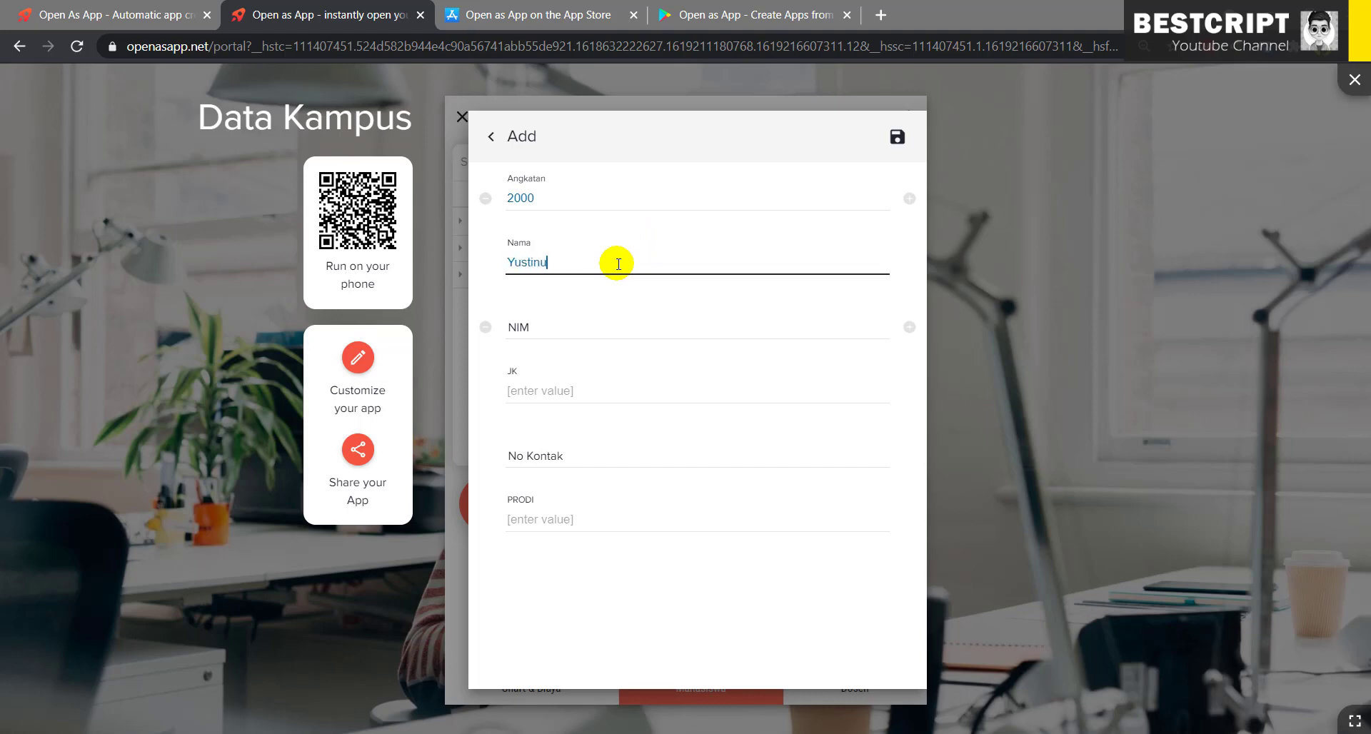
click(601, 326)
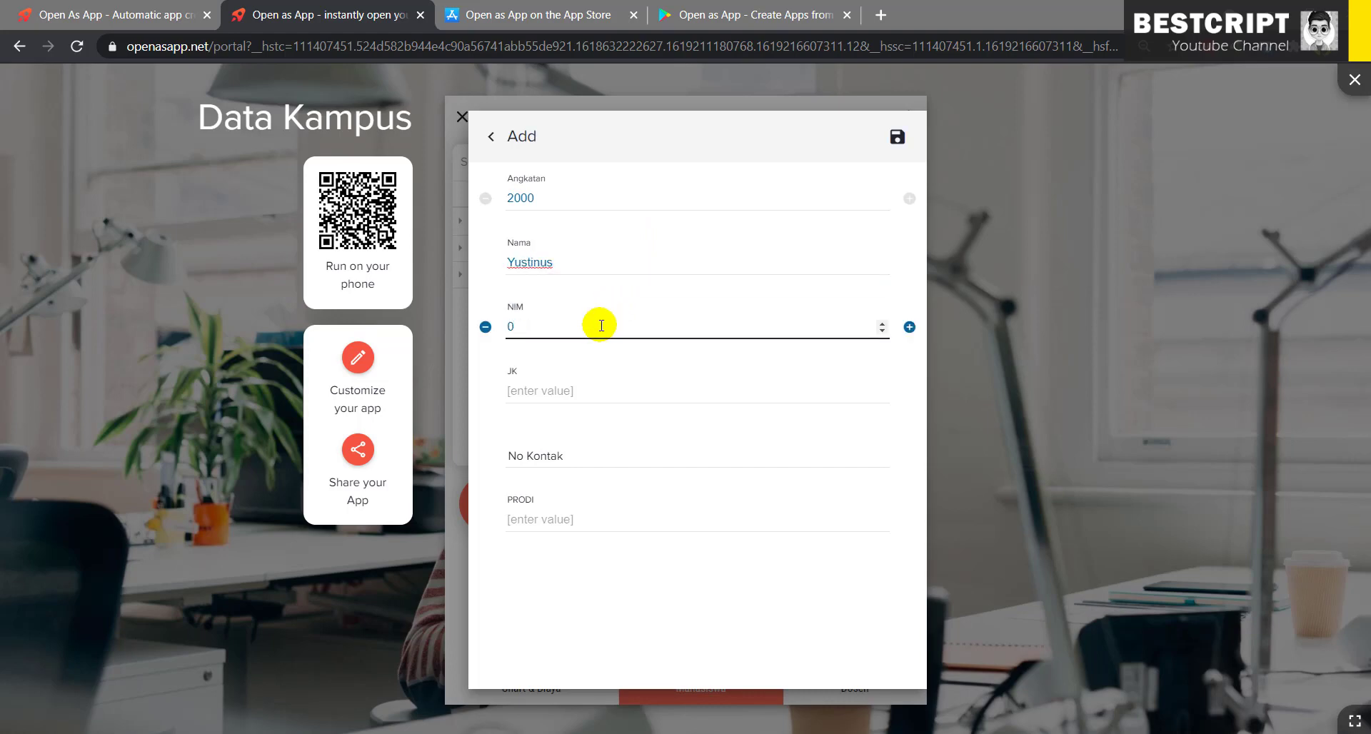
text(9018201)
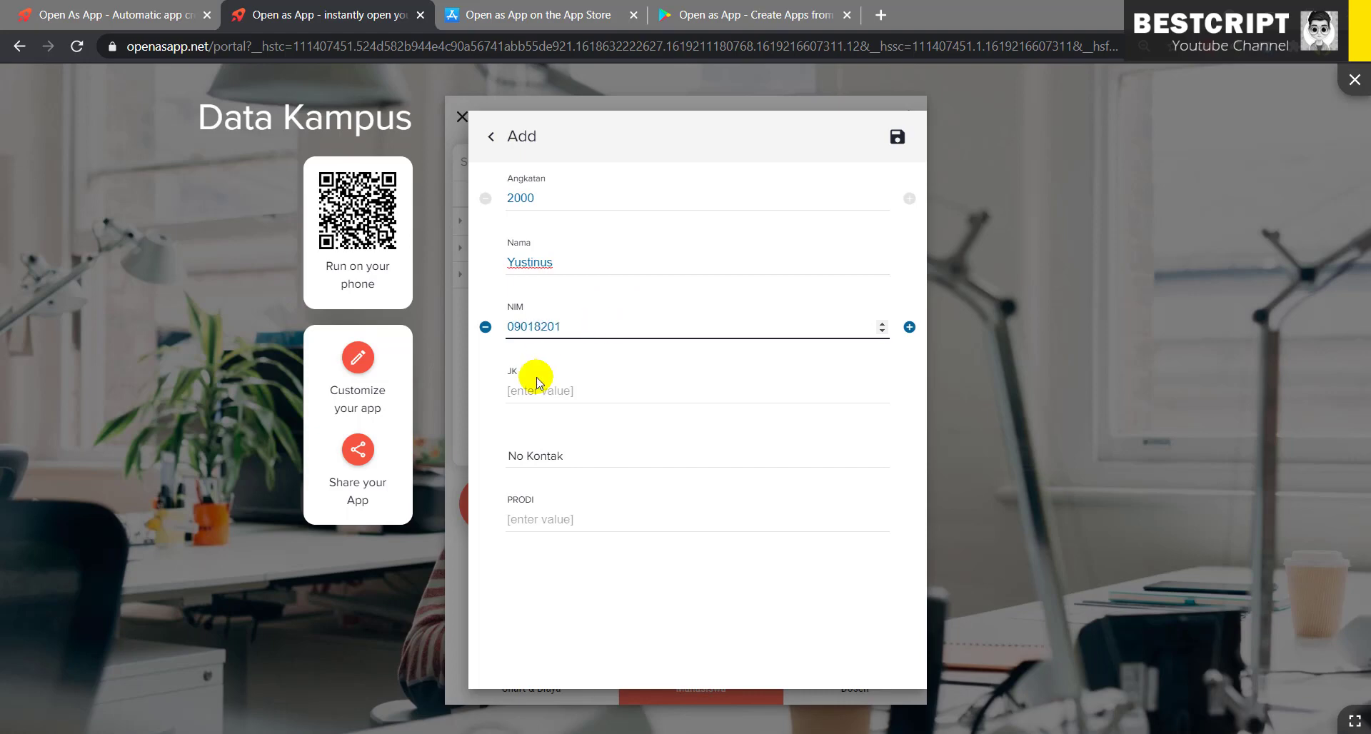
click(516, 389)
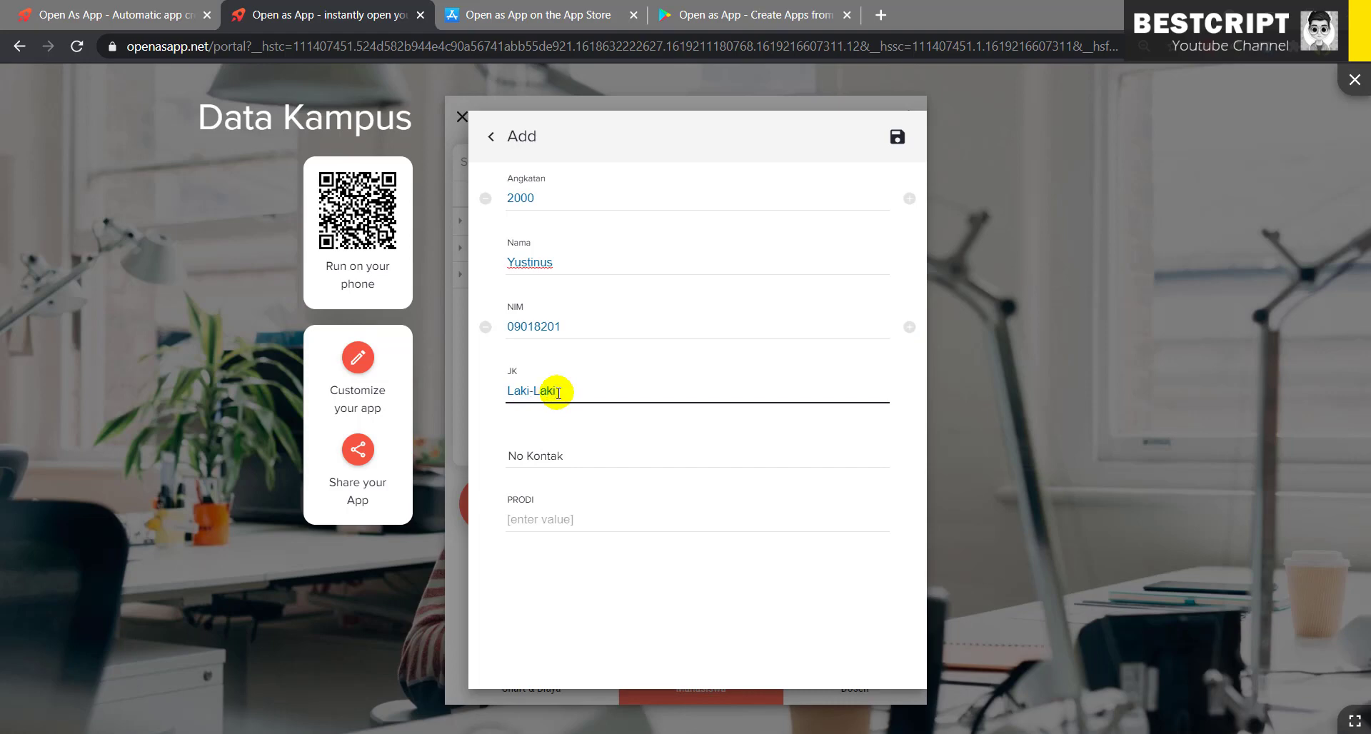
click(548, 454)
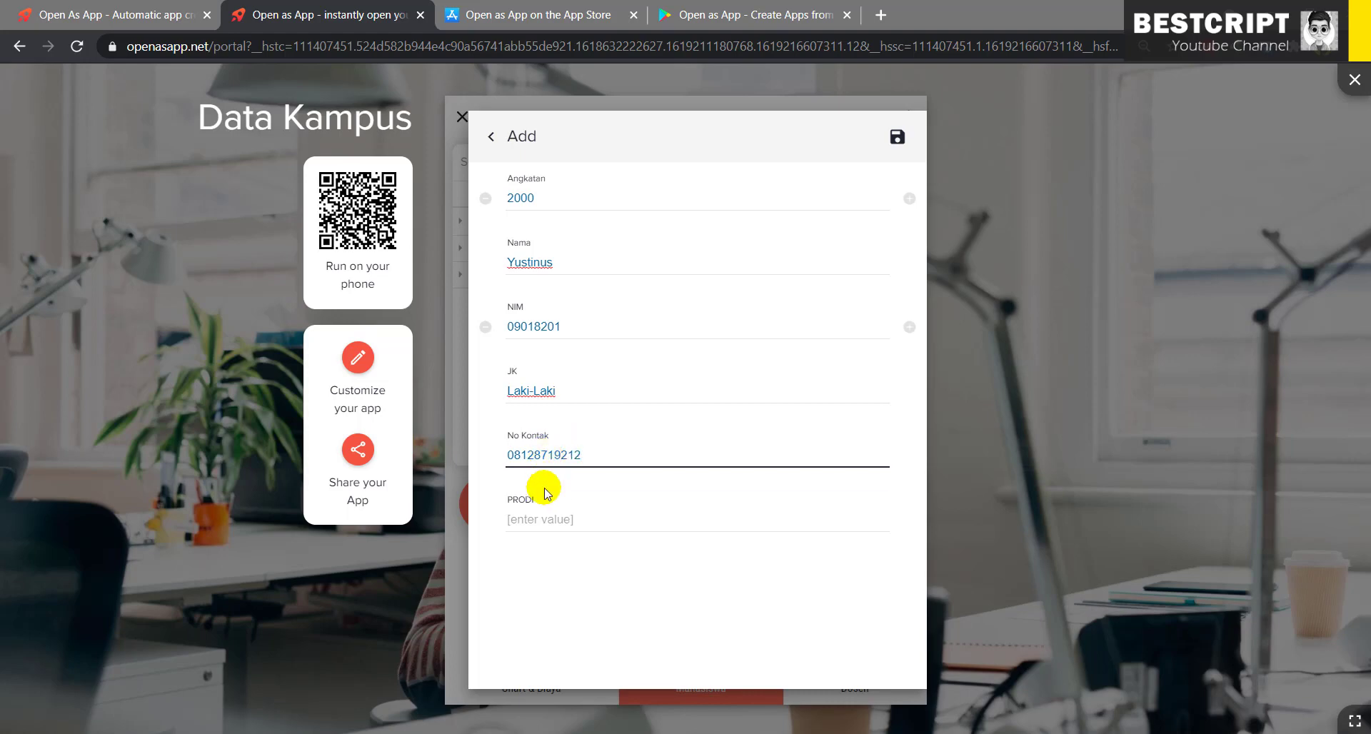
click(537, 521)
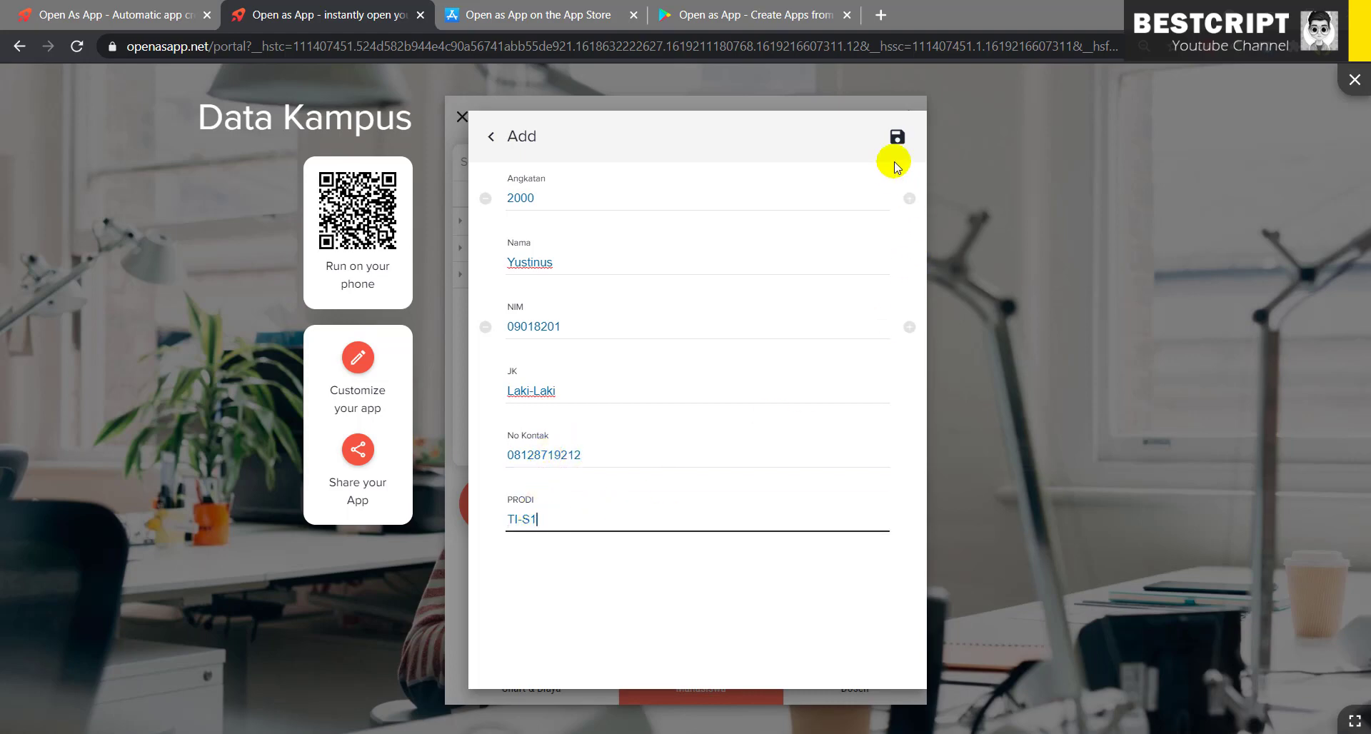
click(895, 137)
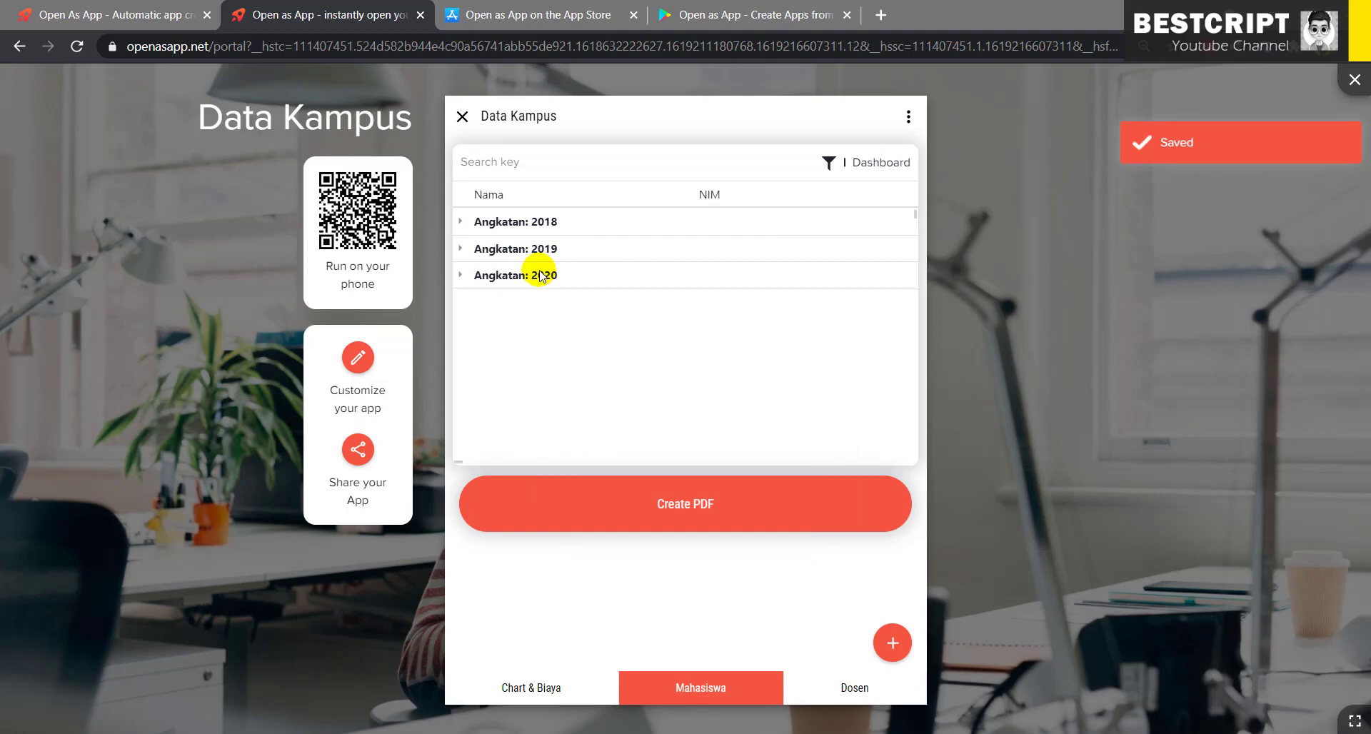
- Open a blank lecturer Add form on the Dosen page, plus a new Chrome tab
click(852, 690)
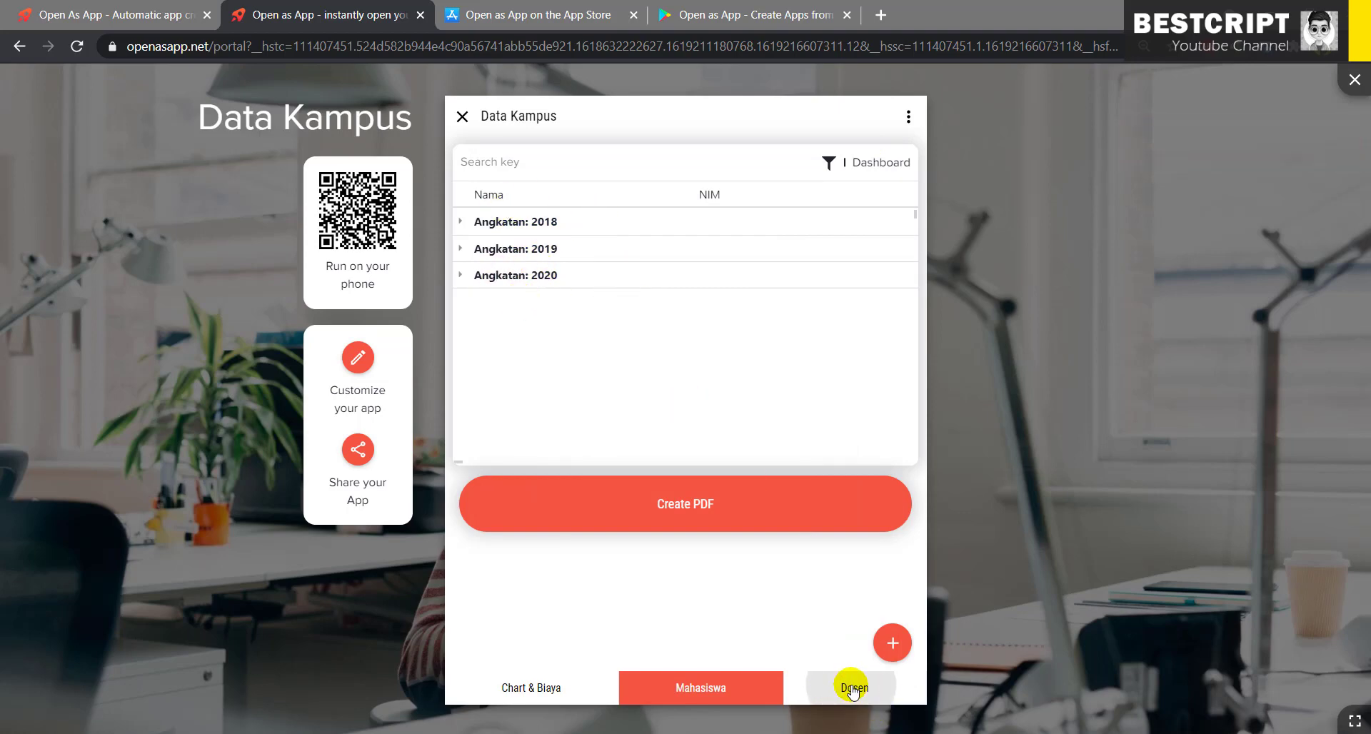
click(891, 642)
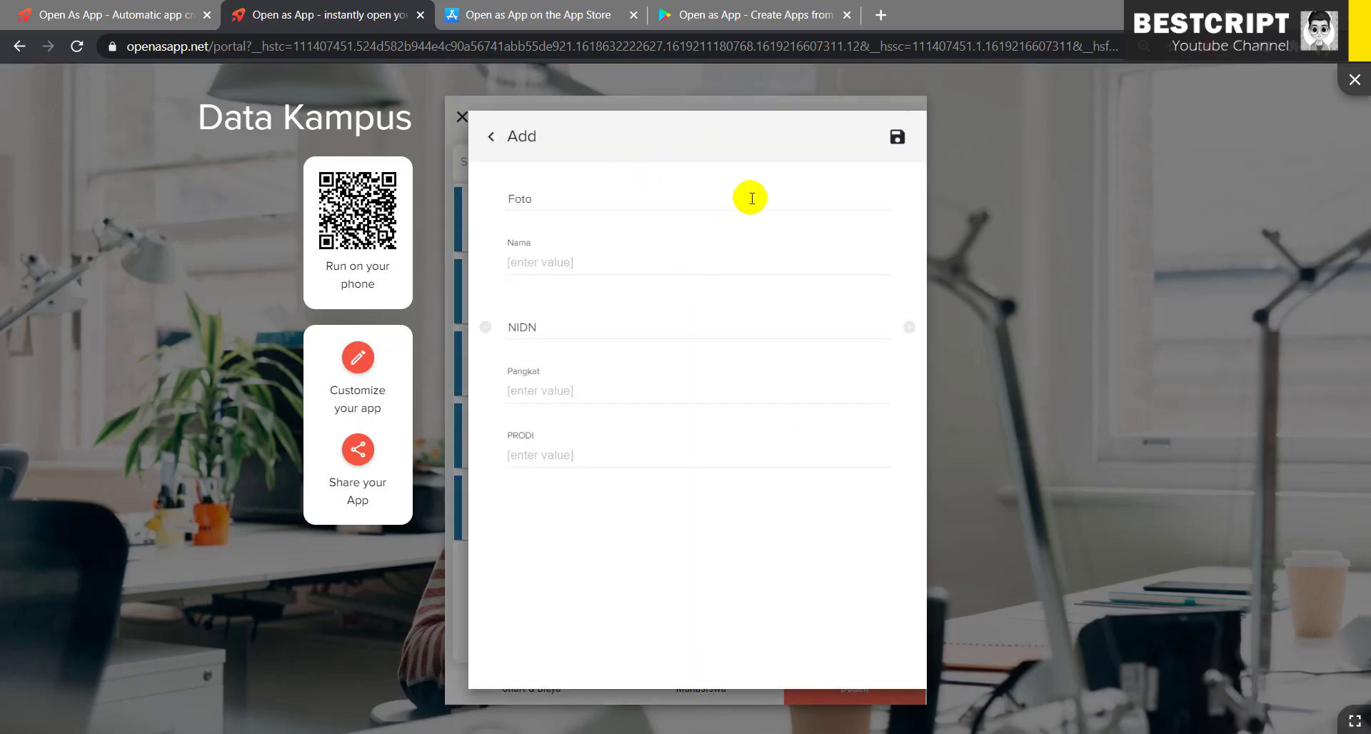
click(880, 15)
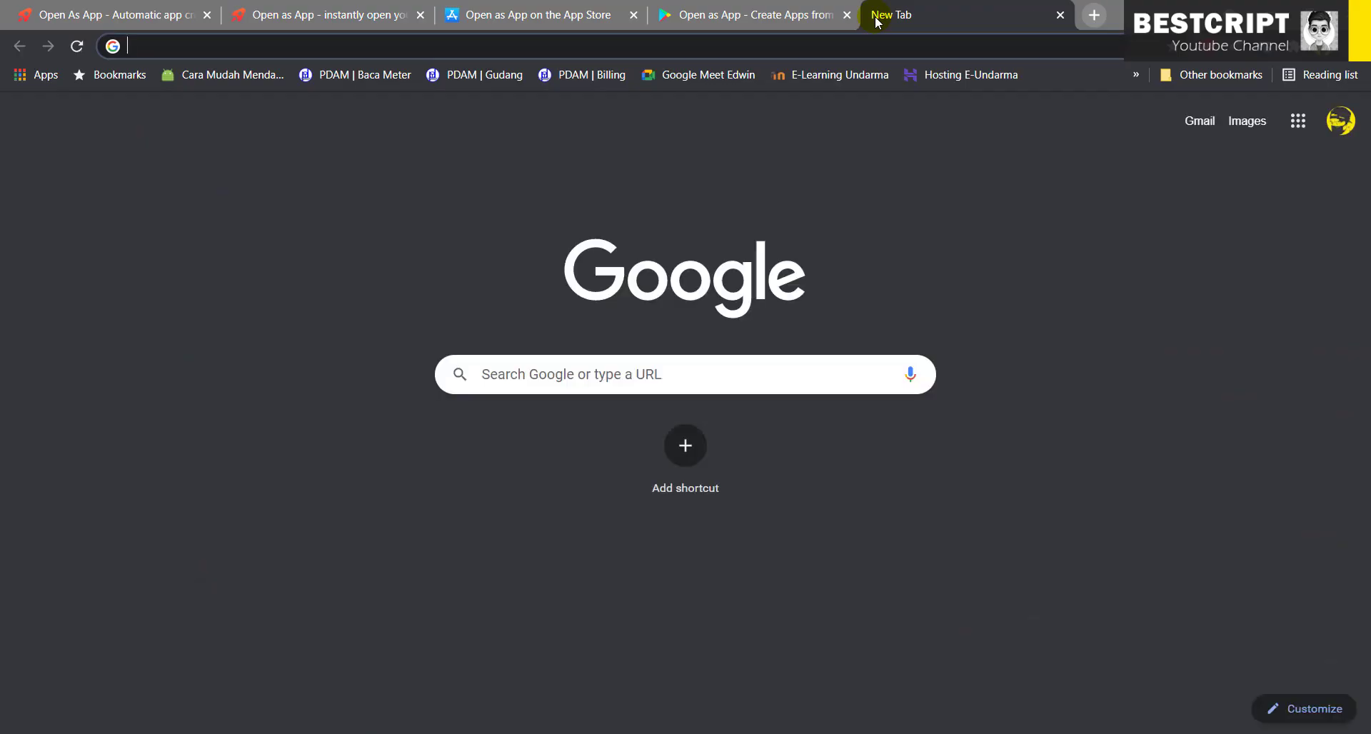
- Search Google Images for 'dosen image' and open the first photo in a new tab
text(dose)
key(Return)
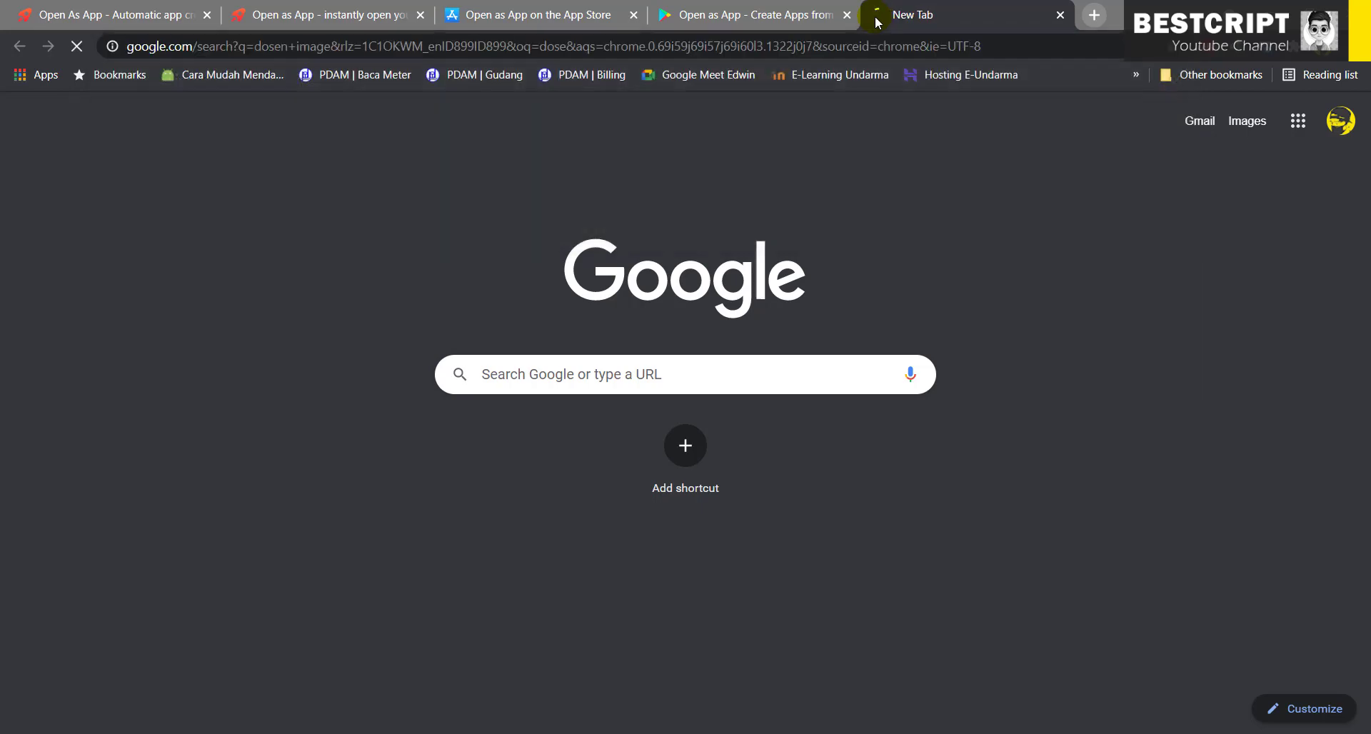
click(263, 165)
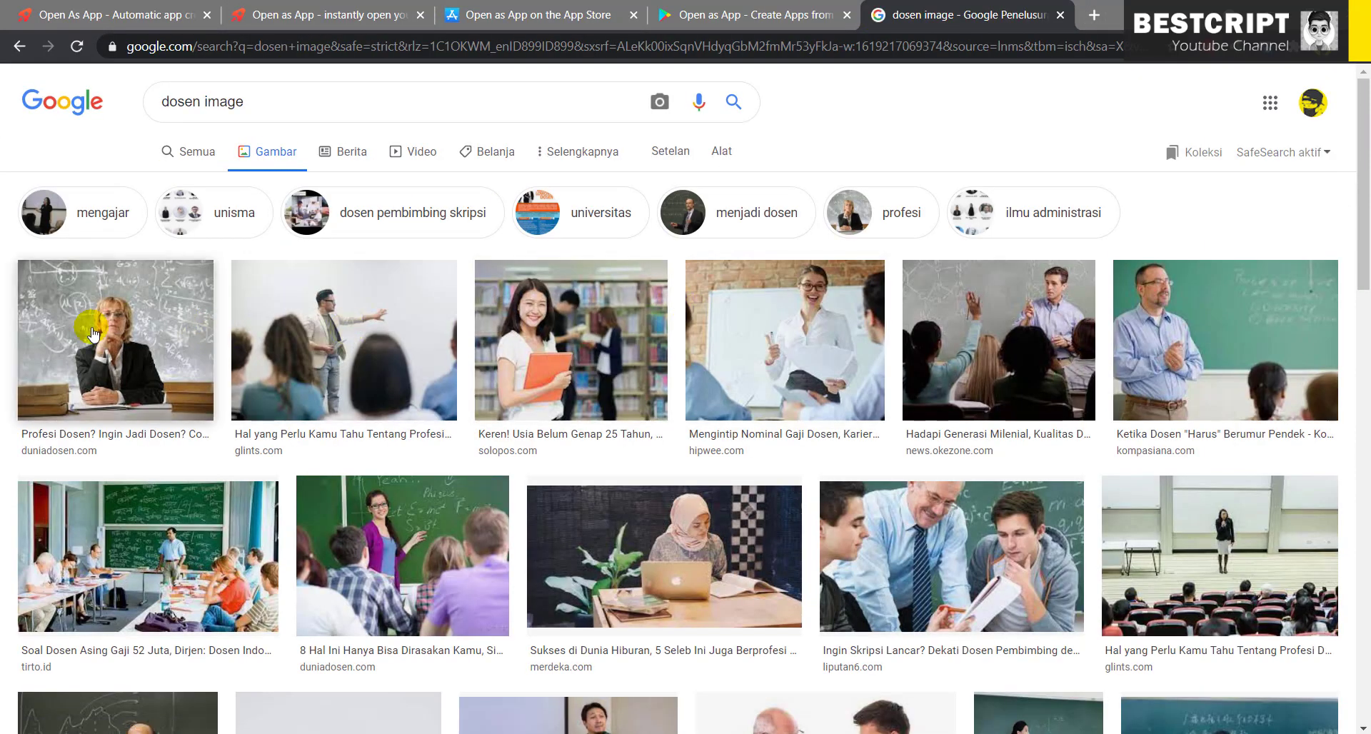
click(91, 332)
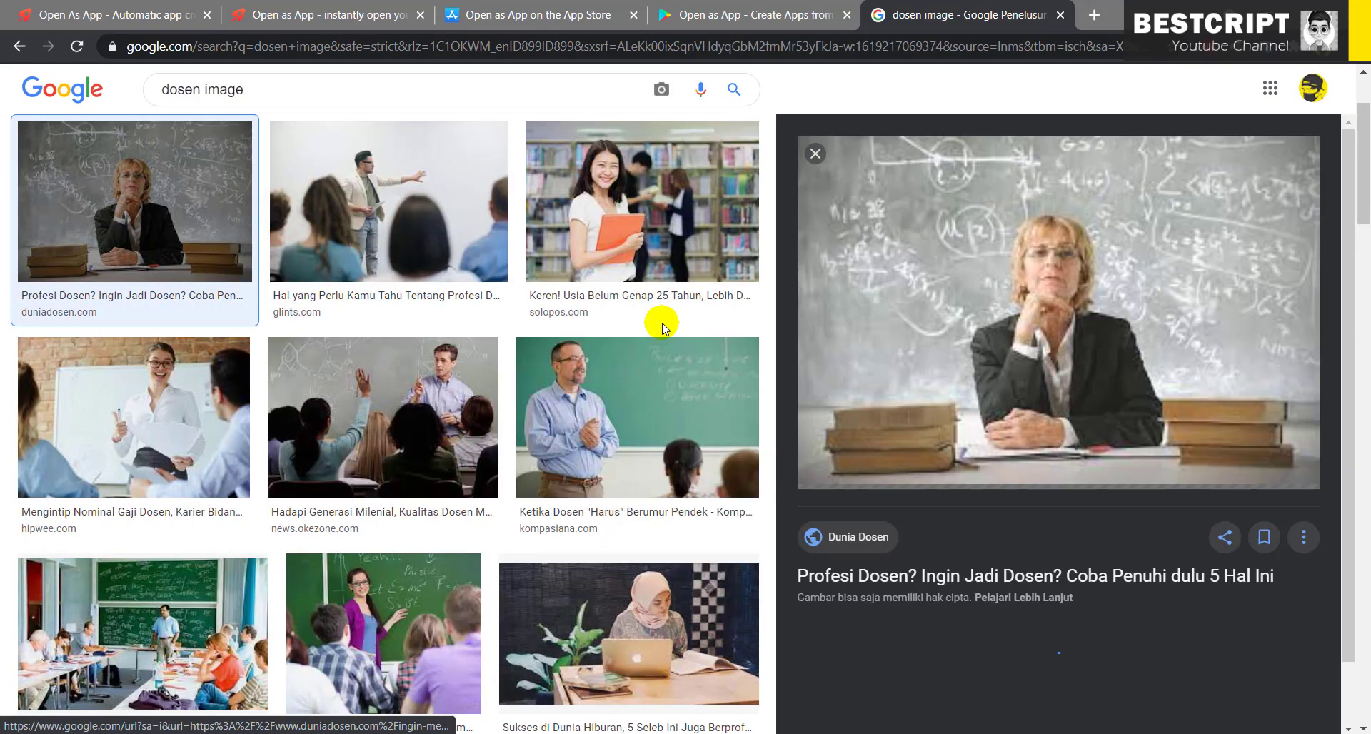
right_click(1053, 262)
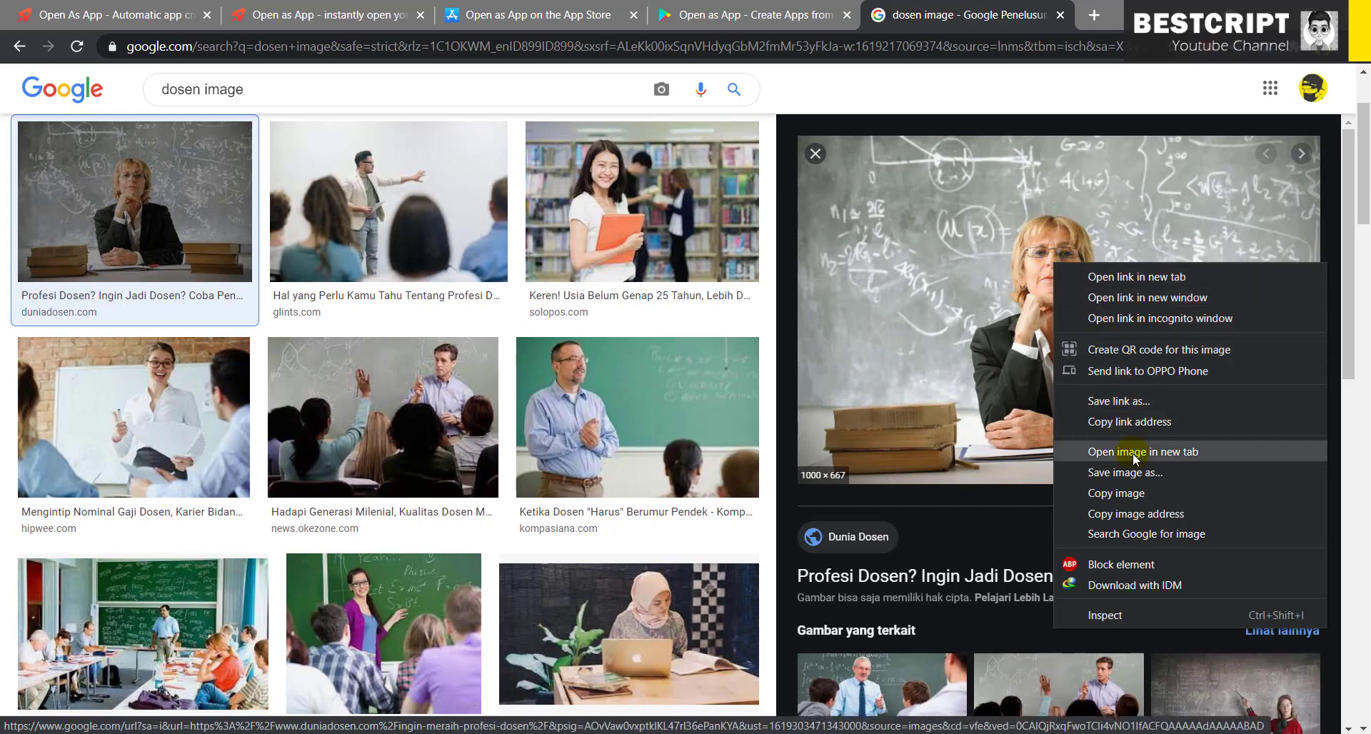
click(1128, 452)
- Copy the Jadi-Dosen.jpg image address and bring it back to the lecturer form's Foto field
click(1000, 14)
click(645, 45)
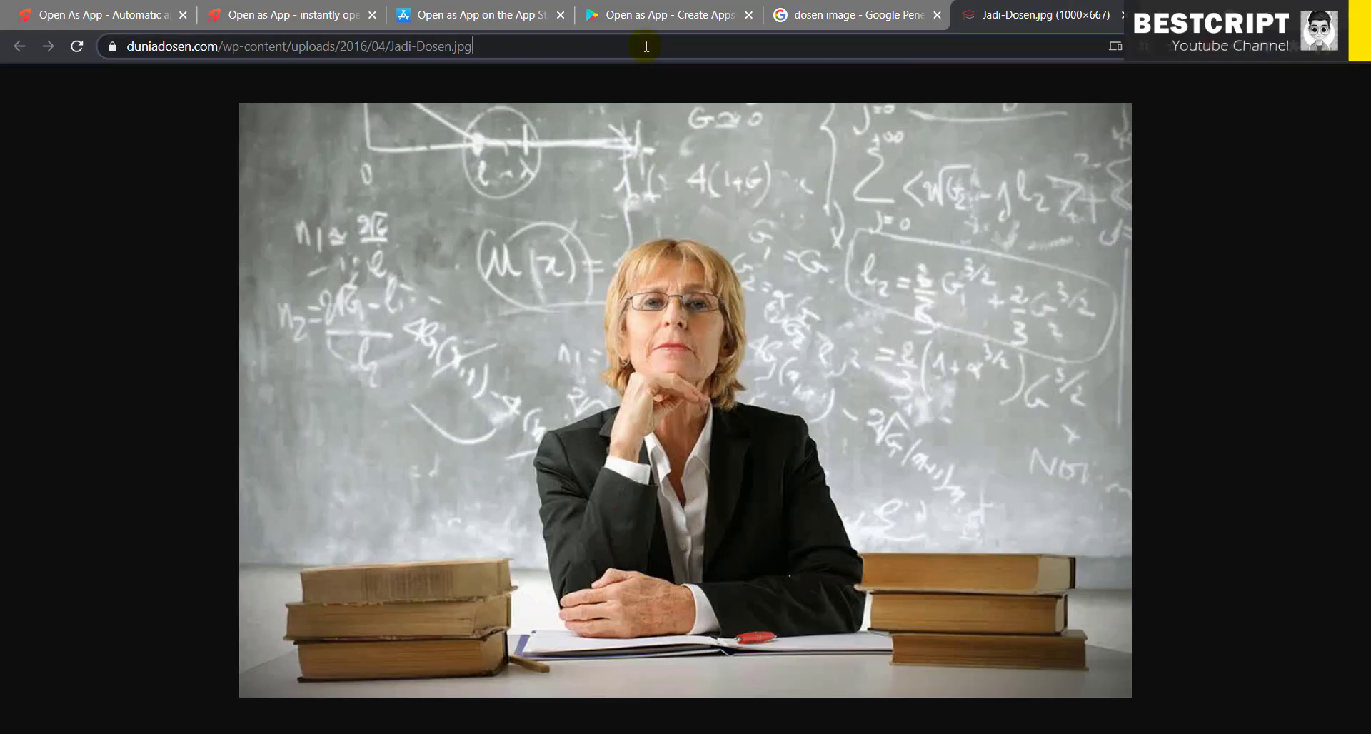
right_click(645, 45)
click(713, 165)
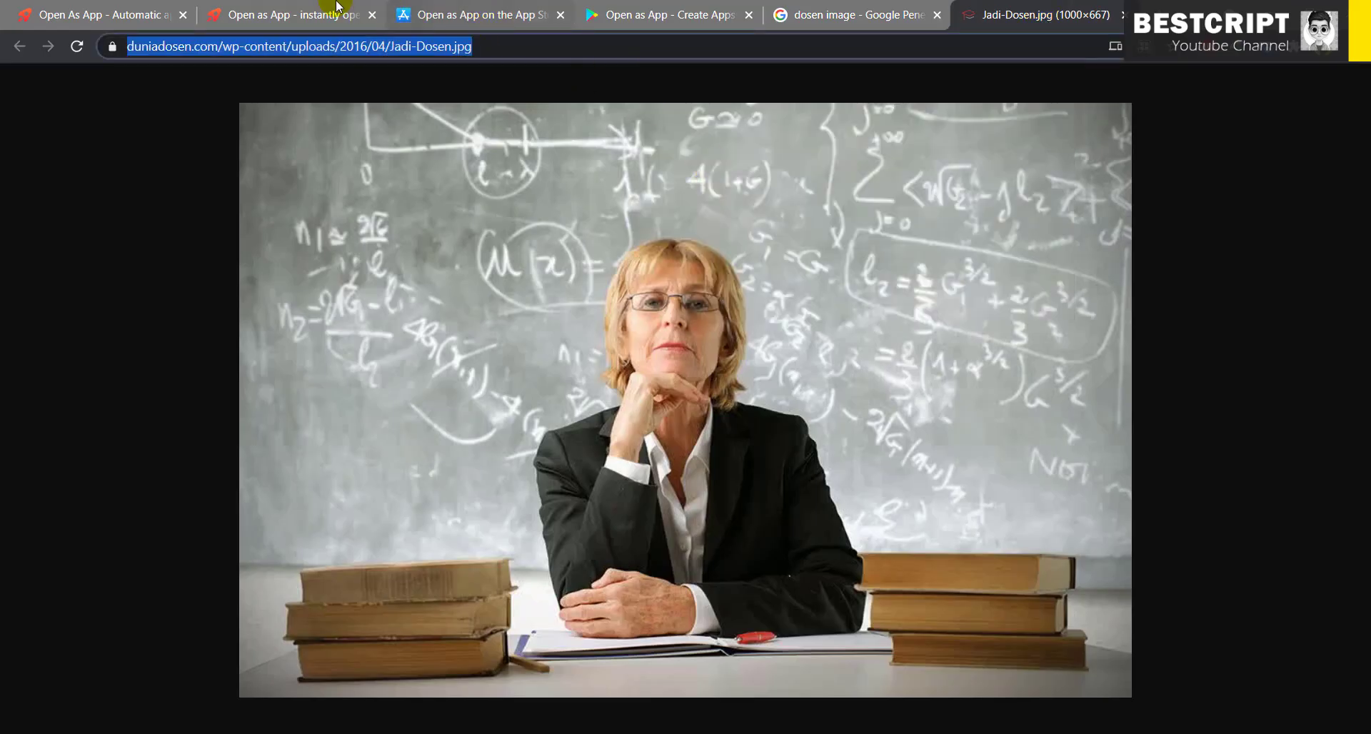
click(278, 15)
right_click(552, 199)
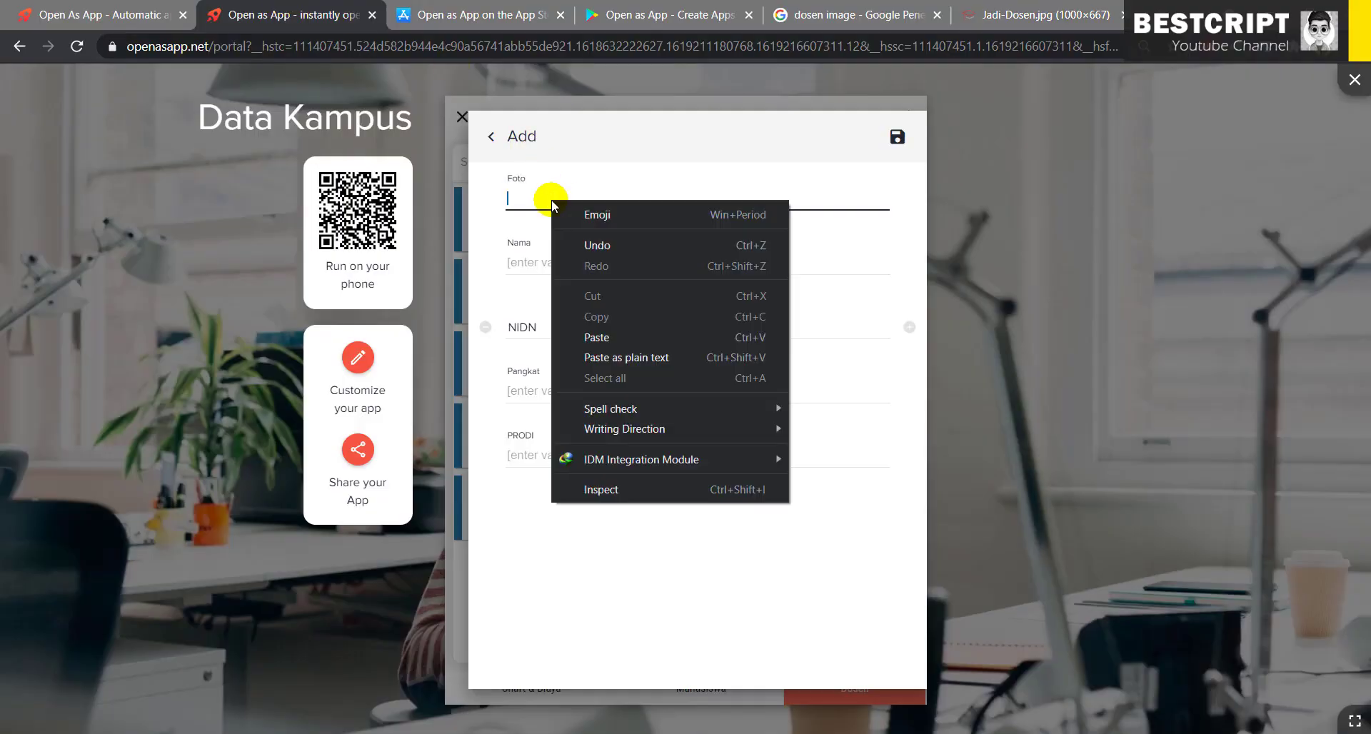
- Paste the photo link into Foto, fill Nama, NIDN, Pangkat Lektor, PRODI TI-S1, and save
click(609, 334)
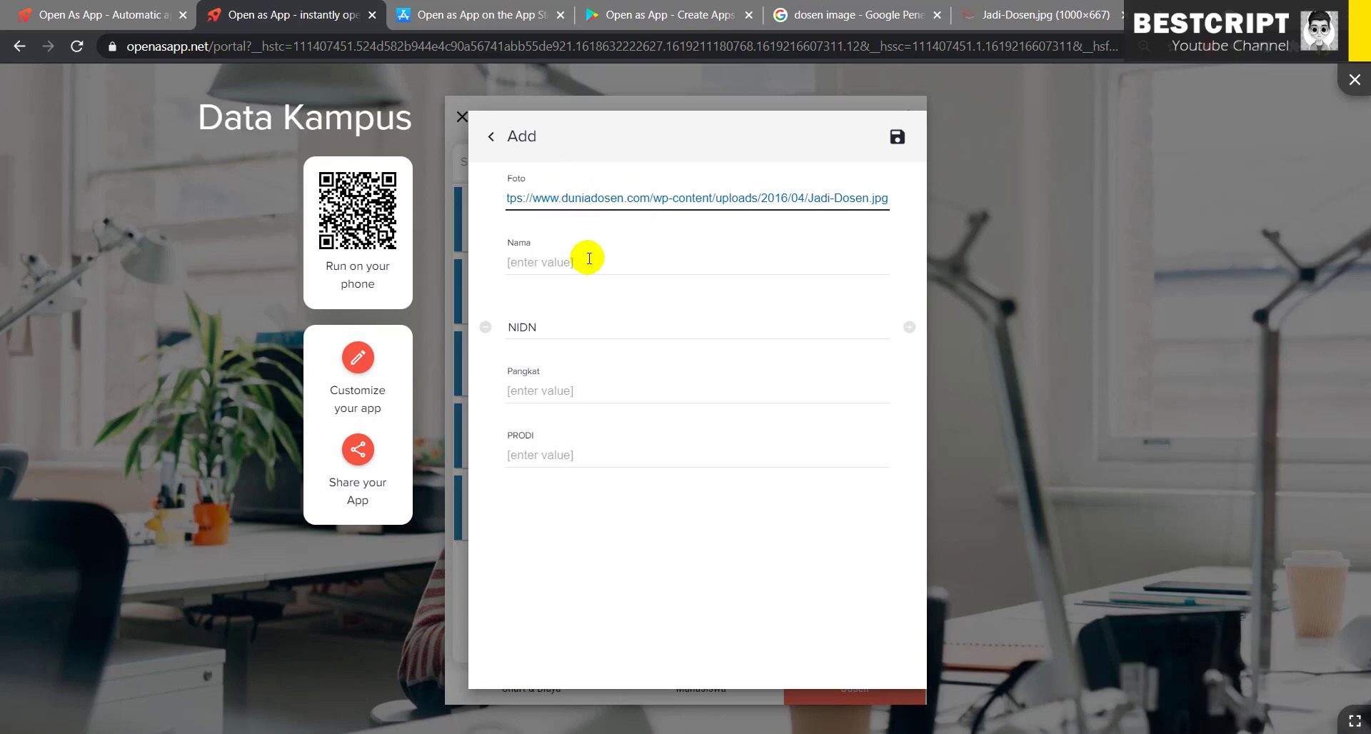
click(590, 261)
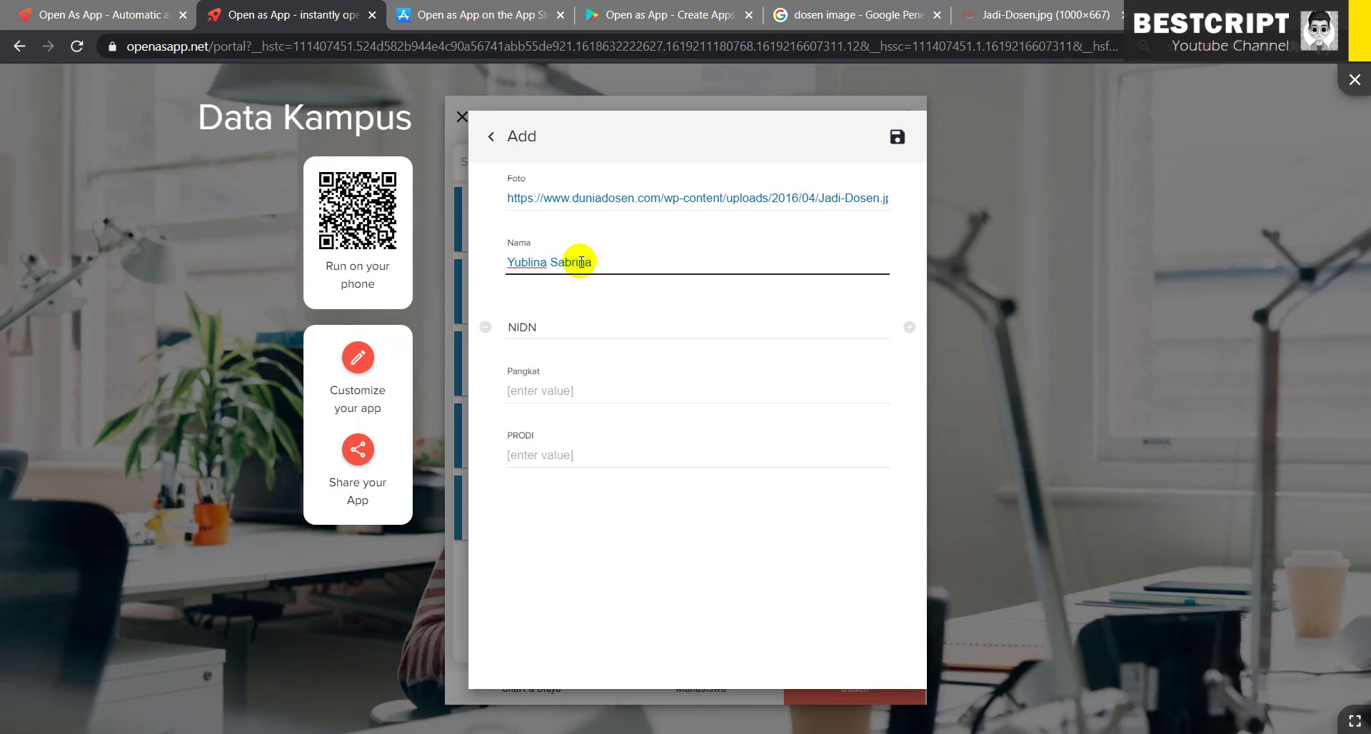
click(562, 333)
text(0121212)
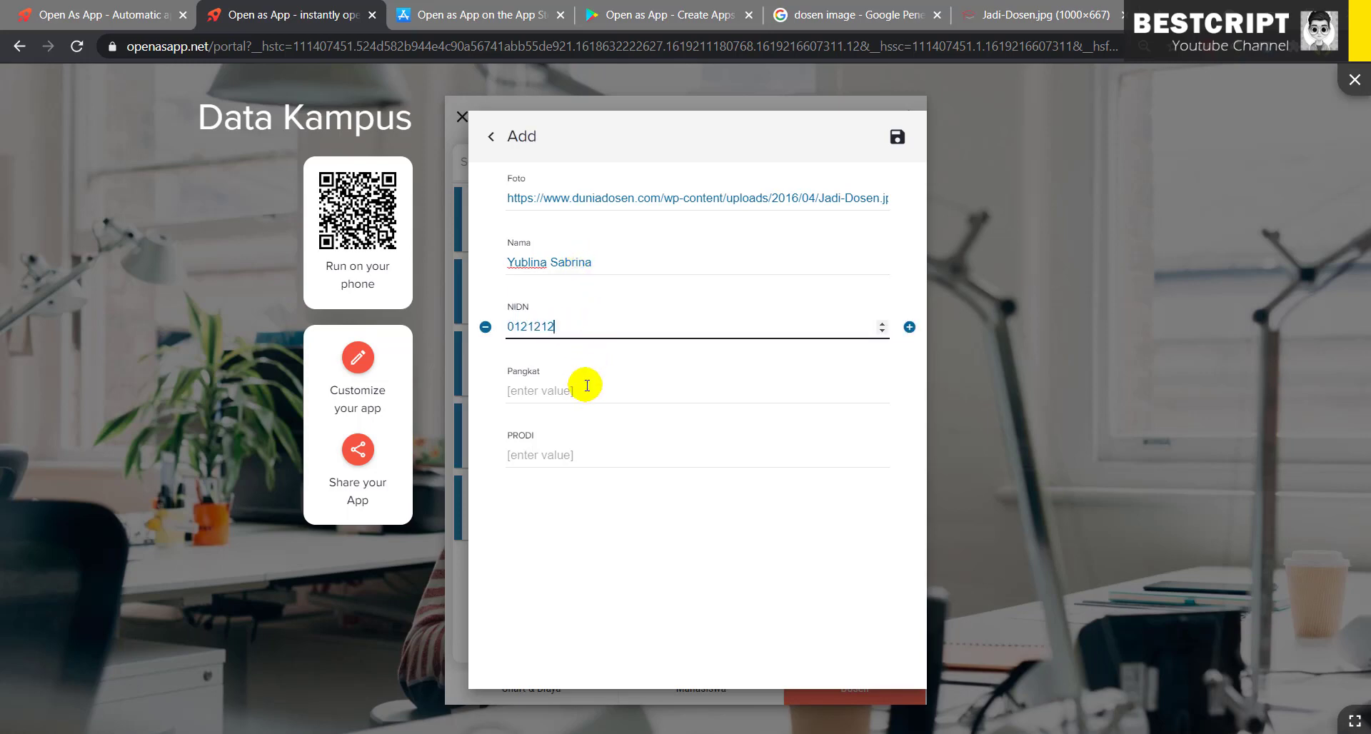
text(12)
click(580, 392)
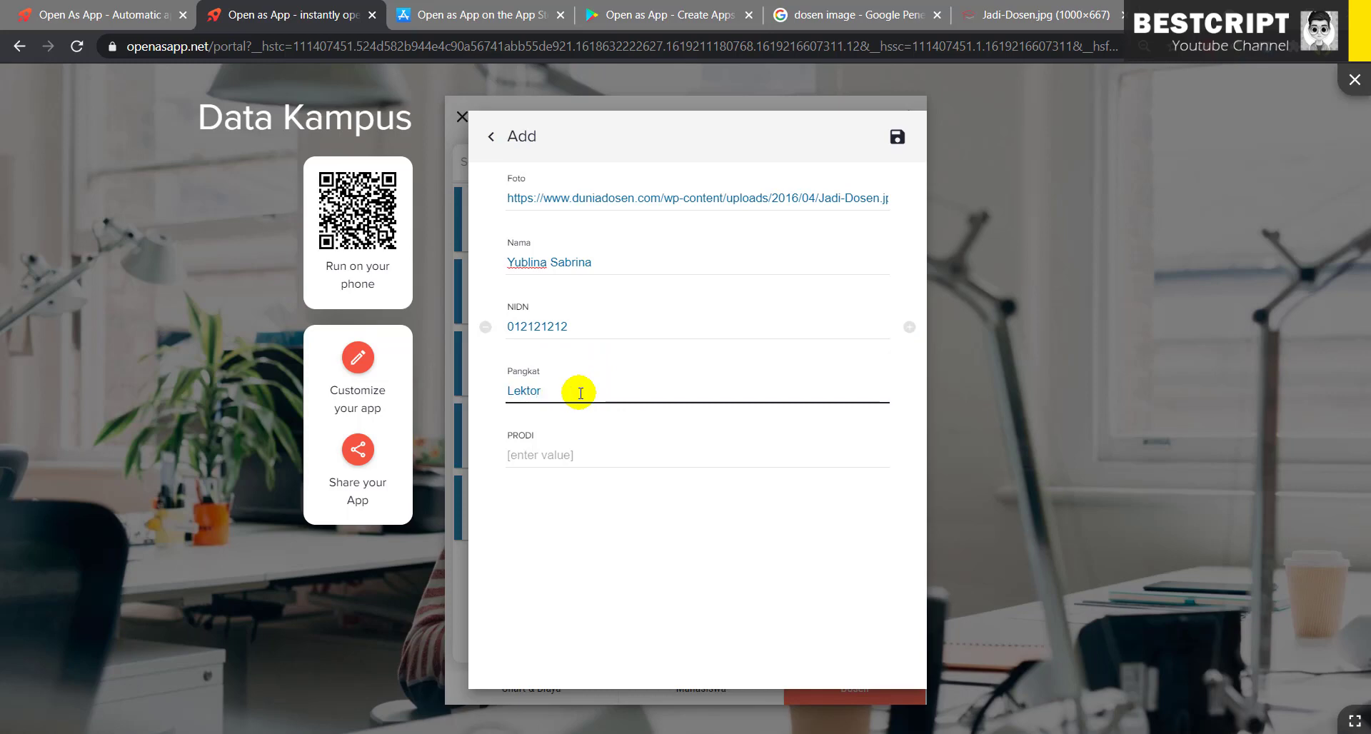
click(563, 456)
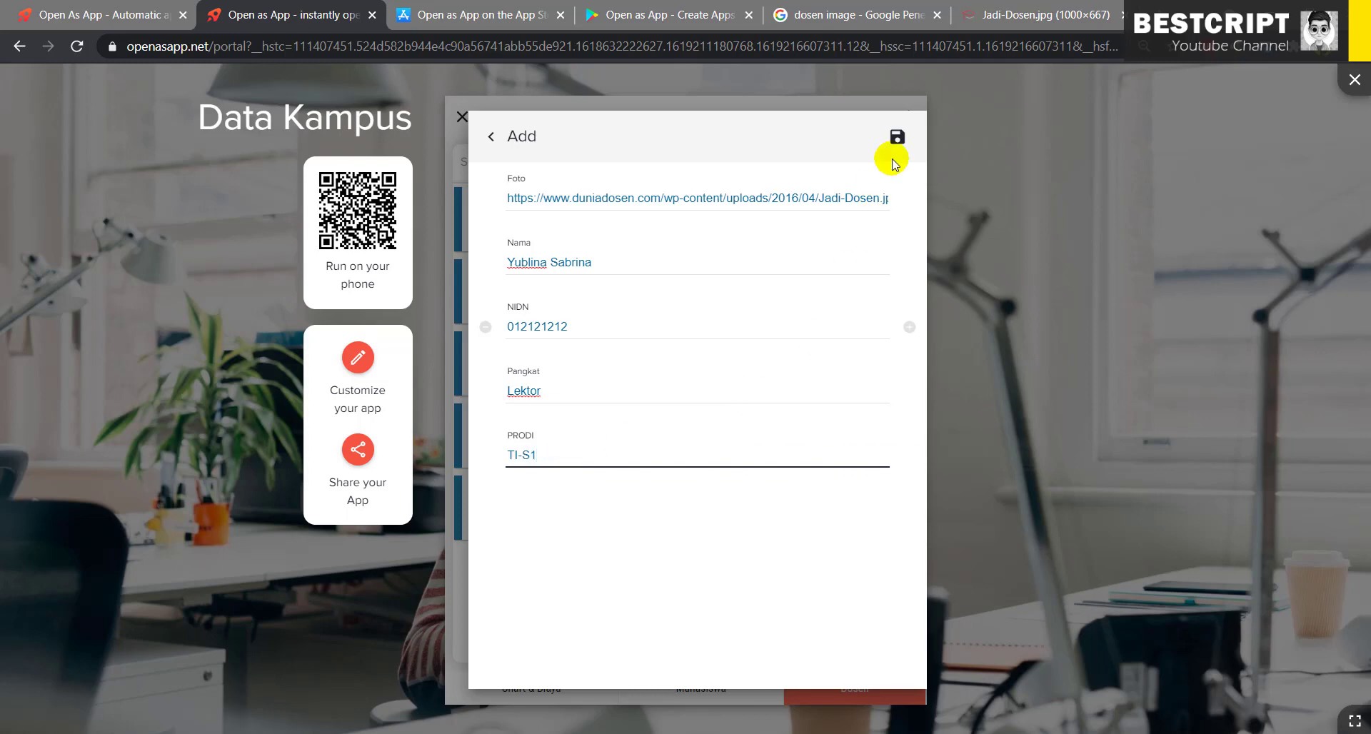
click(897, 137)
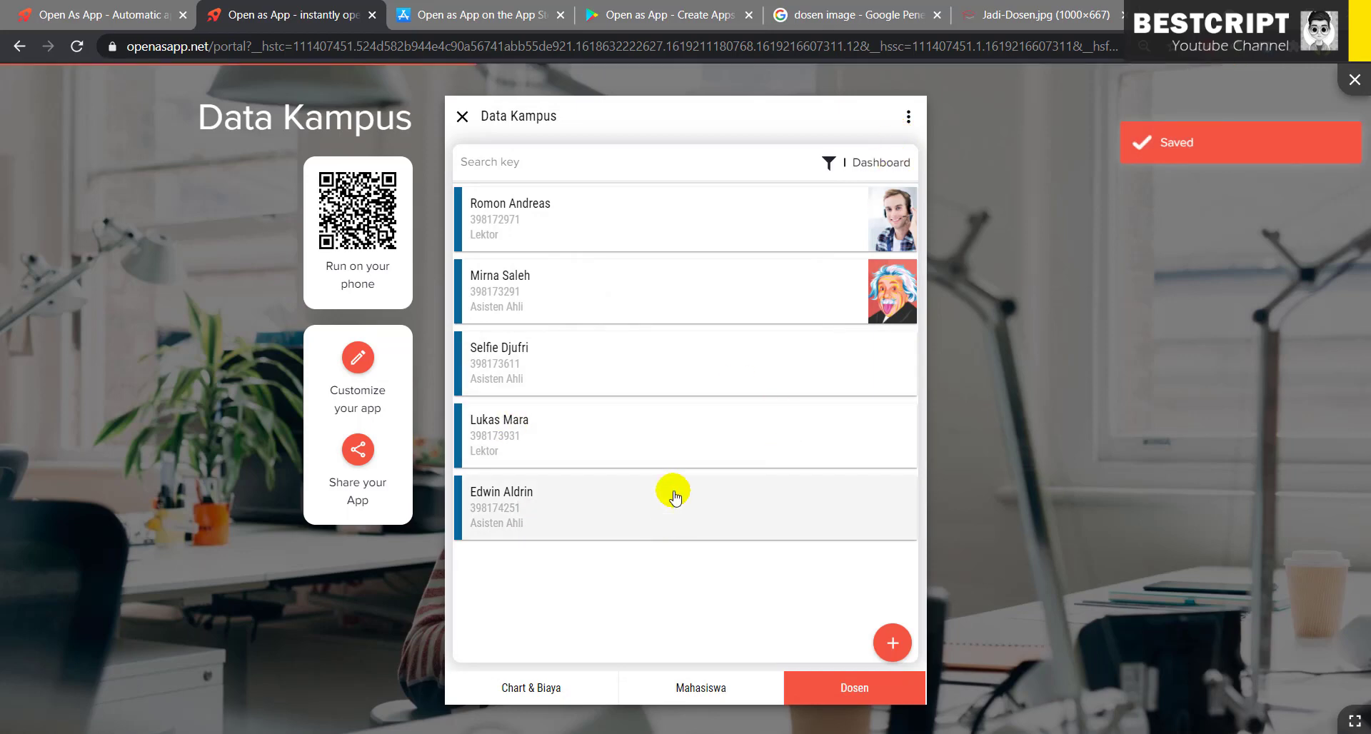
- Check the Mahasiswa and Dosen pages, close the preview, and select the Mahasiswa list element
click(692, 701)
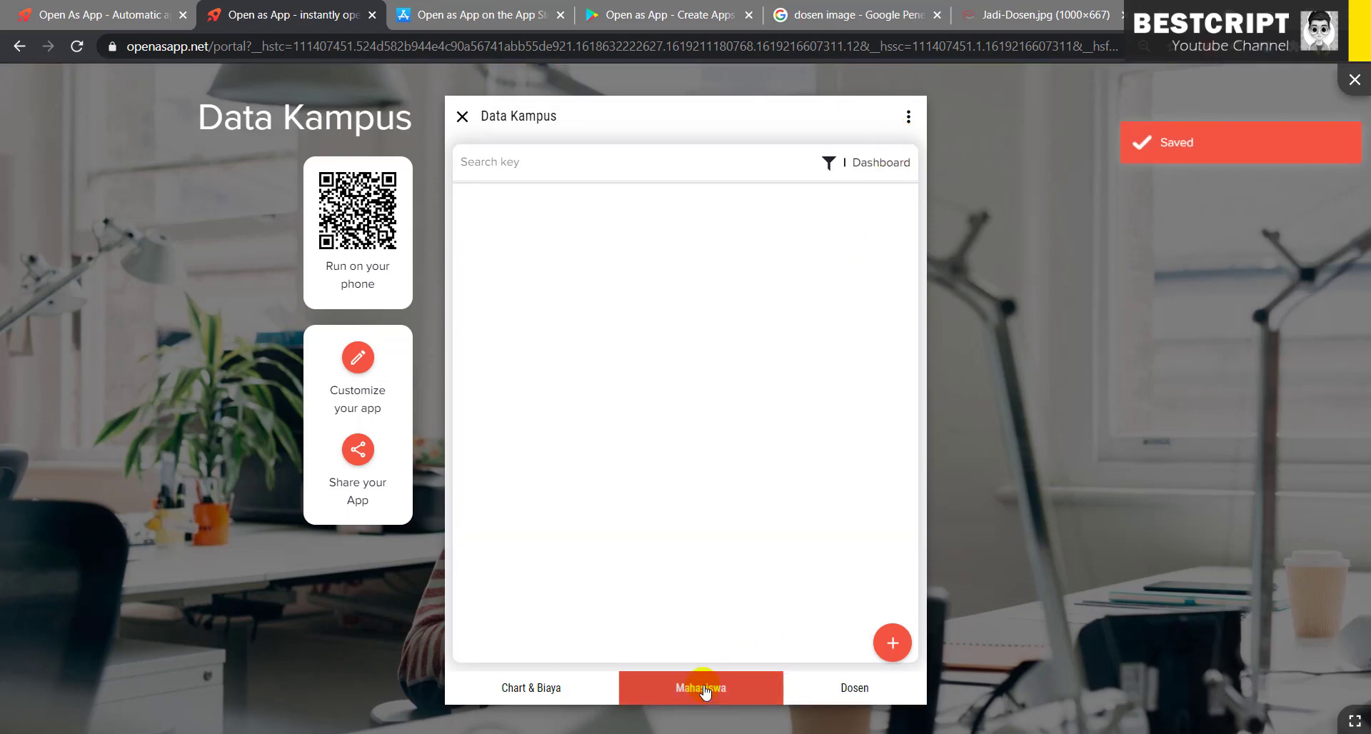
click(838, 693)
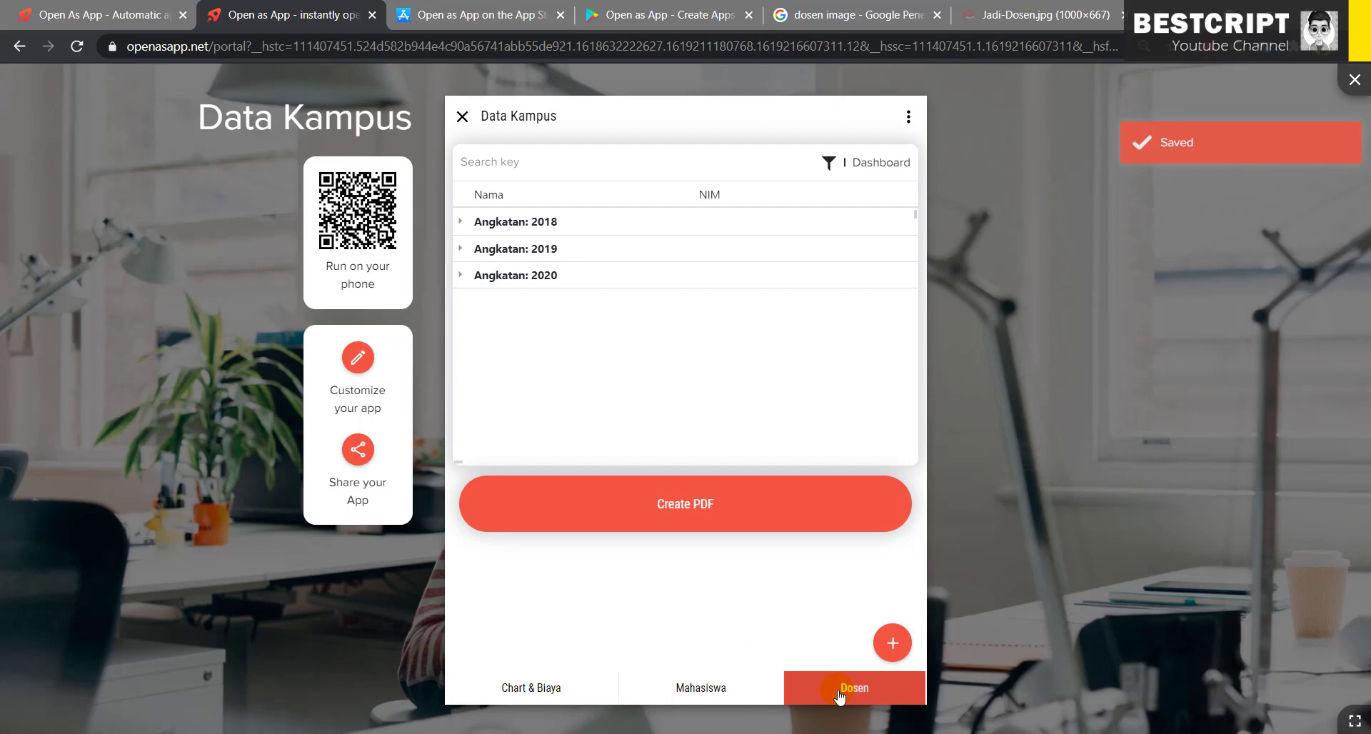
click(707, 688)
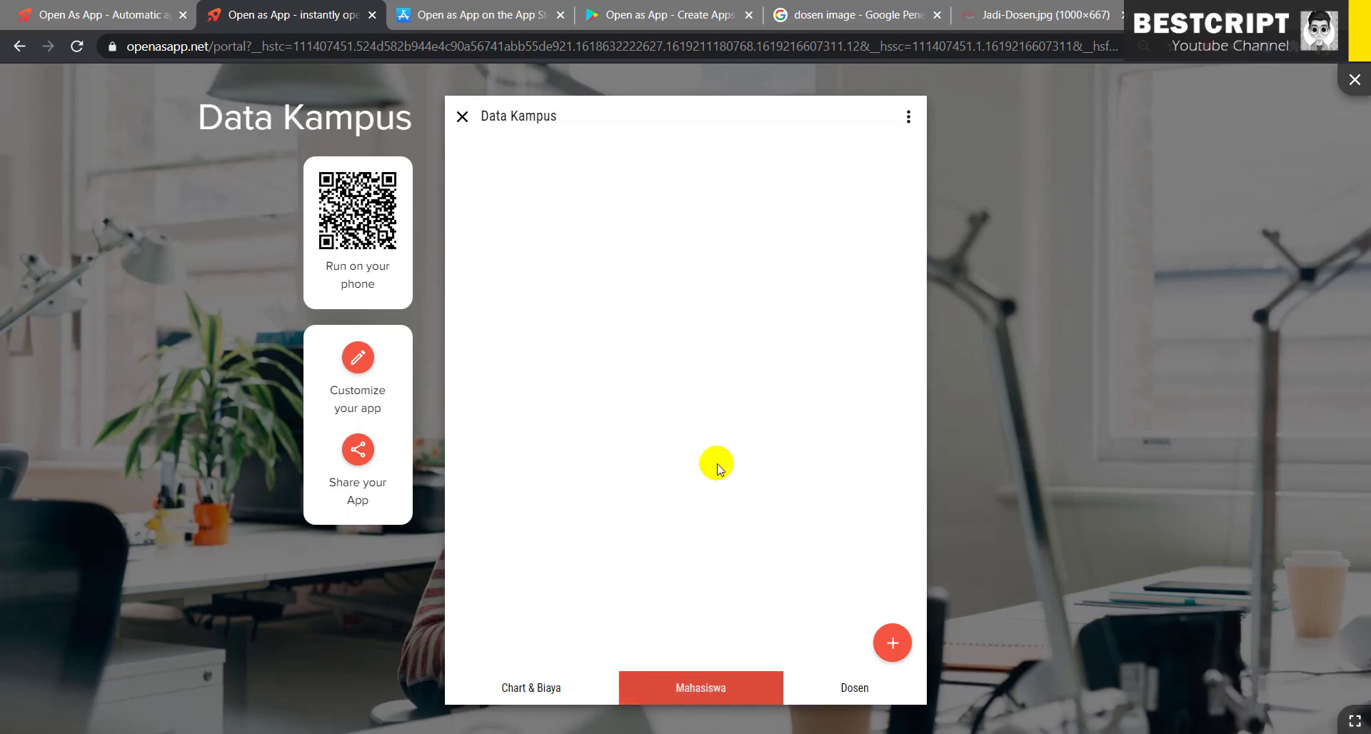
click(461, 116)
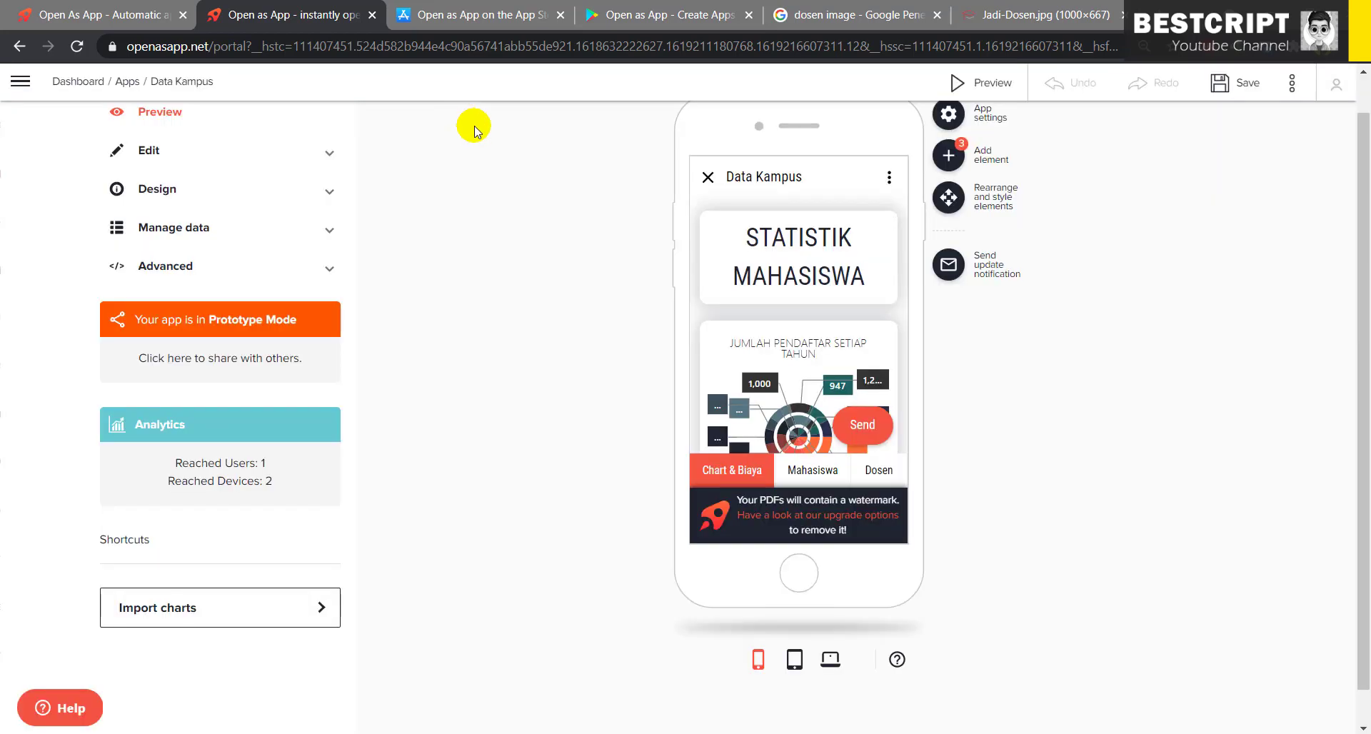
scroll(267, 189, up, 1)
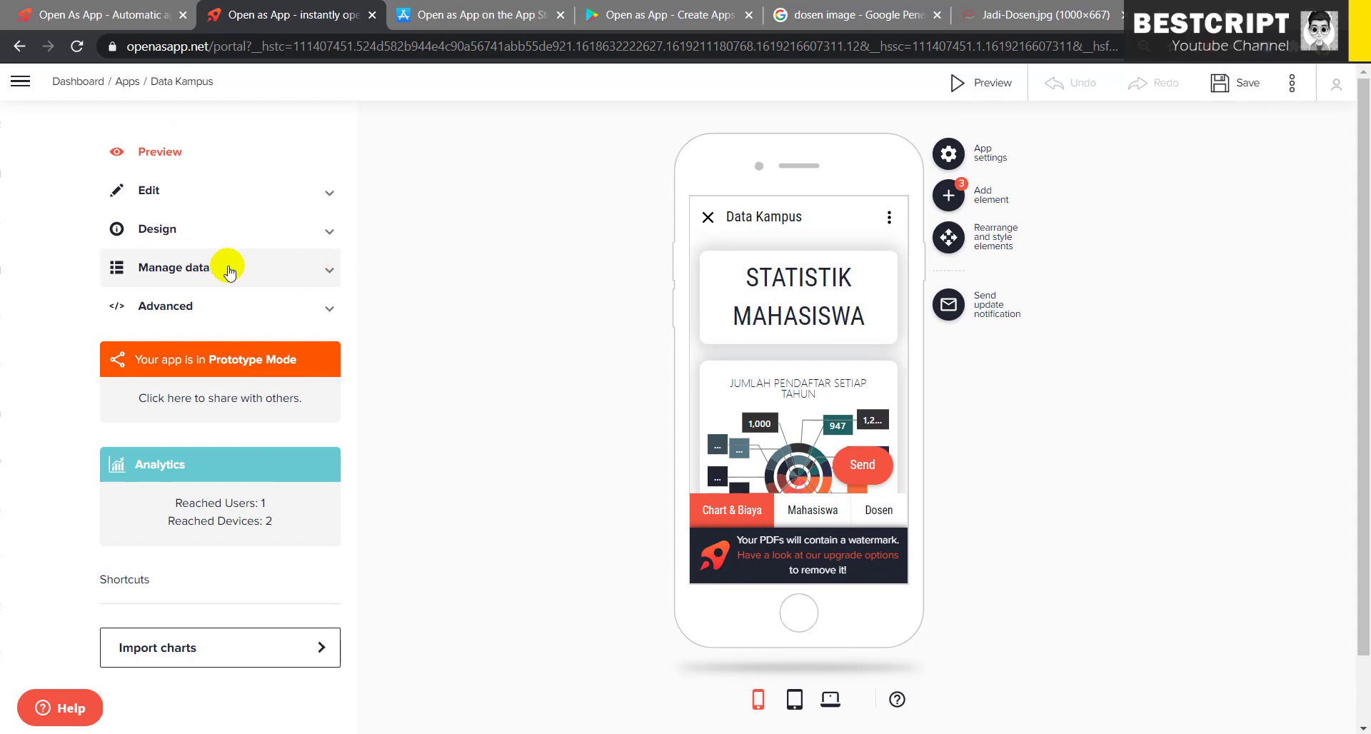
click(811, 510)
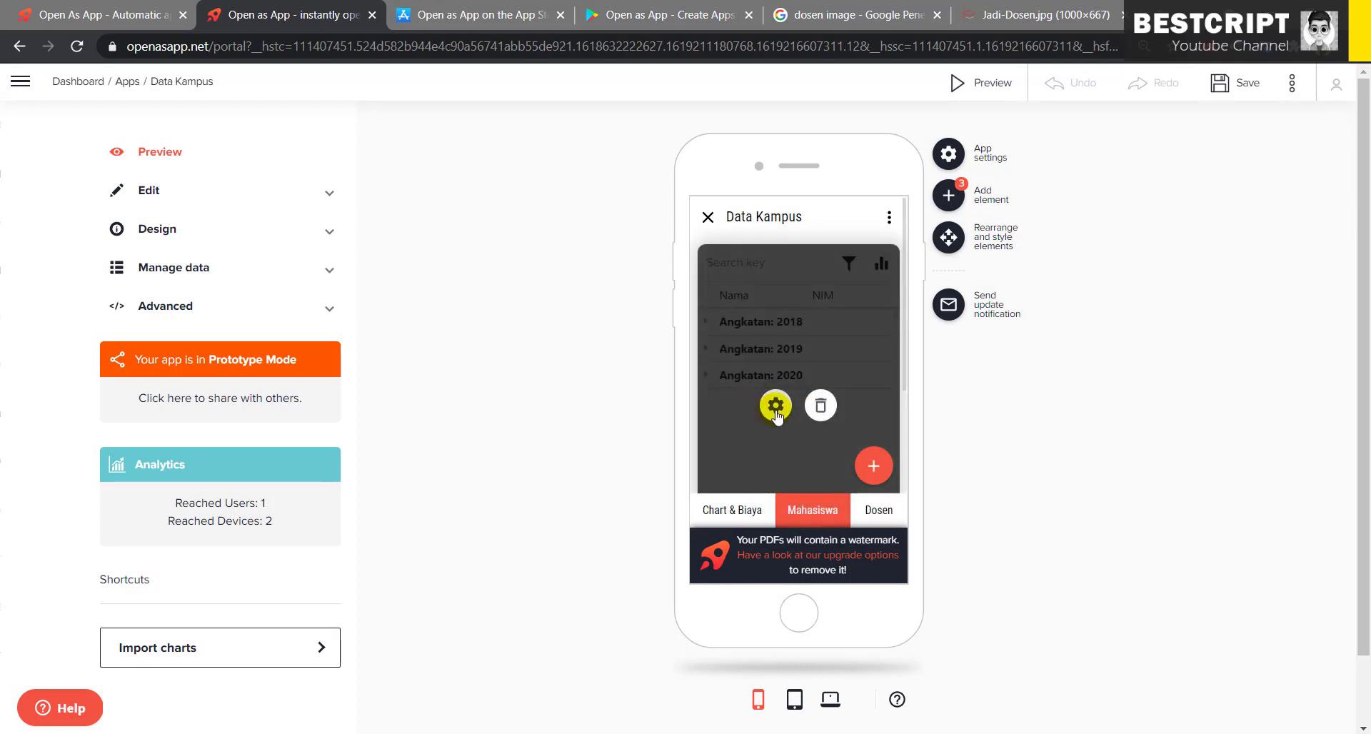
- Open the Mahasiswa list's Properties, its DATA settings, and the Address cell picker
click(776, 405)
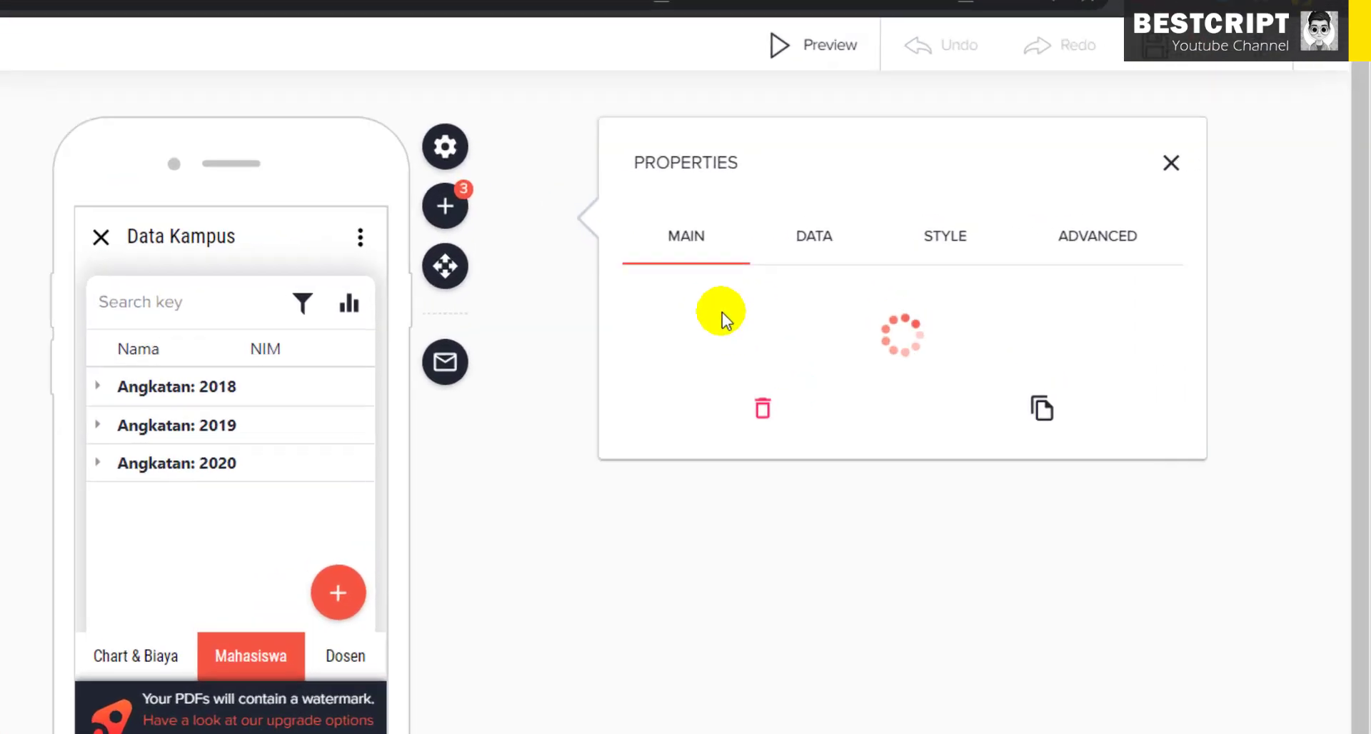
click(825, 238)
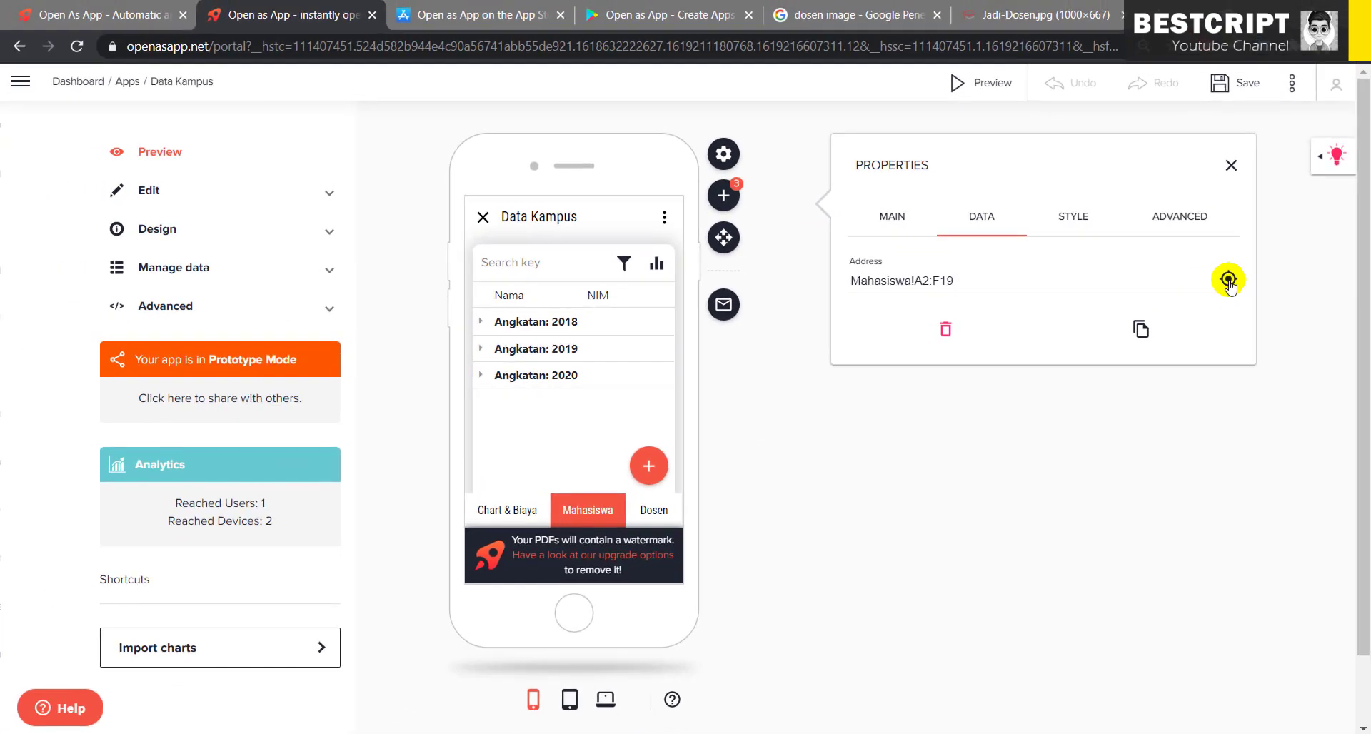
click(1216, 288)
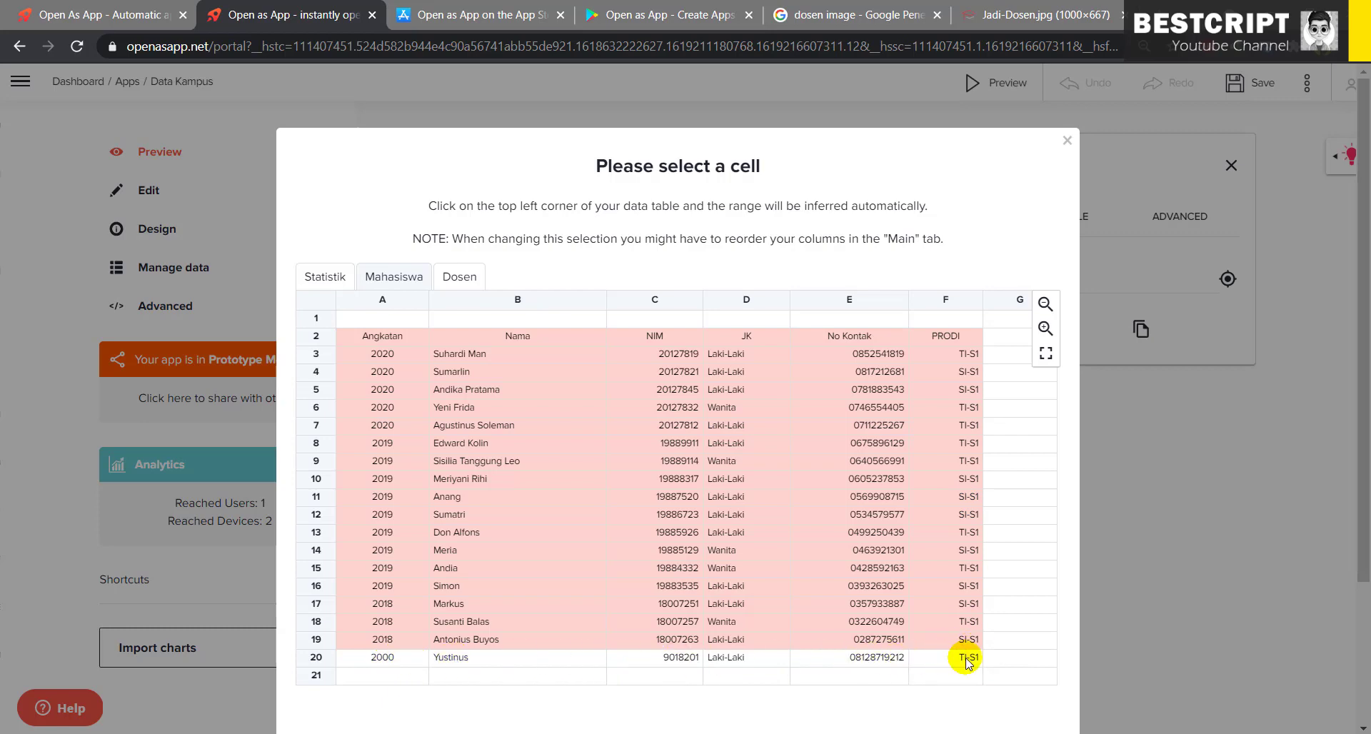
- Reopen the cell picker and select a range anchored at cell A2 Angkatan
click(1155, 447)
mouse_move(566, 384)
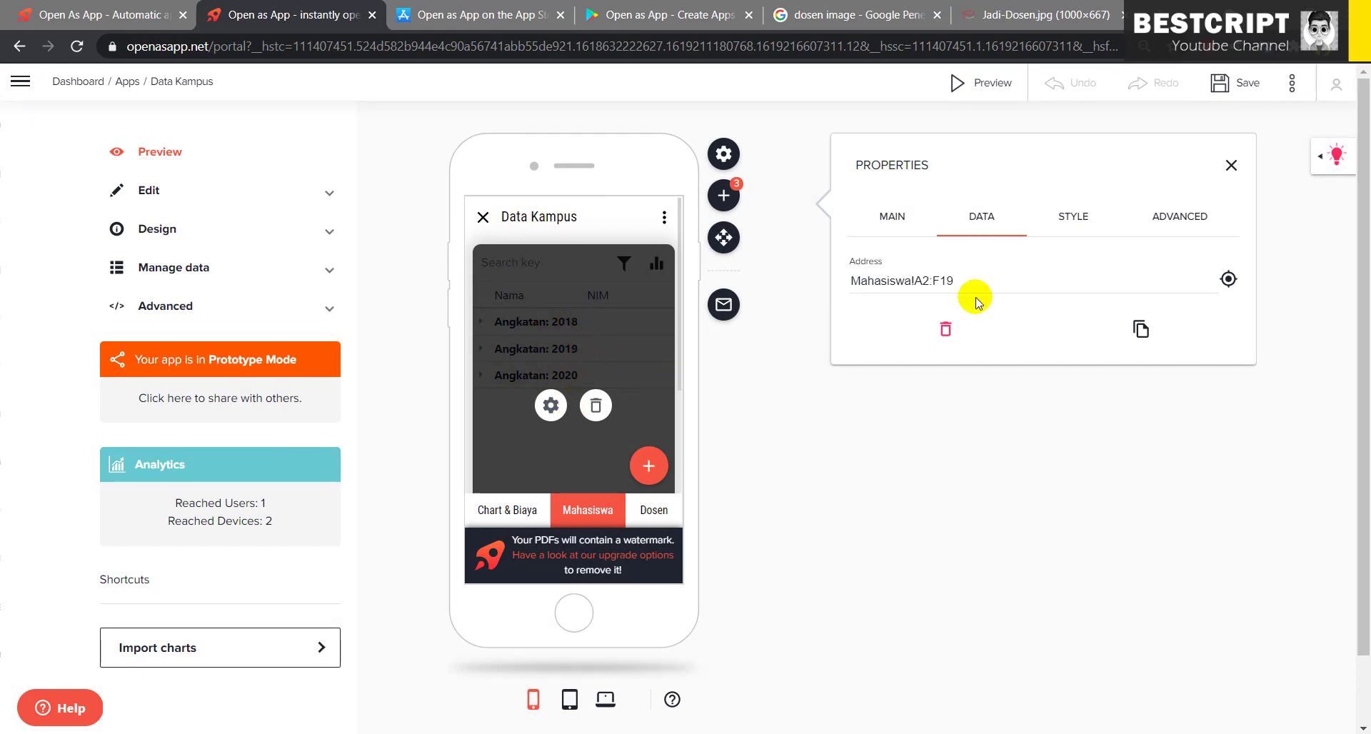
click(1226, 280)
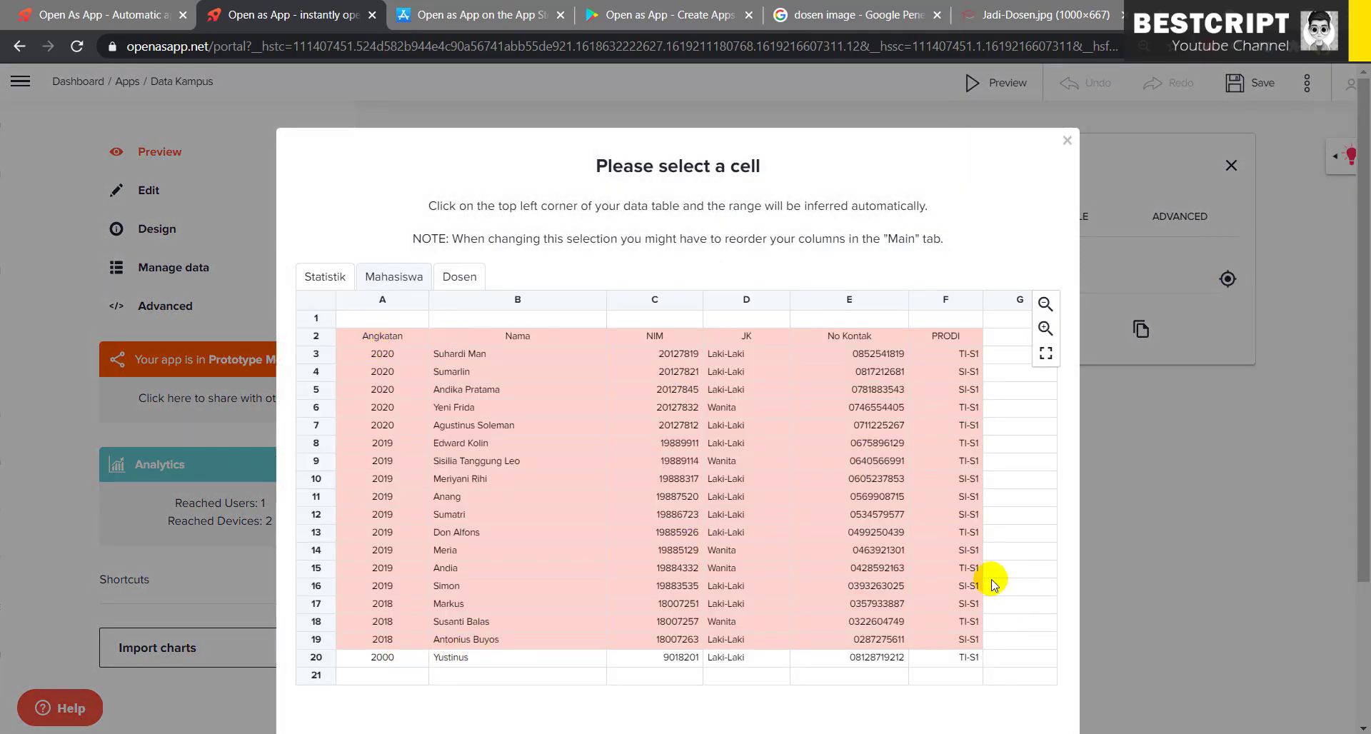
click(364, 339)
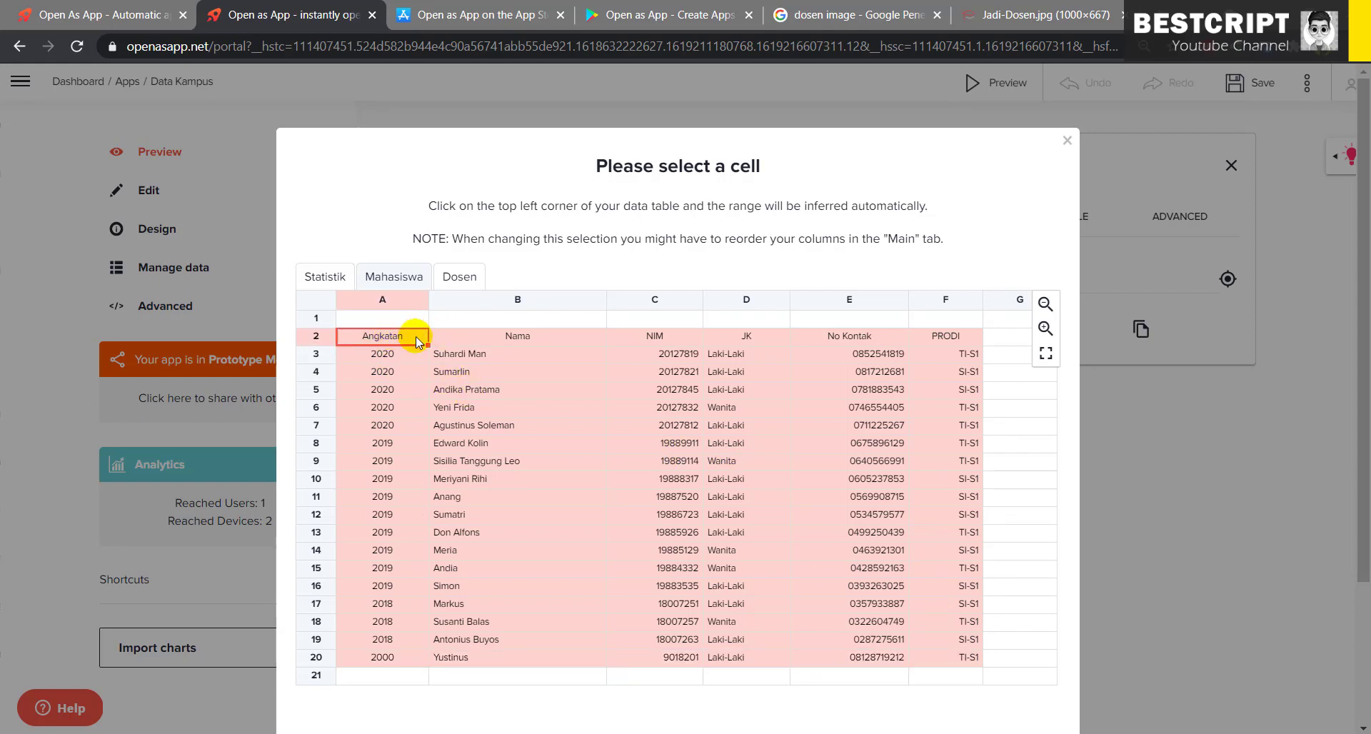
drag(428, 345, 957, 663)
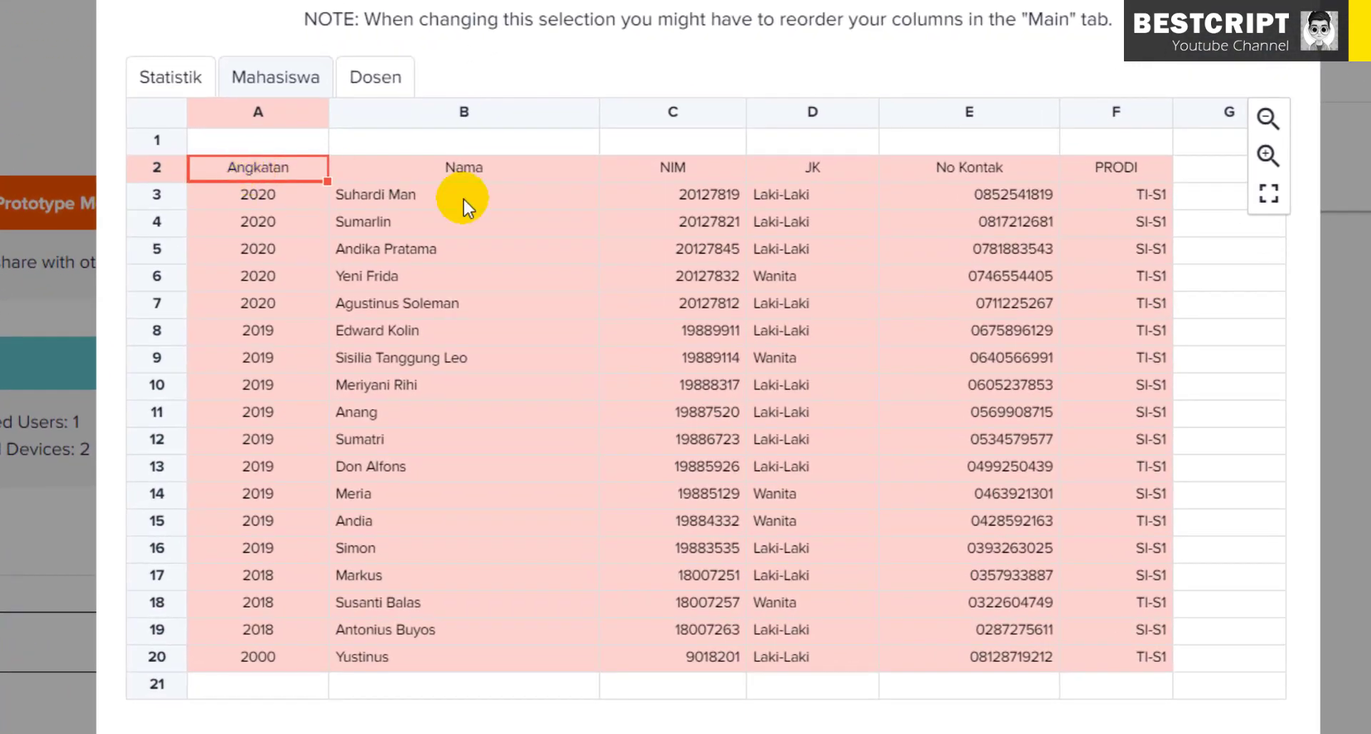
- Settle the range start back on A2 and apply the new A2:F20 data range
click(426, 173)
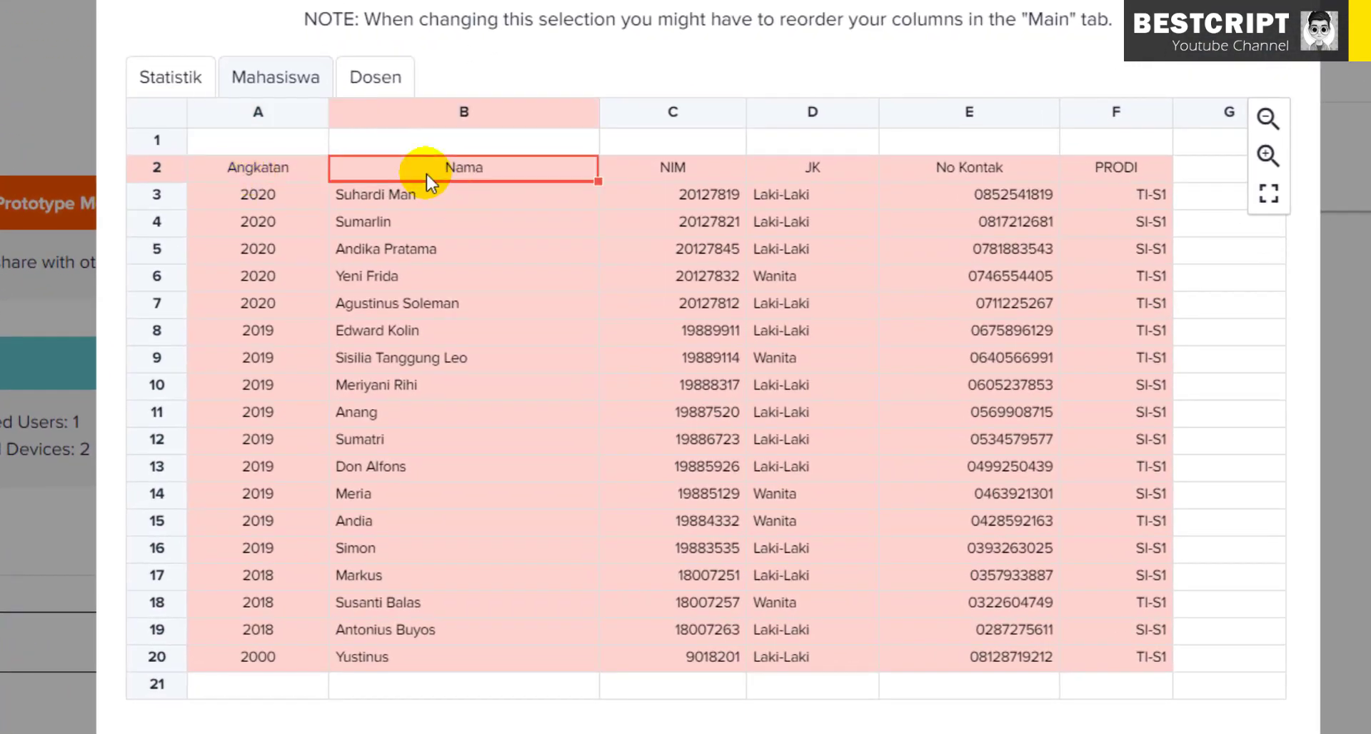
click(285, 170)
click(343, 170)
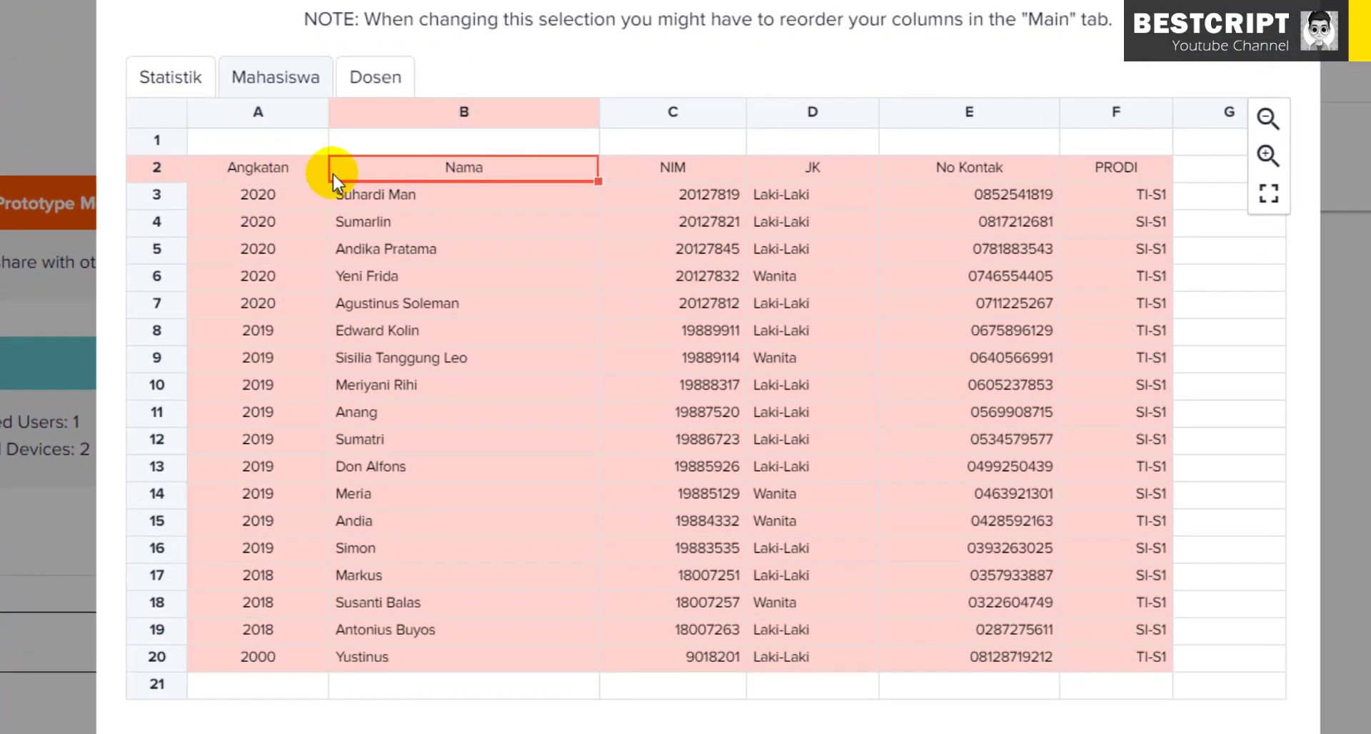
click(212, 173)
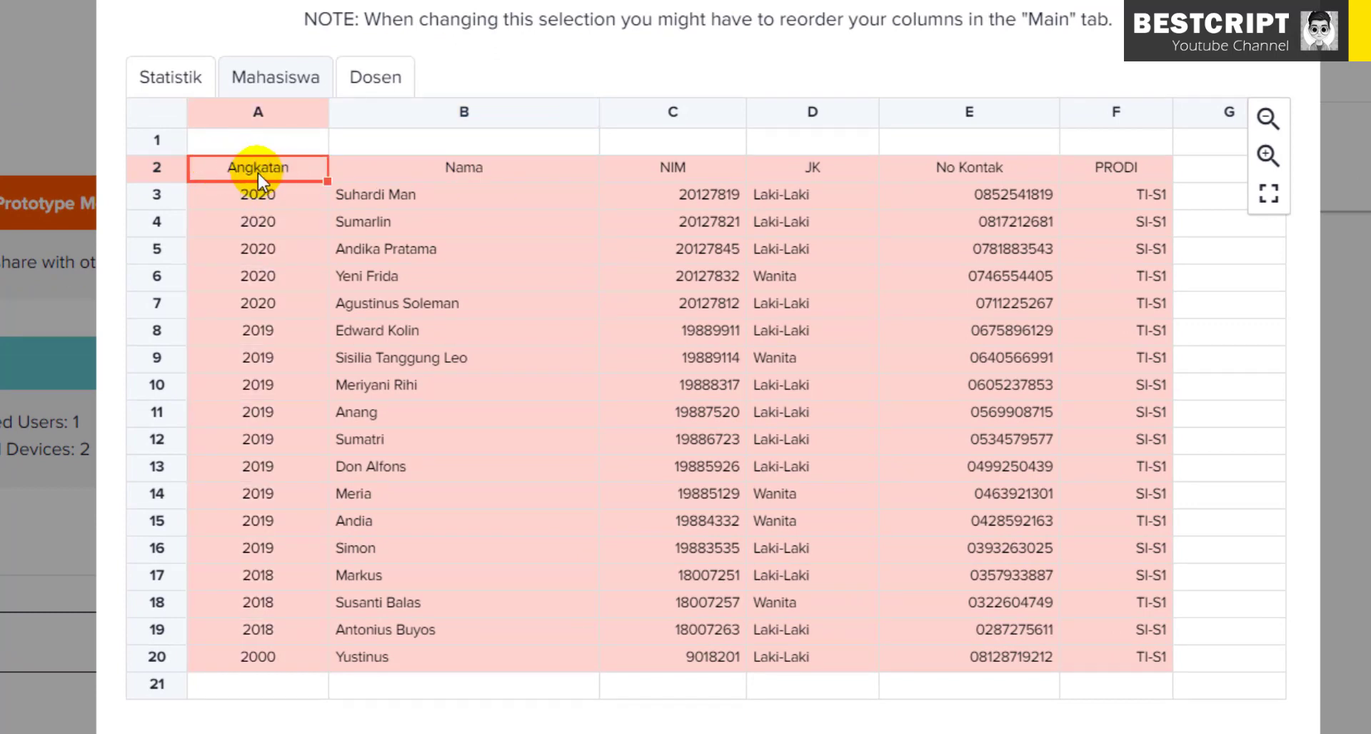
scroll(1257, 557, down, 5)
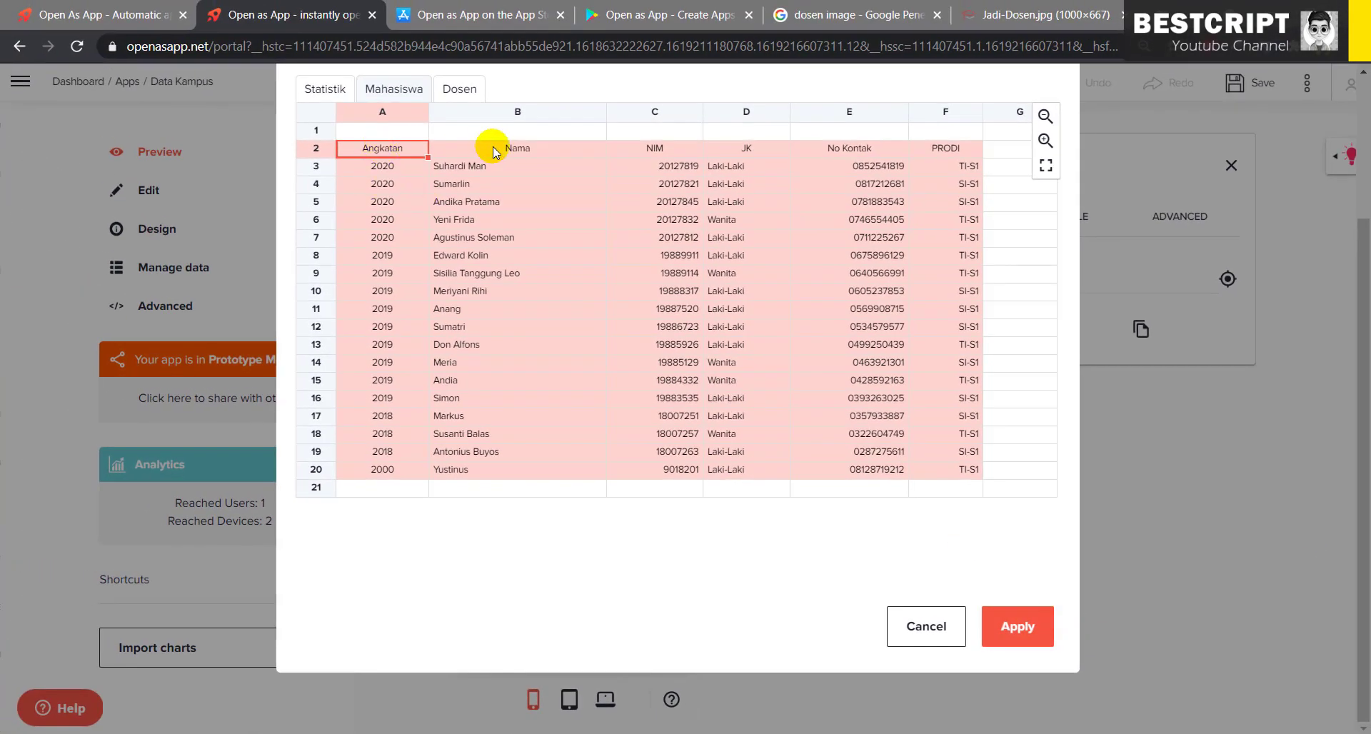
click(493, 150)
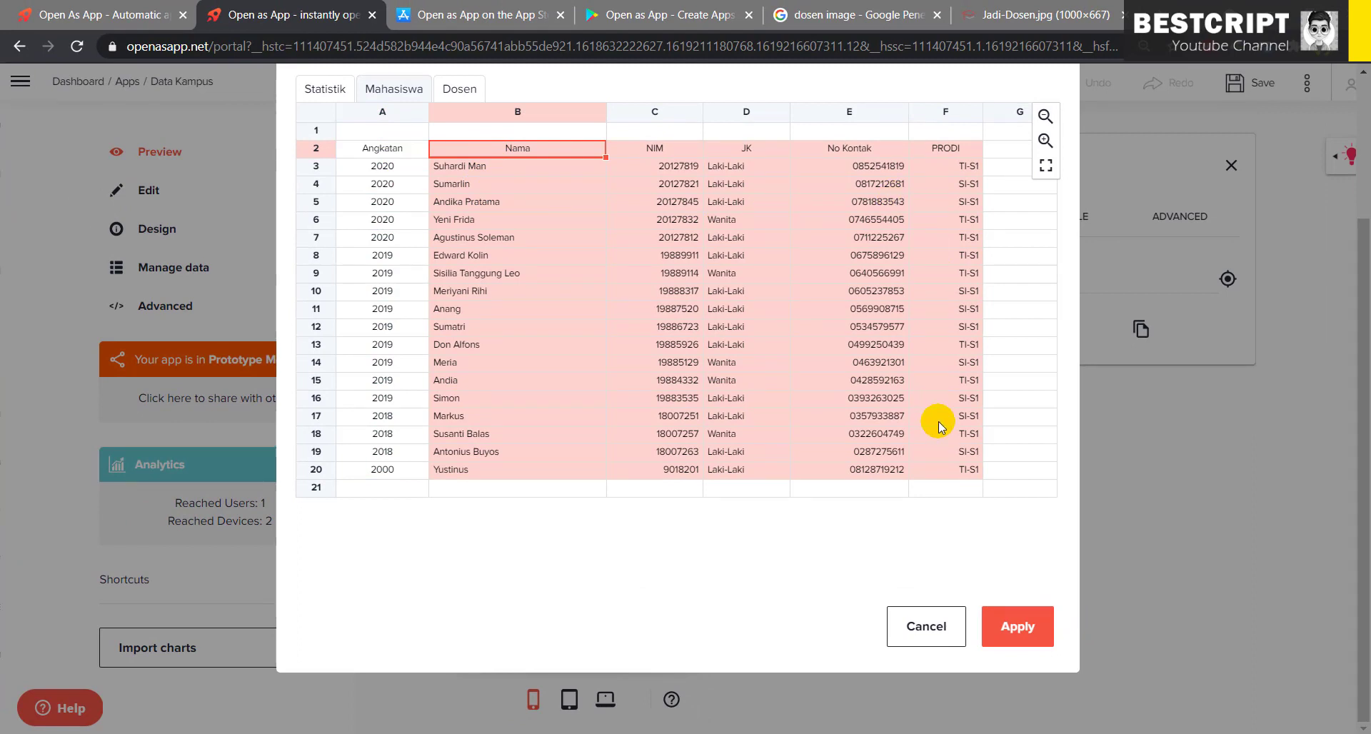
click(667, 148)
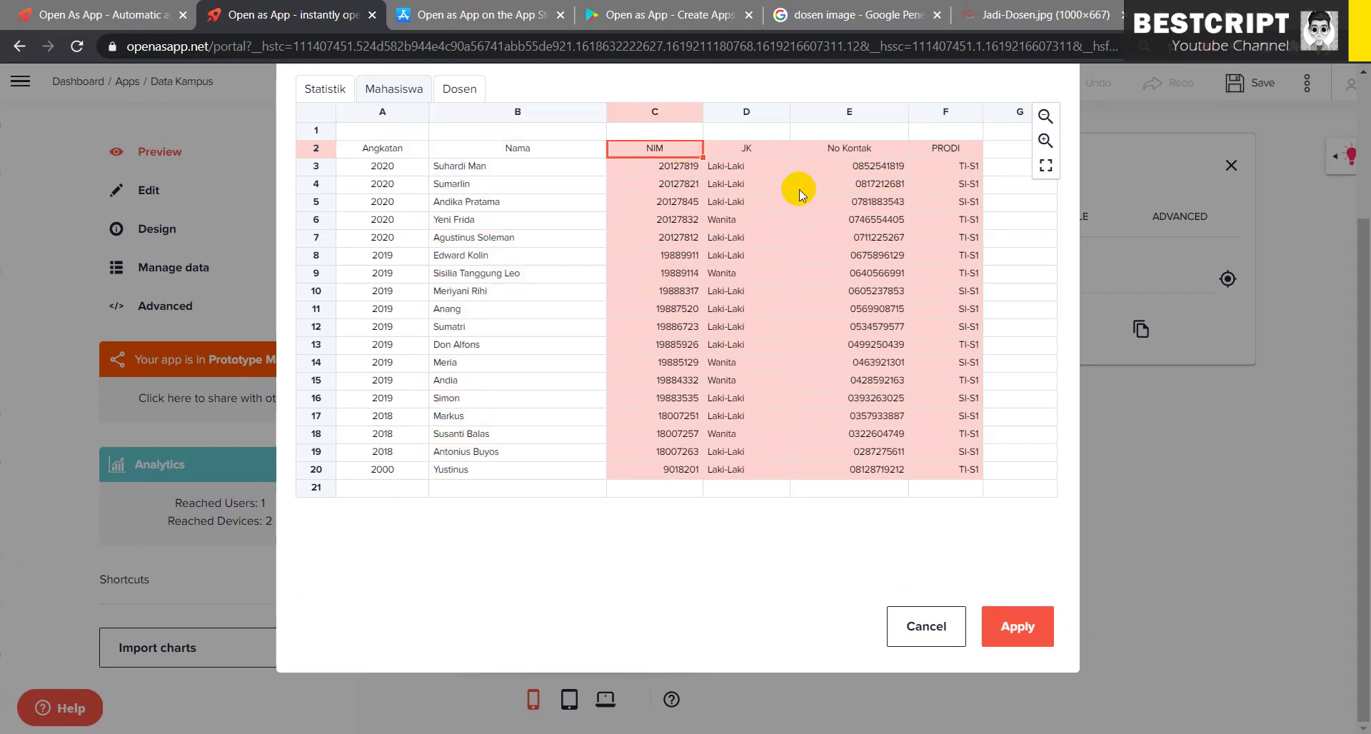
click(382, 150)
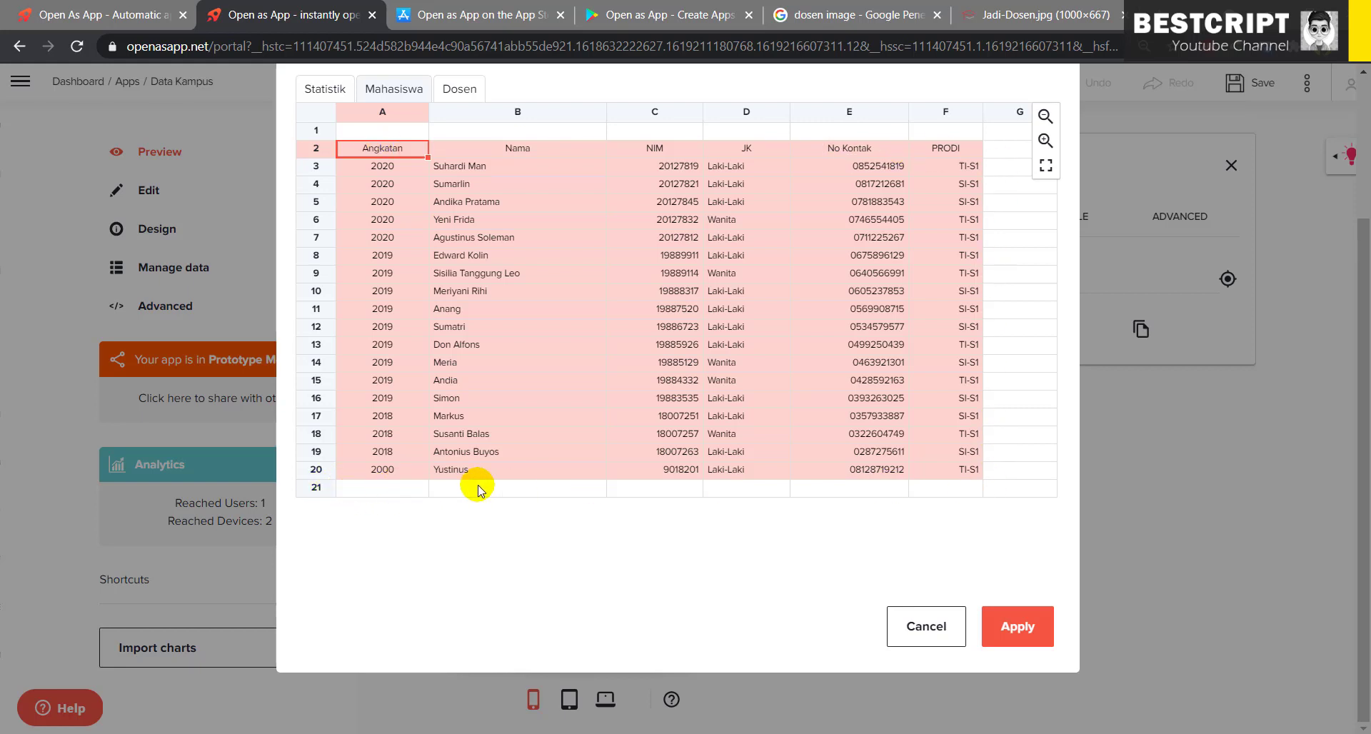
click(1018, 625)
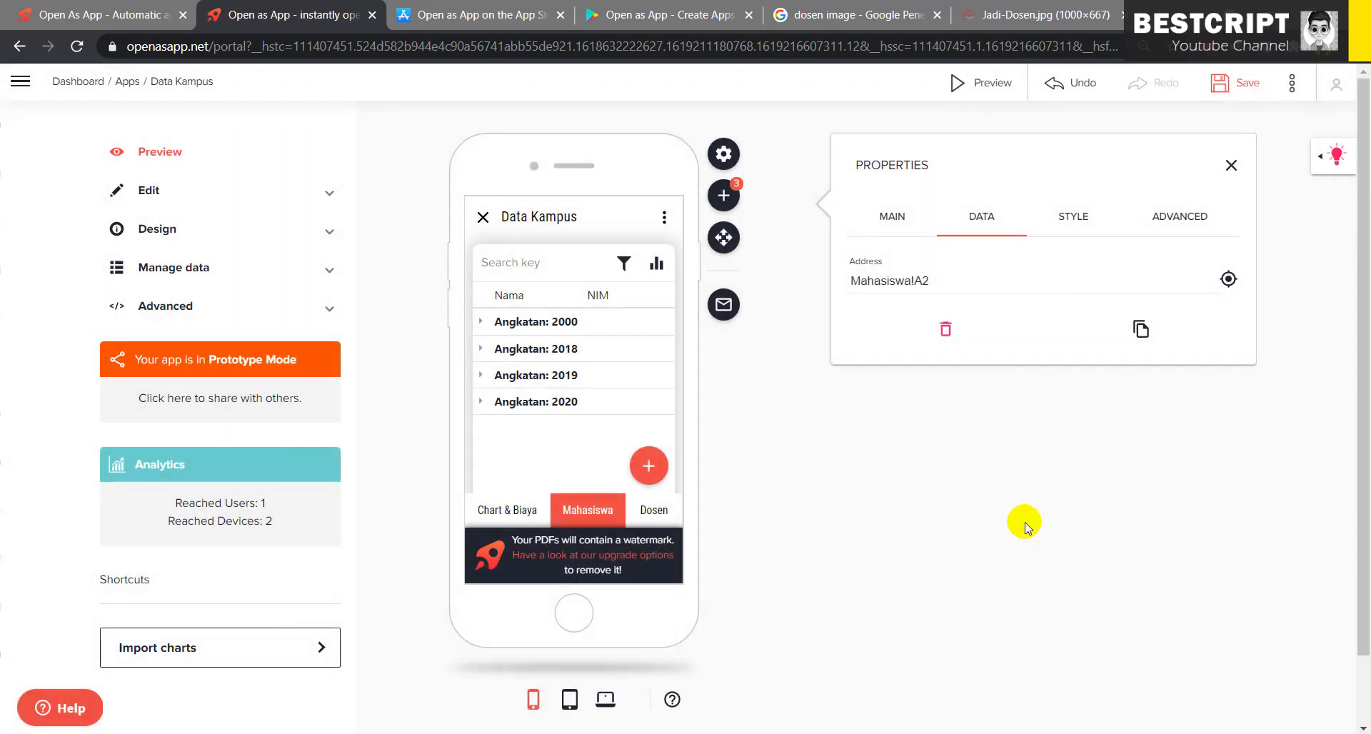
mouse_move(581, 325)
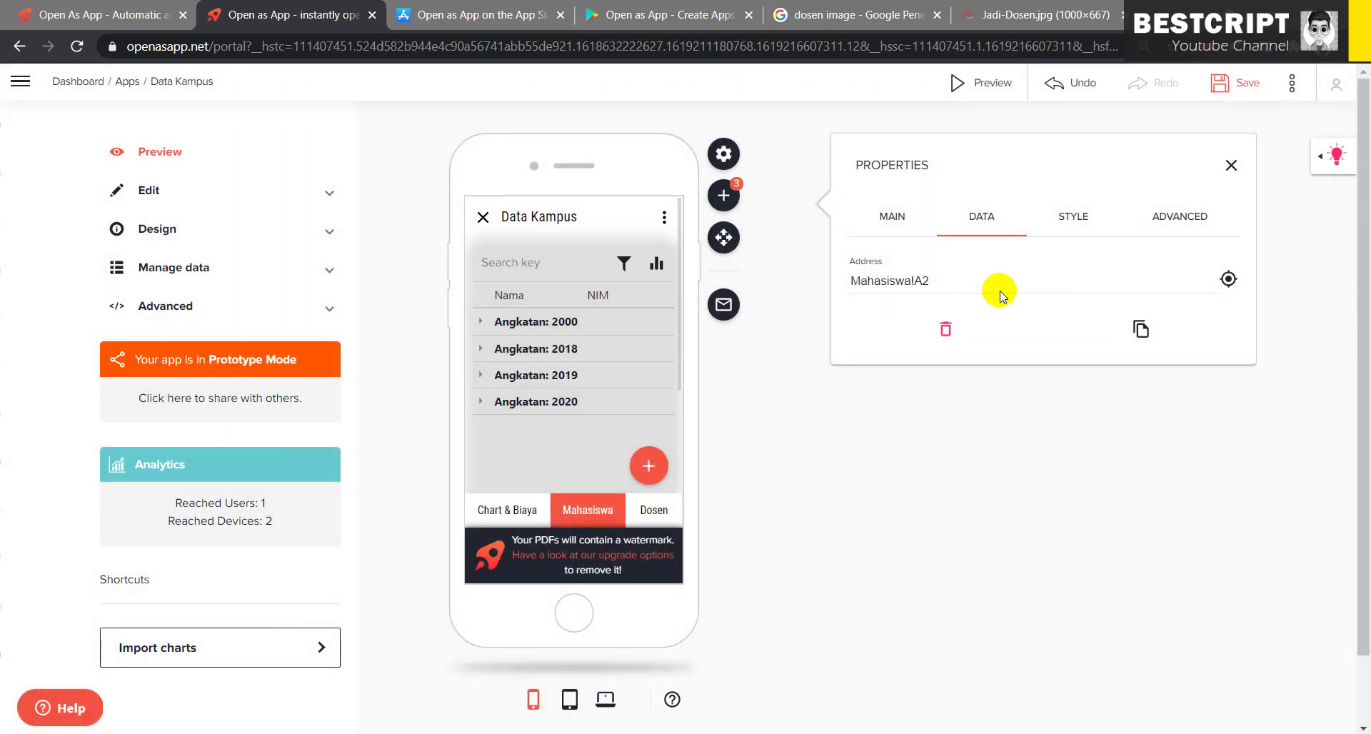
- Open the data settings of the Dosen lecturer list
click(657, 516)
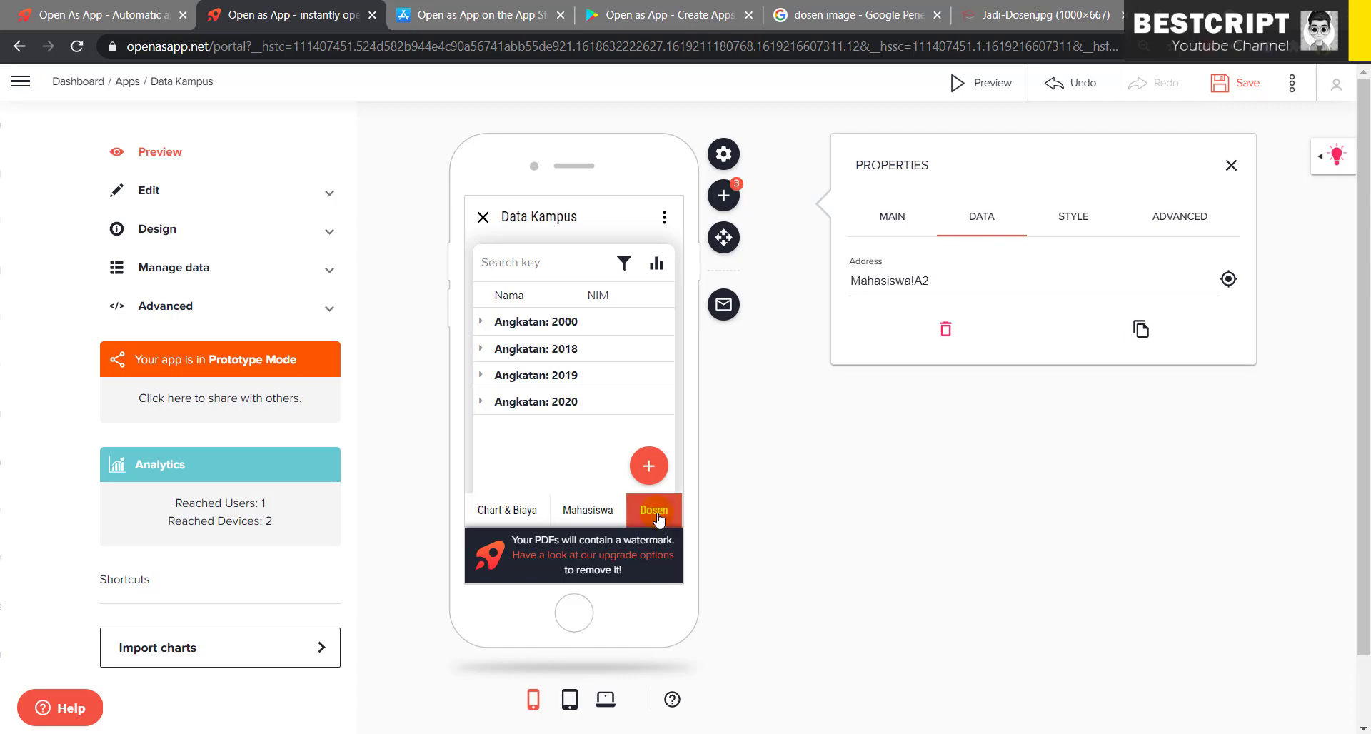
mouse_move(804, 379)
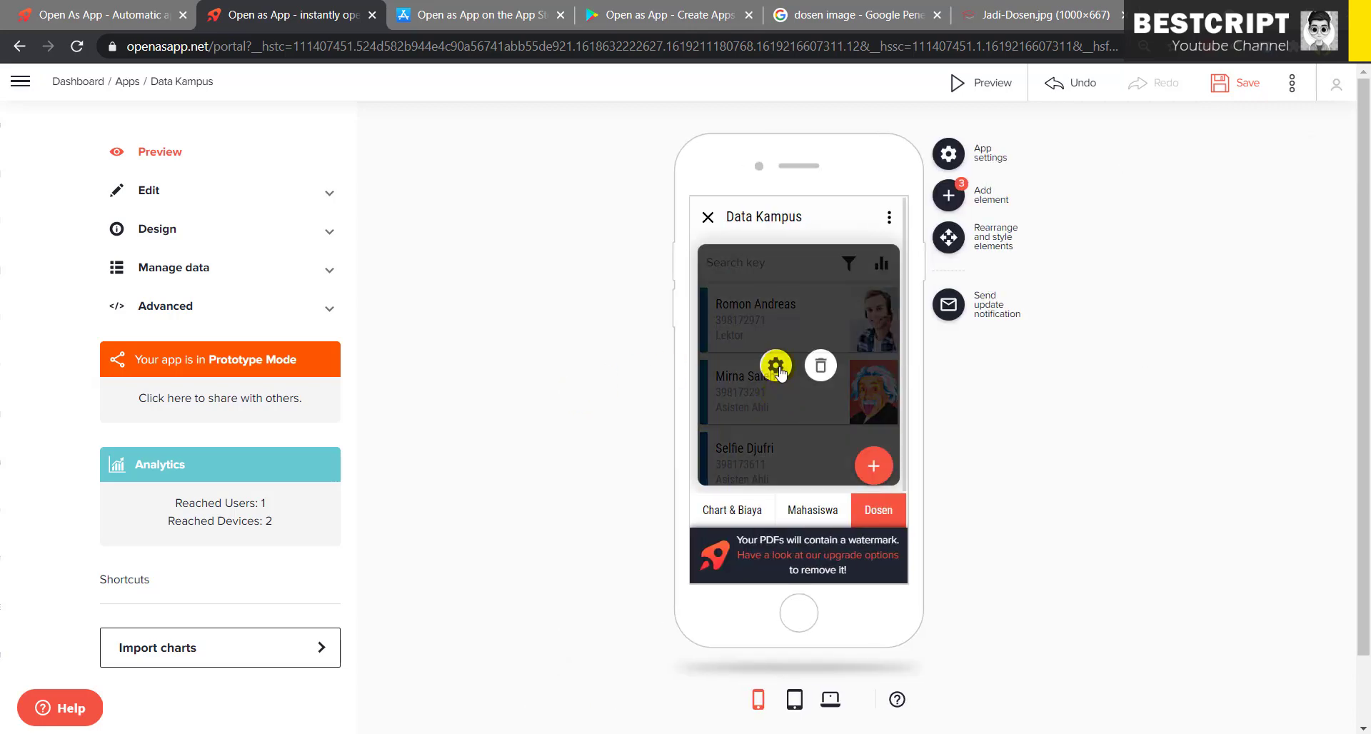
click(777, 367)
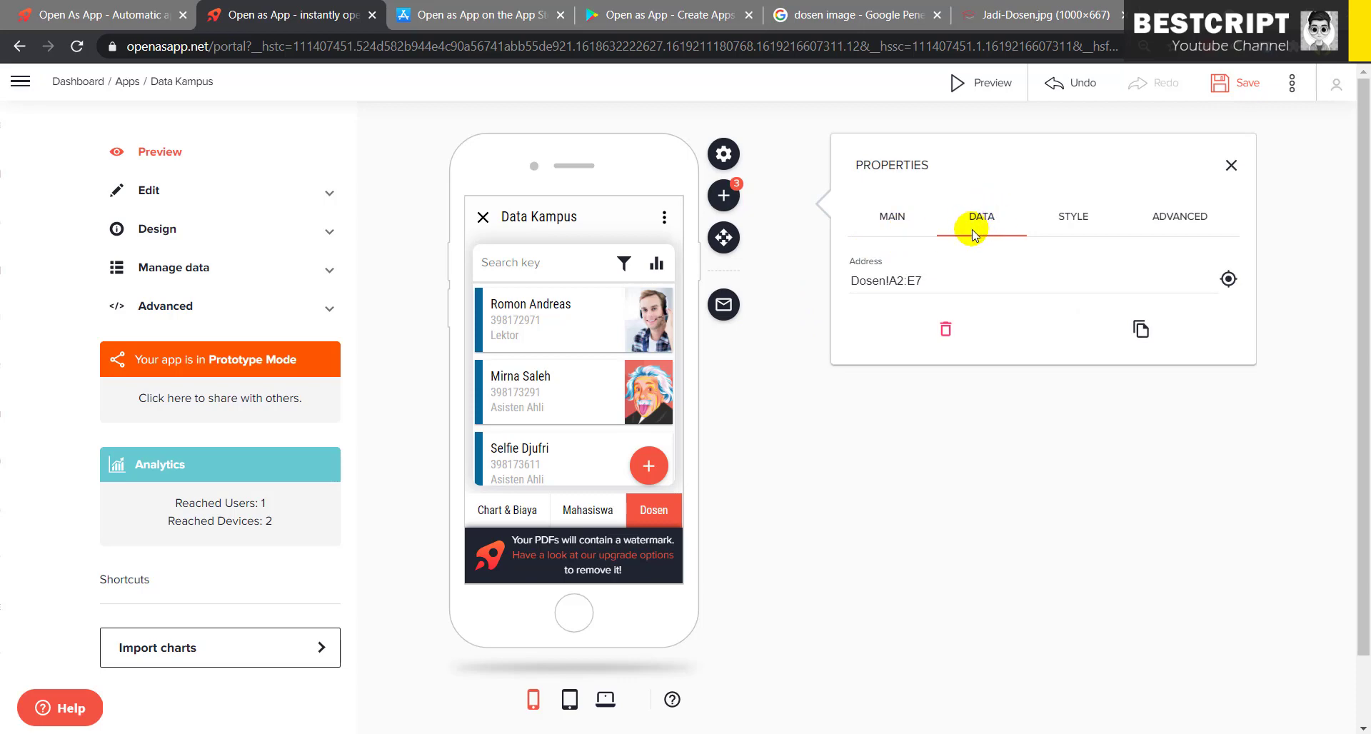
click(894, 220)
click(981, 216)
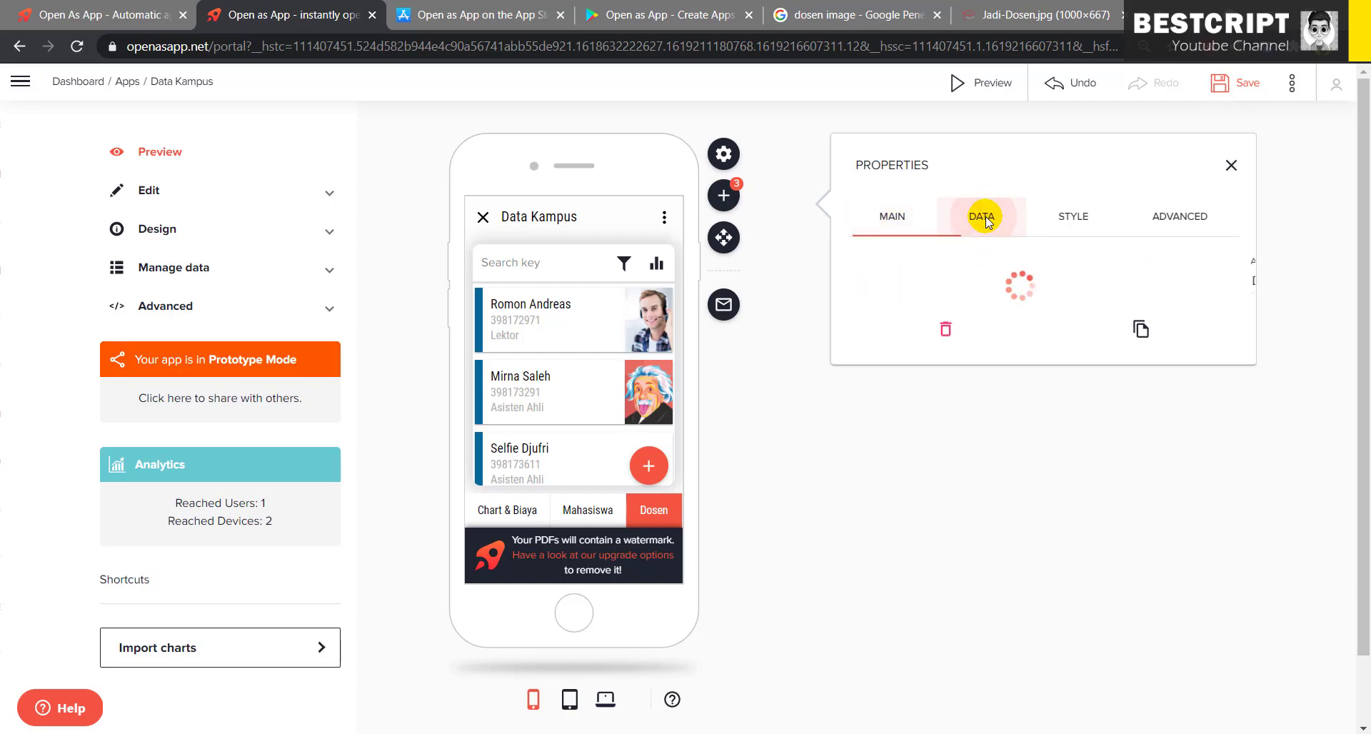
- Set the Dosen list's data range to A2:E8 and save the app
click(1229, 279)
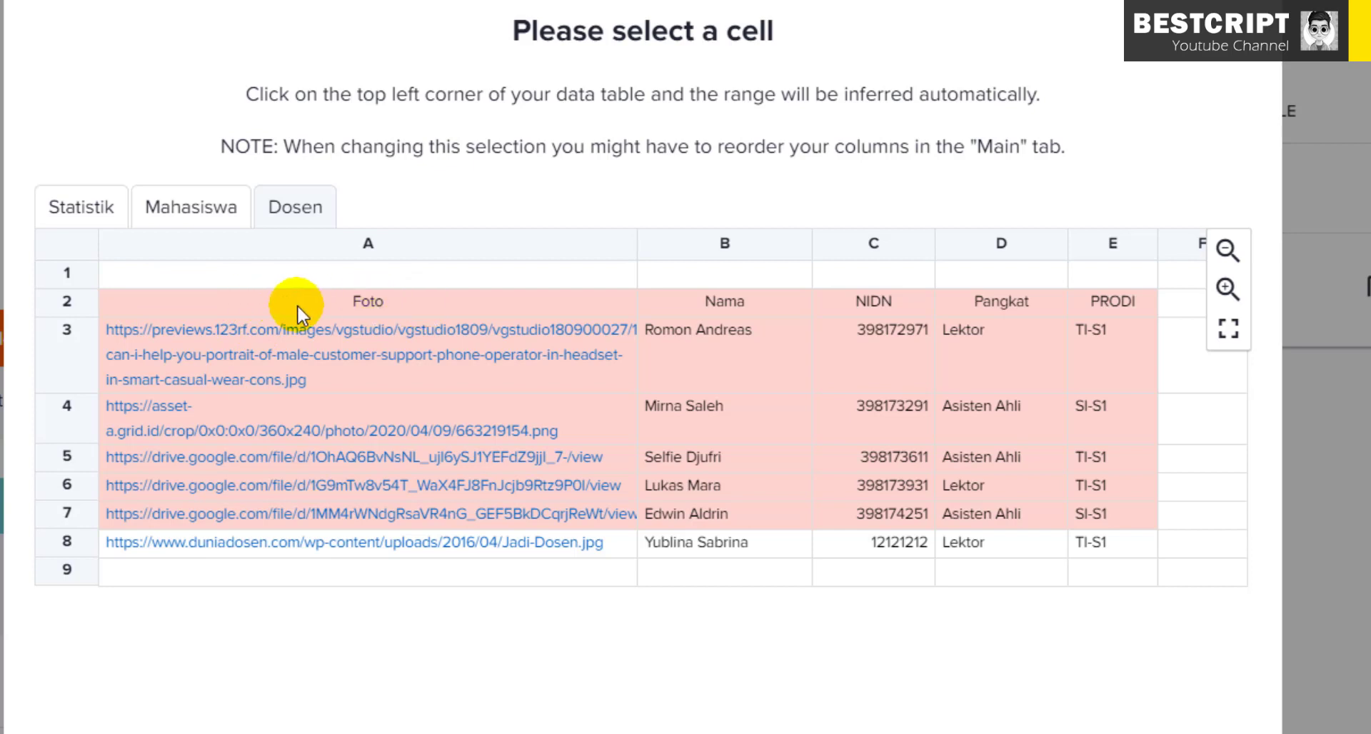
click(134, 303)
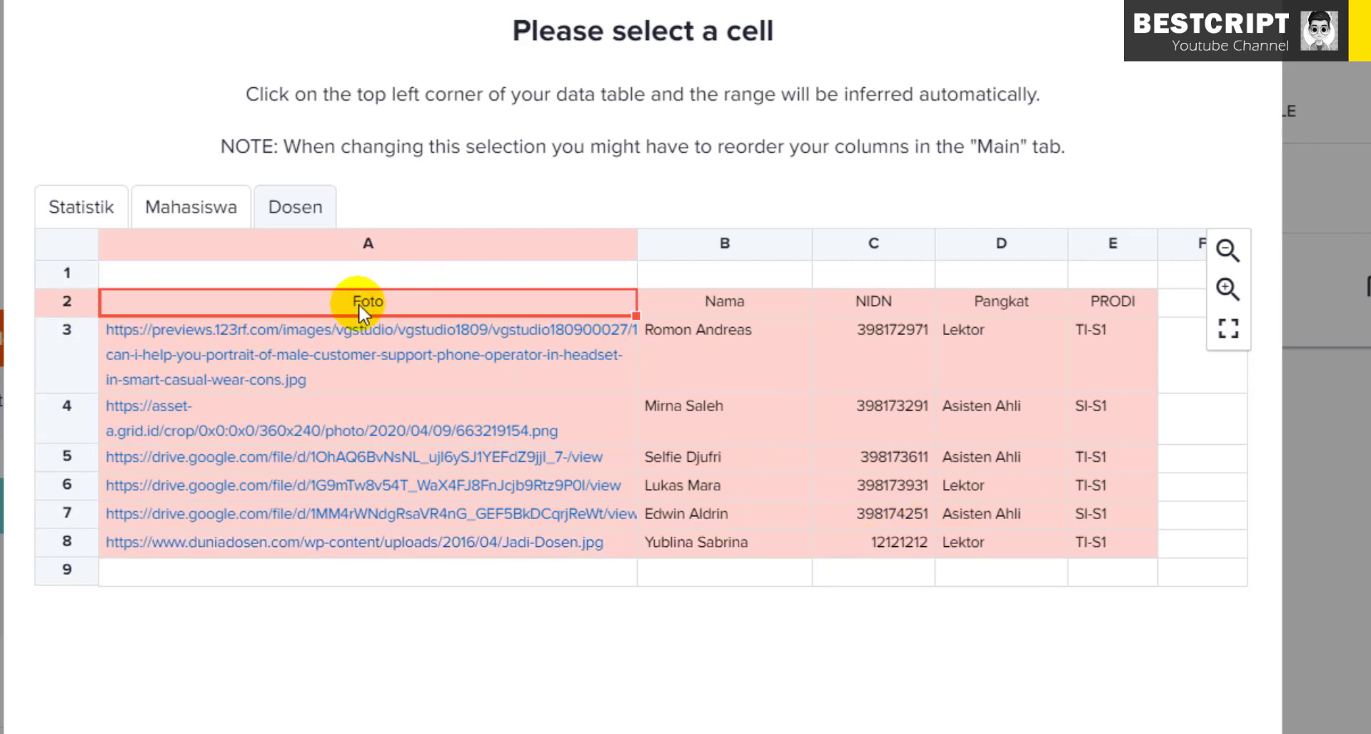
click(727, 301)
click(894, 300)
click(1039, 302)
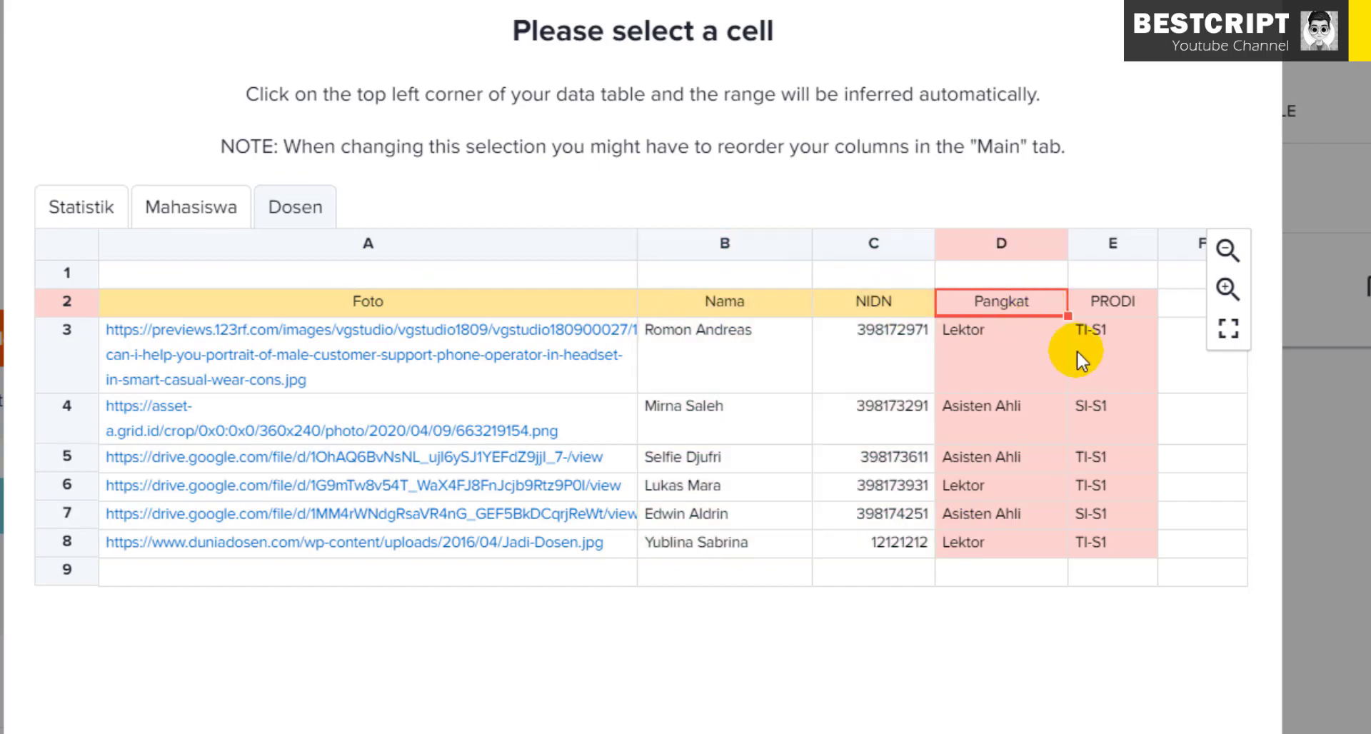
click(293, 307)
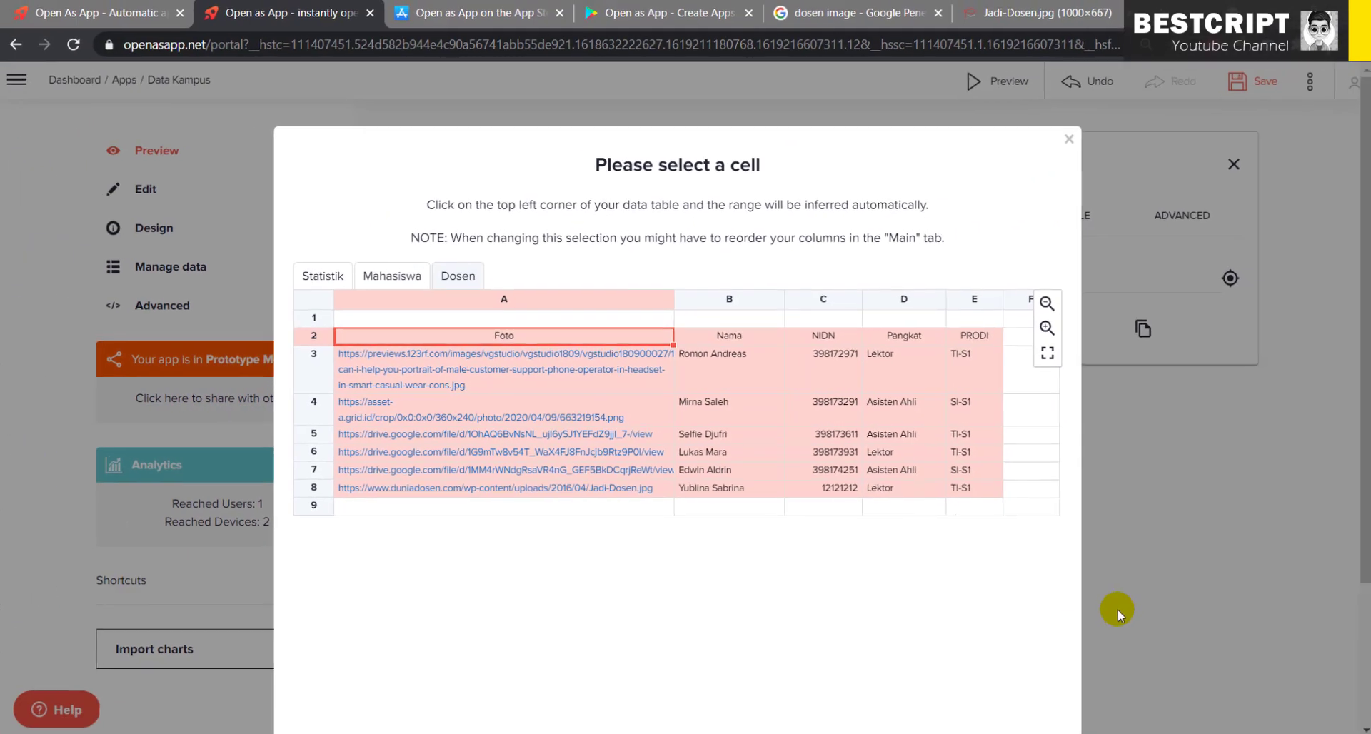
scroll(1117, 609, down, 3)
click(1009, 626)
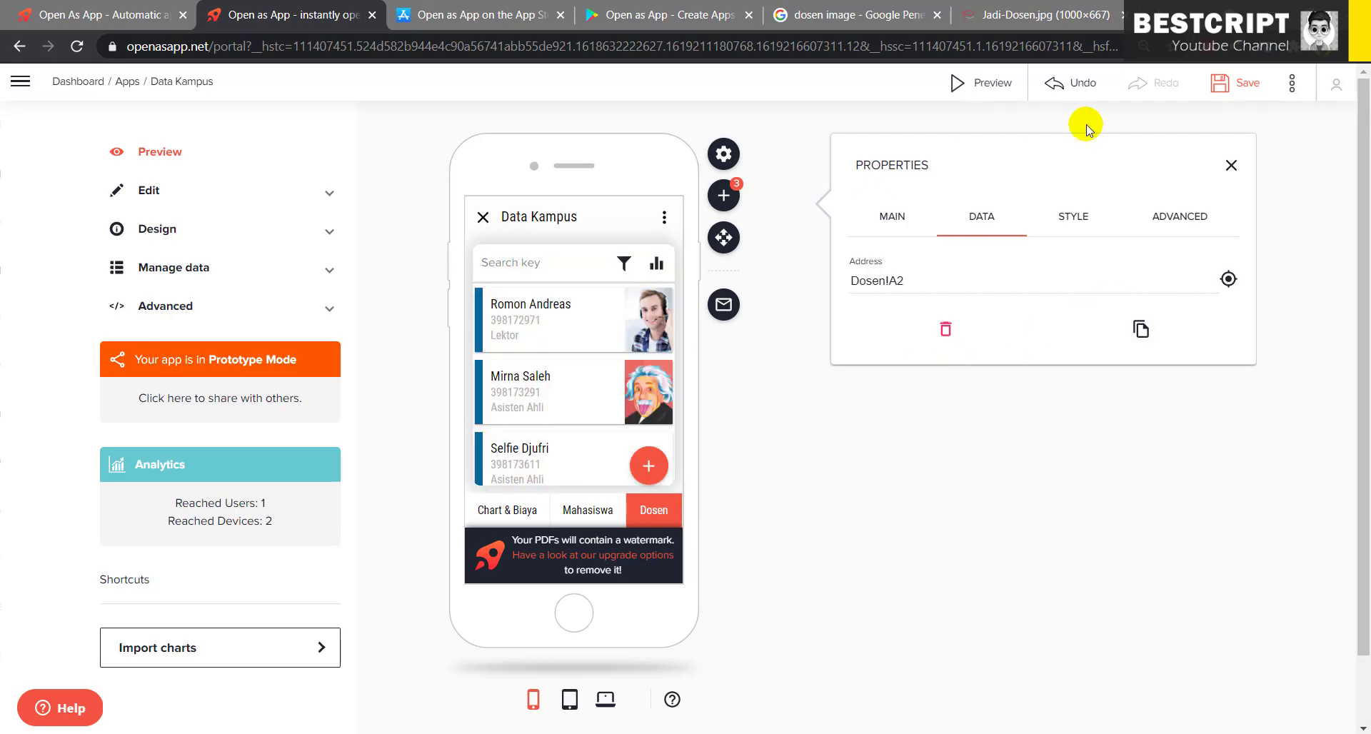
click(1230, 92)
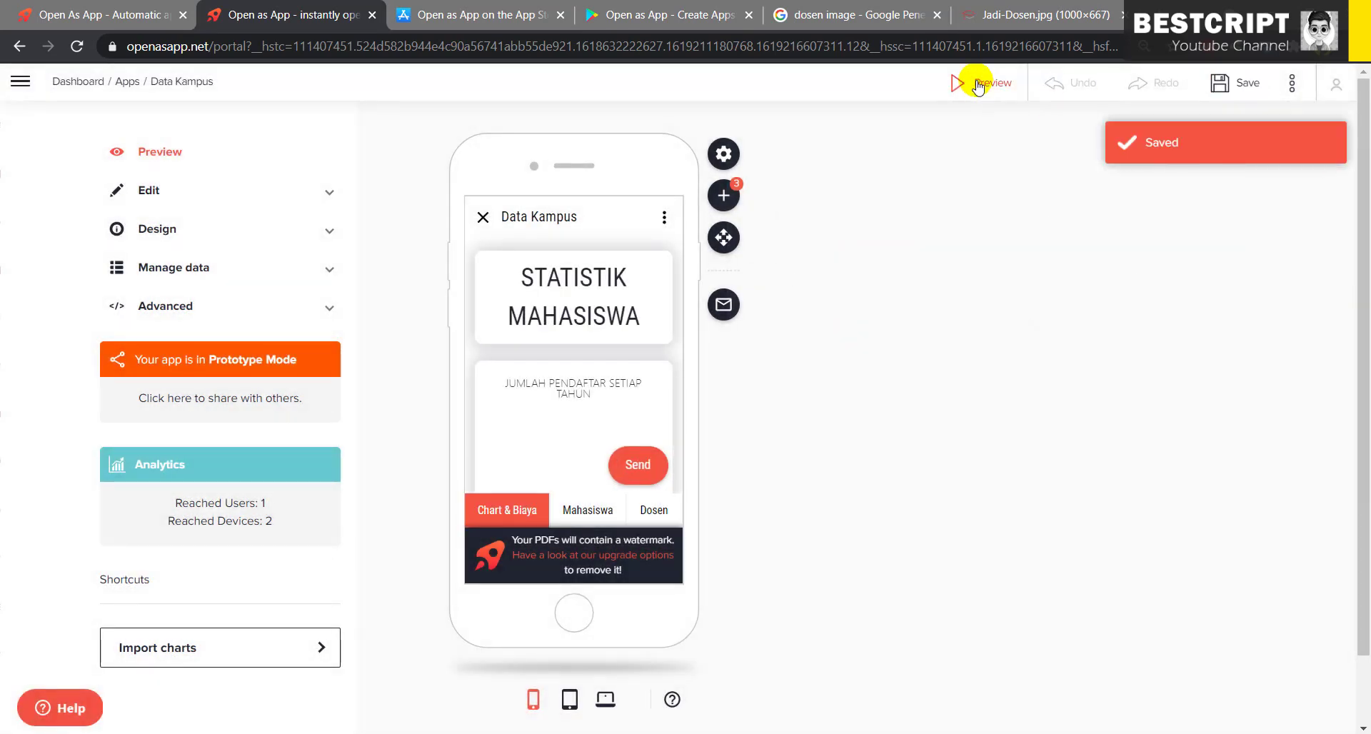
click(977, 87)
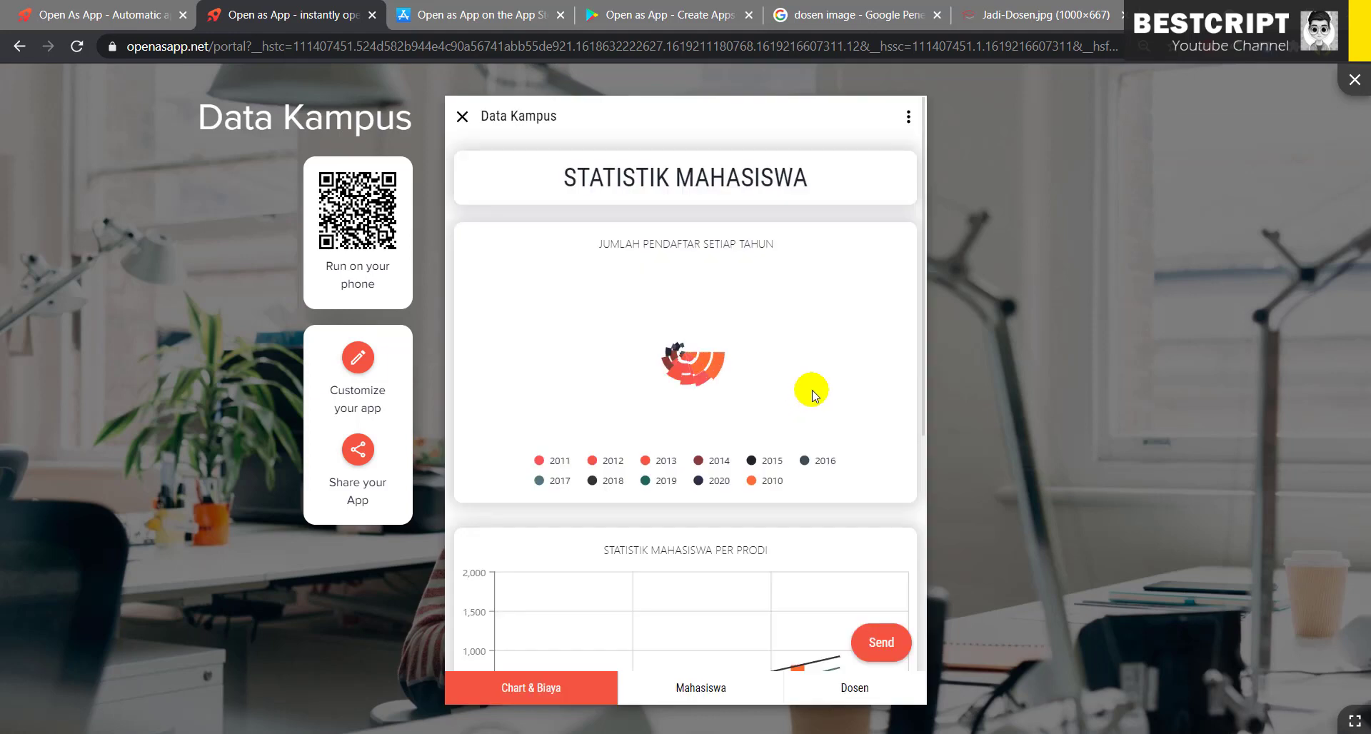
- In the preview, view Dosen and Mahasiswa, toggle the Angkatan: 2000 group, and start a new student
click(865, 693)
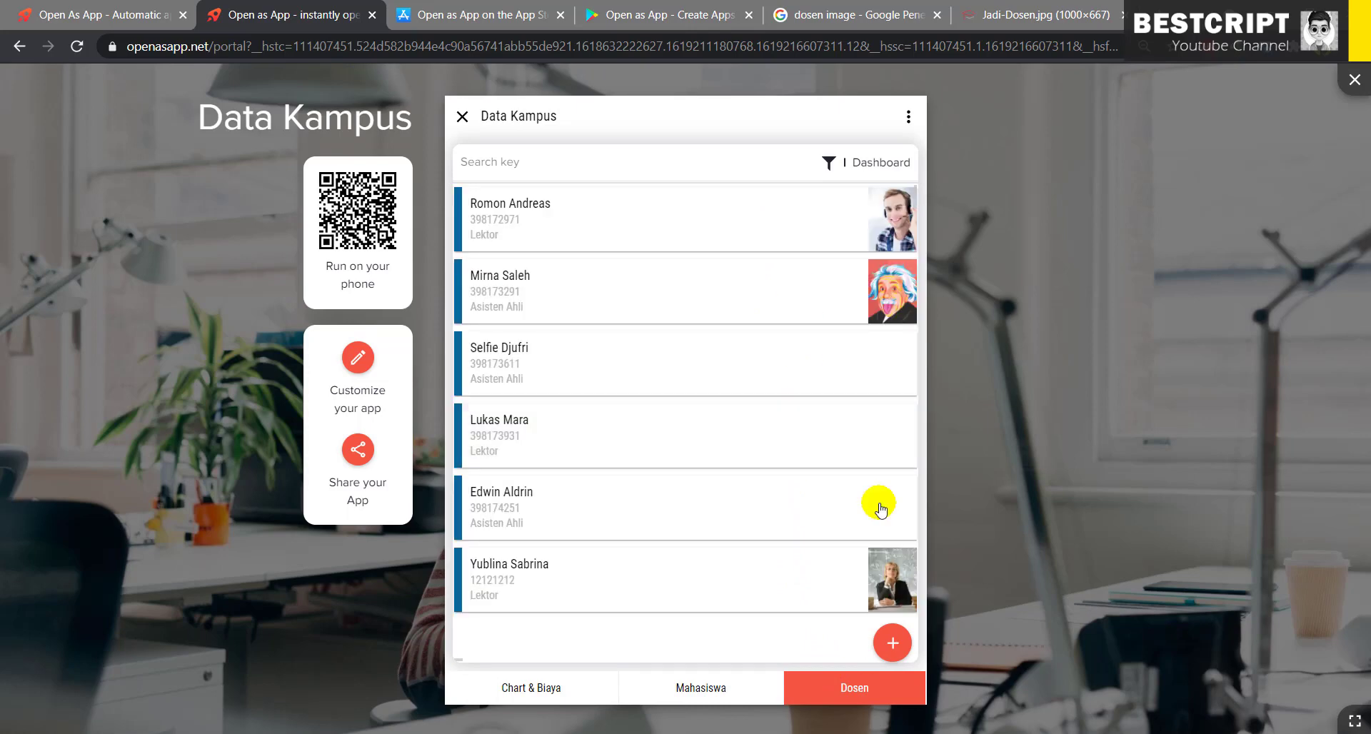
click(707, 687)
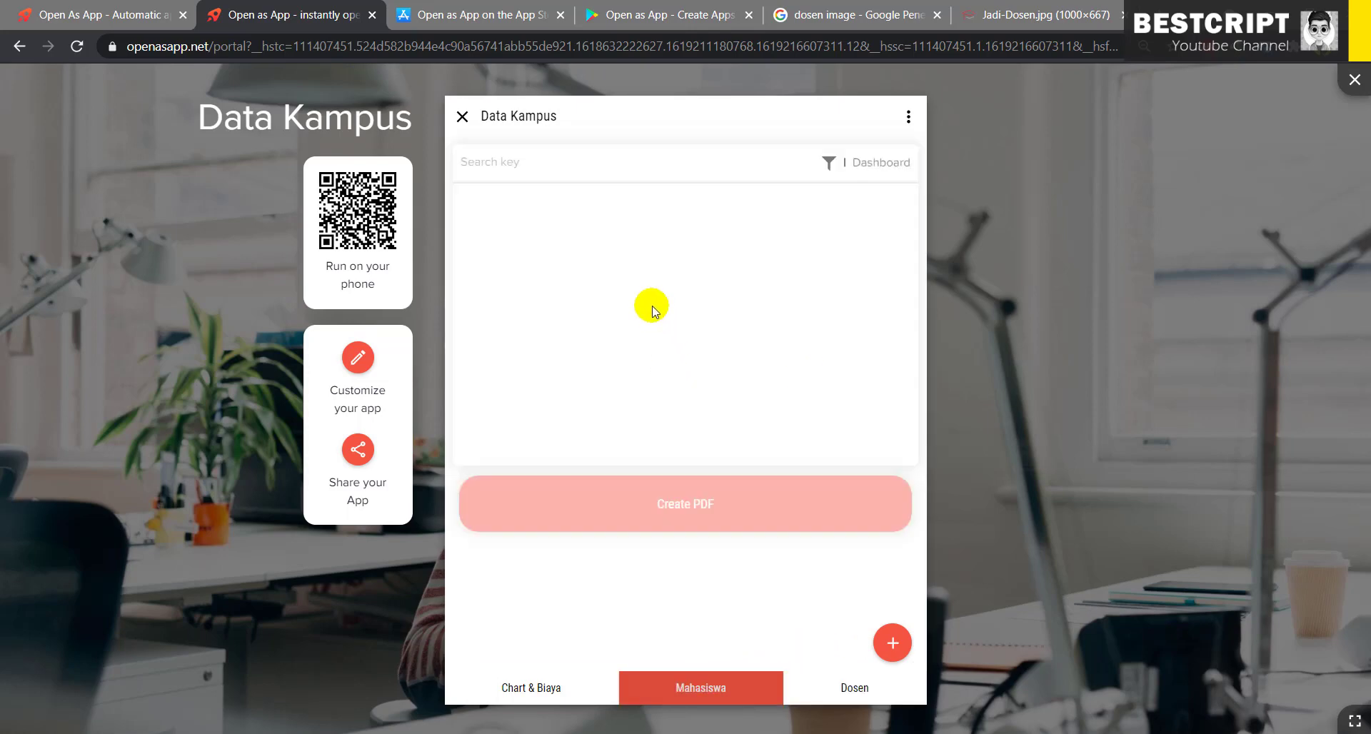
click(544, 222)
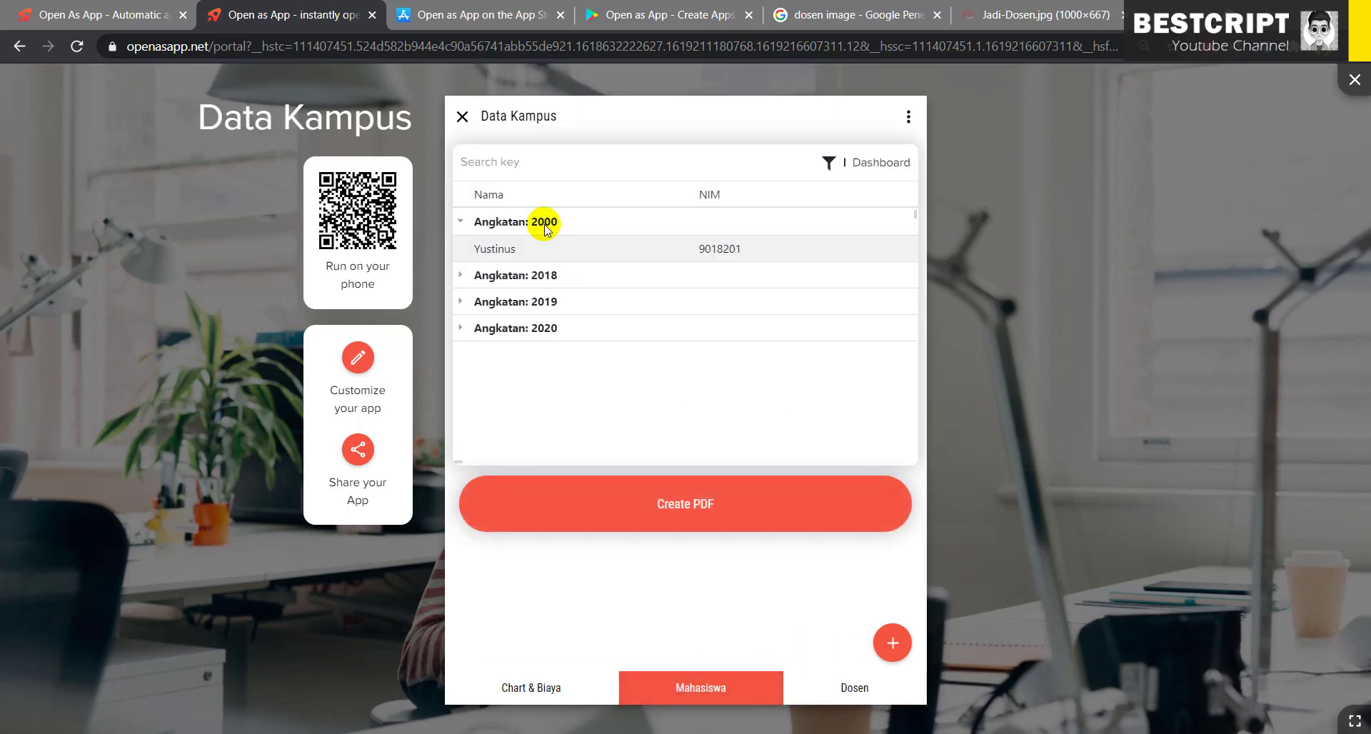
click(546, 224)
click(893, 640)
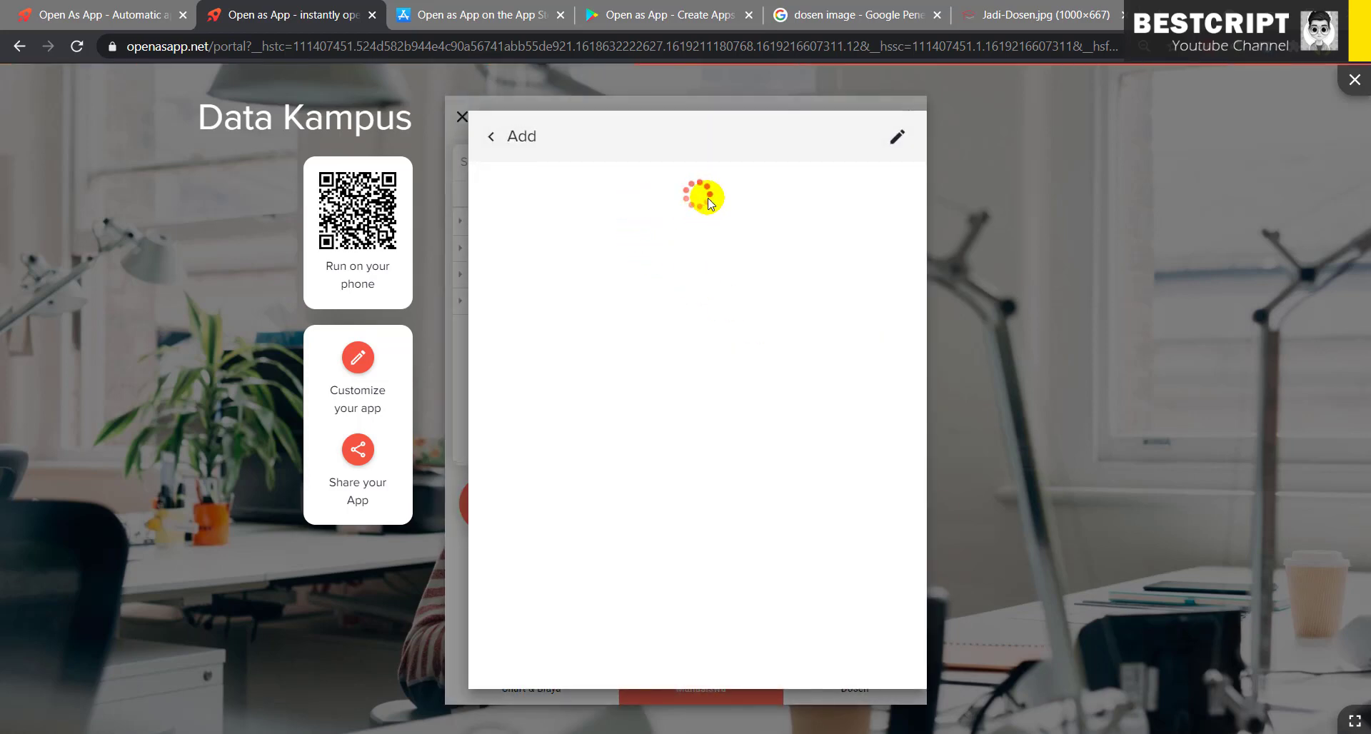
- Fill in Angkatan 2000, the student's name, NIM and gender Laki-Laki
click(723, 194)
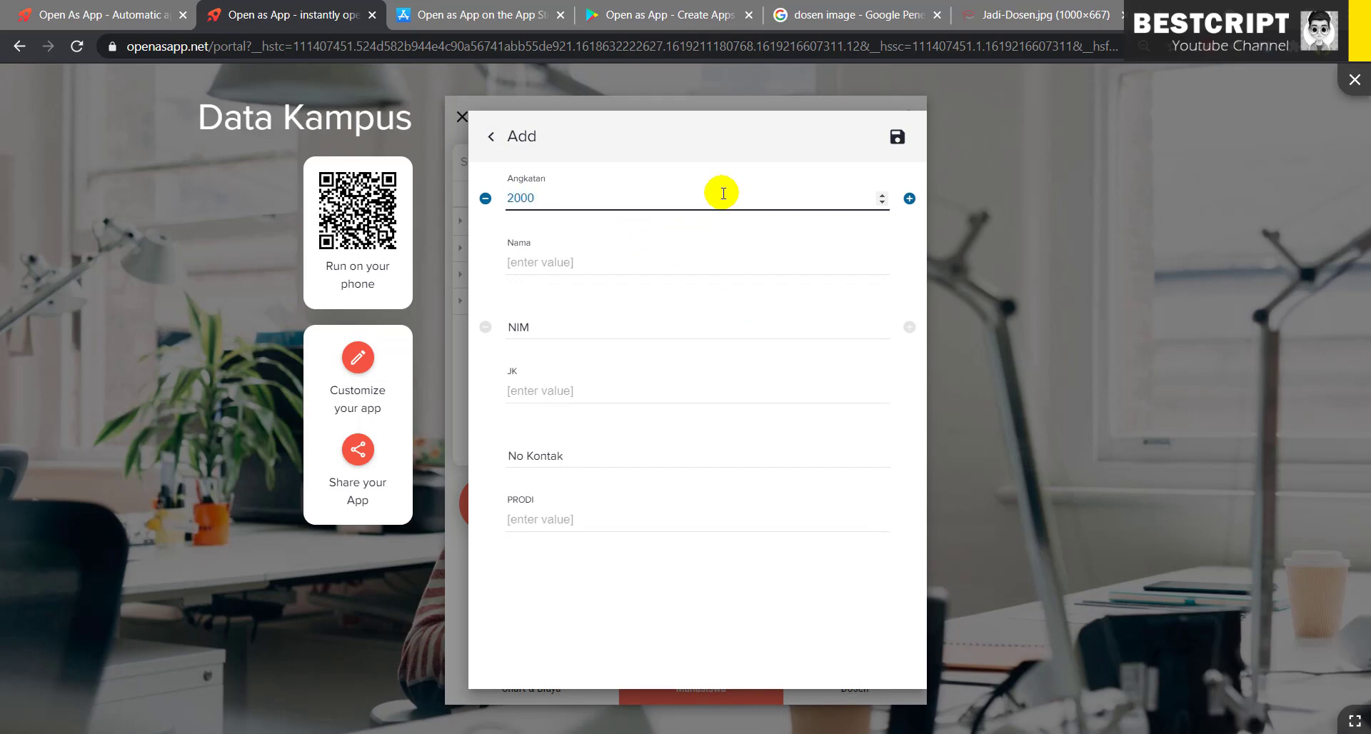
click(660, 259)
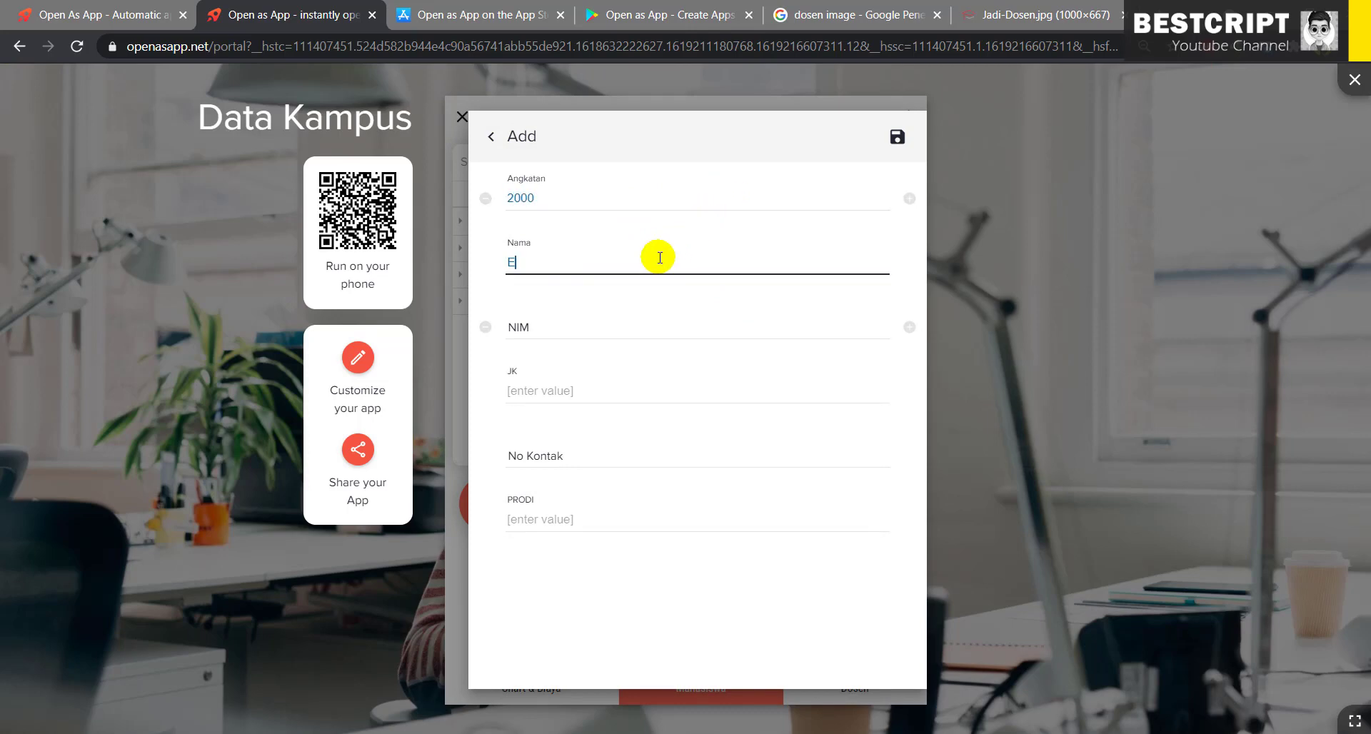
click(613, 329)
text(21213)
click(562, 392)
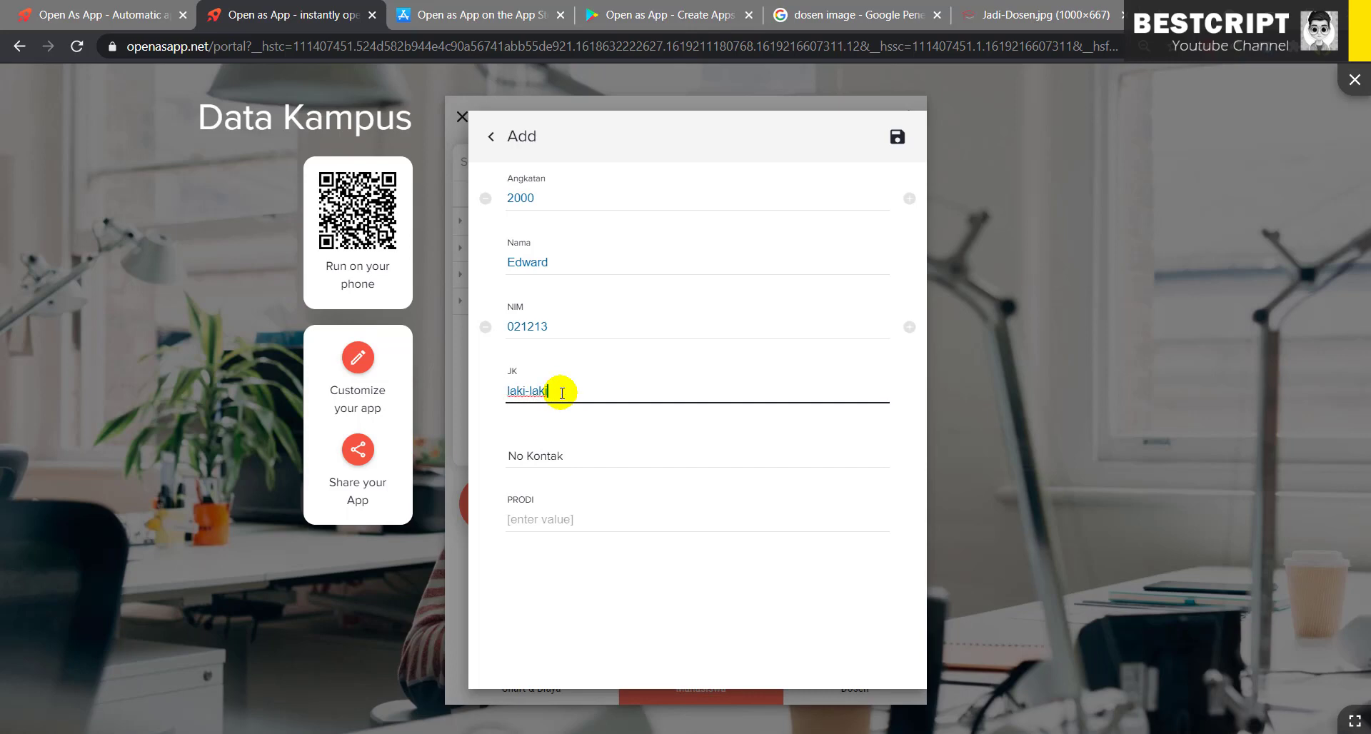
drag(563, 392, 463, 397)
text(La)
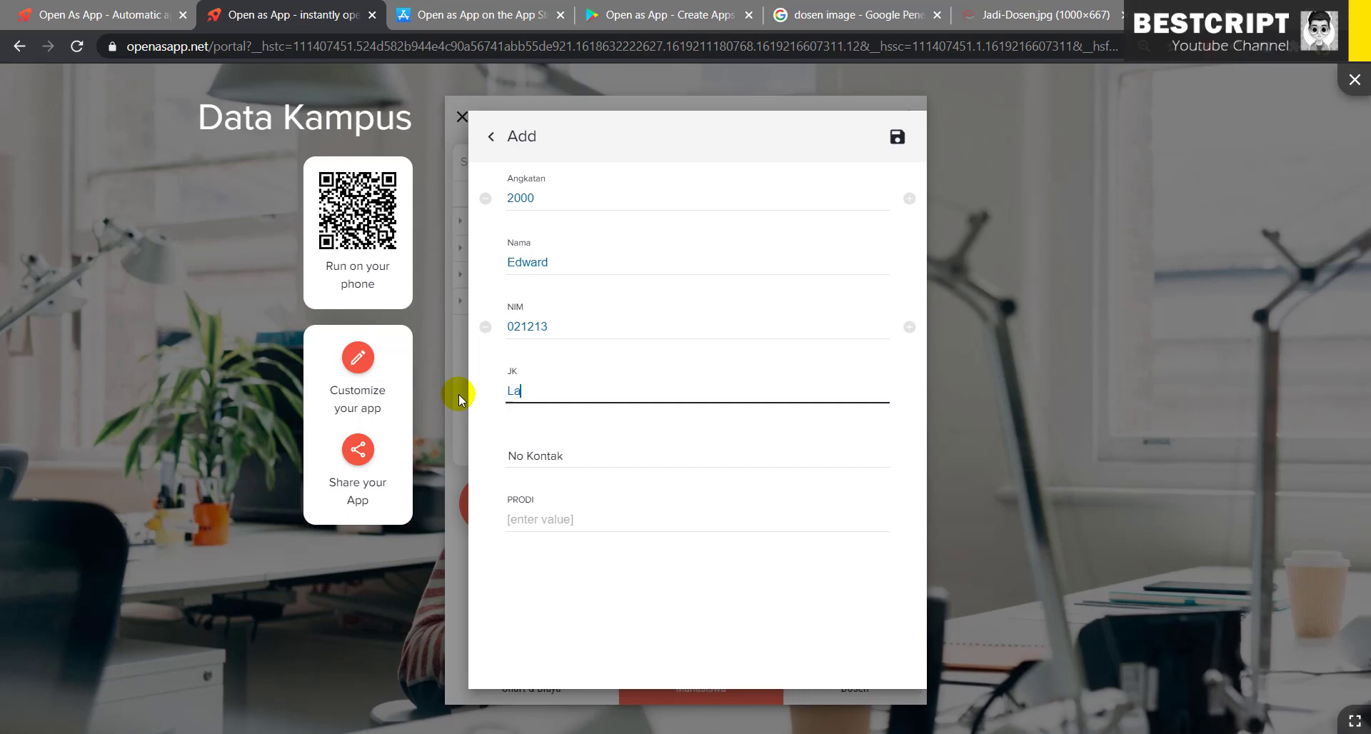
text(ki-Laki)
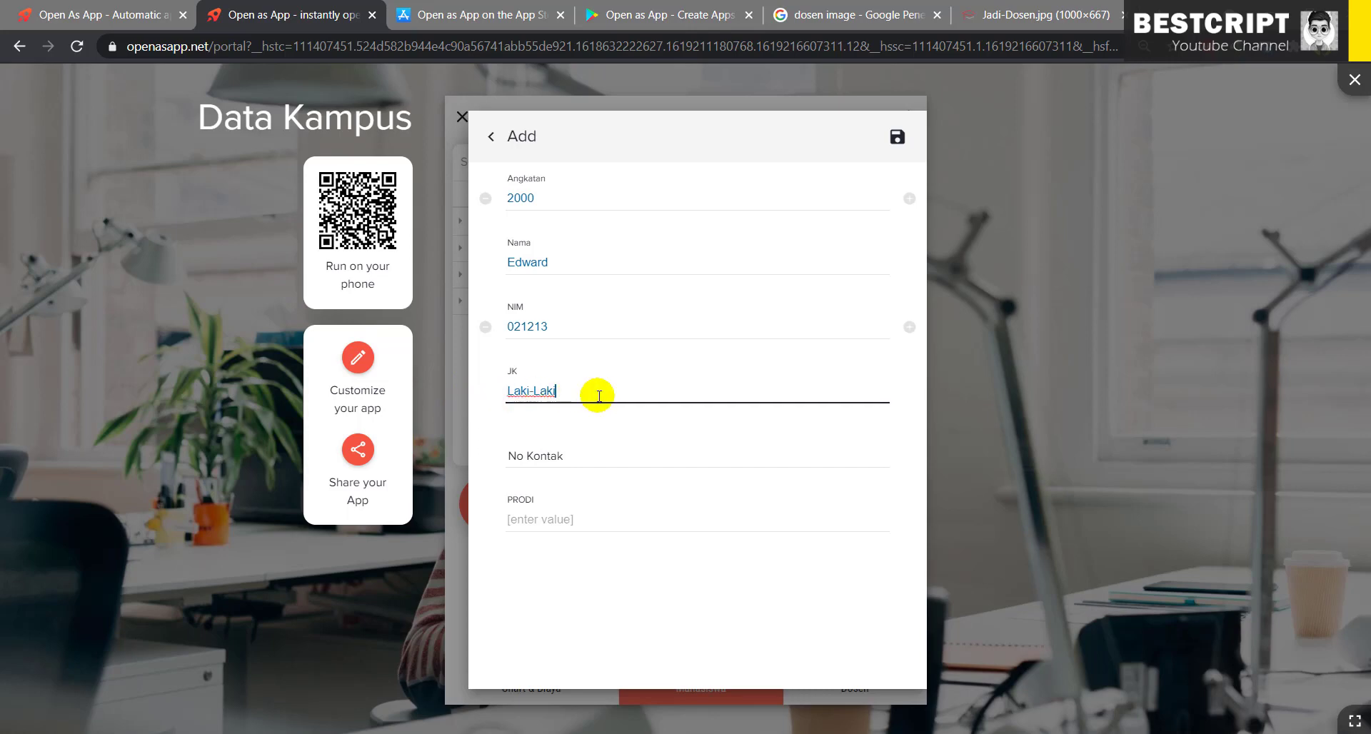
drag(593, 395, 423, 384)
key(ctrl+c)
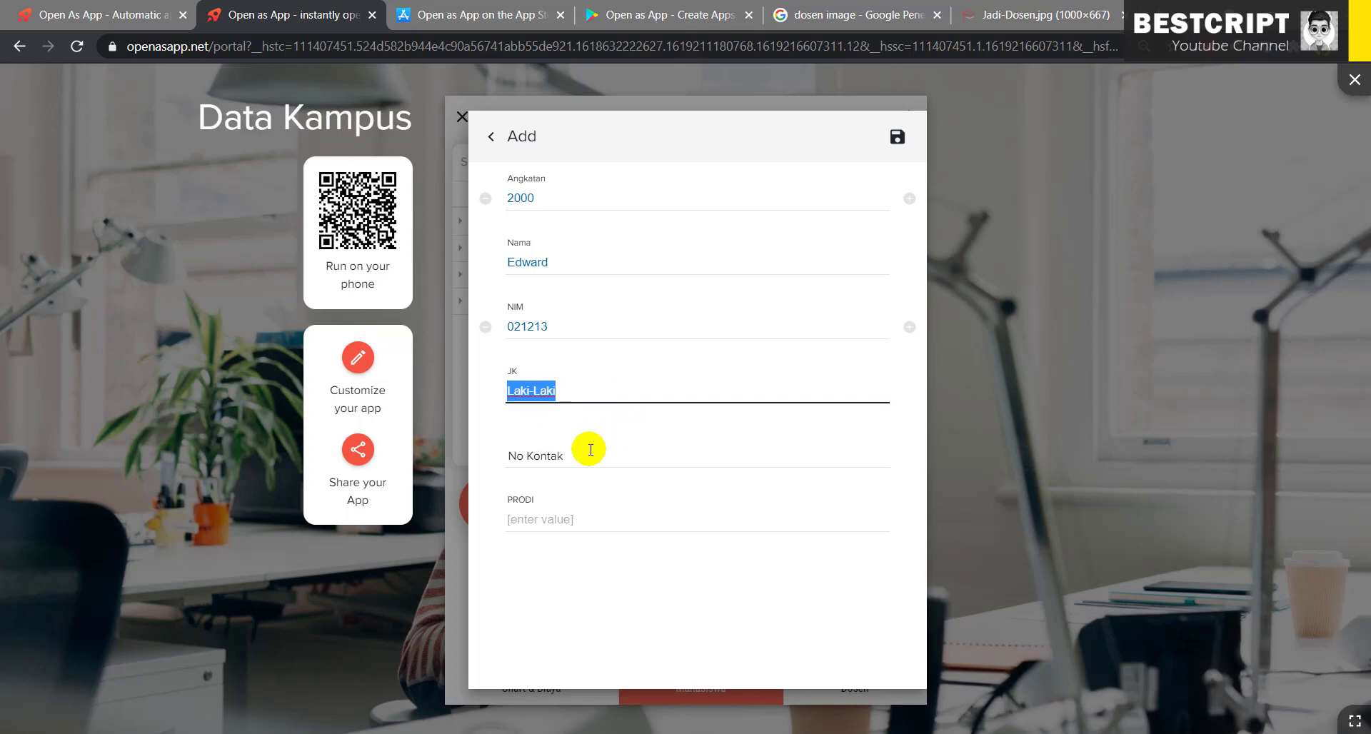
- Enter the contact number and PRODI TI-S1, save, and check the Angkatan 2000 group
click(573, 449)
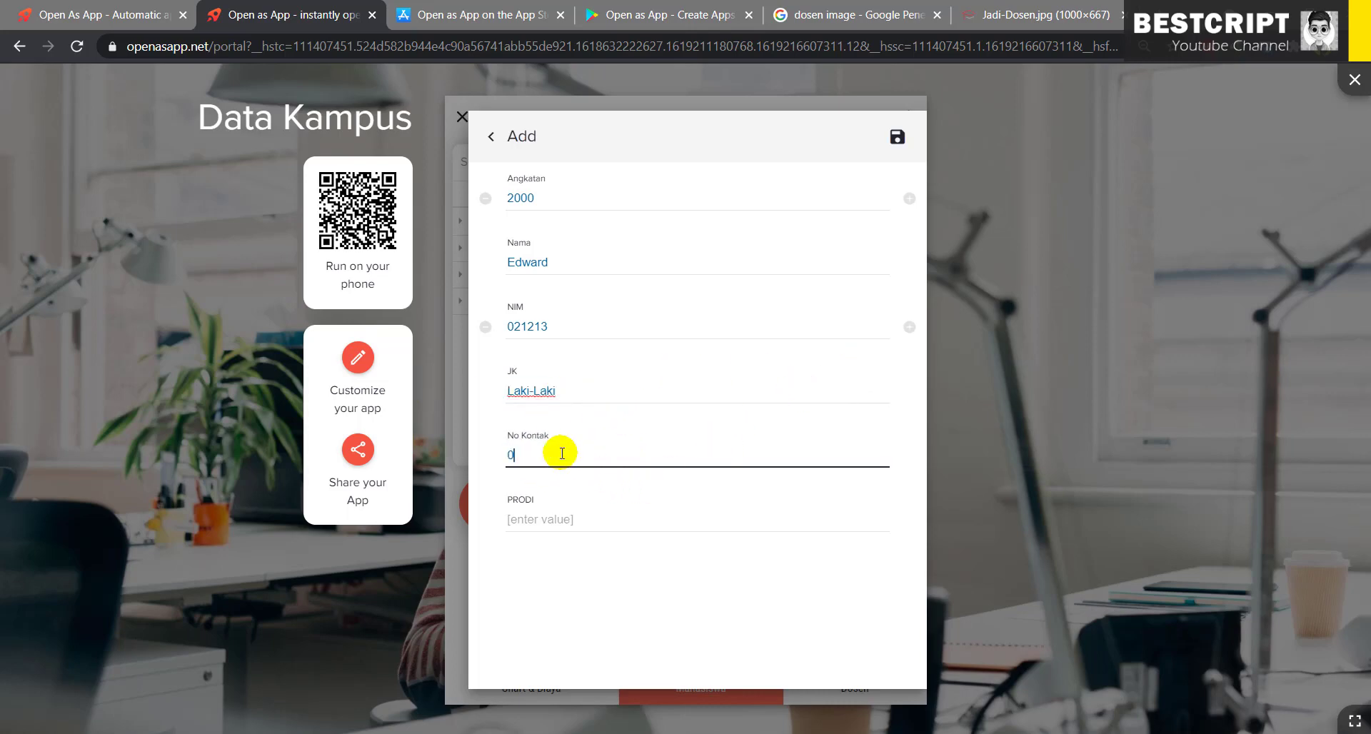
click(537, 522)
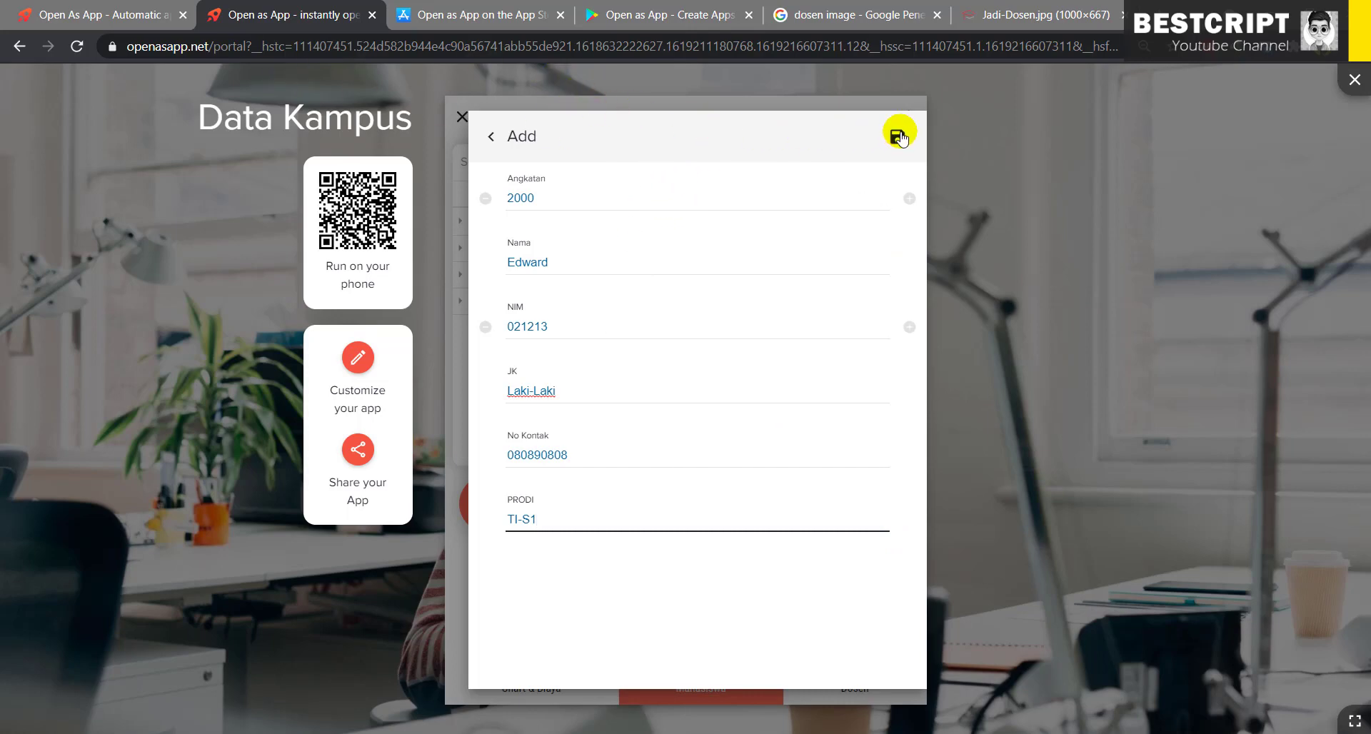
click(898, 138)
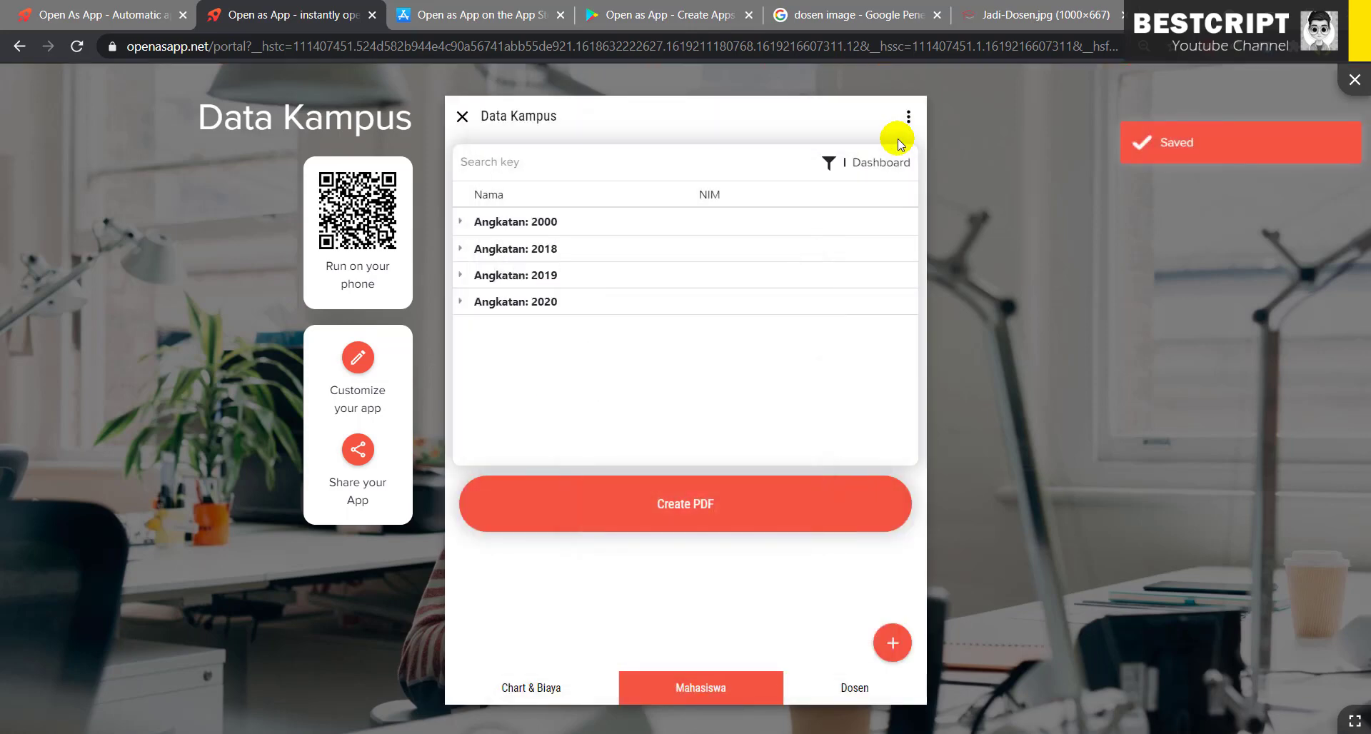
click(532, 229)
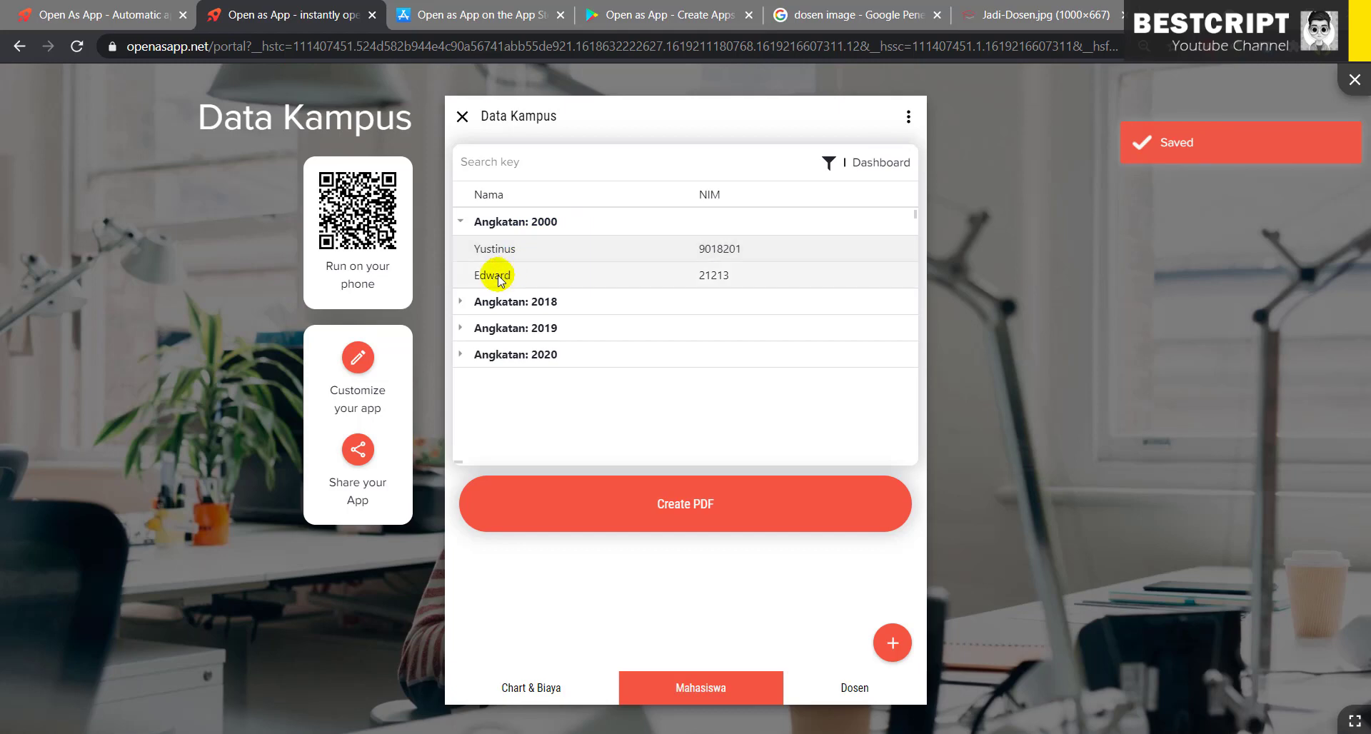
- Start another student record with Angkatan 2001, the student's name and NIM
click(509, 221)
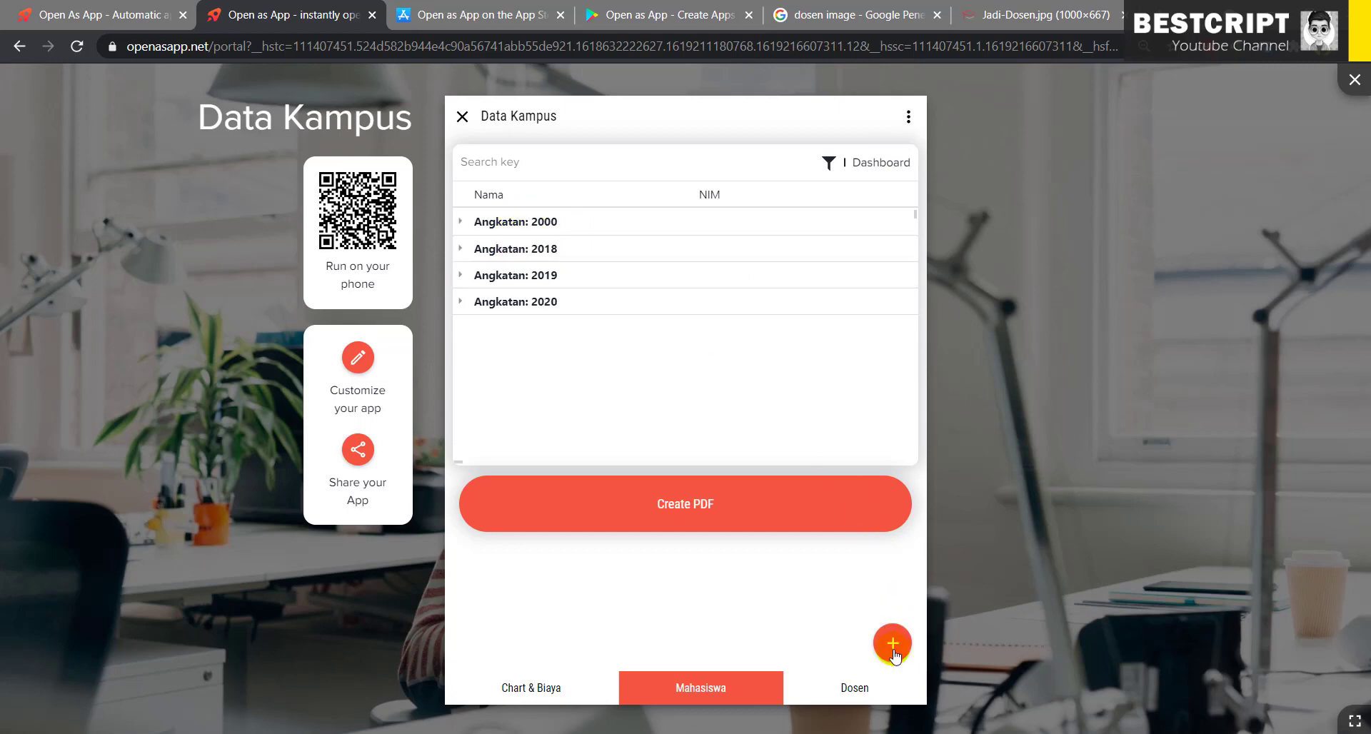
click(893, 642)
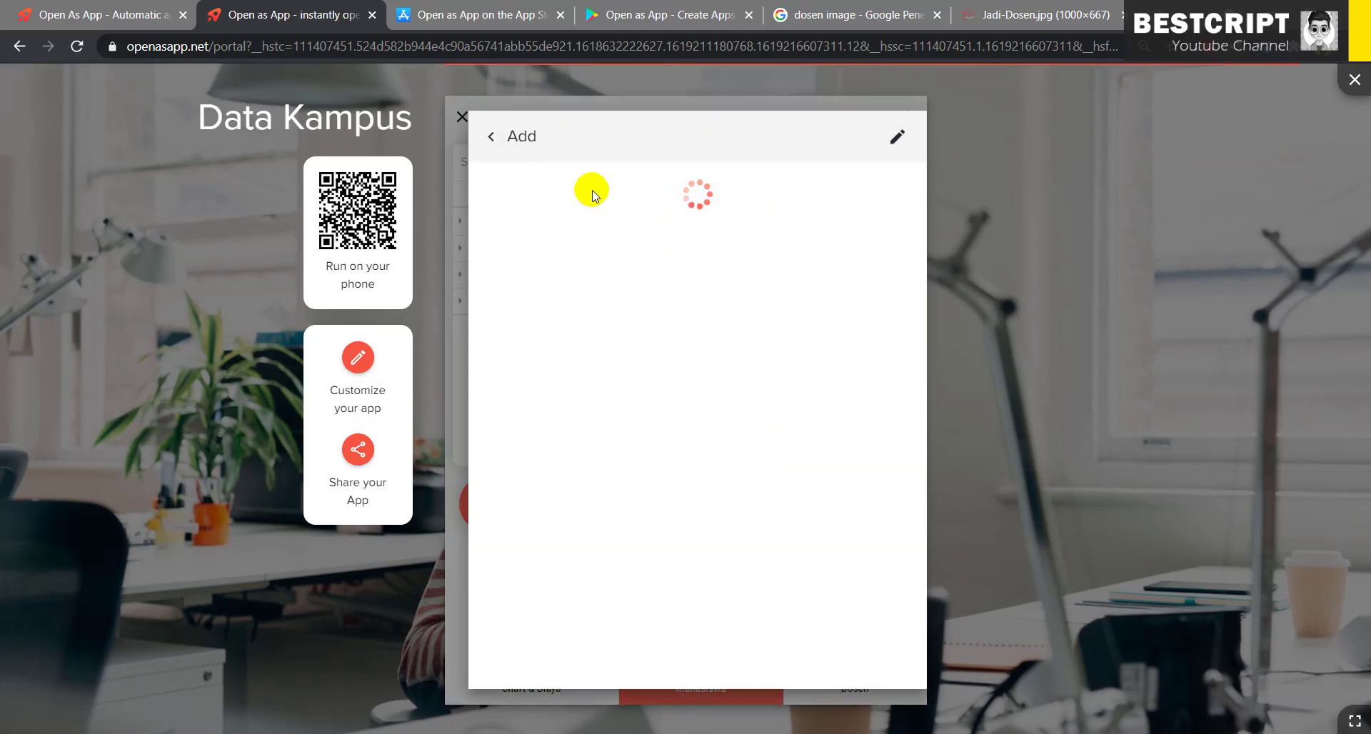
click(618, 193)
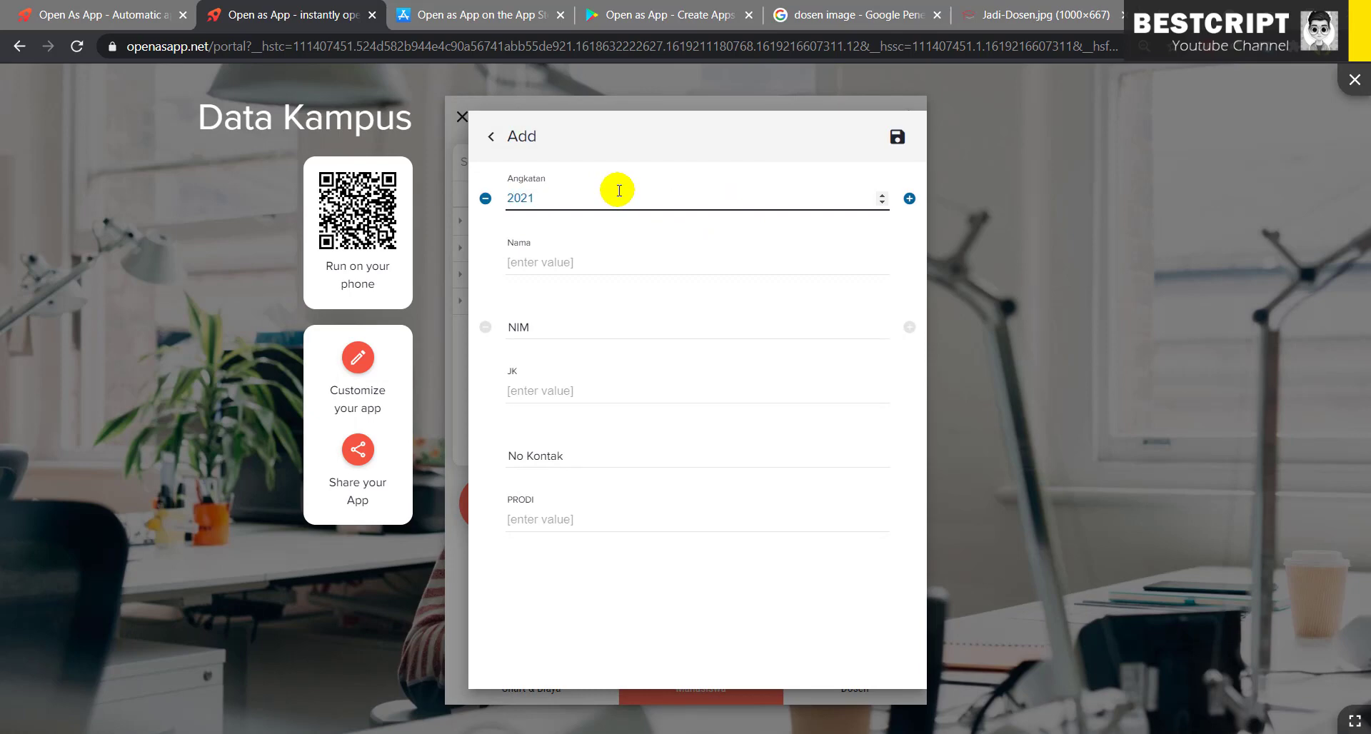
drag(539, 199, 516, 198)
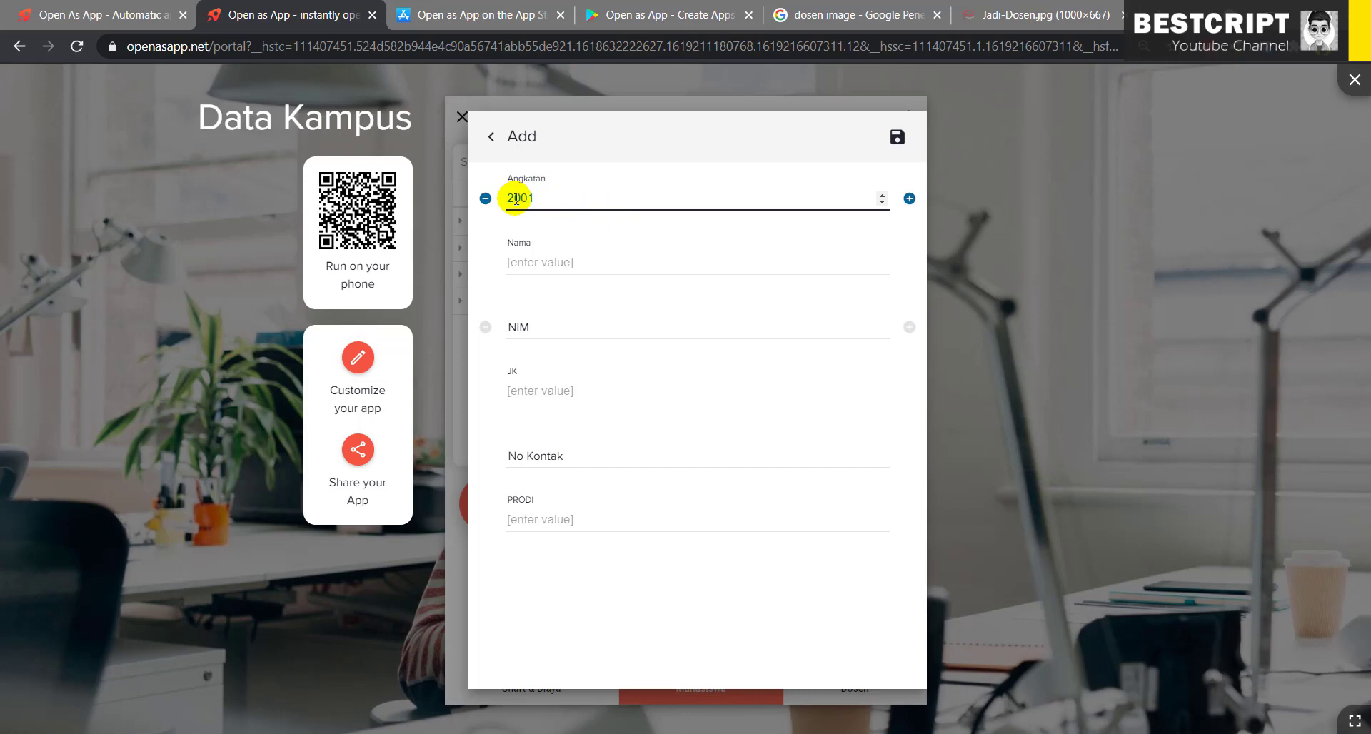
click(541, 262)
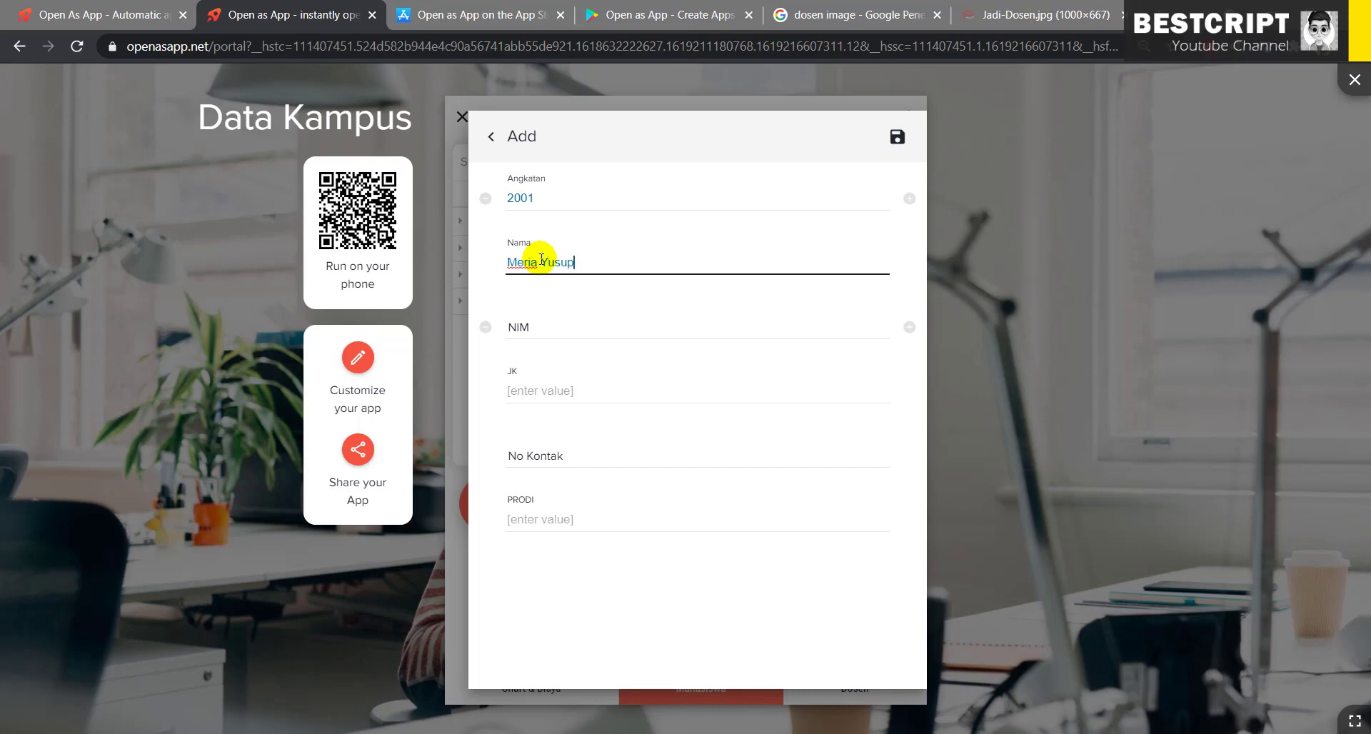
click(542, 325)
text(0121212)
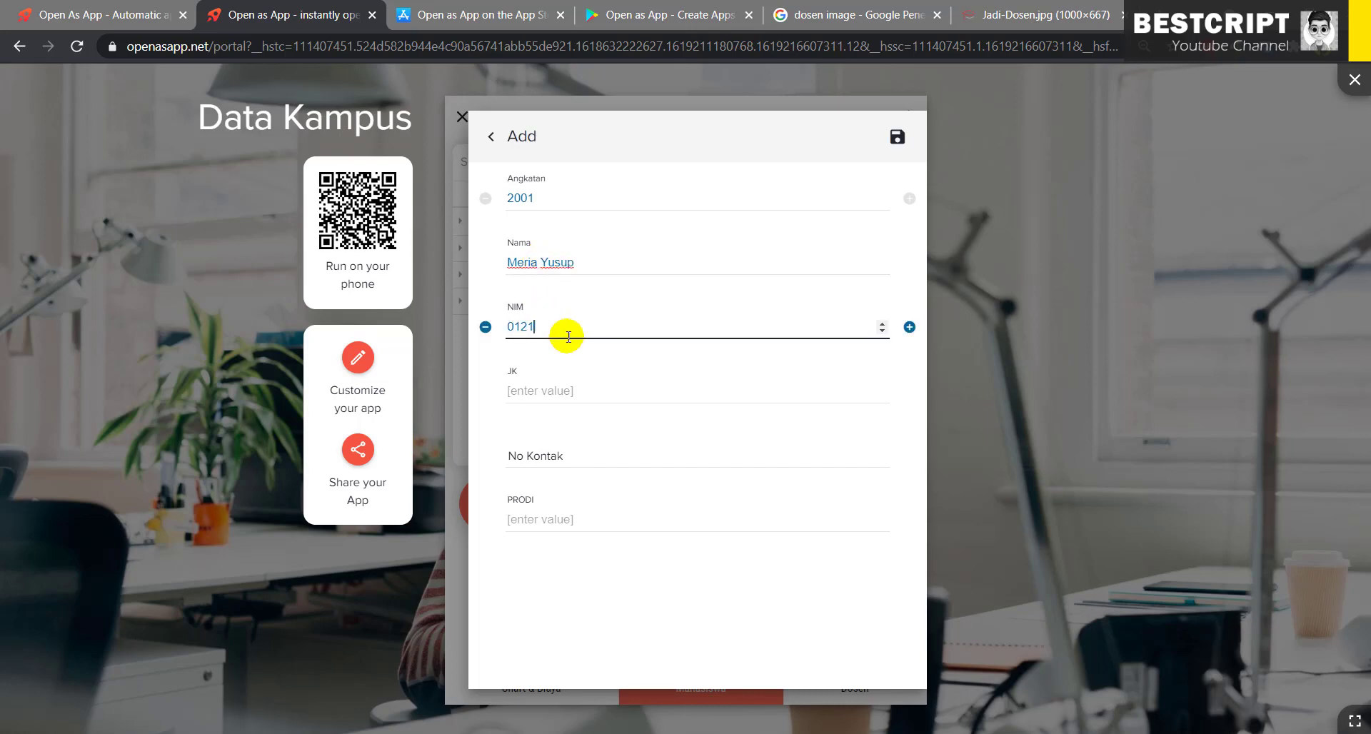
- Set gender Wanita, the contact number and PRODI TI-S1, then save the record
click(563, 389)
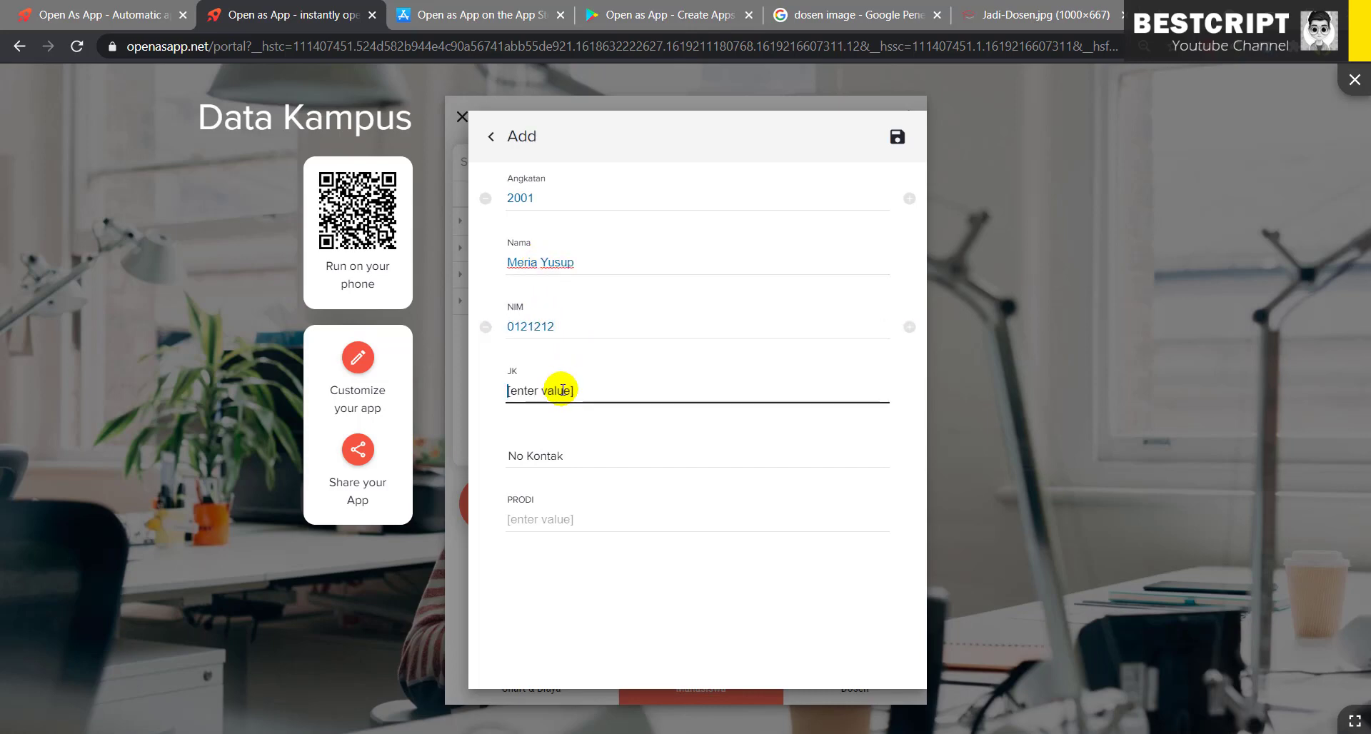
text(Wanita)
click(550, 455)
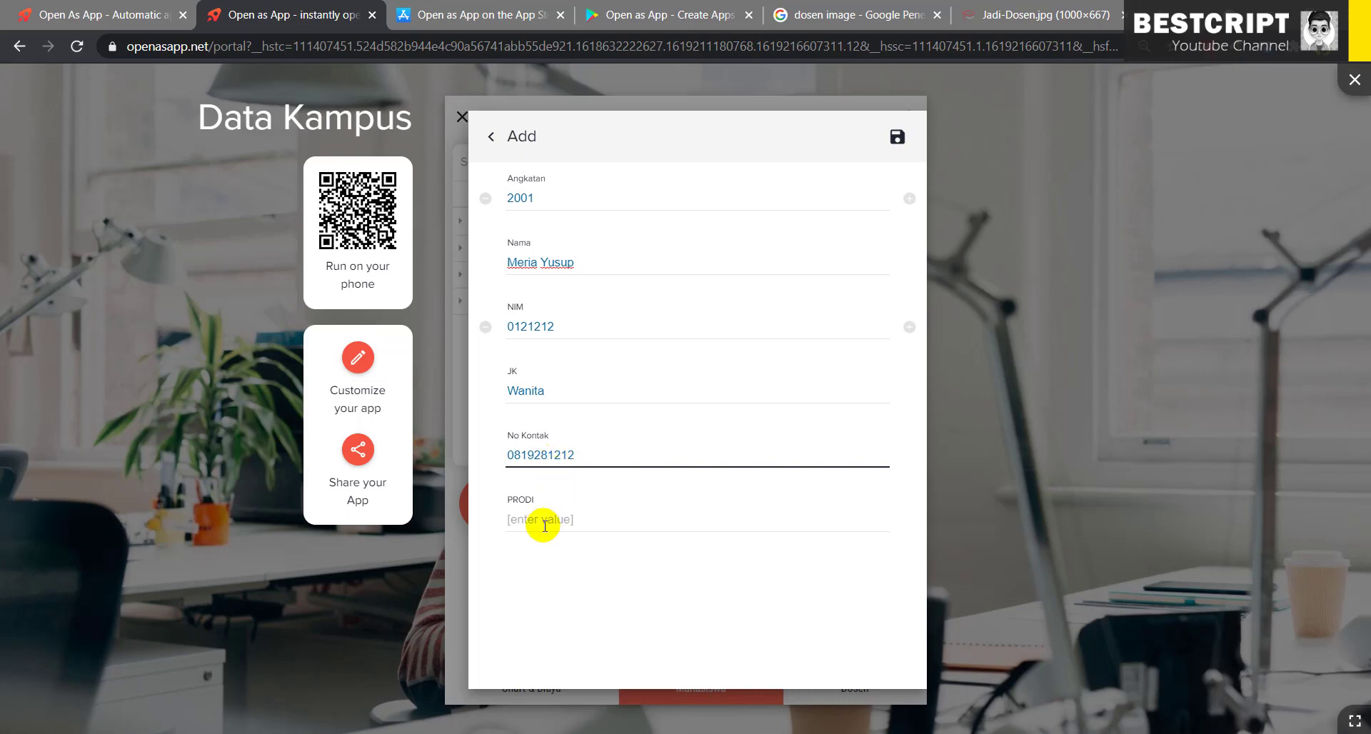
click(544, 522)
key(ctrl+v)
drag(572, 523, 488, 524)
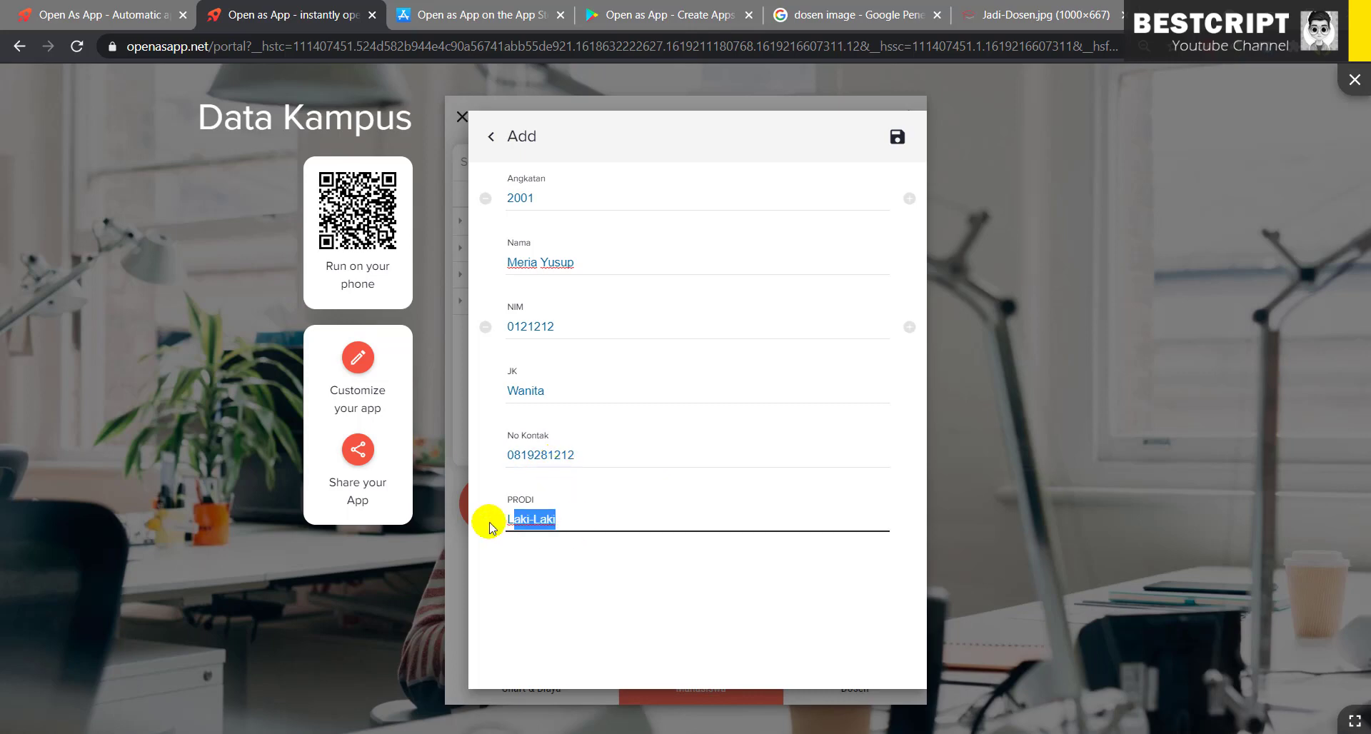
text(TI-S1)
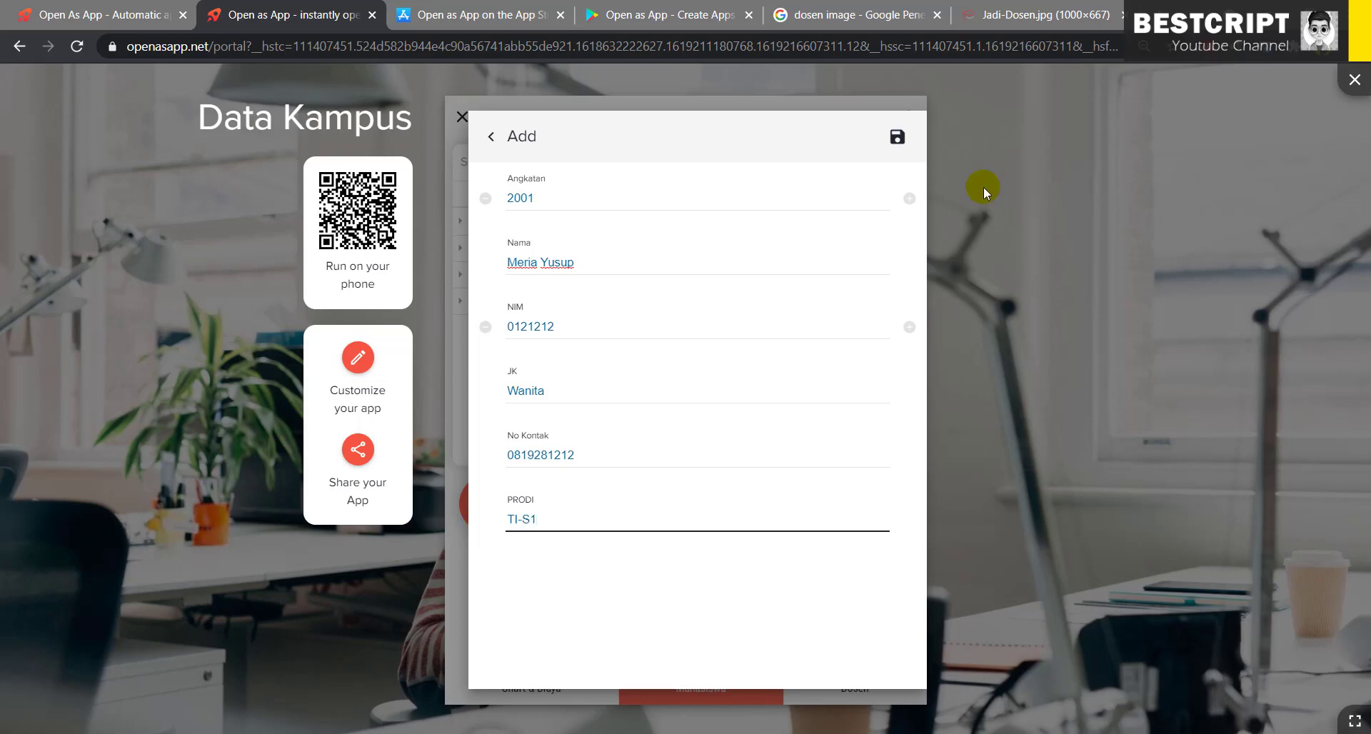
click(898, 137)
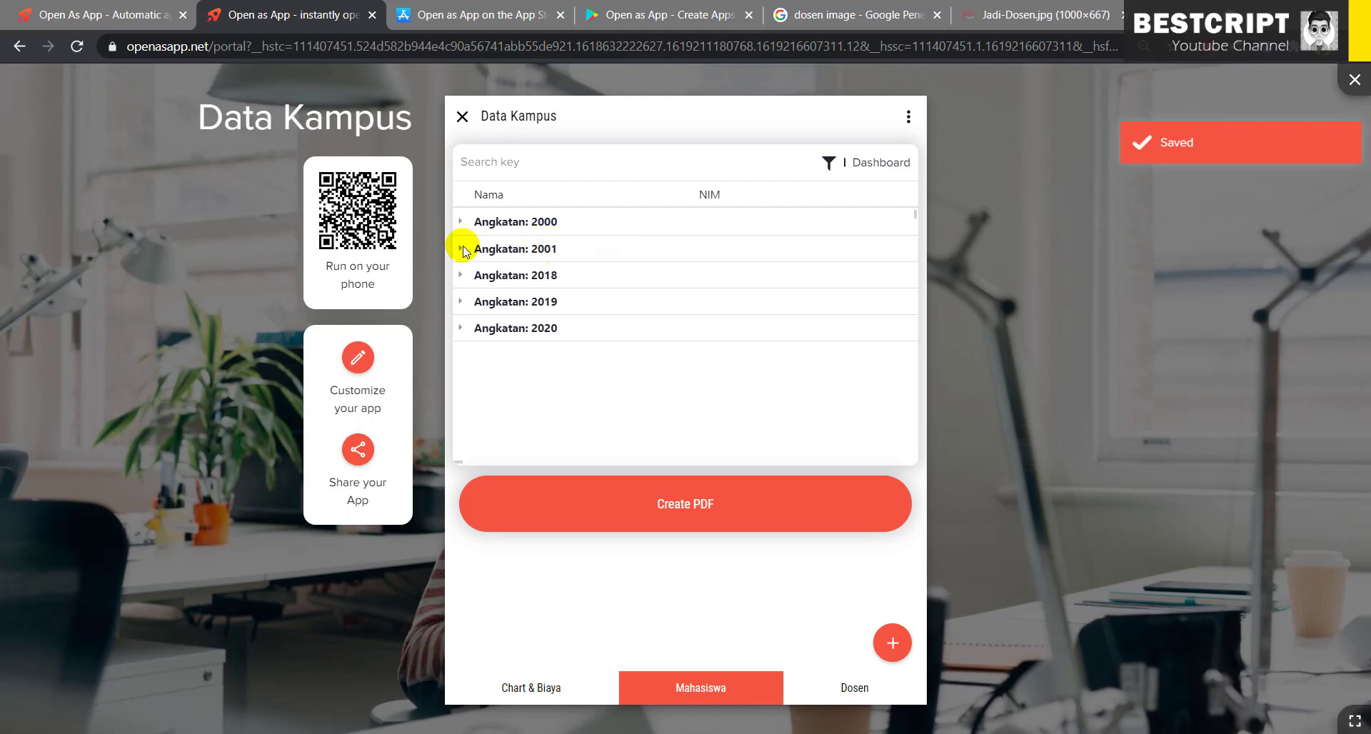
- Check the new Angkatan 2001 group, then go to the Dosen list and the lecturer photo tab
click(461, 250)
click(461, 250)
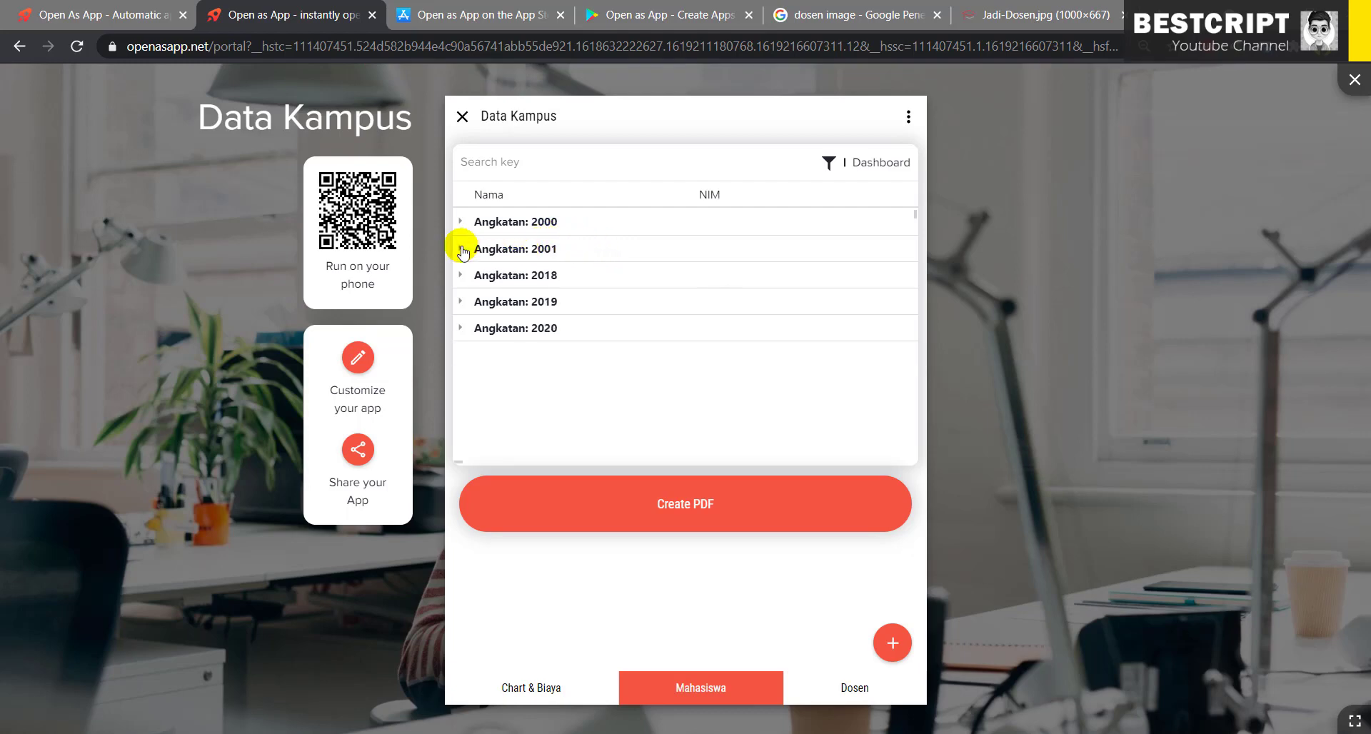
click(848, 698)
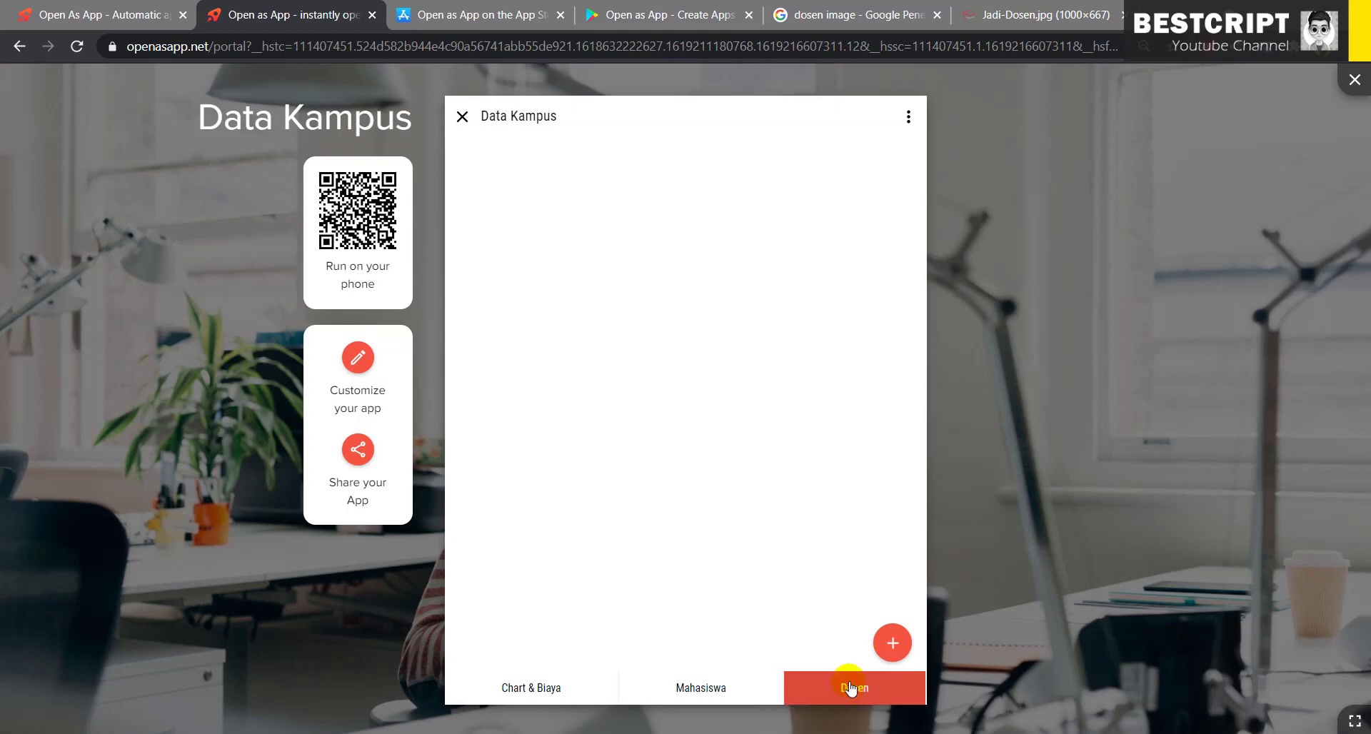
click(1039, 7)
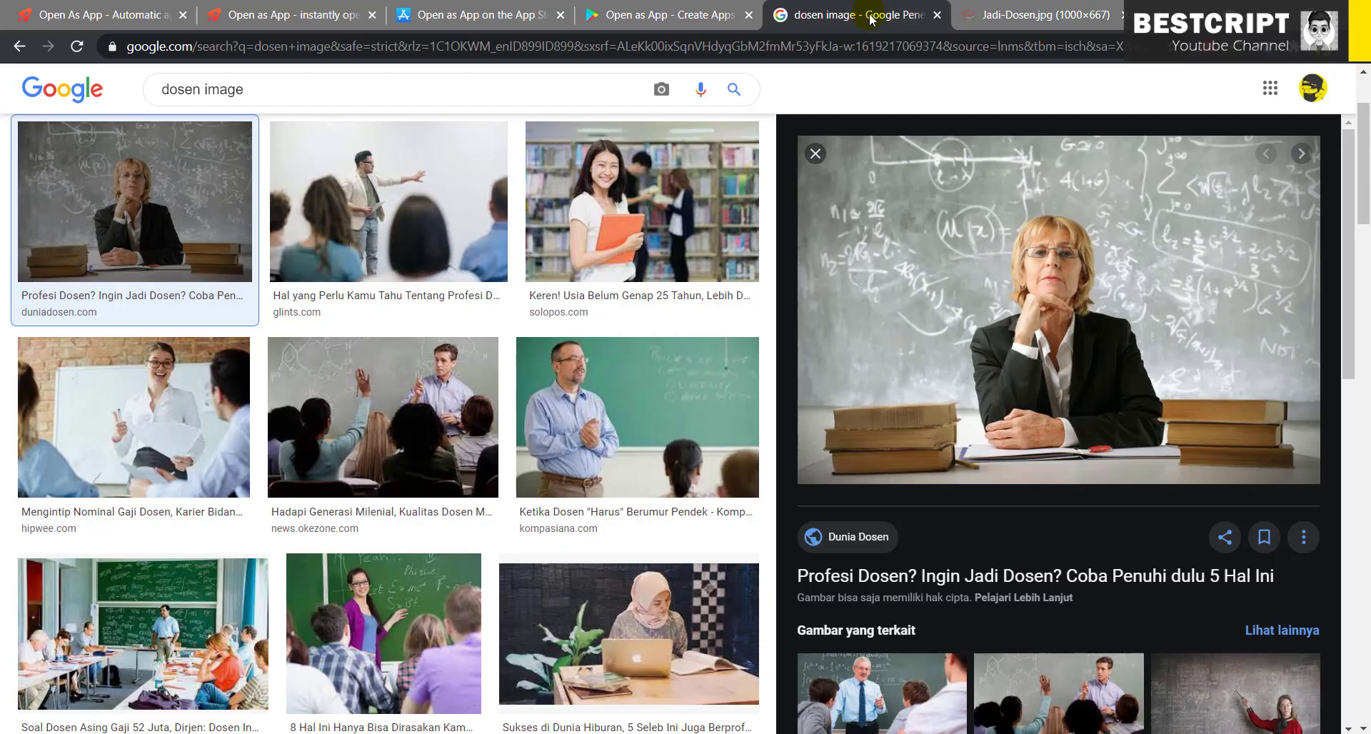
- Open the Ketika Dosen "Harus" Berumur Pendek image from the dosen results in a new tab
click(893, 16)
scroll(1196, 455, down, 3)
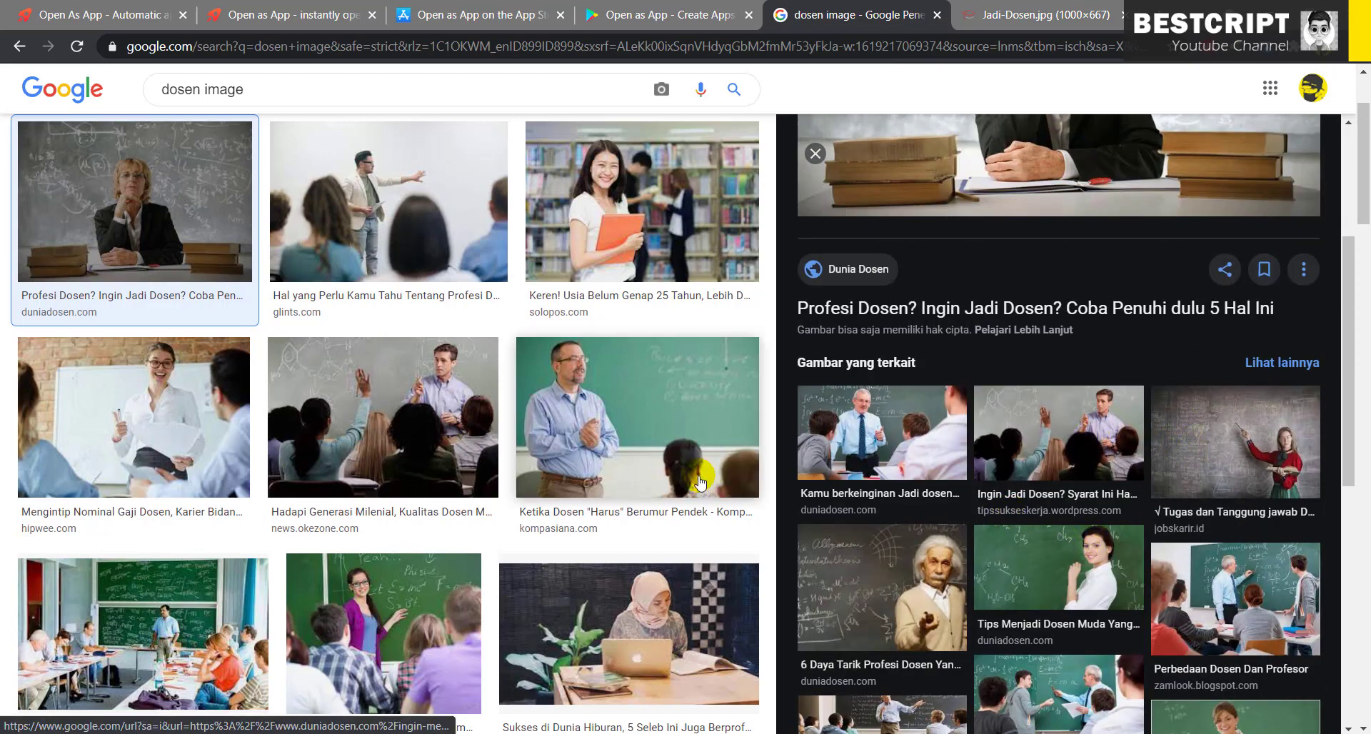
click(654, 391)
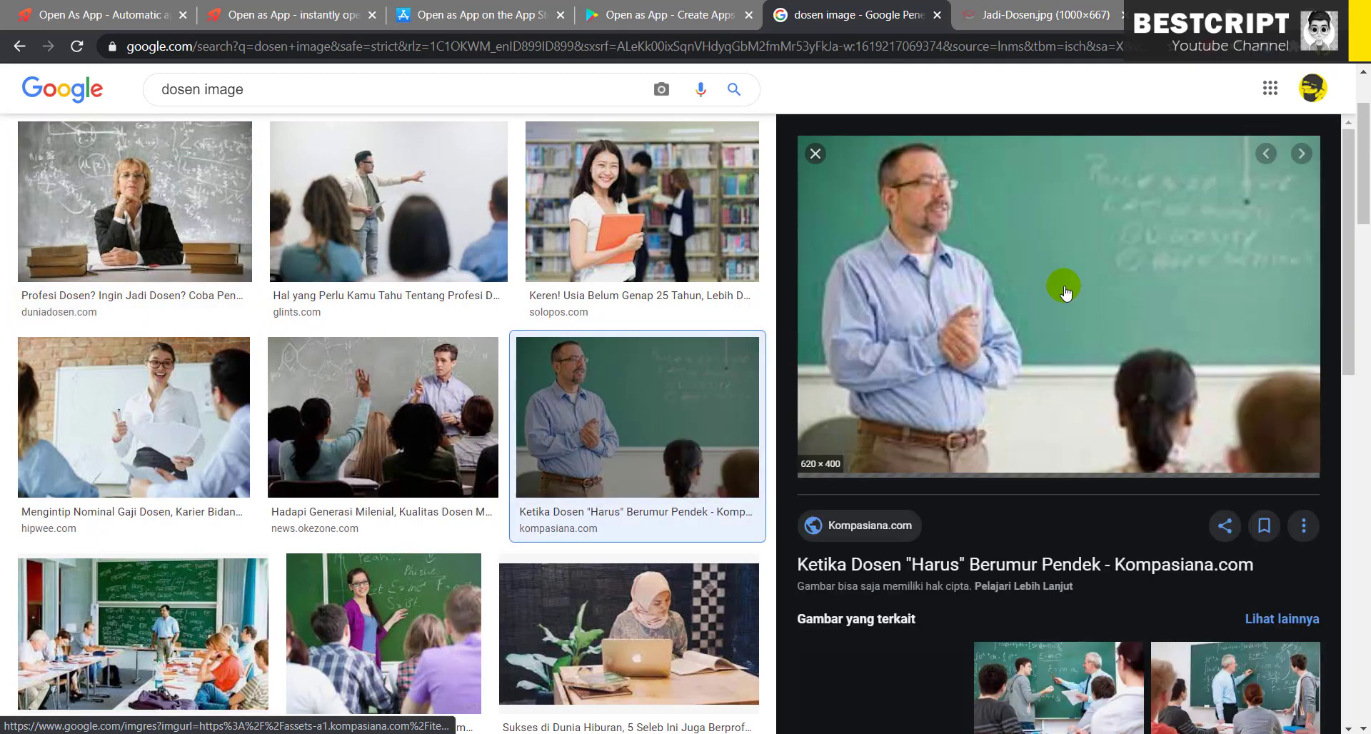
right_click(1064, 289)
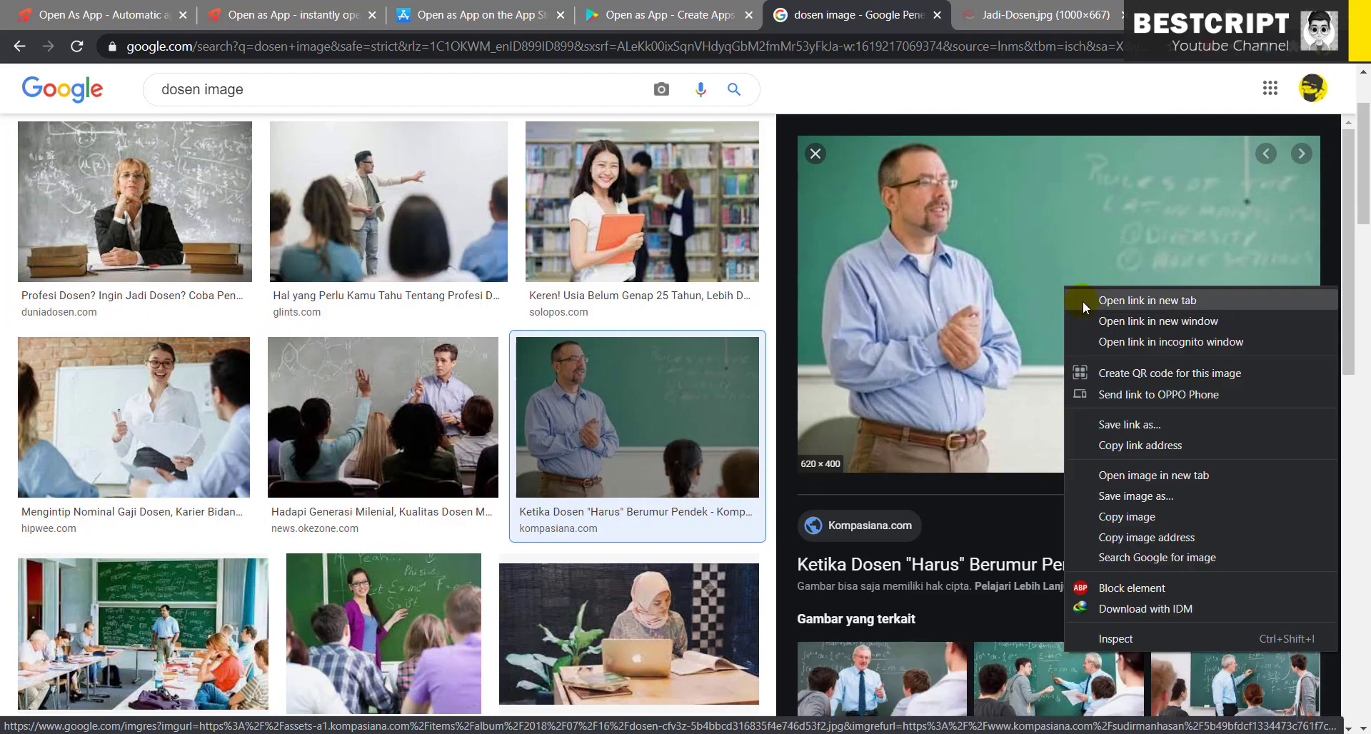
click(1143, 475)
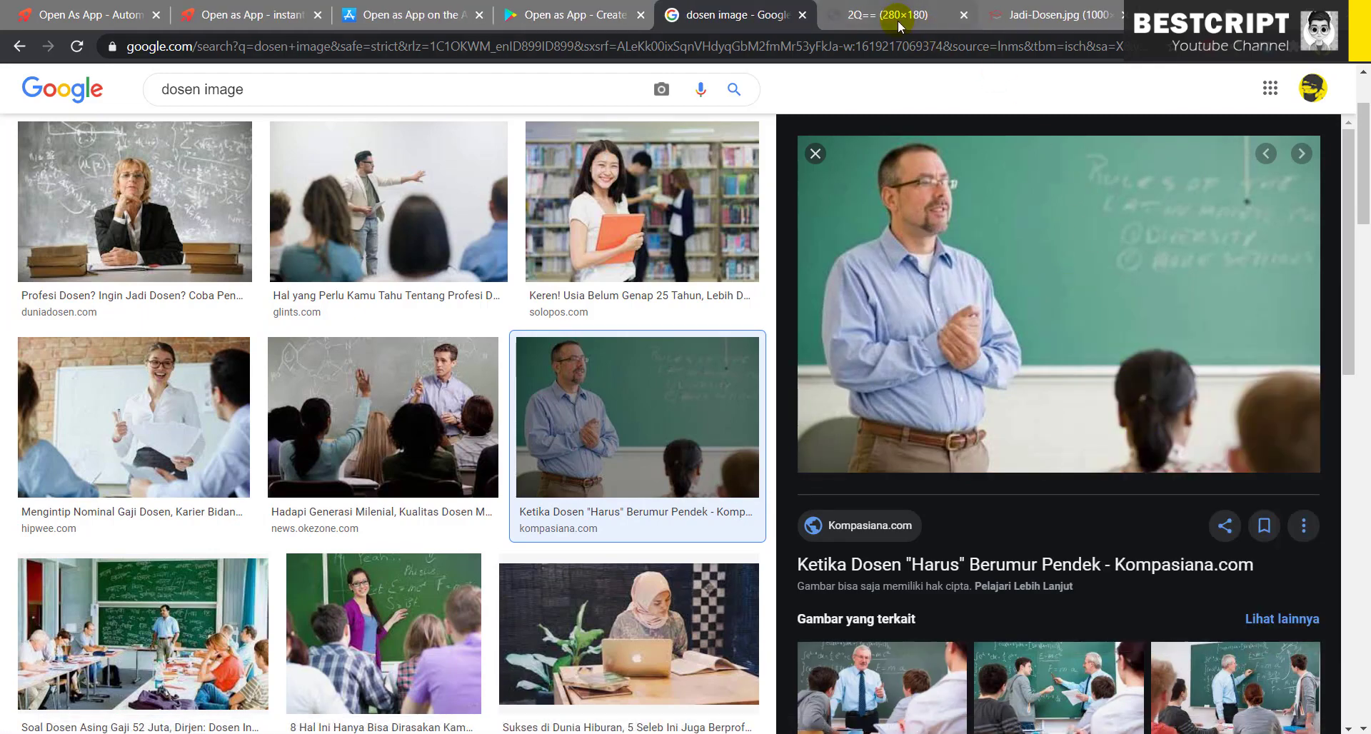
- Copy that image's address and start a new lecturer record in Data Kampus
click(897, 20)
click(837, 46)
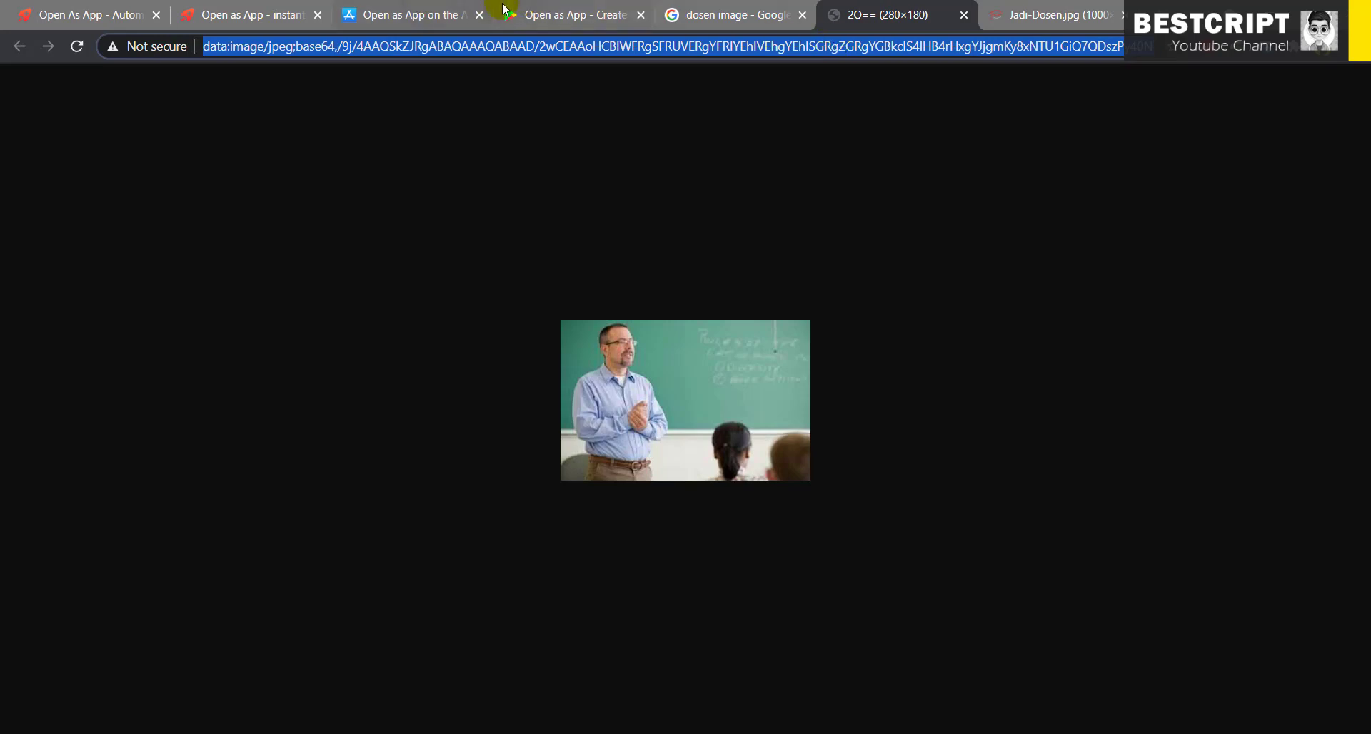
click(225, 9)
click(892, 642)
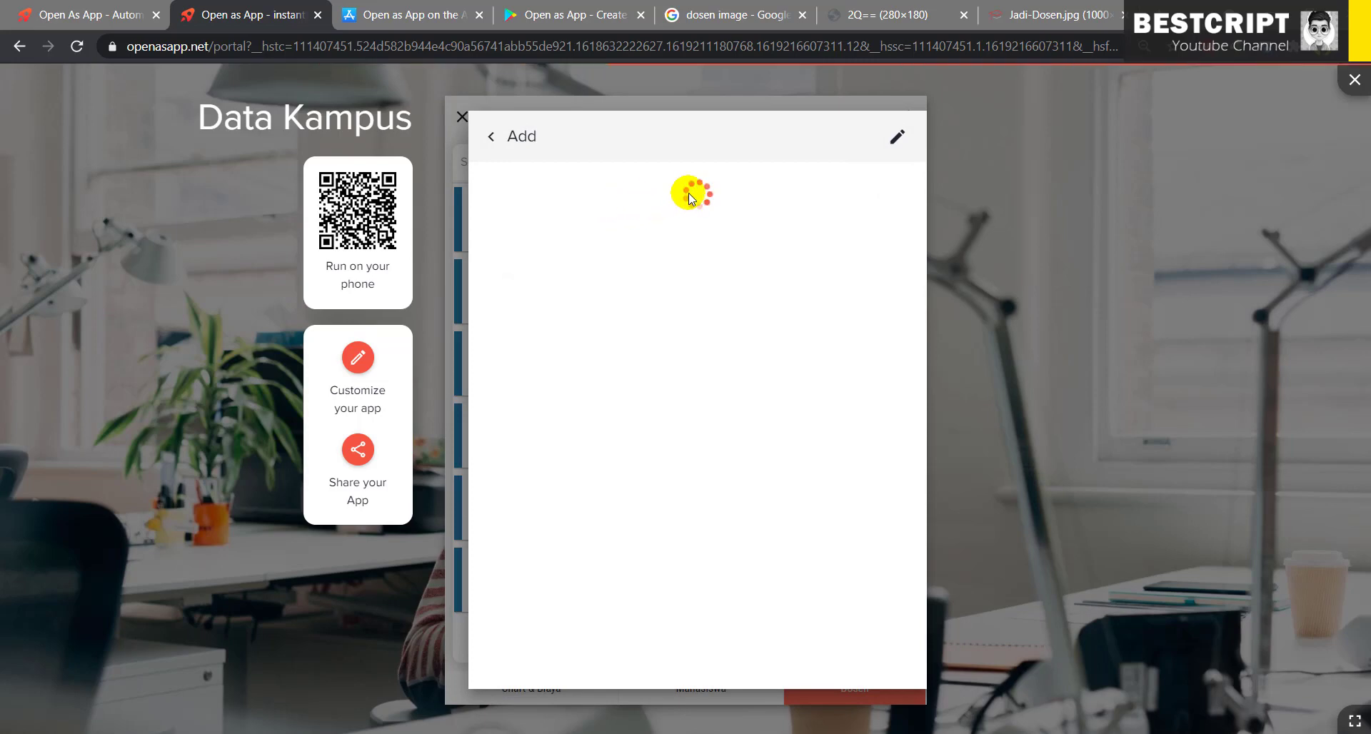
- Paste the photo address into Foto, enter name, NIDN, Pangkat Asisten Ahli, PRODI SI-S1, and save
click(590, 189)
key(ctrl+v)
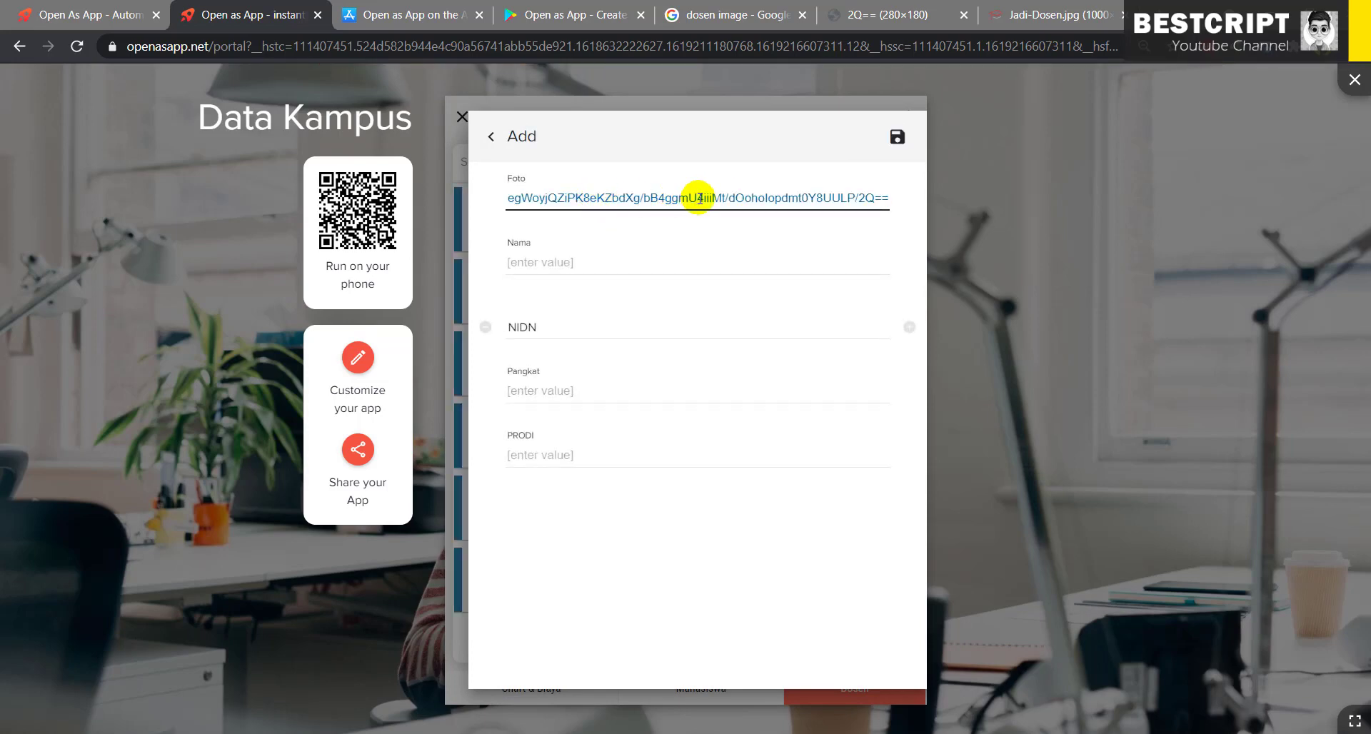
click(633, 264)
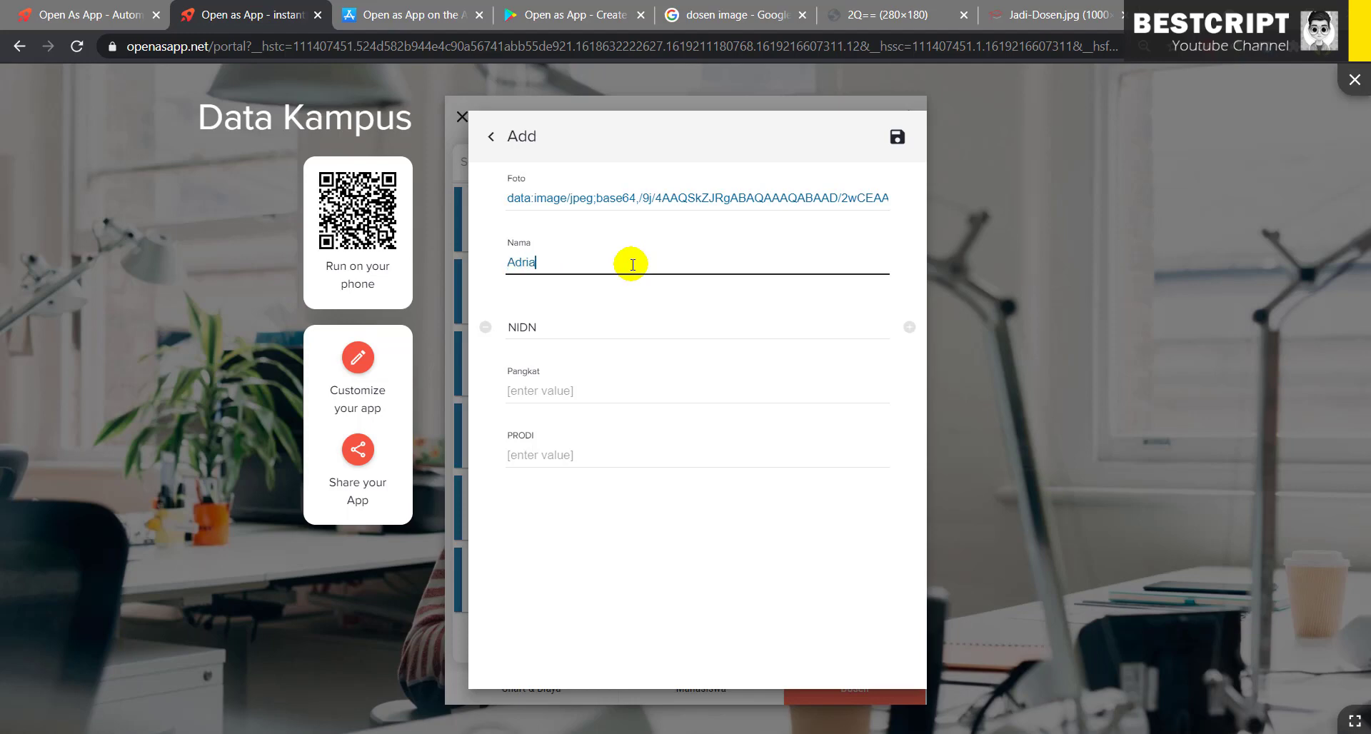
click(606, 328)
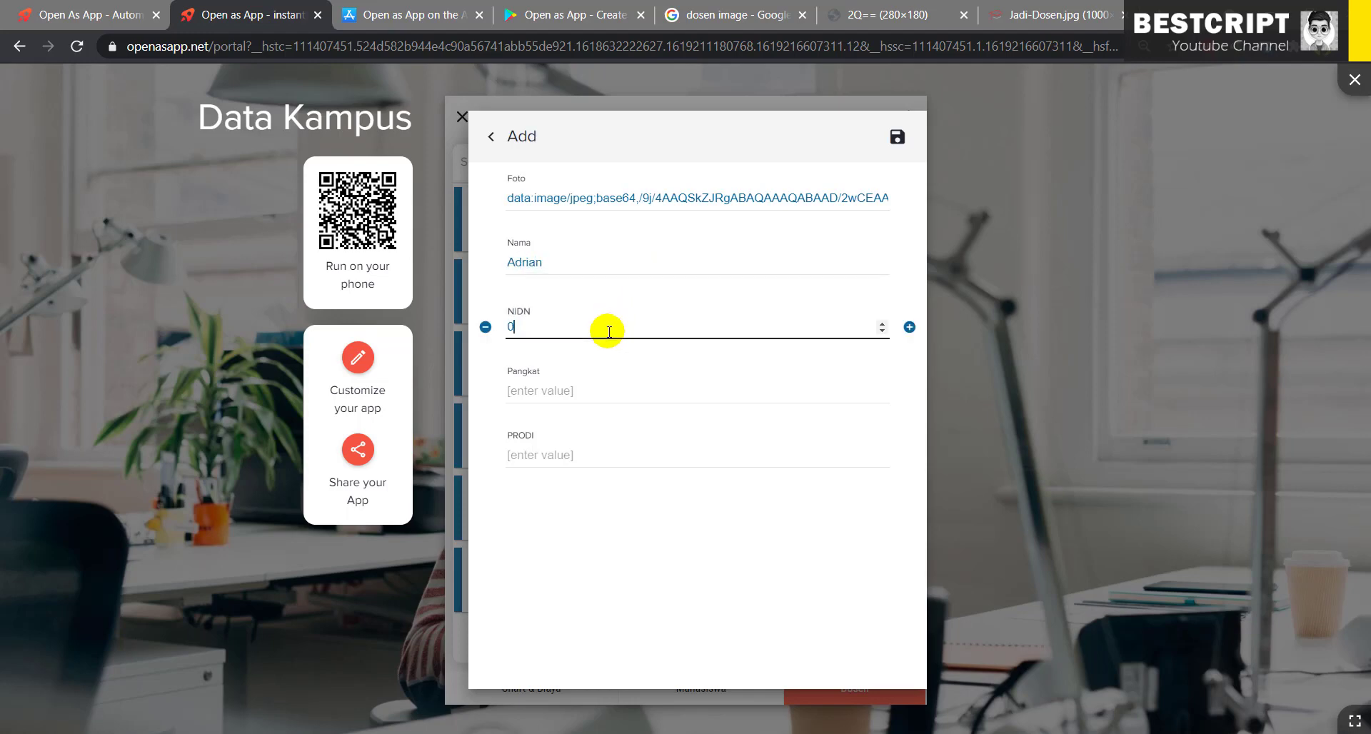
text(02121212)
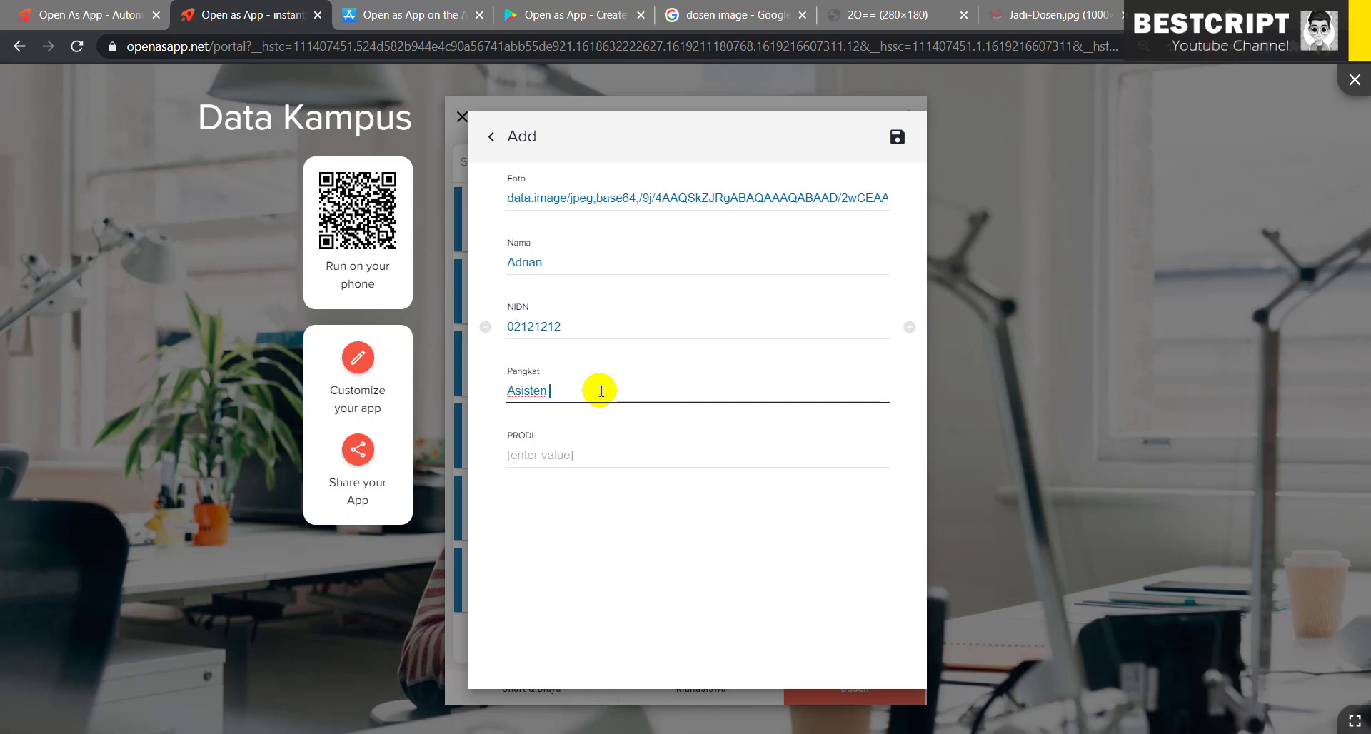
text(i)
key(Tab)
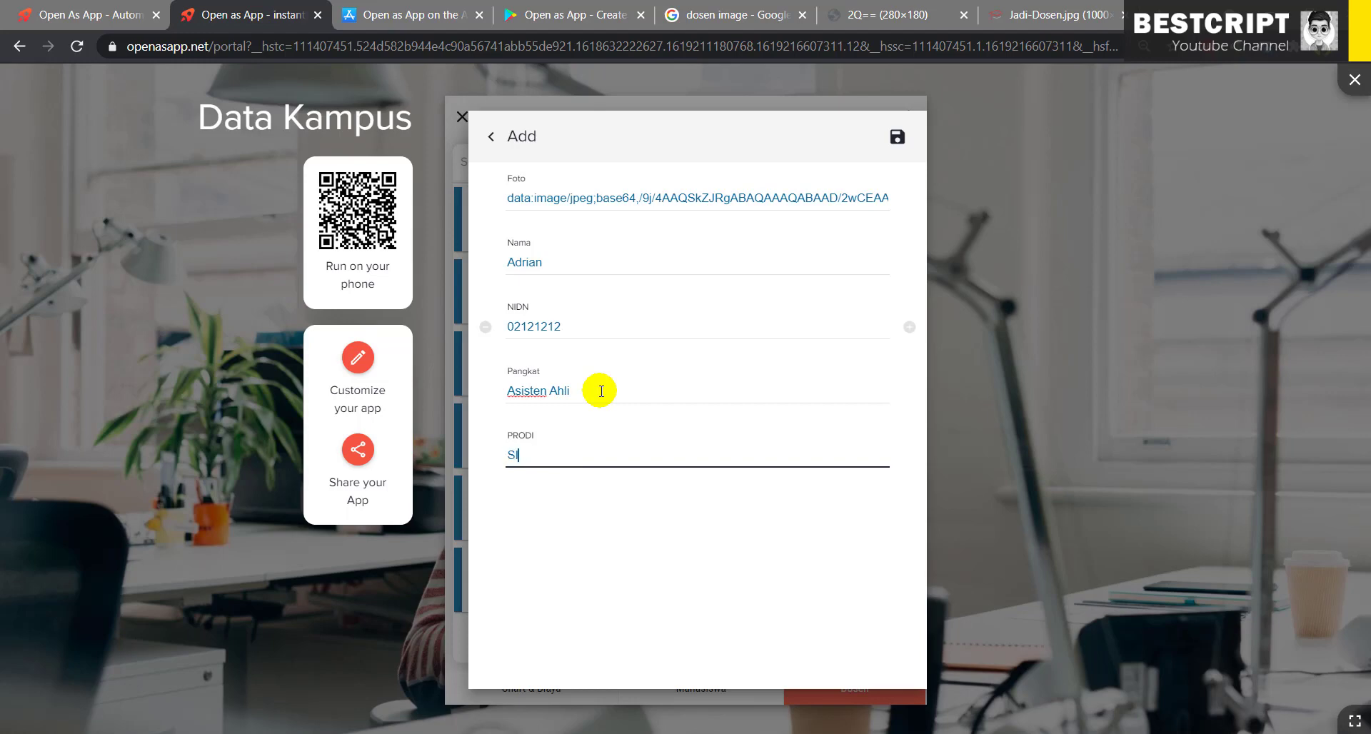
click(897, 137)
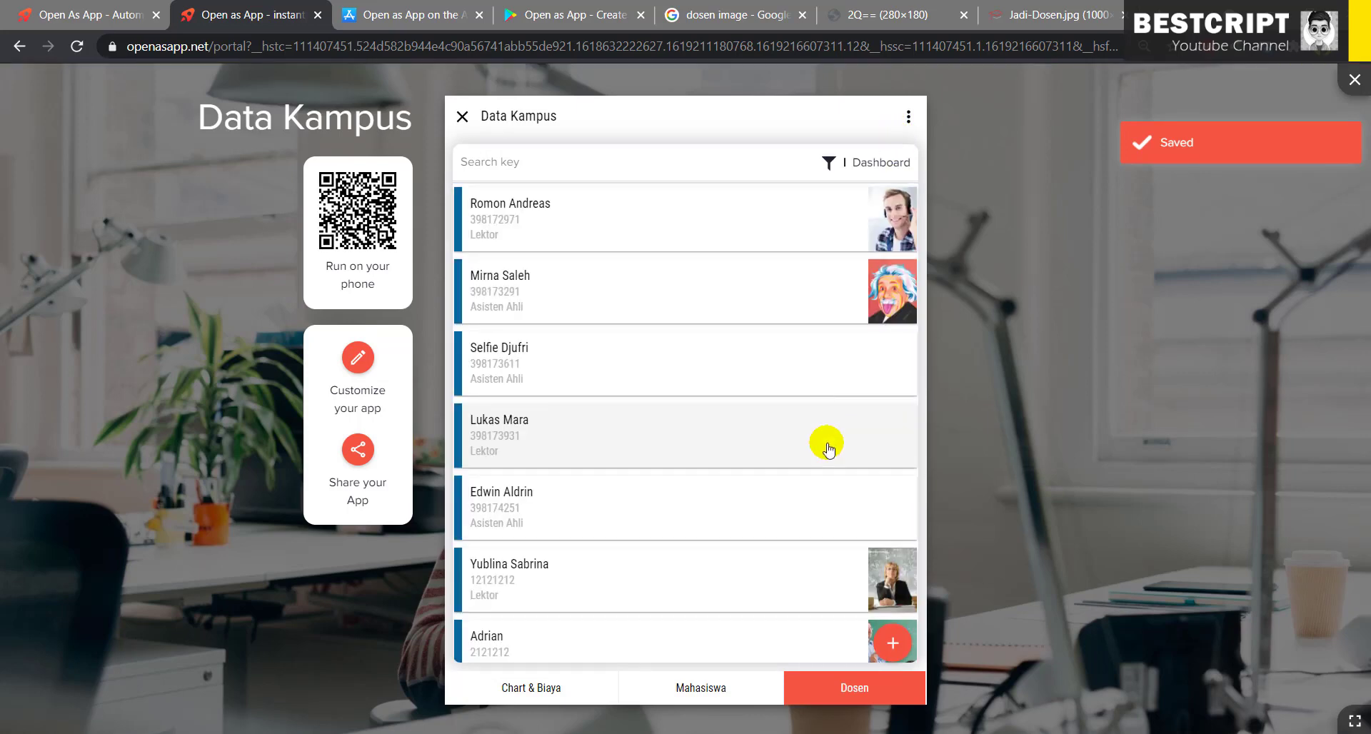
- Edit the new lecturer to add a surname and a new NIDN, save, and reopen the record
click(736, 643)
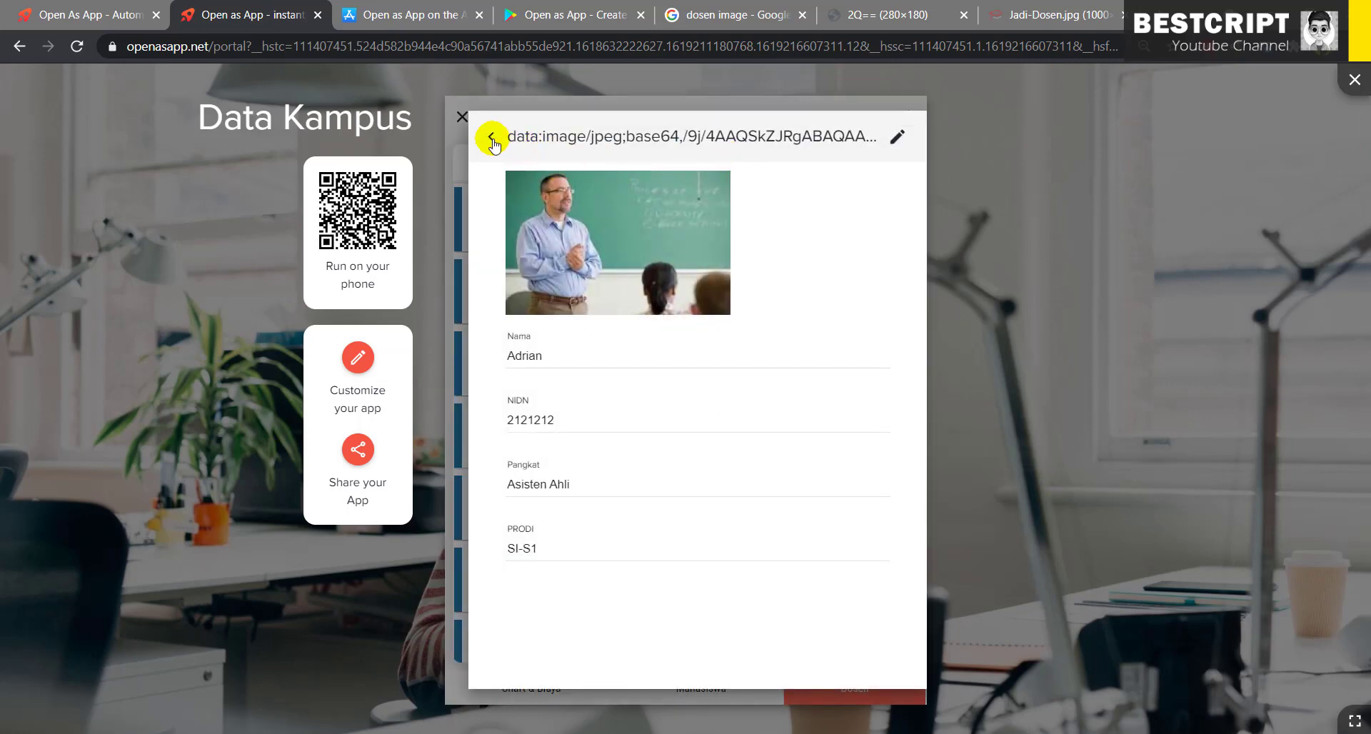
click(899, 137)
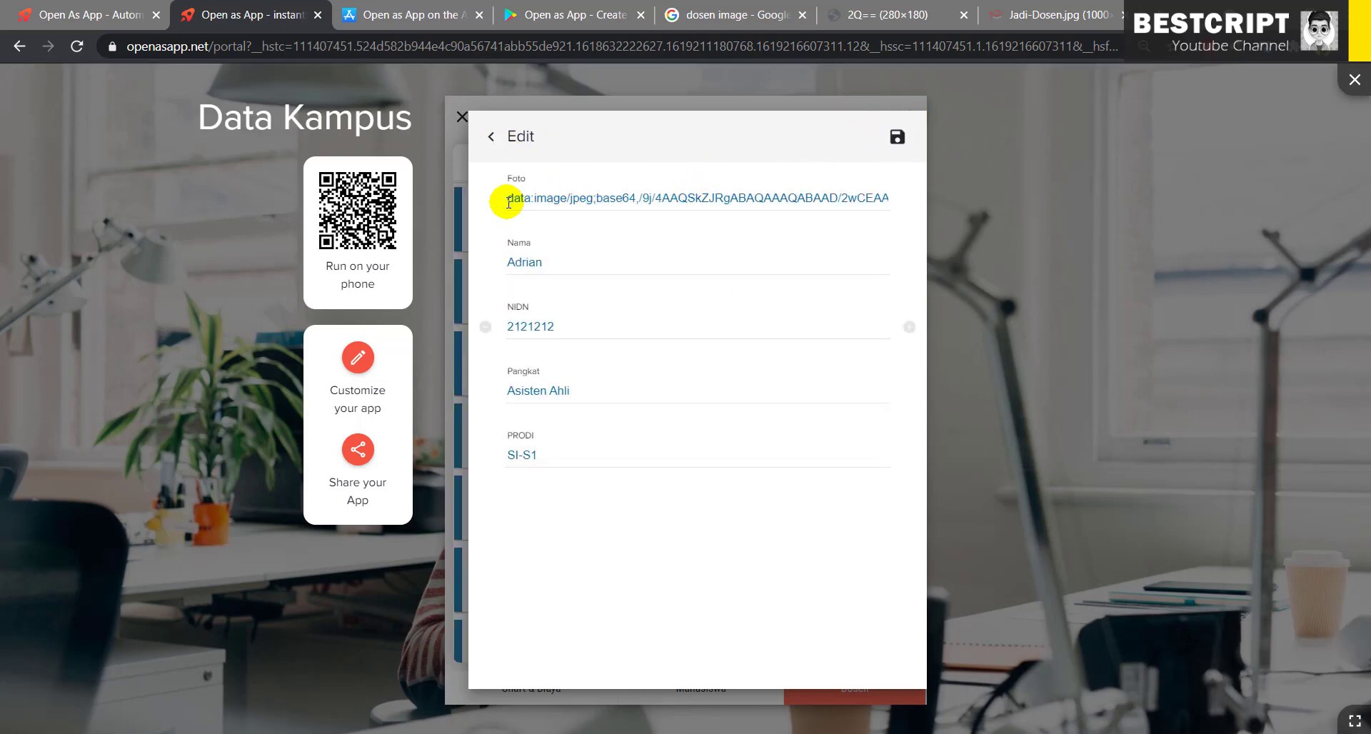
drag(505, 198, 600, 191)
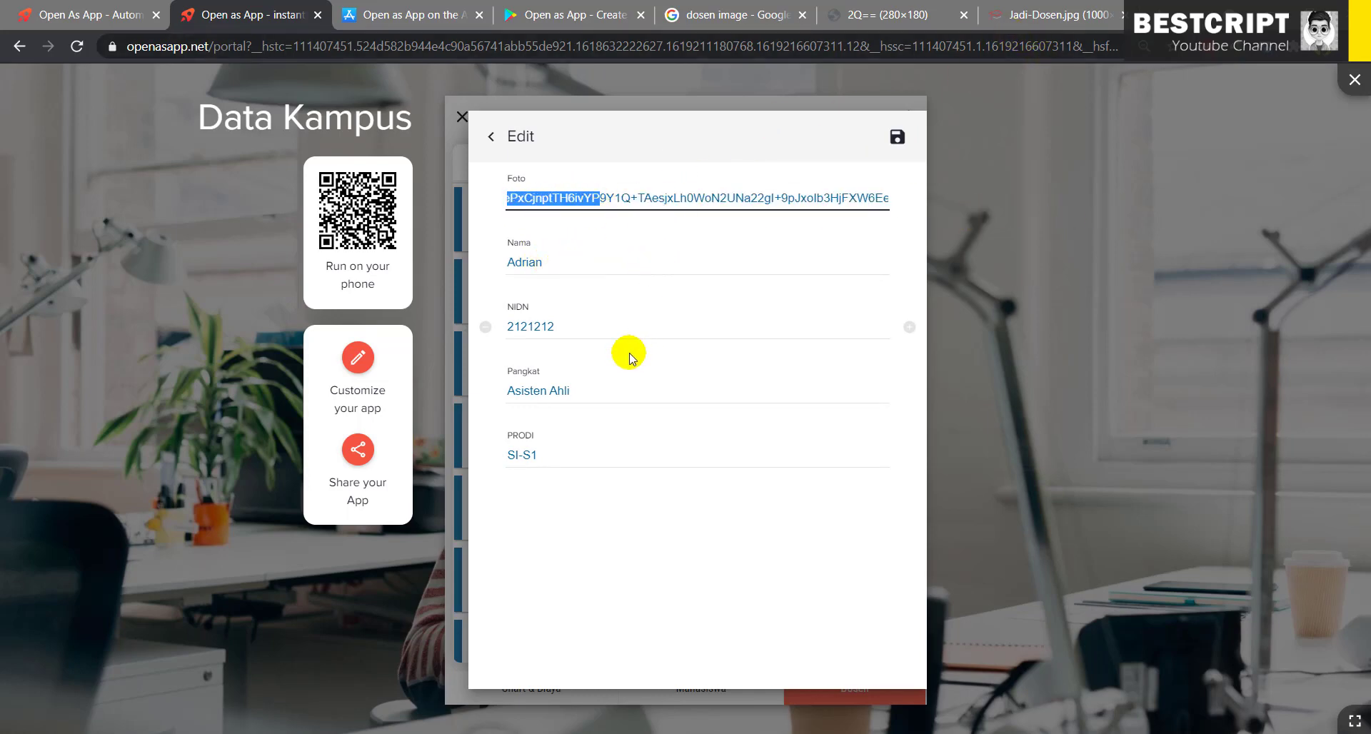
click(575, 268)
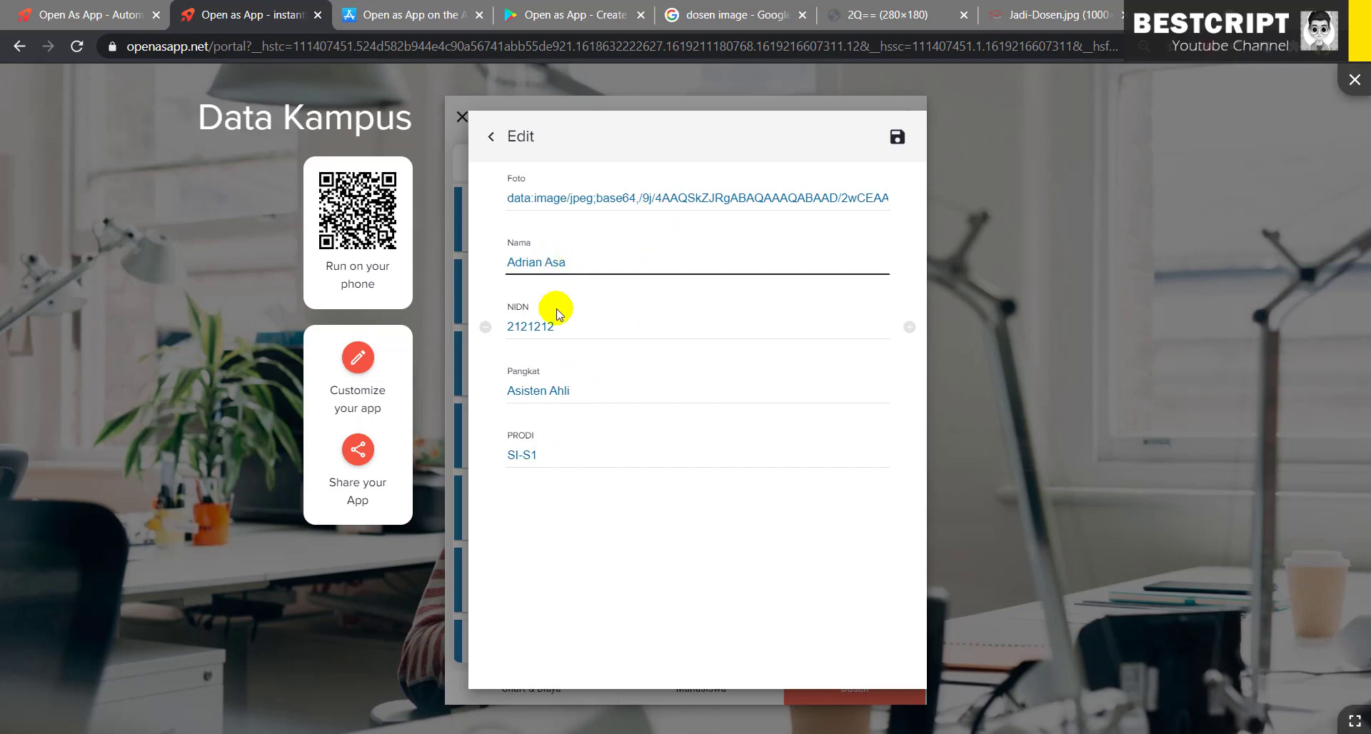
drag(566, 326, 503, 326)
text(211)
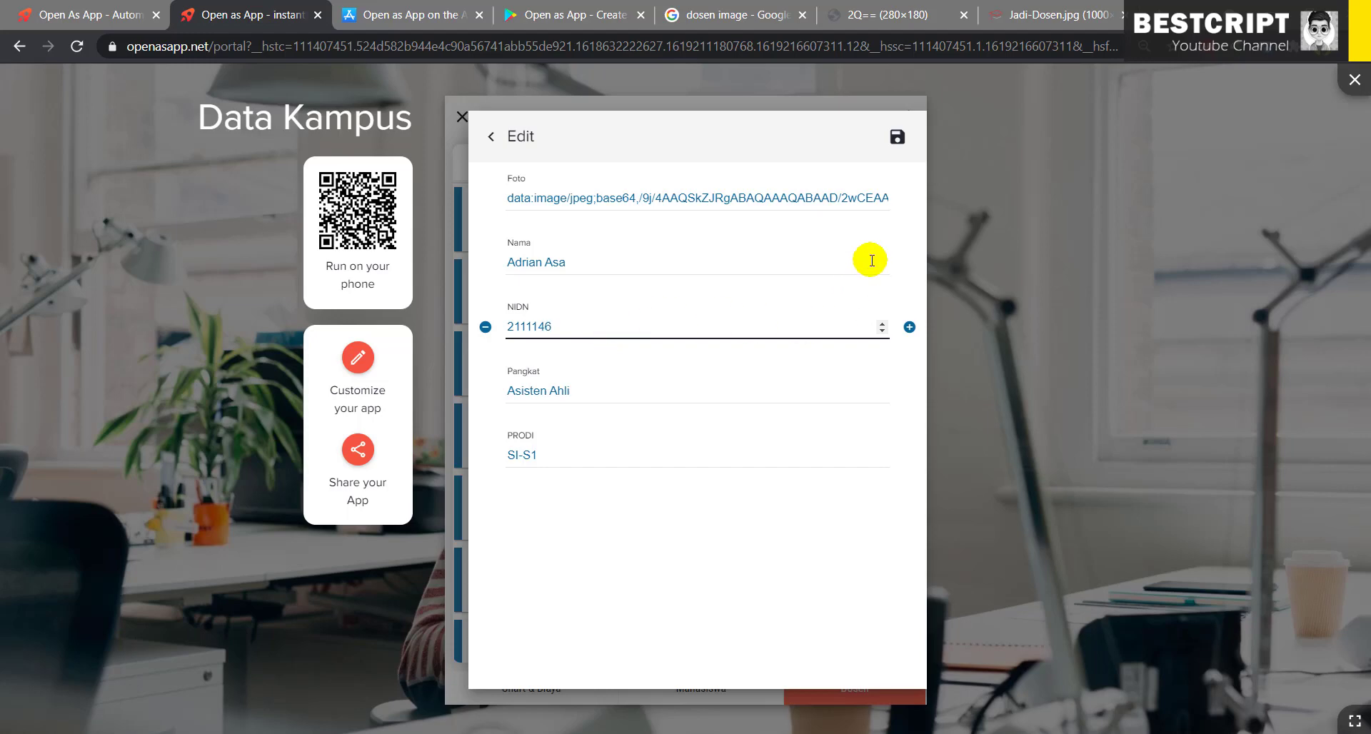
click(897, 137)
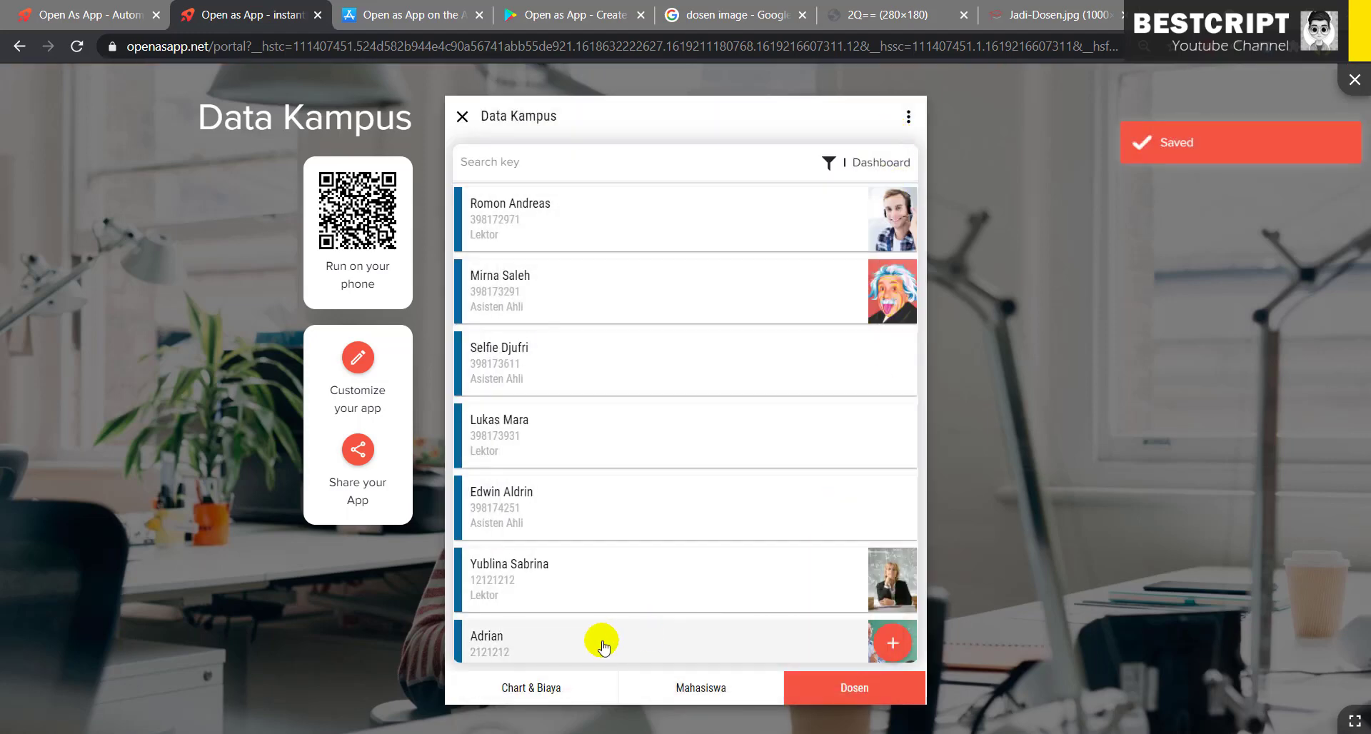
click(602, 647)
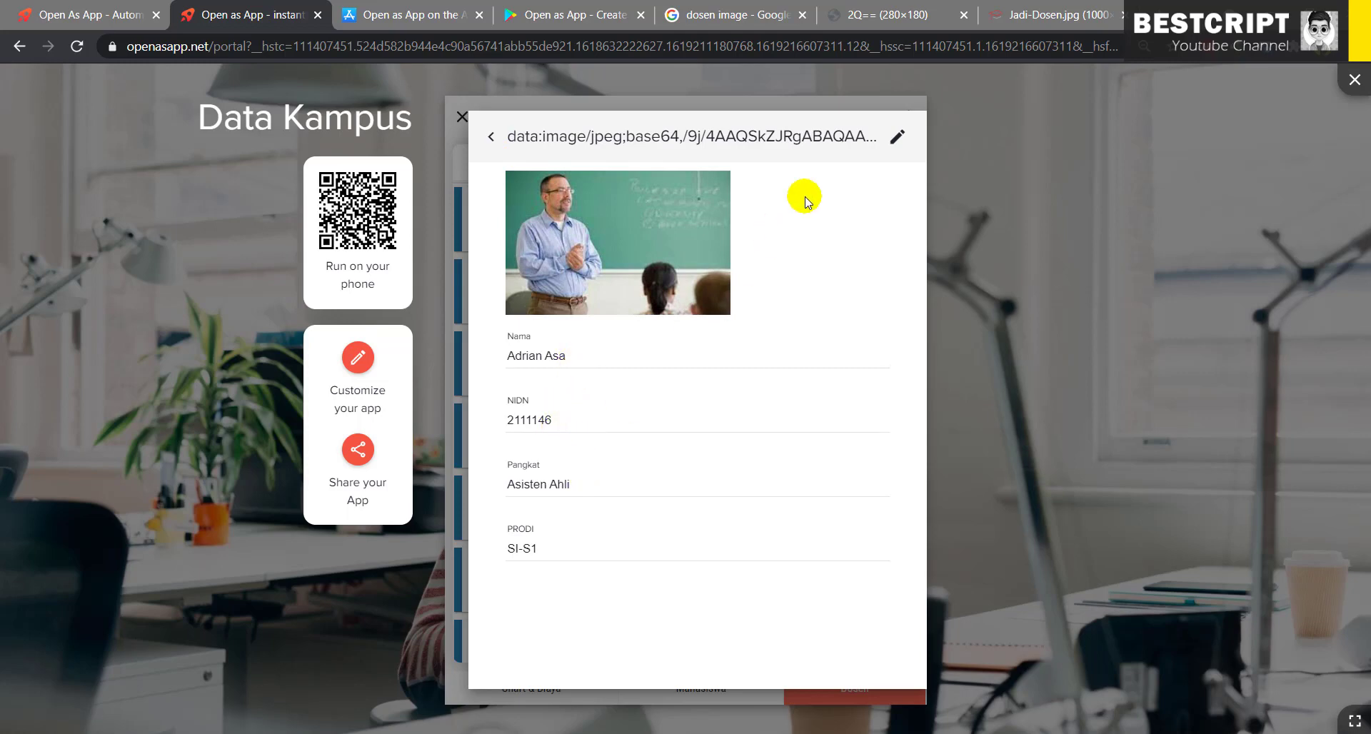
- Return to the lecturer list and open the fifth lecturer's record for editing
click(492, 137)
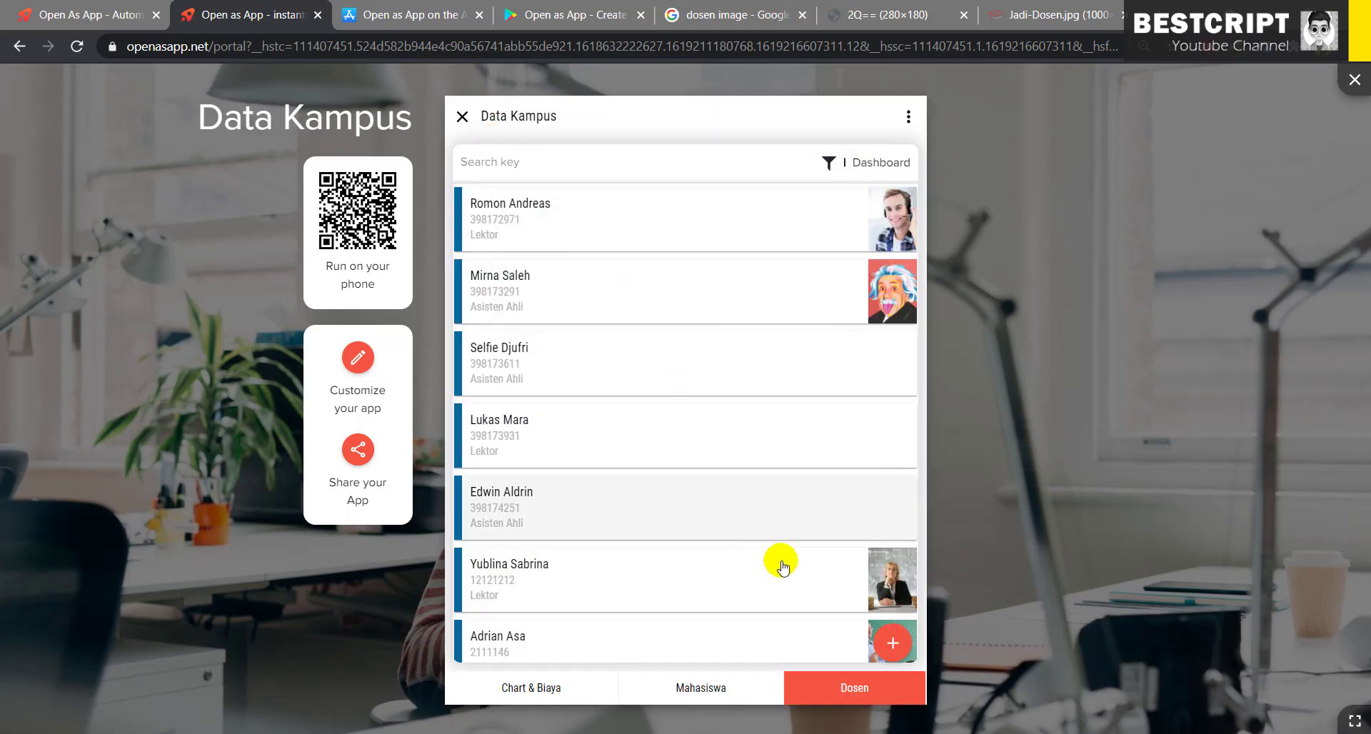
click(668, 502)
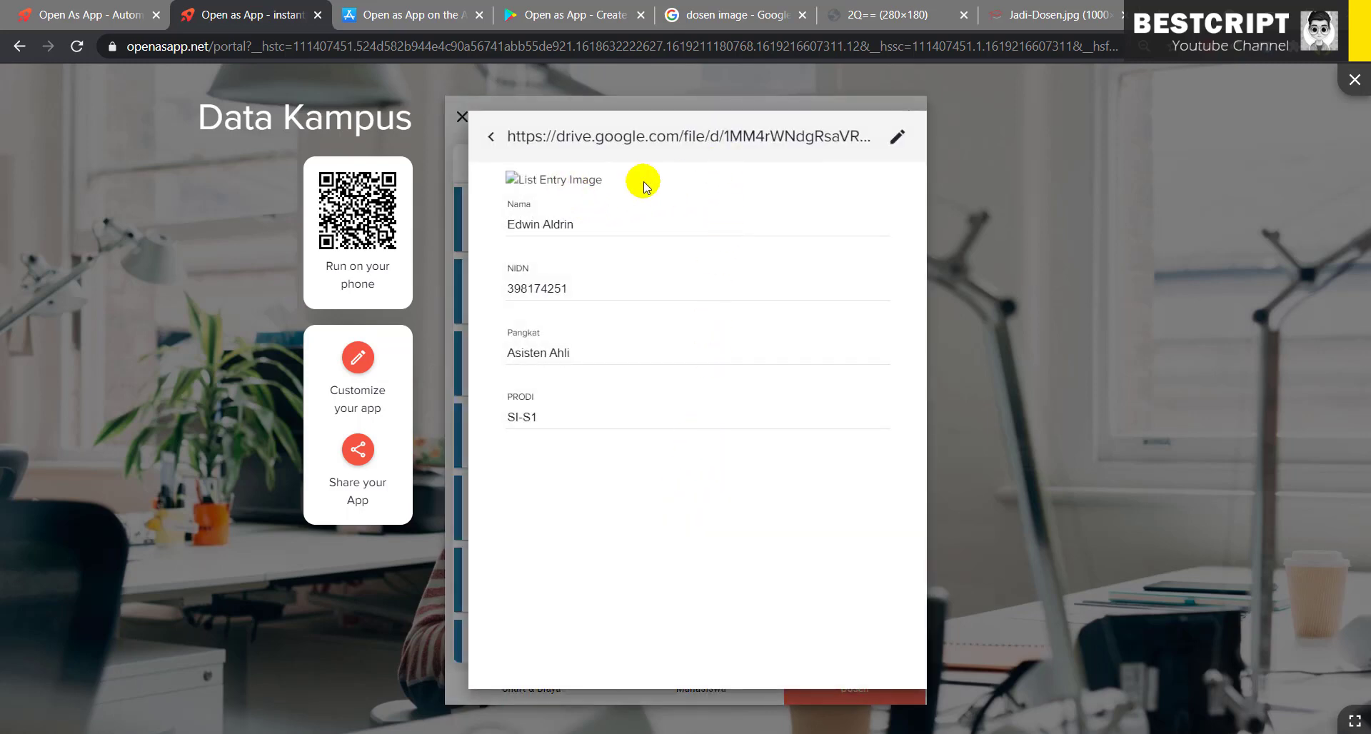
click(892, 138)
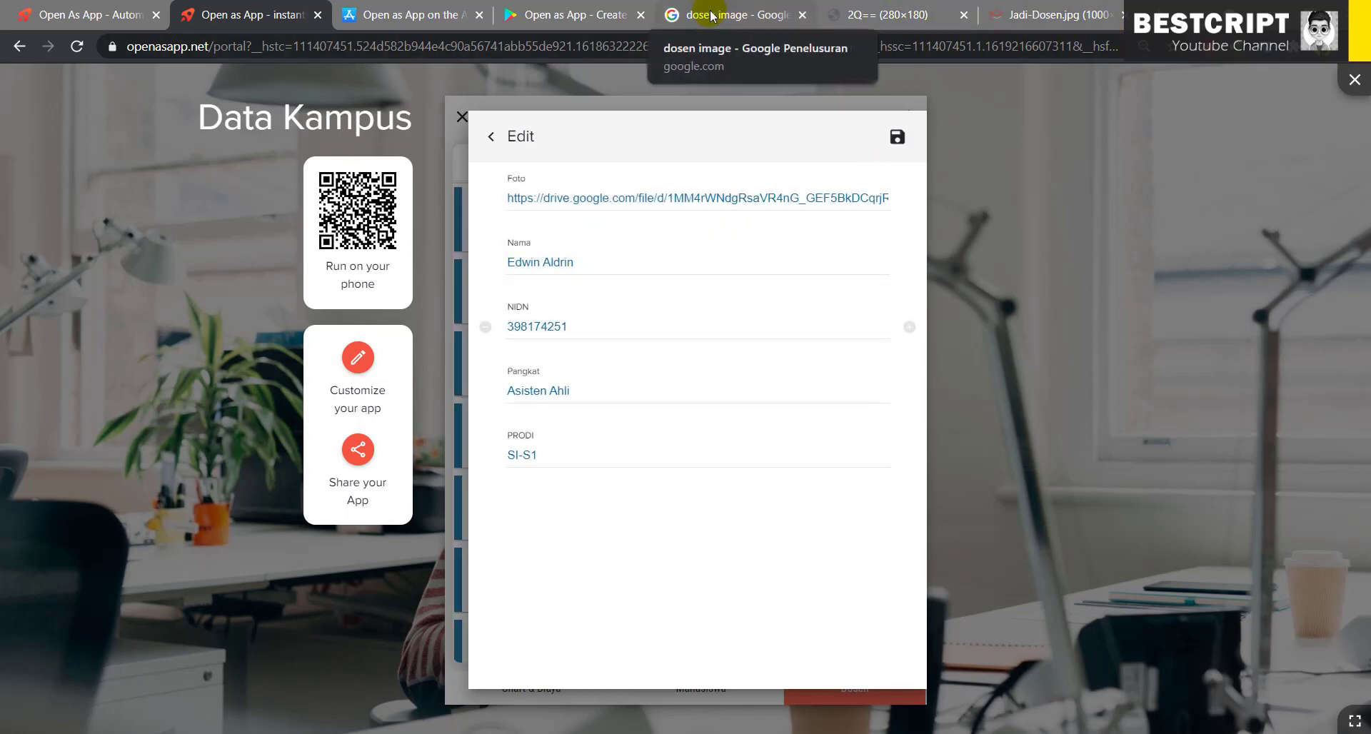
click(743, 16)
scroll(1029, 486, down, 5)
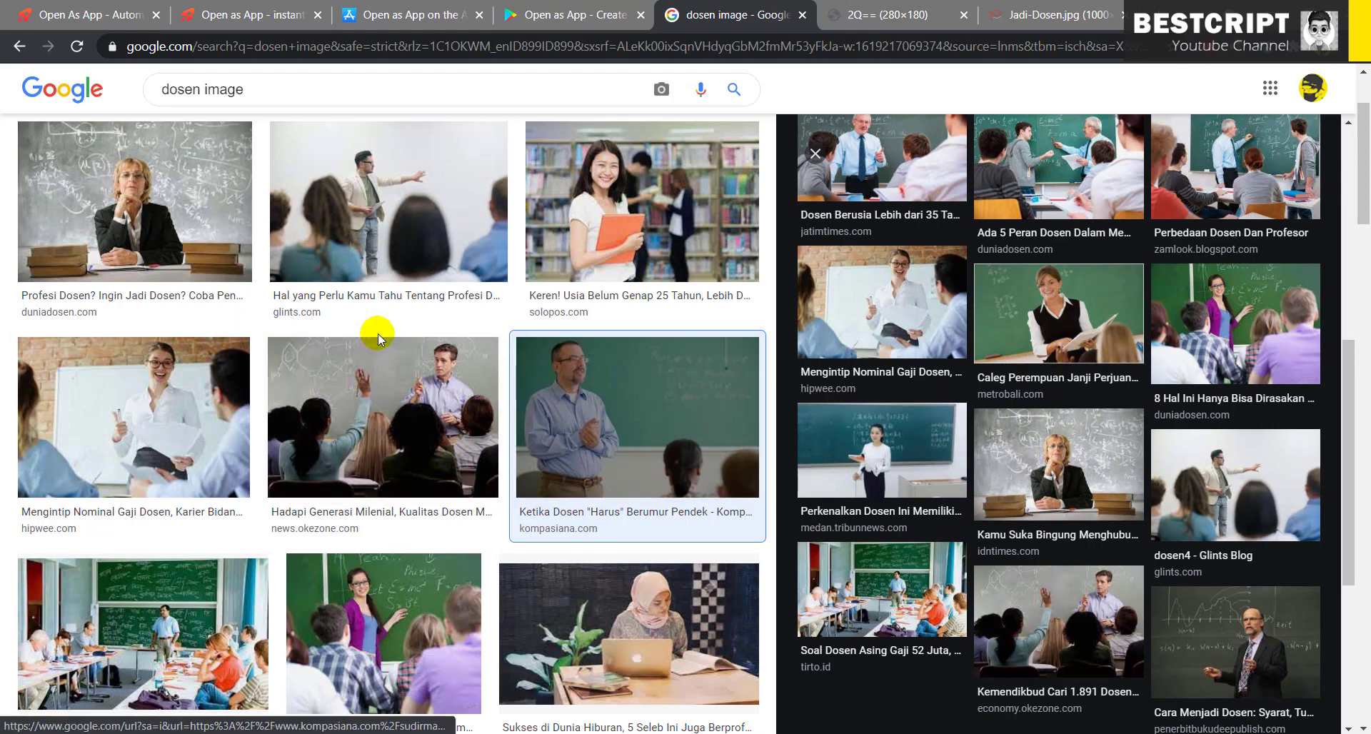
- Open the chalkboard lecturer photo cara-menjadi-dosen-1.jpg in a new tab and copy its address
scroll(414, 297, down, 4)
click(640, 577)
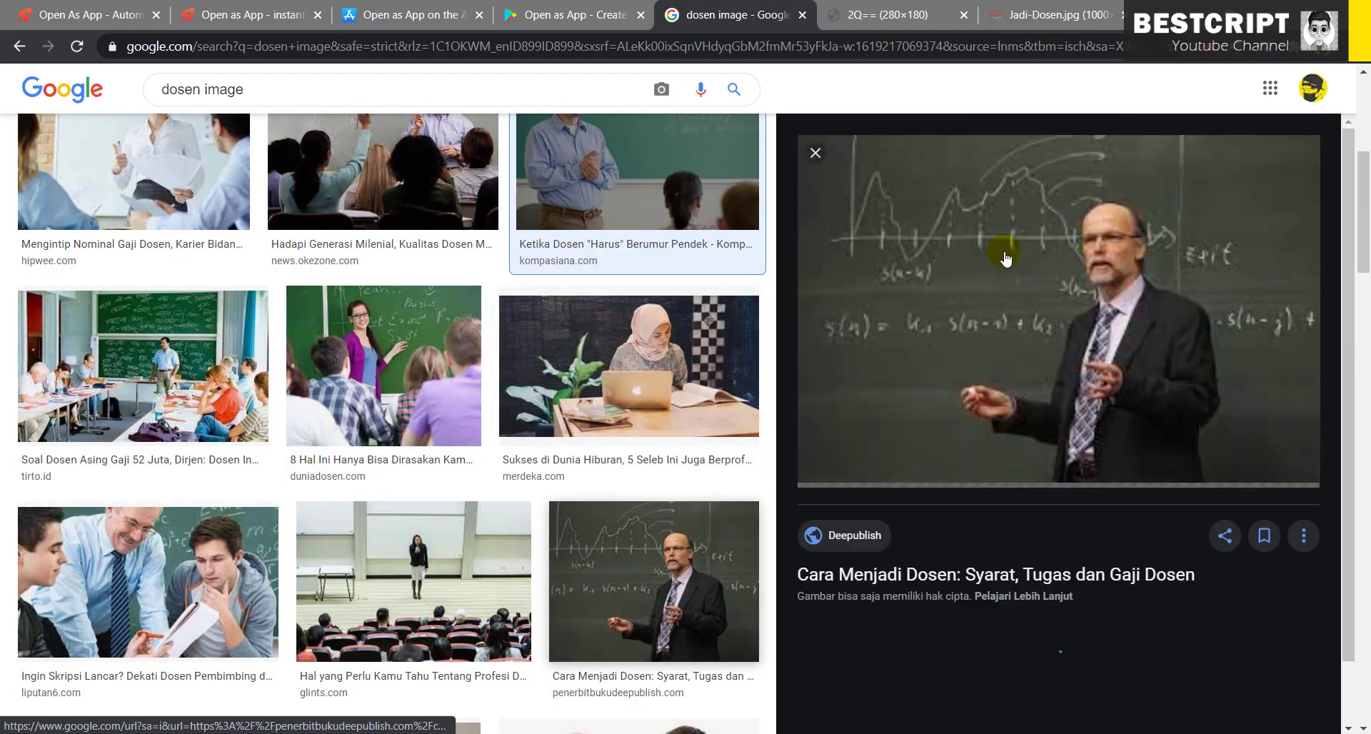
right_click(1058, 223)
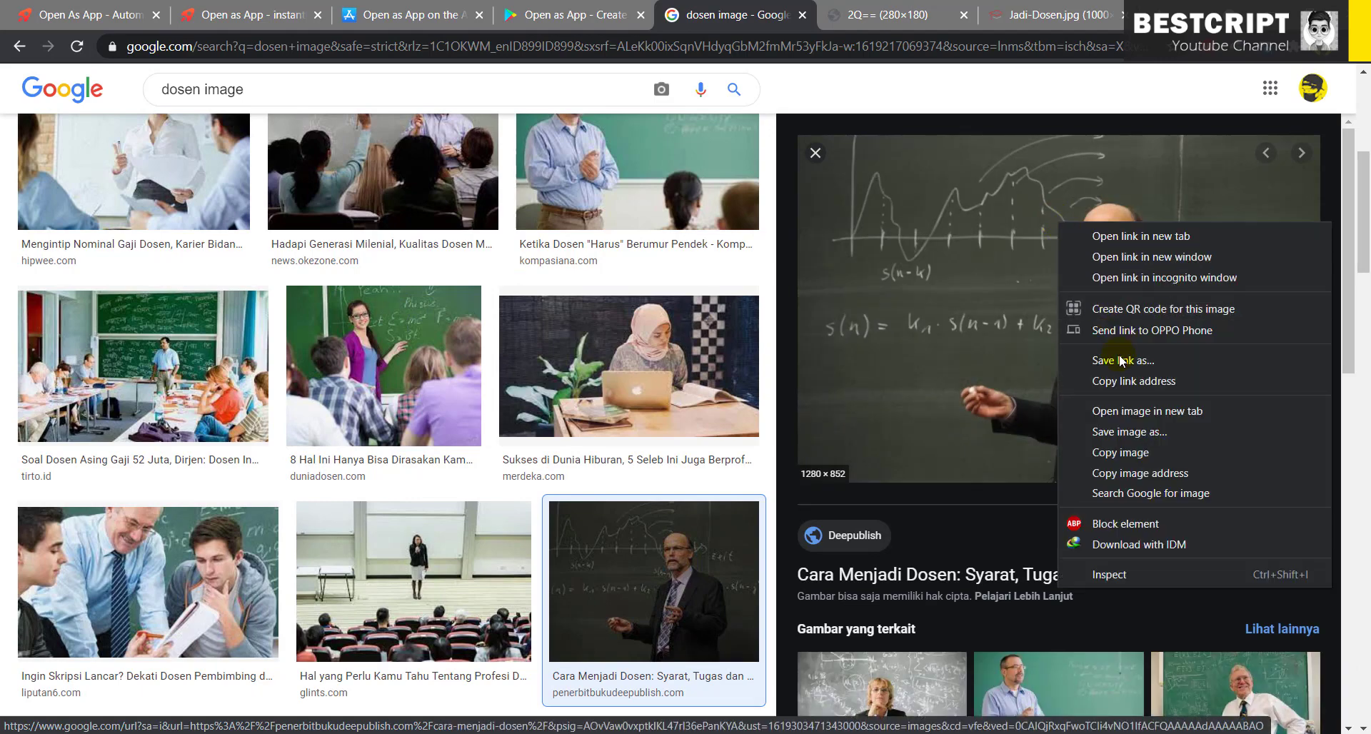
click(1125, 413)
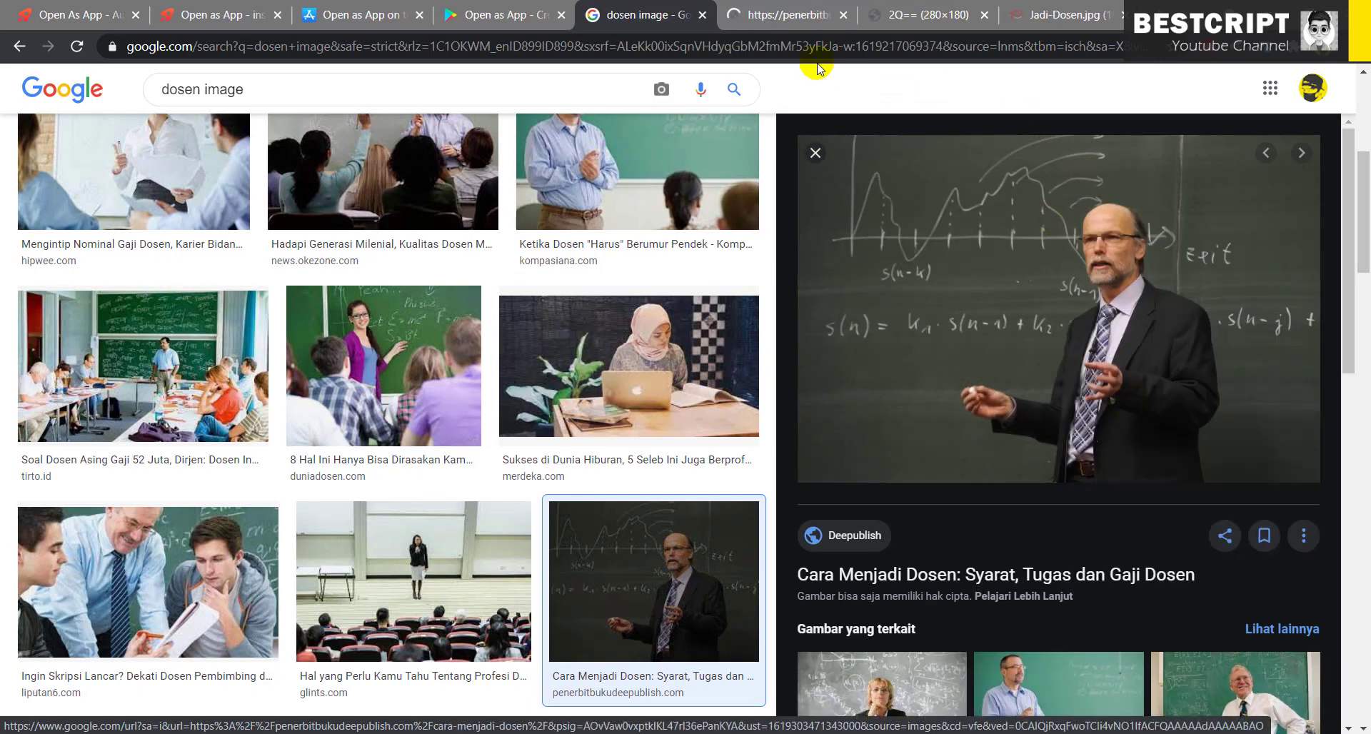
click(774, 15)
click(685, 47)
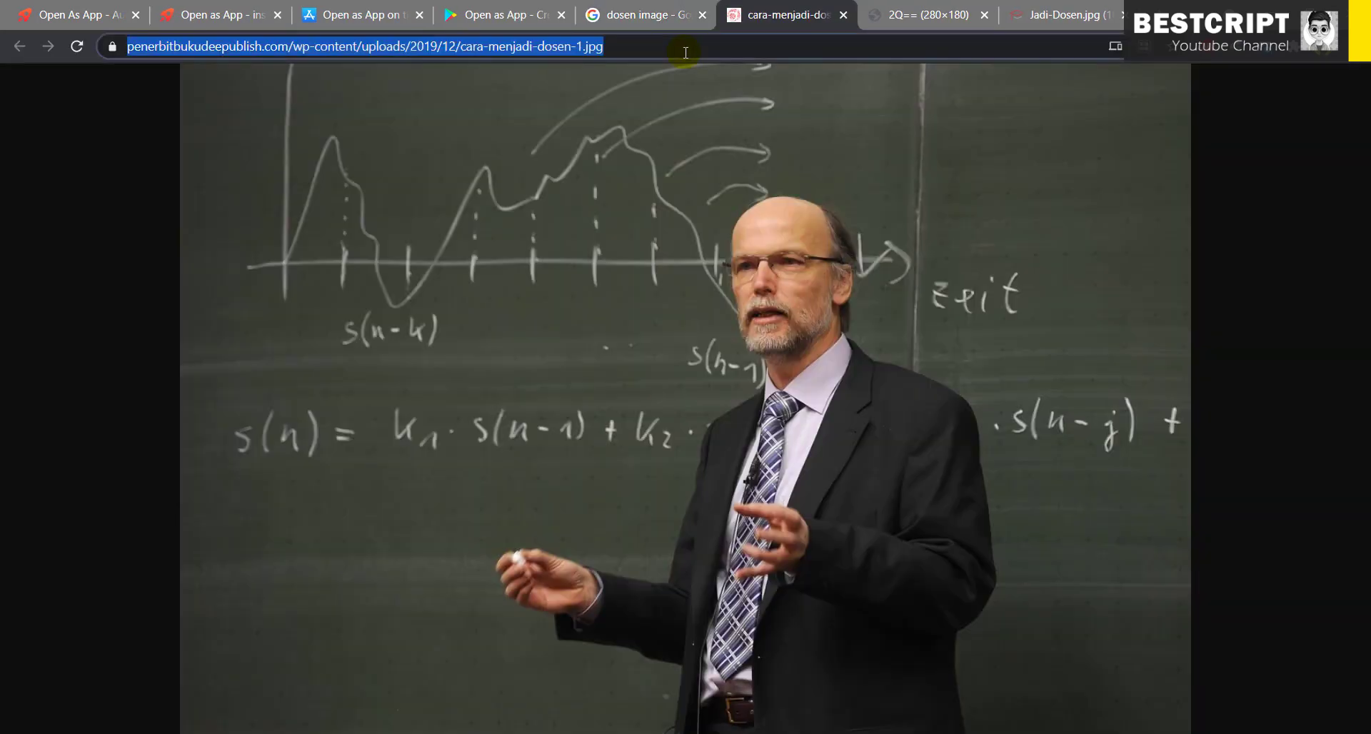
right_click(580, 46)
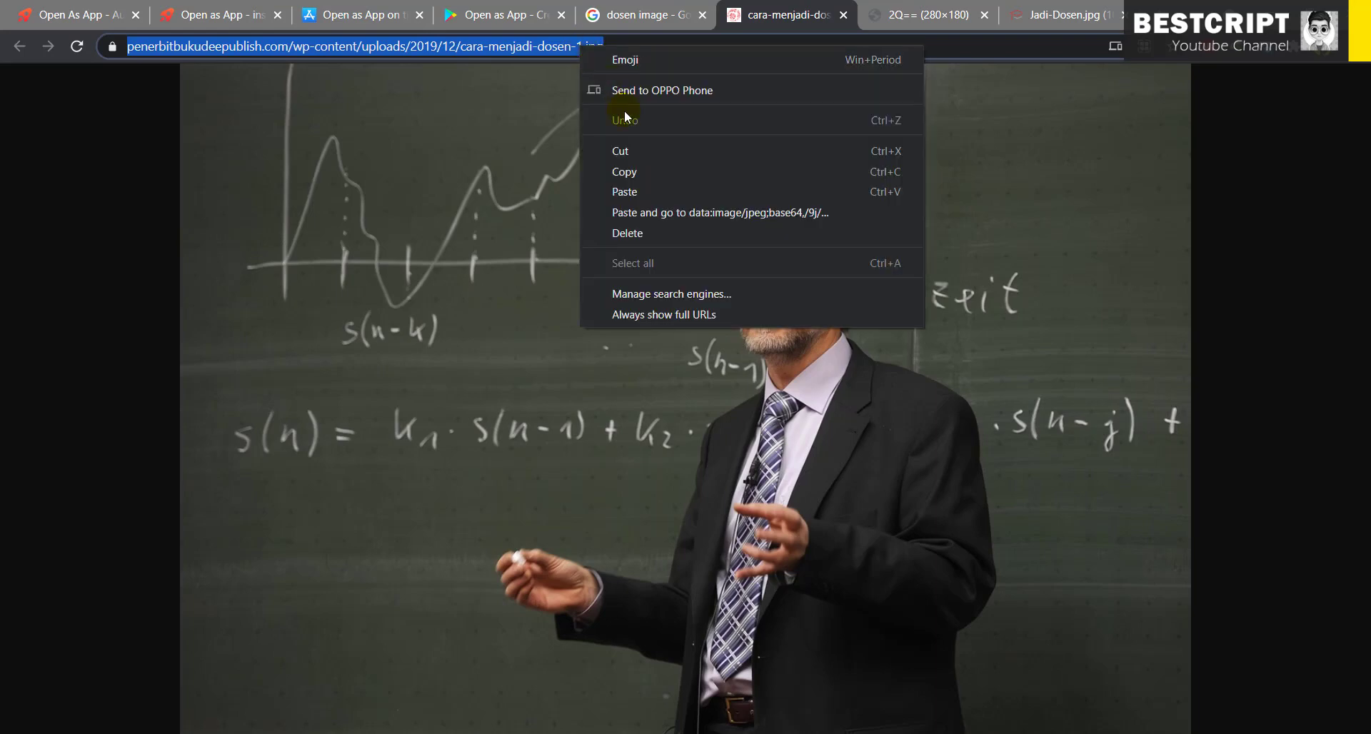
click(635, 170)
click(232, 11)
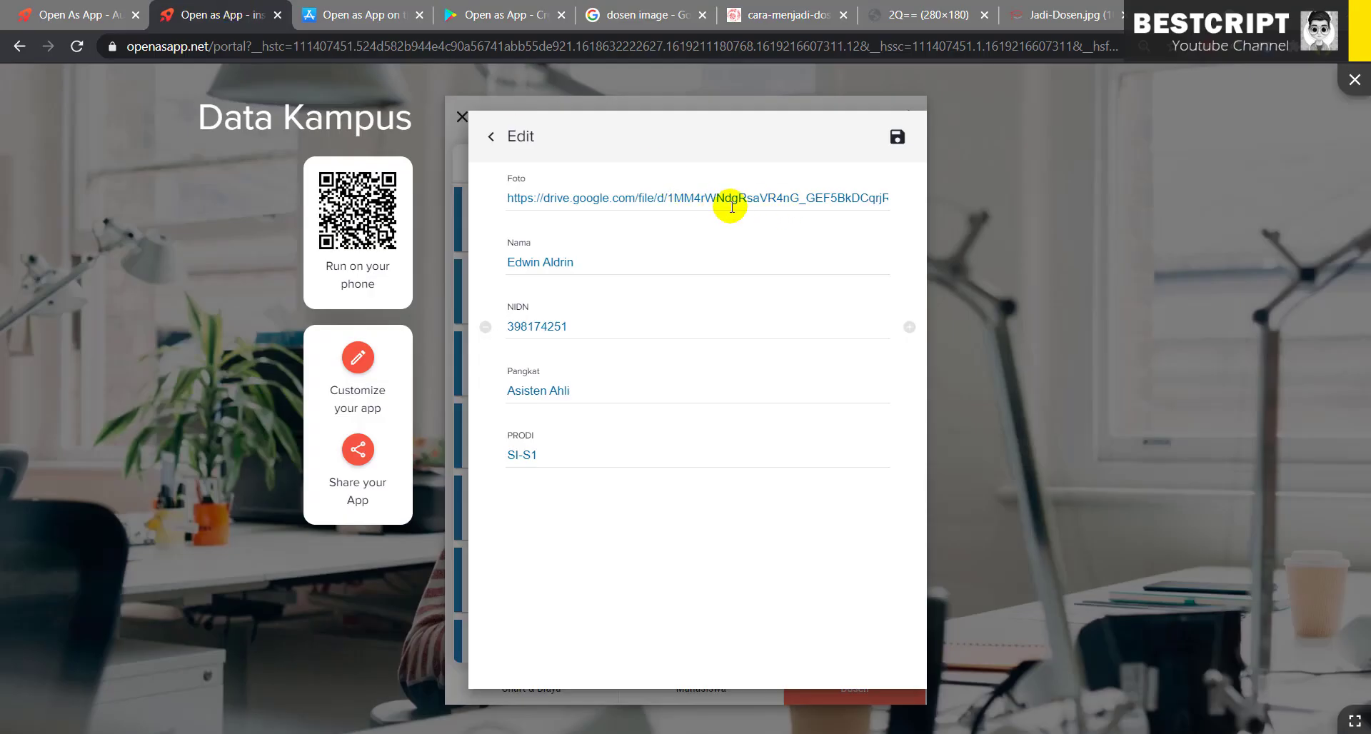
- Paste the cara-menjadi-dosen-1.jpg address over the fifth lecturer's Foto link and save
click(725, 205)
key(ctrl+a)
right_click(704, 197)
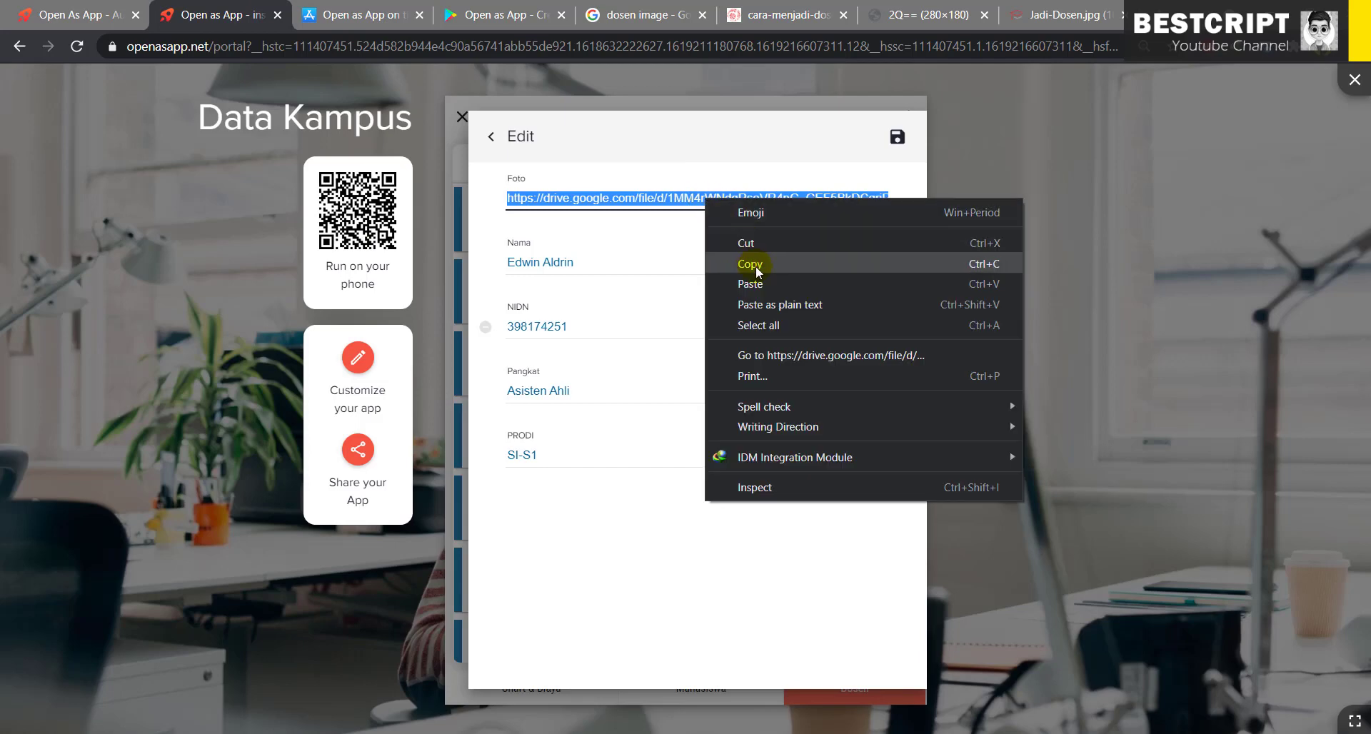
click(761, 279)
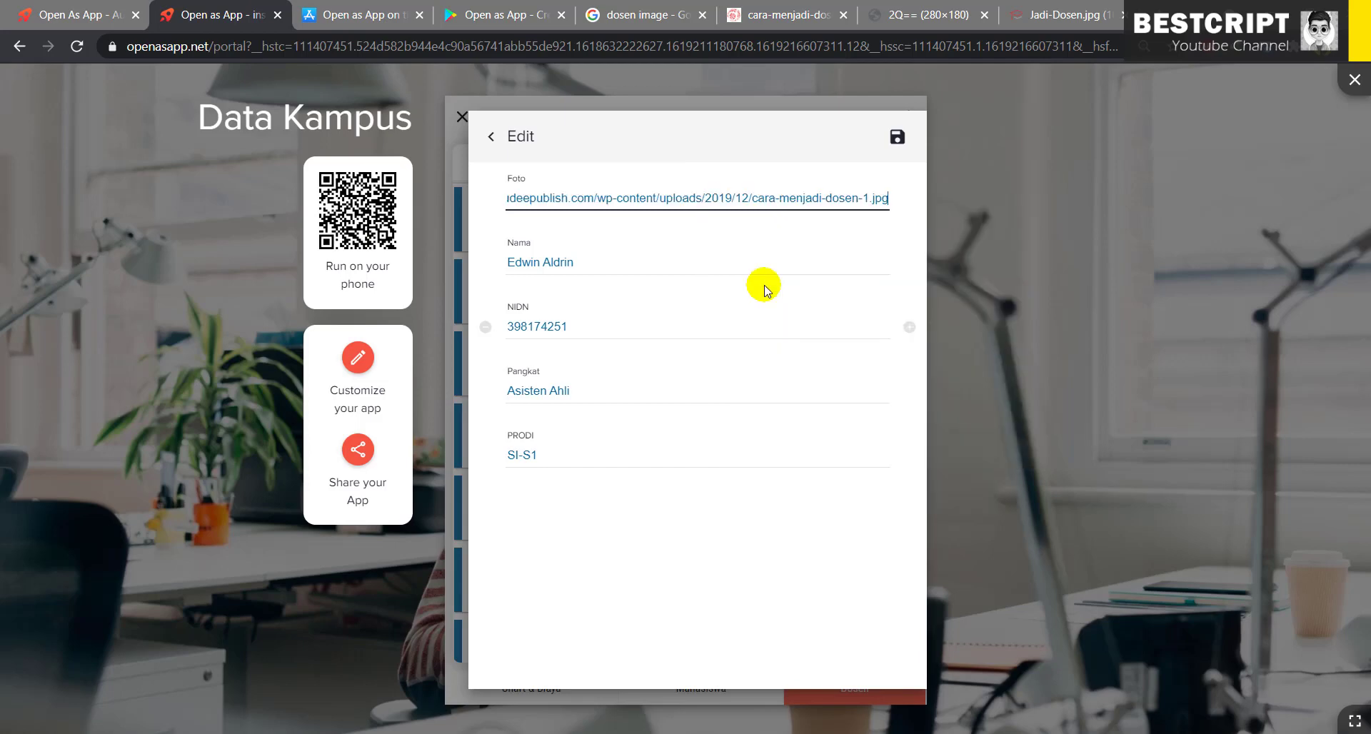
click(588, 265)
click(897, 137)
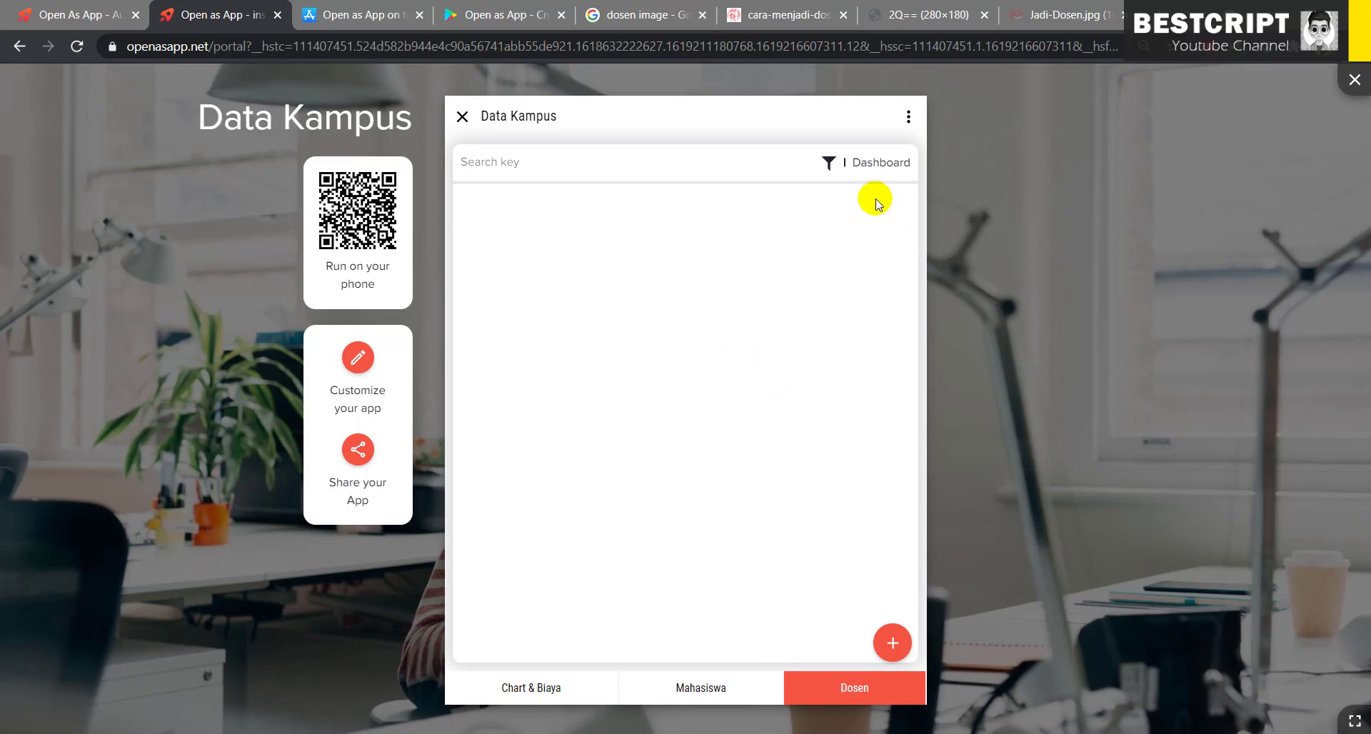
- Browse the Mahasiswa, Dosen and Chart & Biaya pages in the Data Kampus preview
click(696, 689)
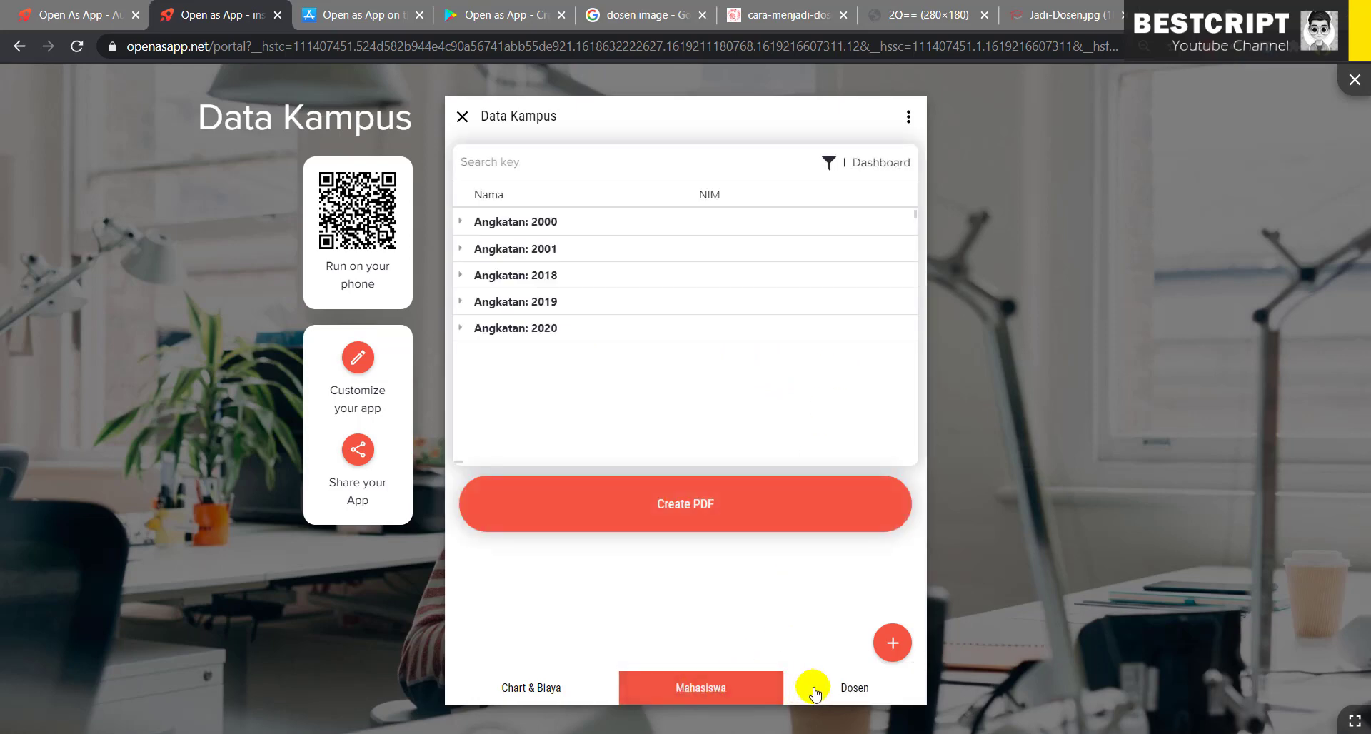
click(850, 688)
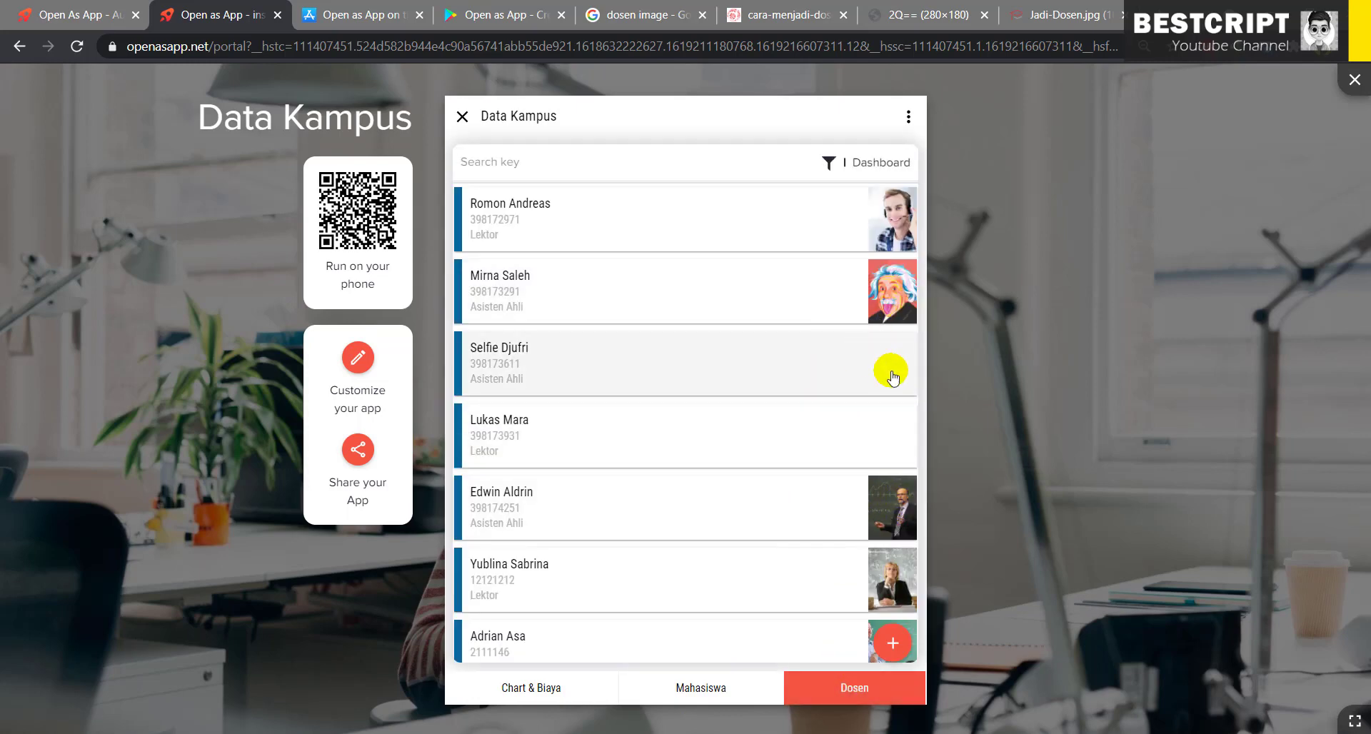
click(707, 686)
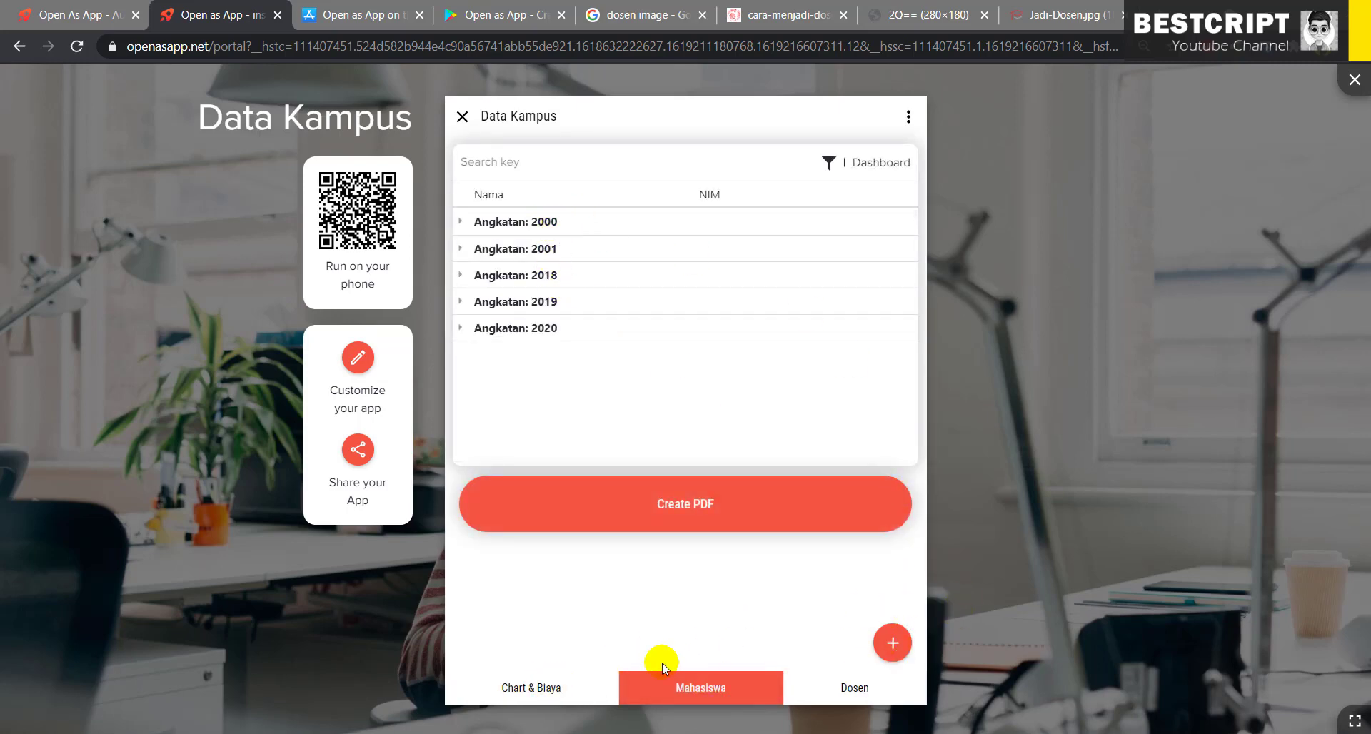
click(545, 690)
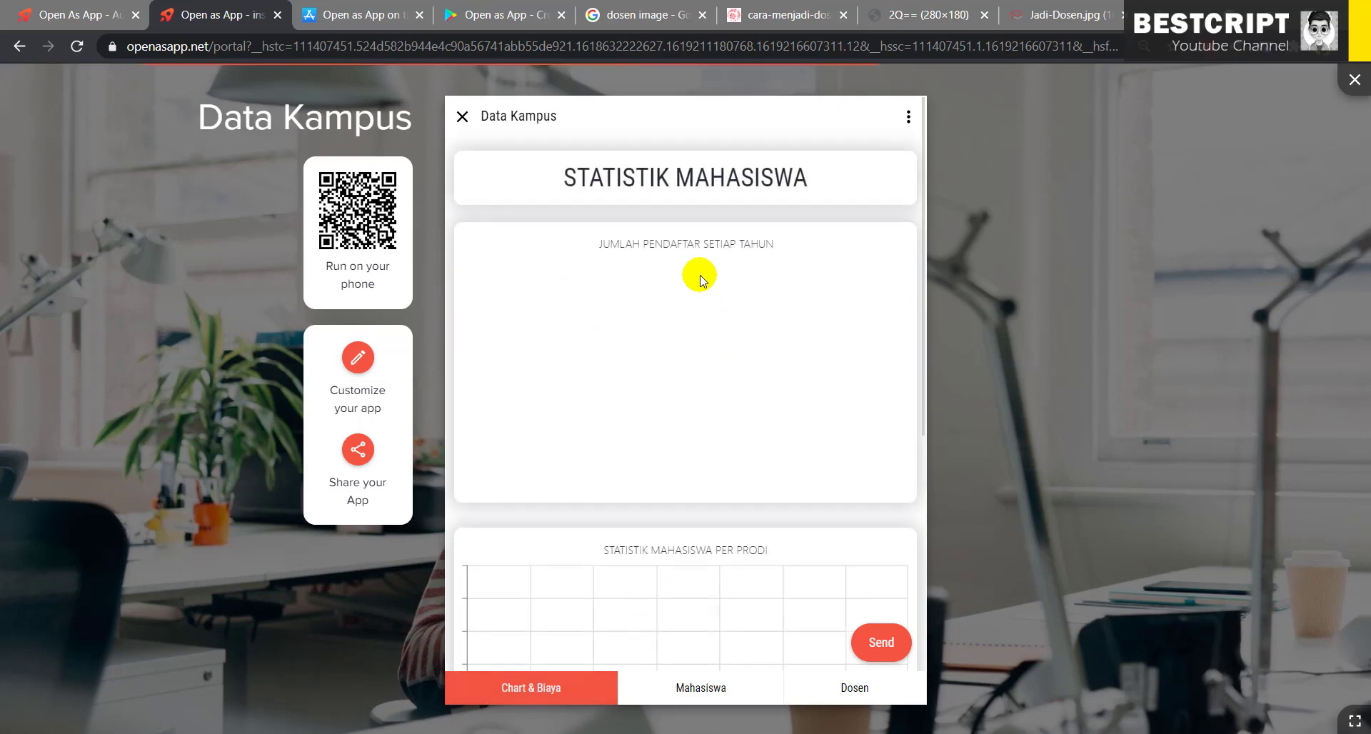
click(683, 697)
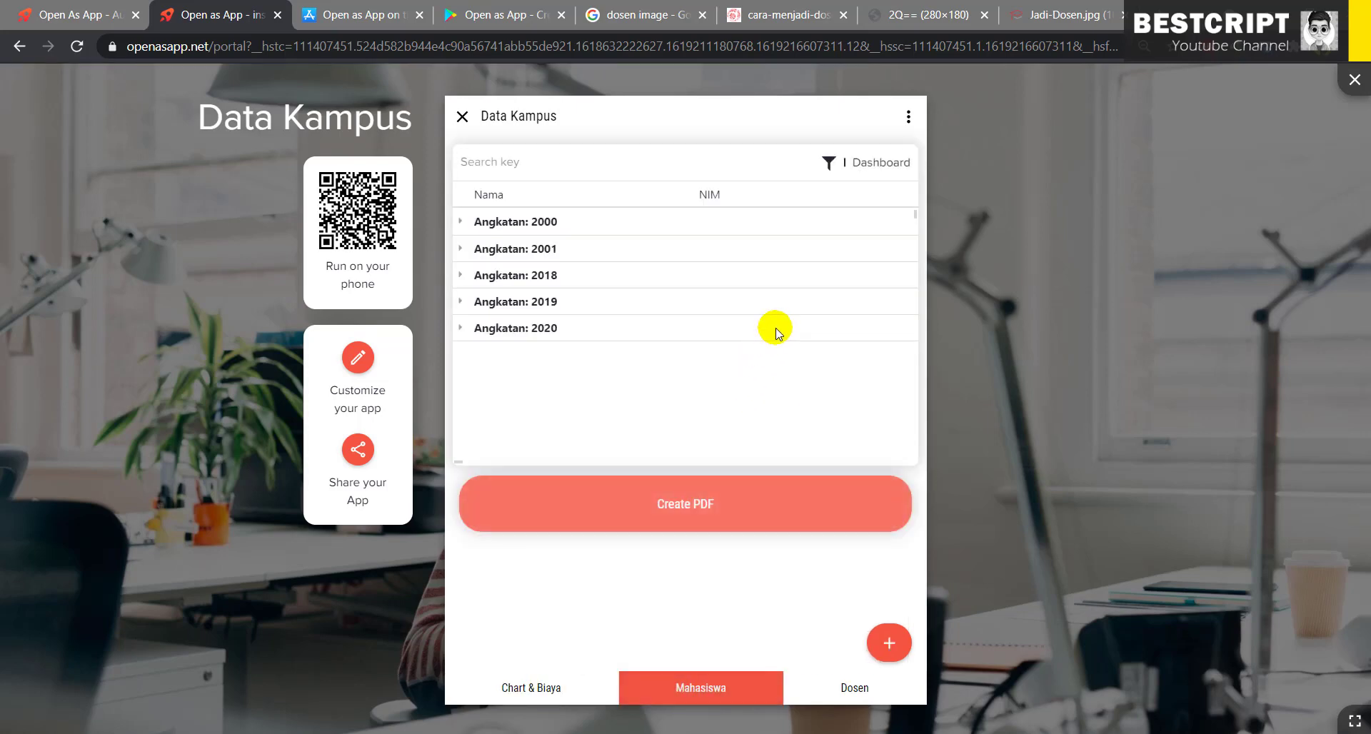
- Close the app preview and switch over to the NoxPlayer emulator
click(460, 115)
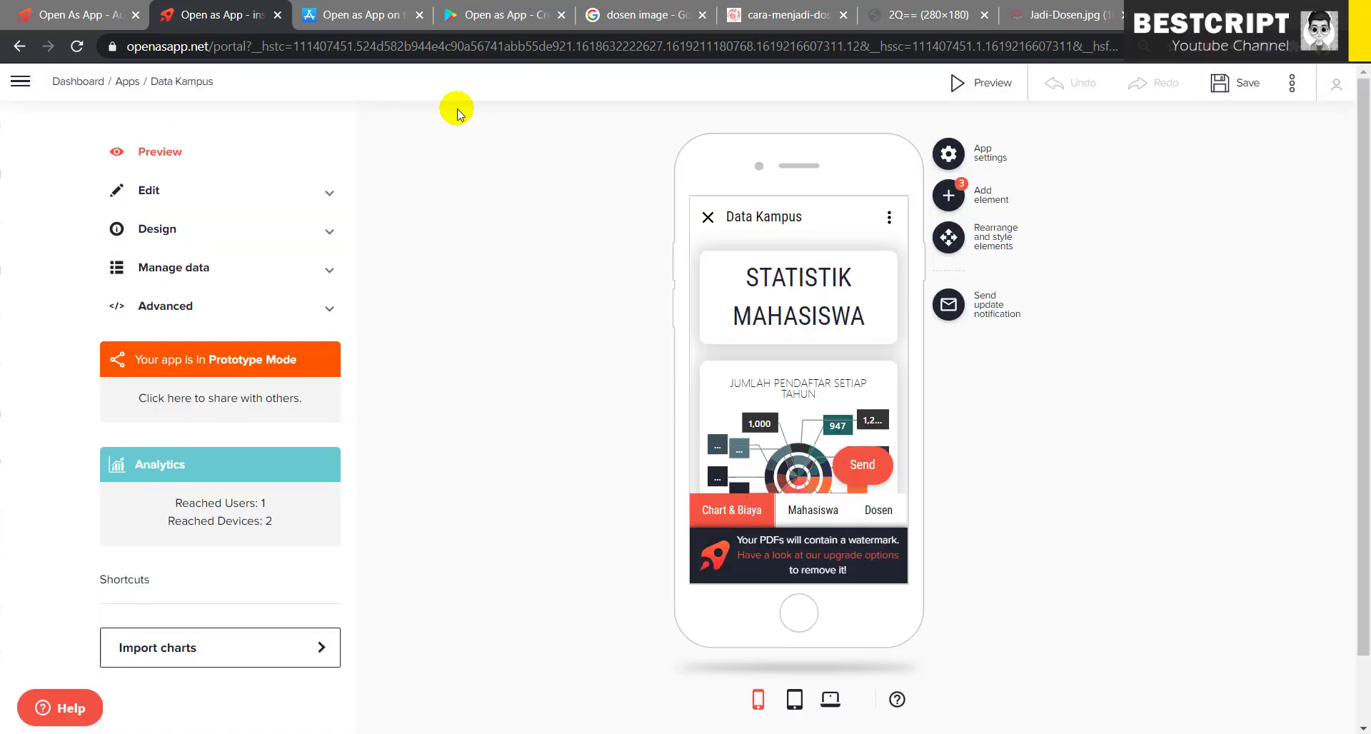
click(60, 14)
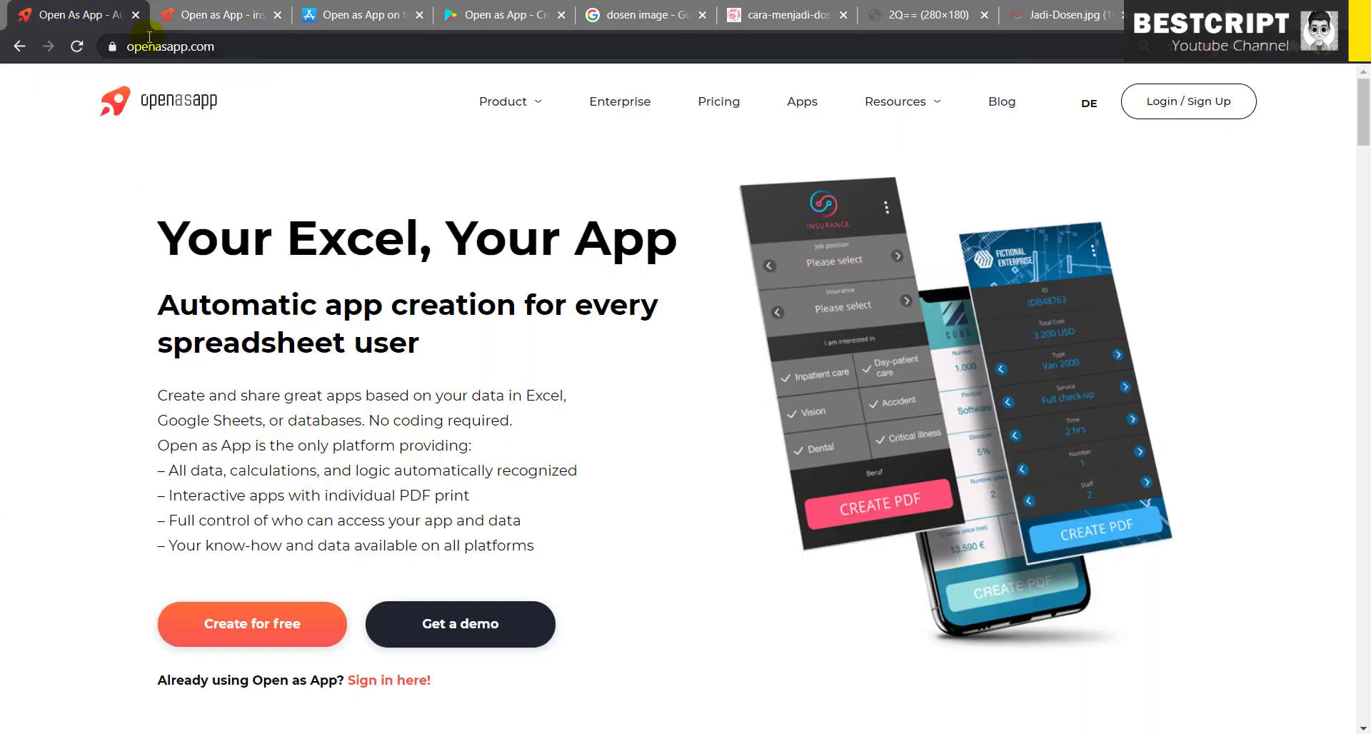
click(211, 14)
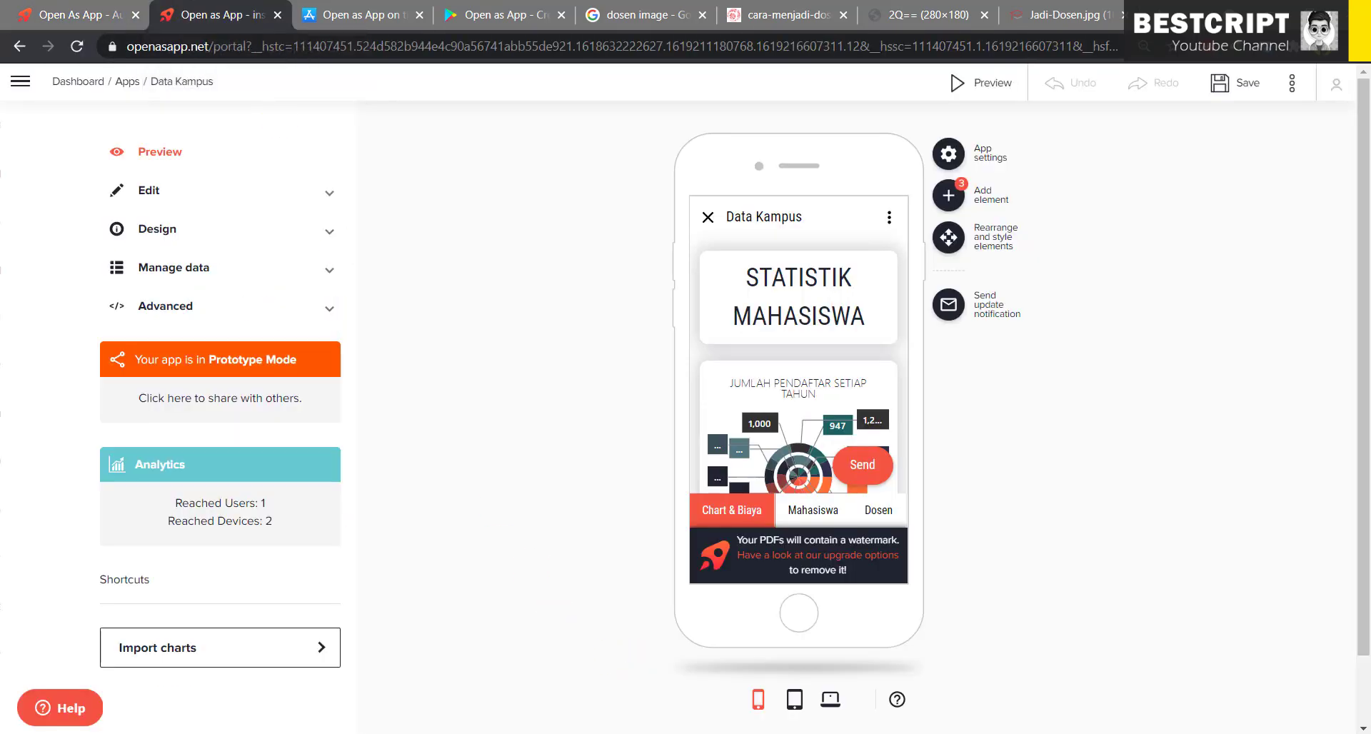
key(alt+Tab)
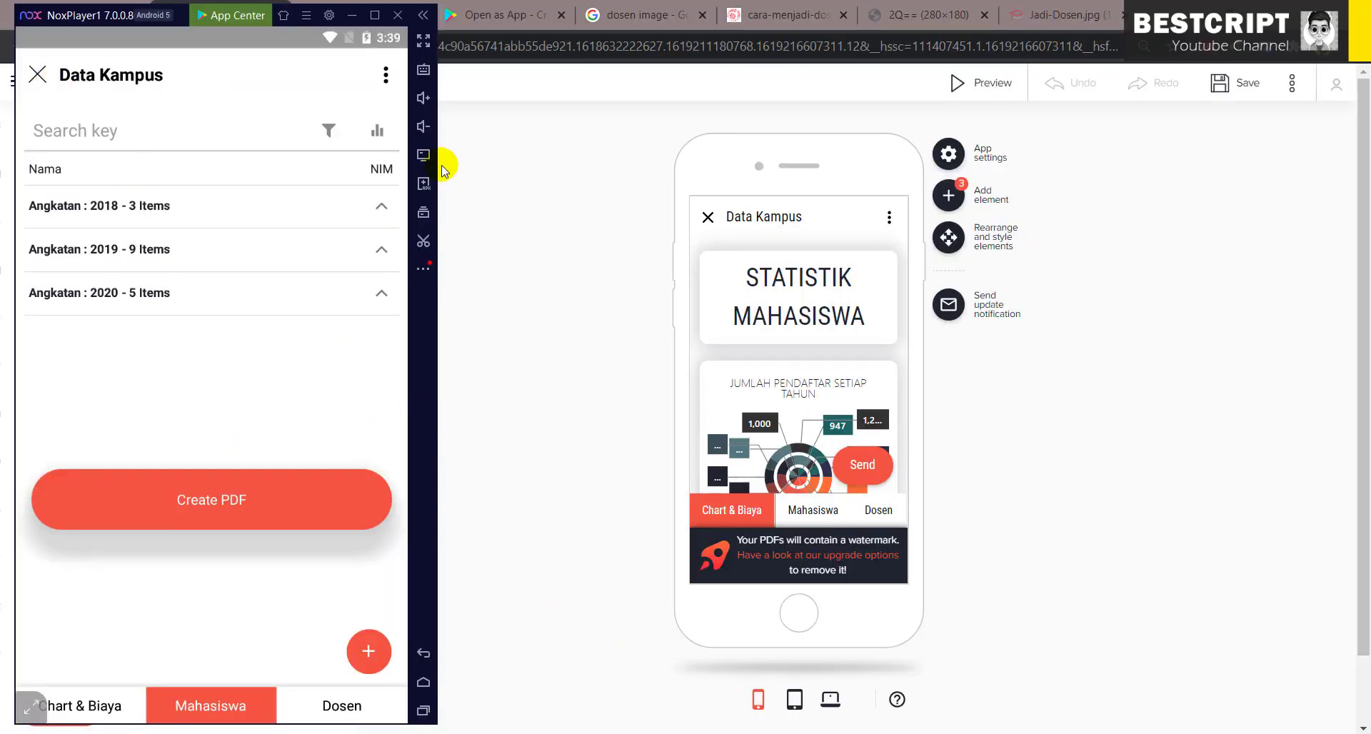
- Run Check for Updates, then inspect the synced Mahasiswa list's Angkatan 2001 group
click(386, 74)
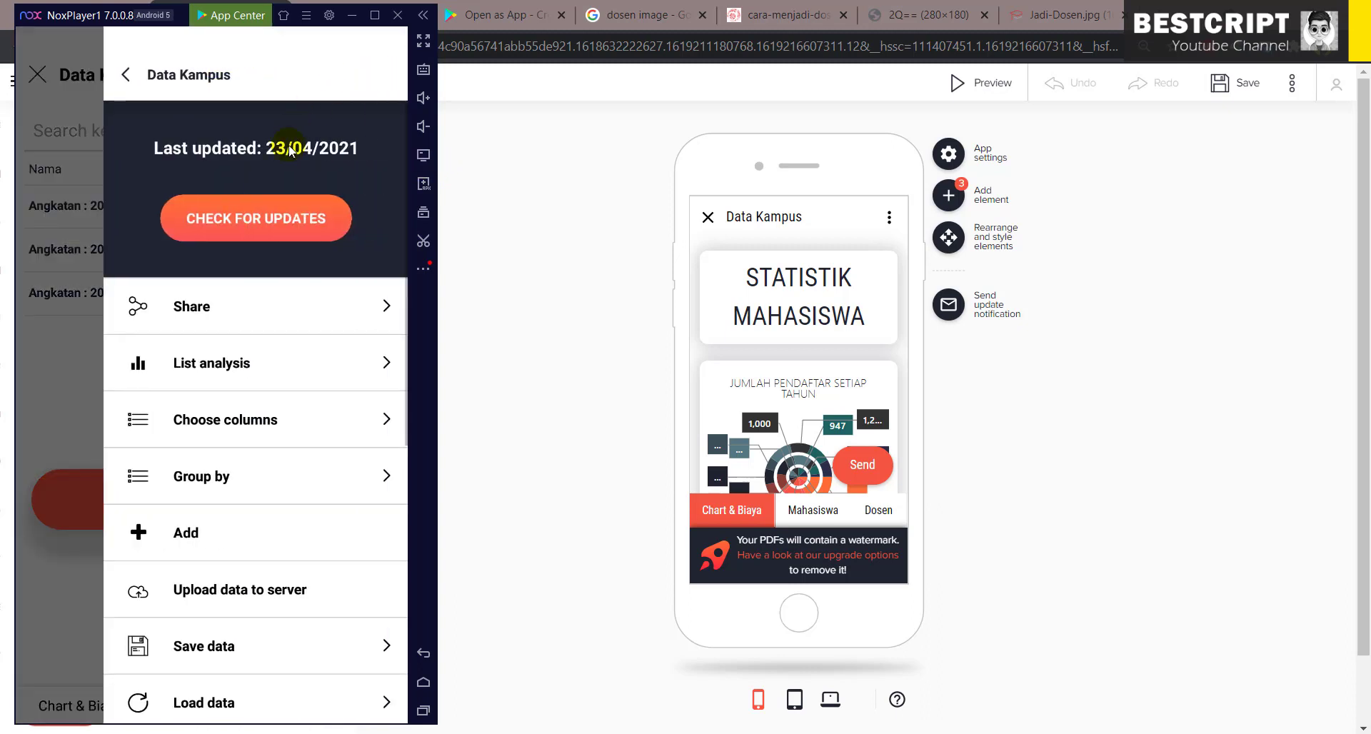
click(271, 220)
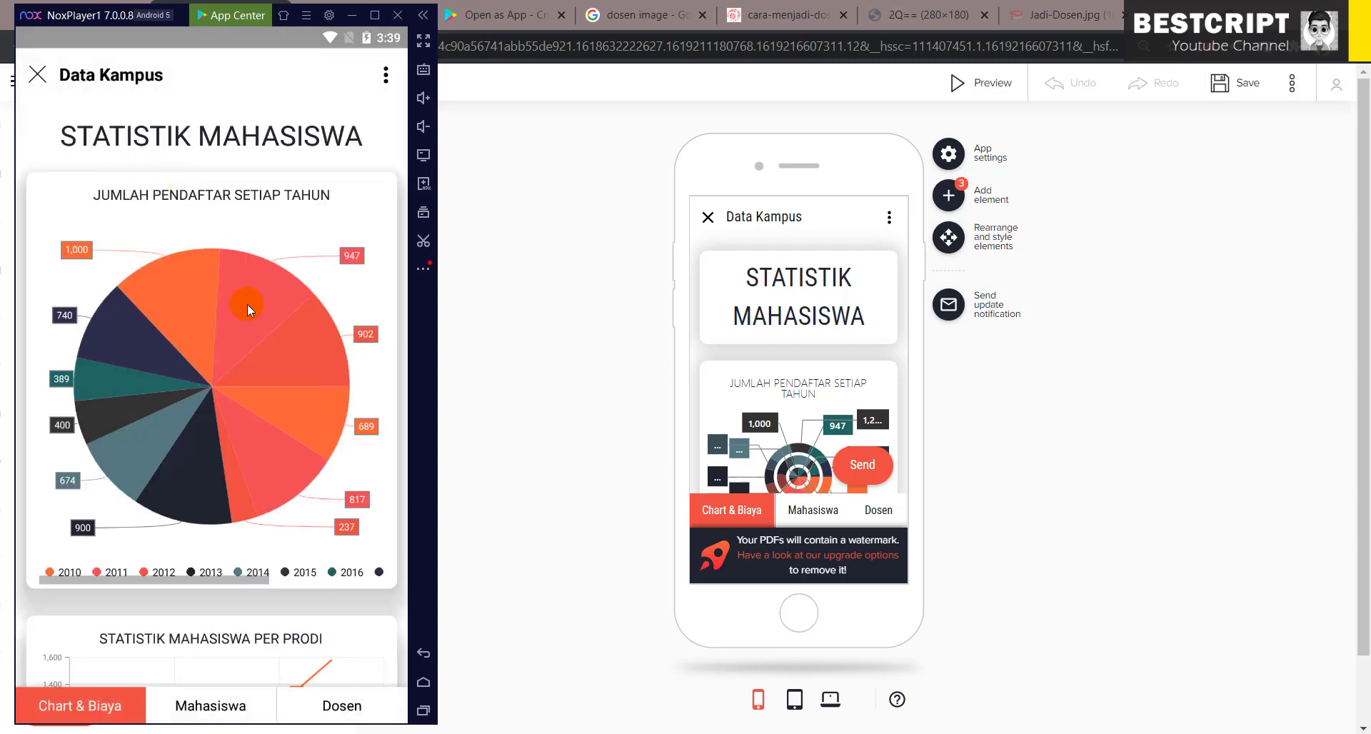
click(243, 703)
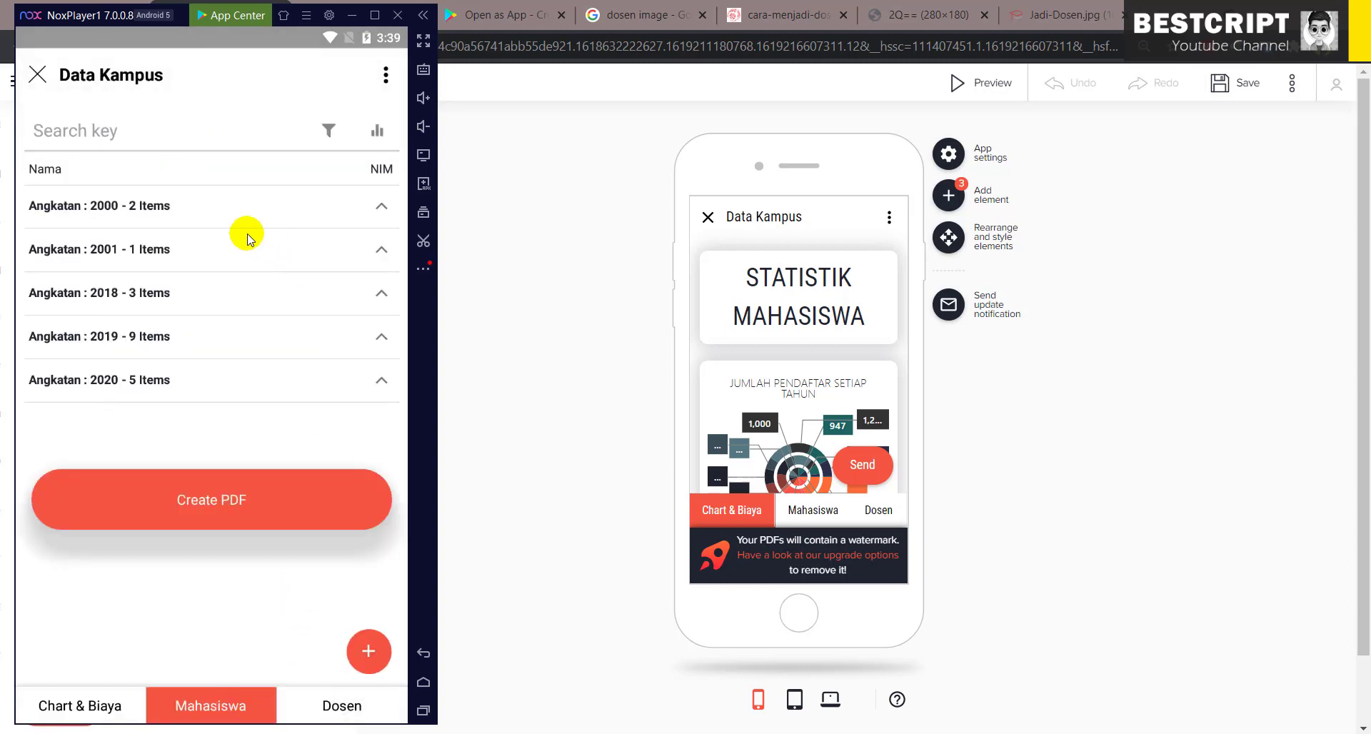
click(129, 249)
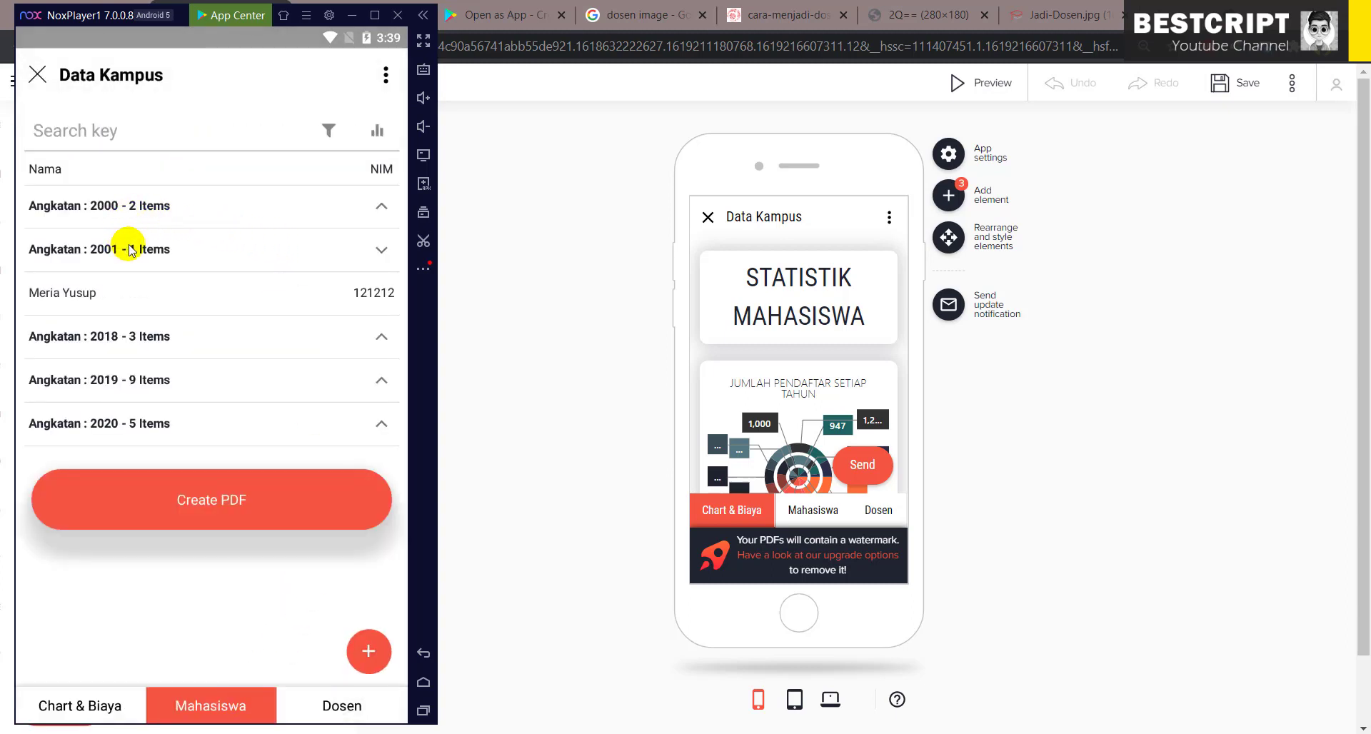
click(129, 248)
- Look over the app's options menu and scroll through the Dosen lecturer list
click(385, 76)
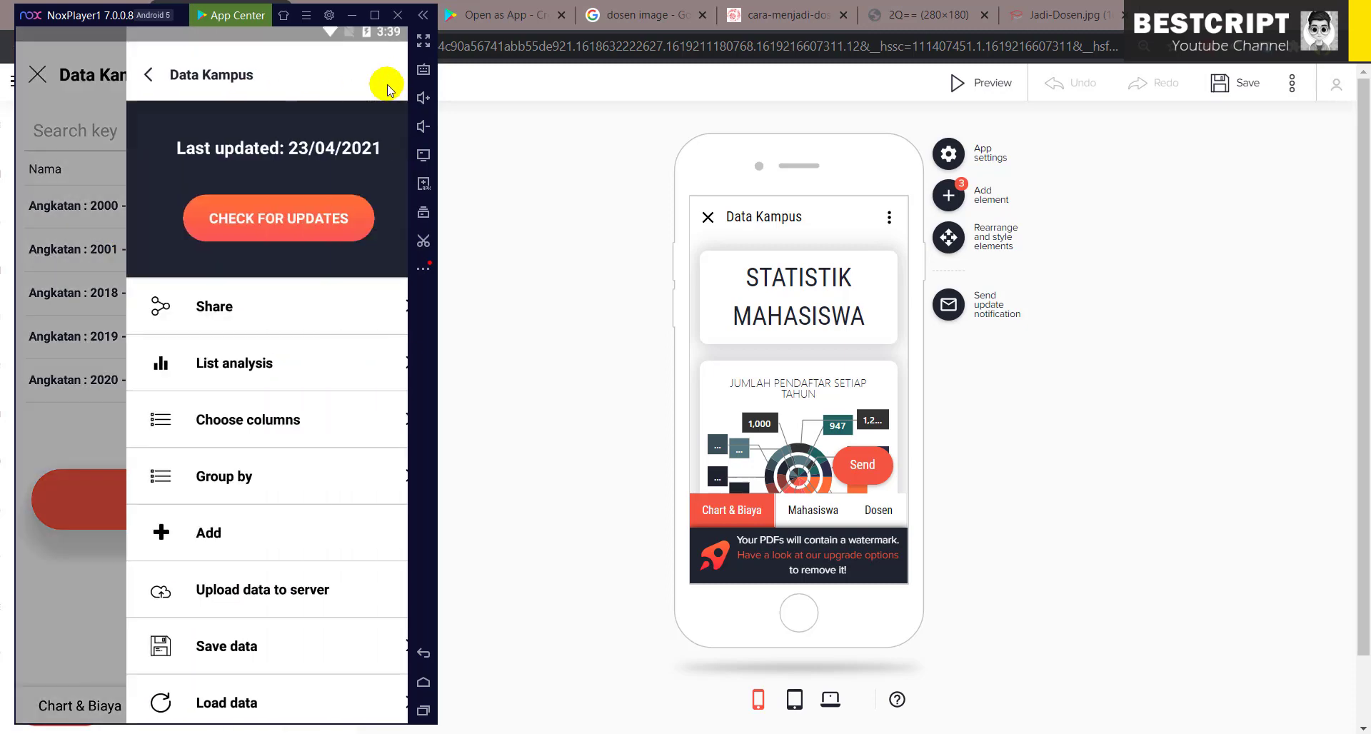
click(78, 97)
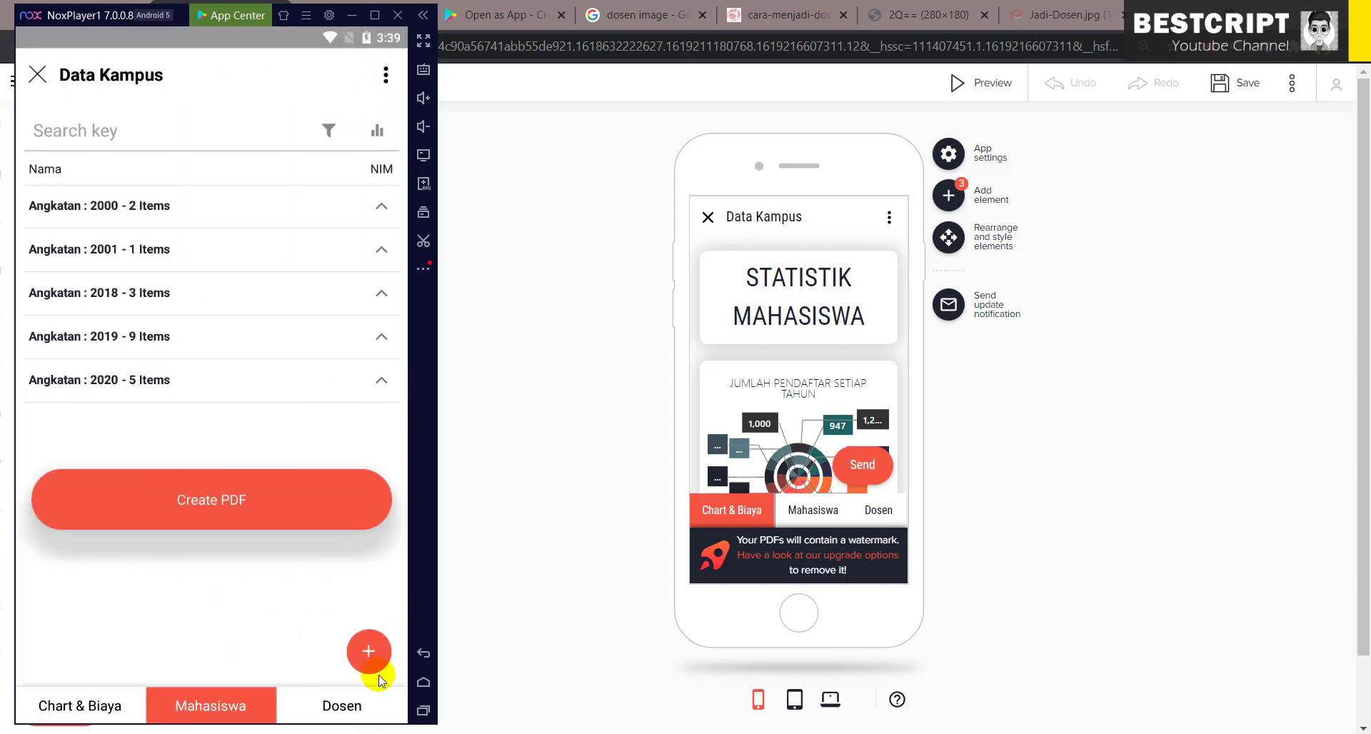
click(361, 704)
scroll(312, 274, down, 2)
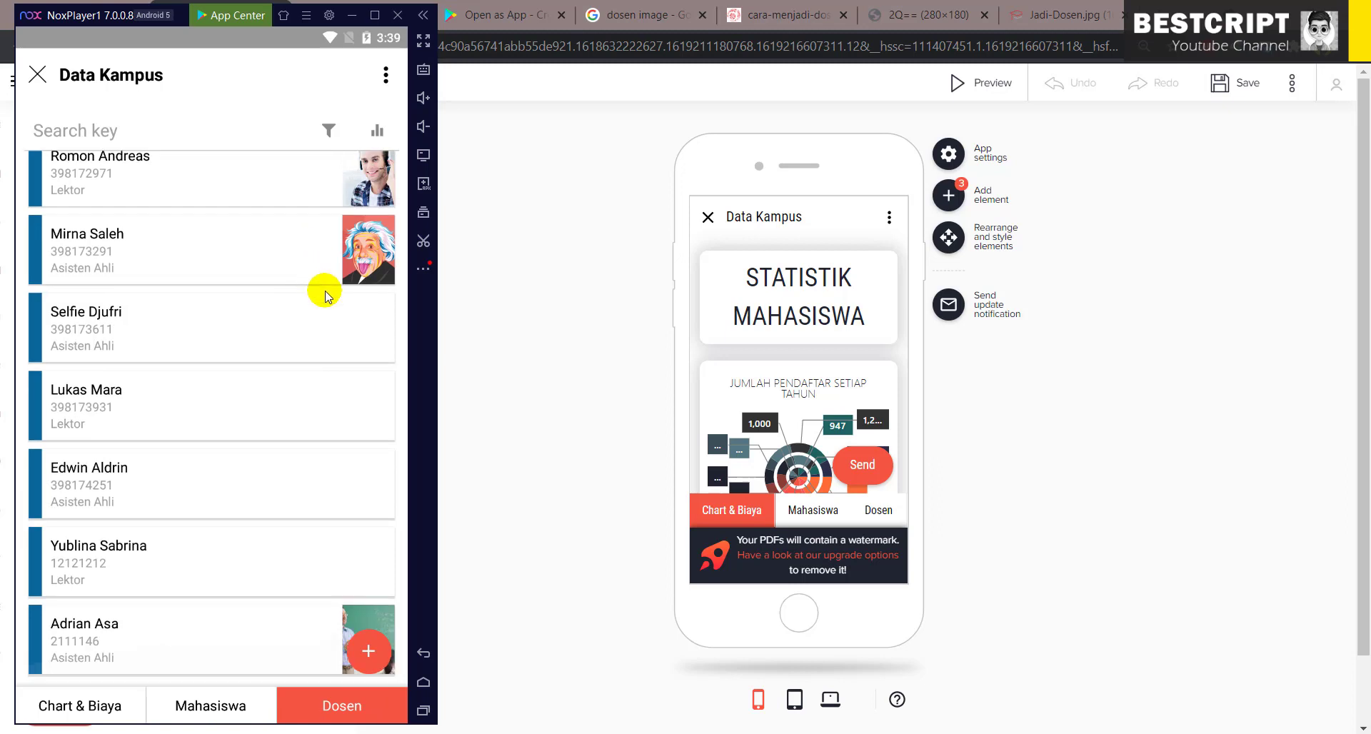
scroll(355, 555, up, 2)
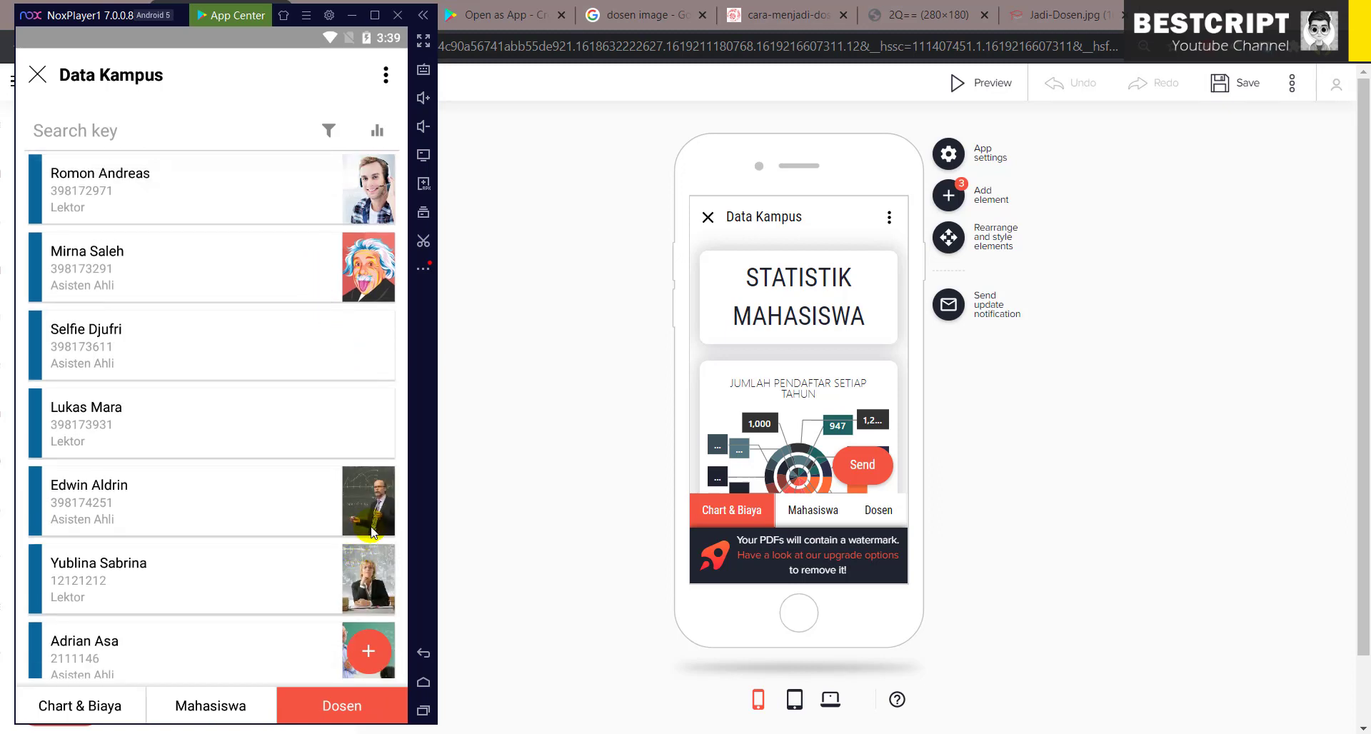
- Reopen Data Kampus from Favorites and start a new record in the Mahasiswa list
click(38, 74)
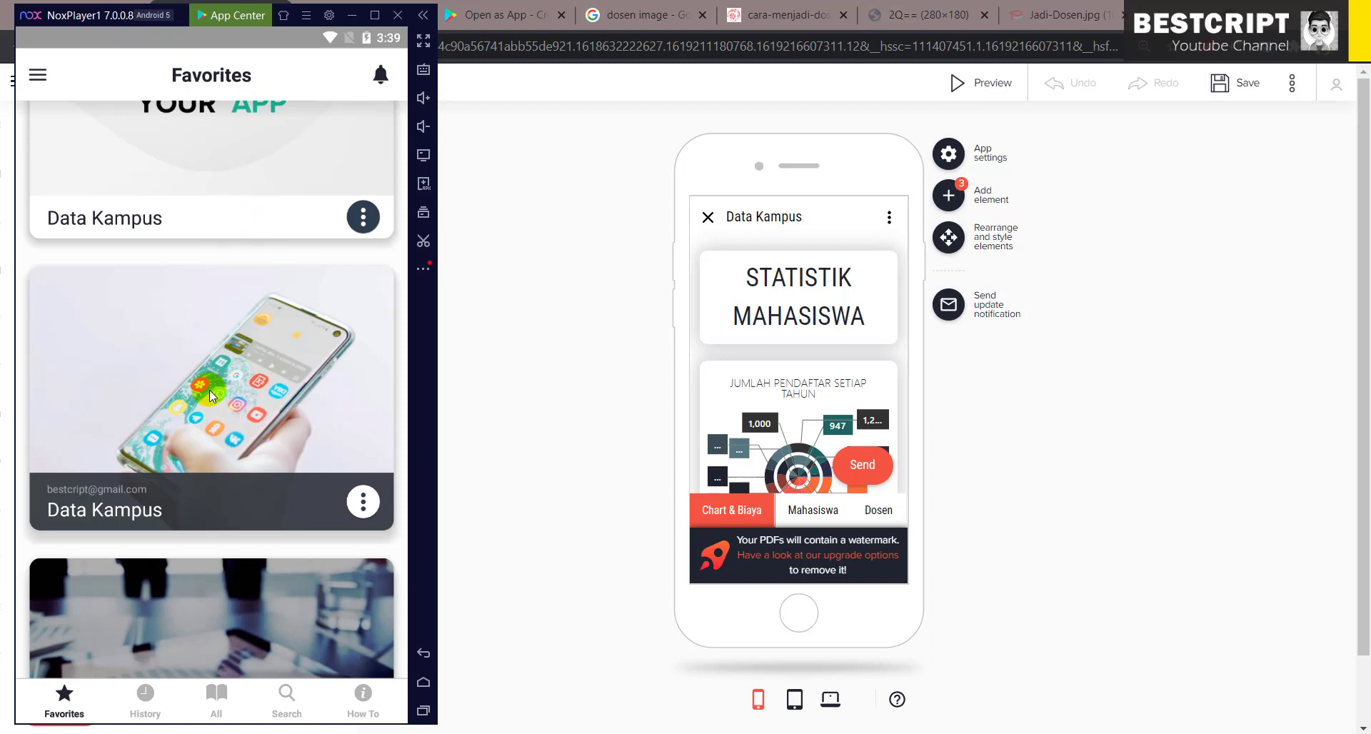
click(203, 423)
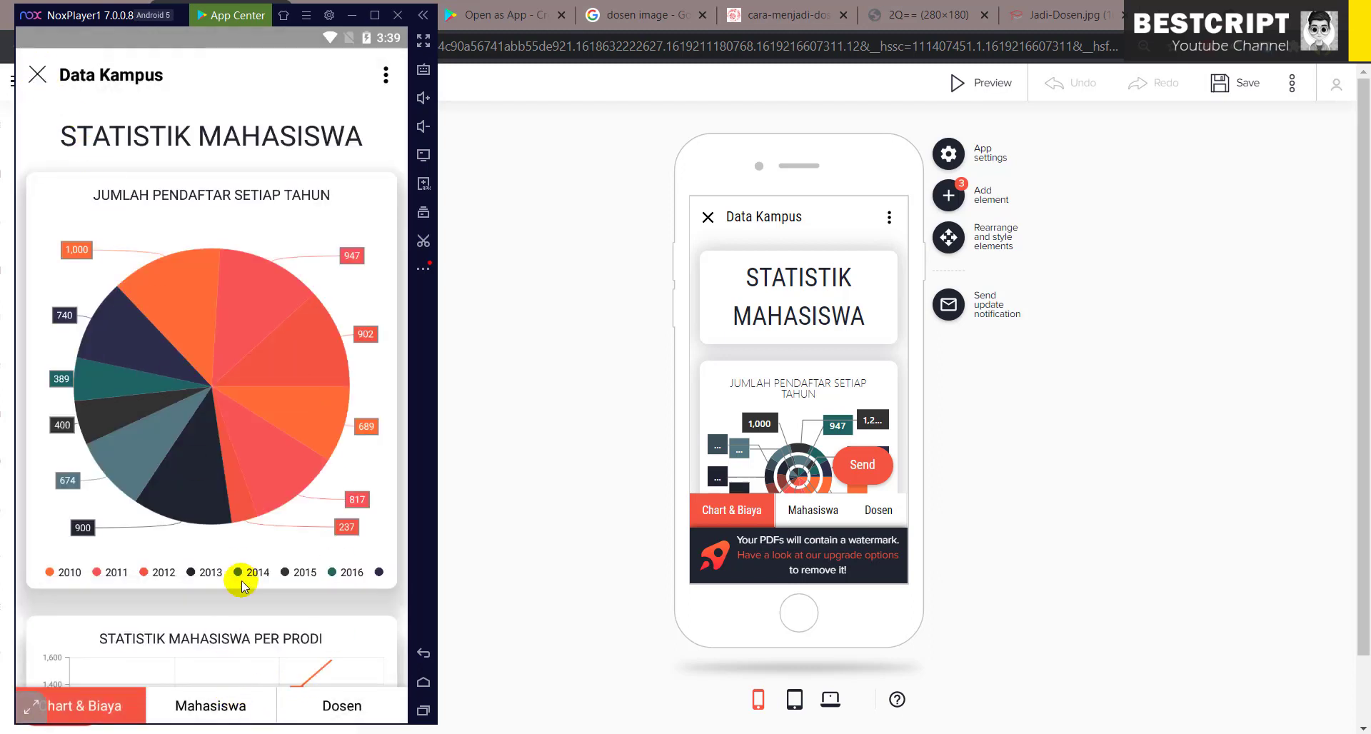
click(217, 702)
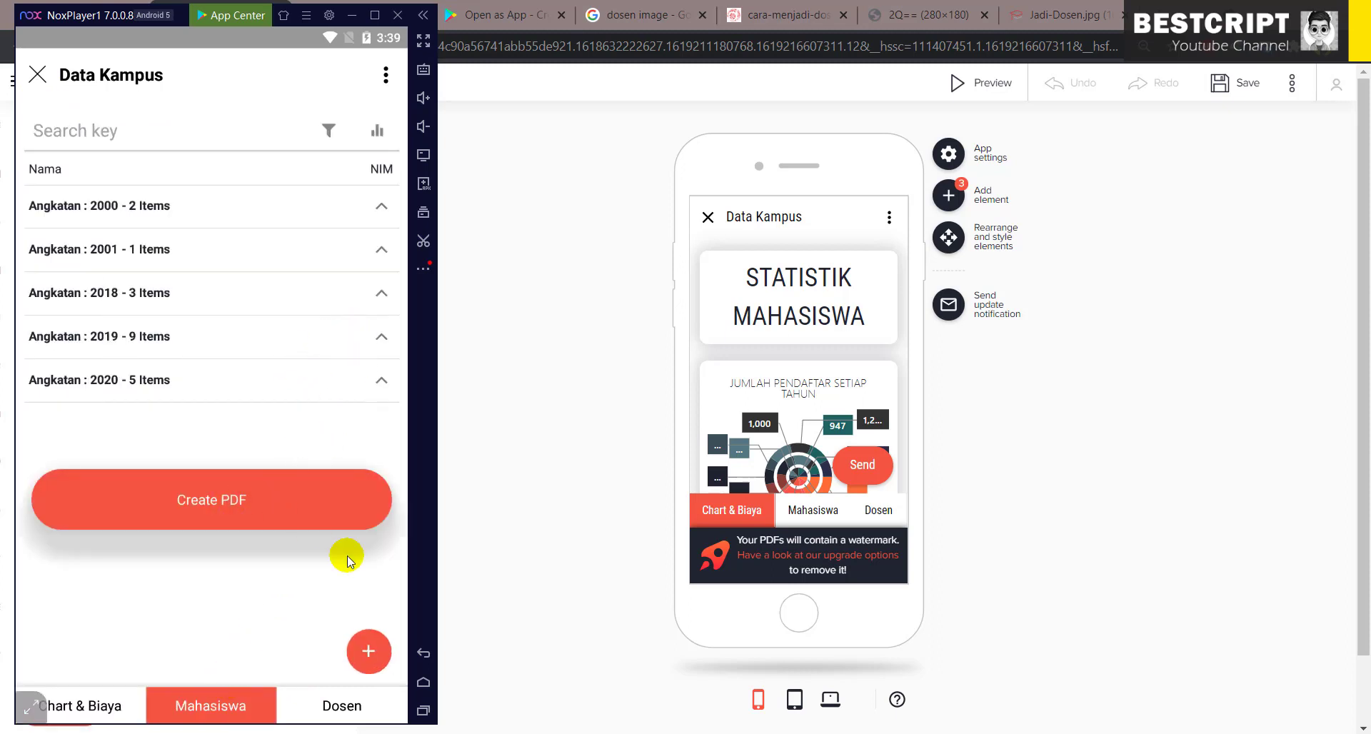
click(368, 652)
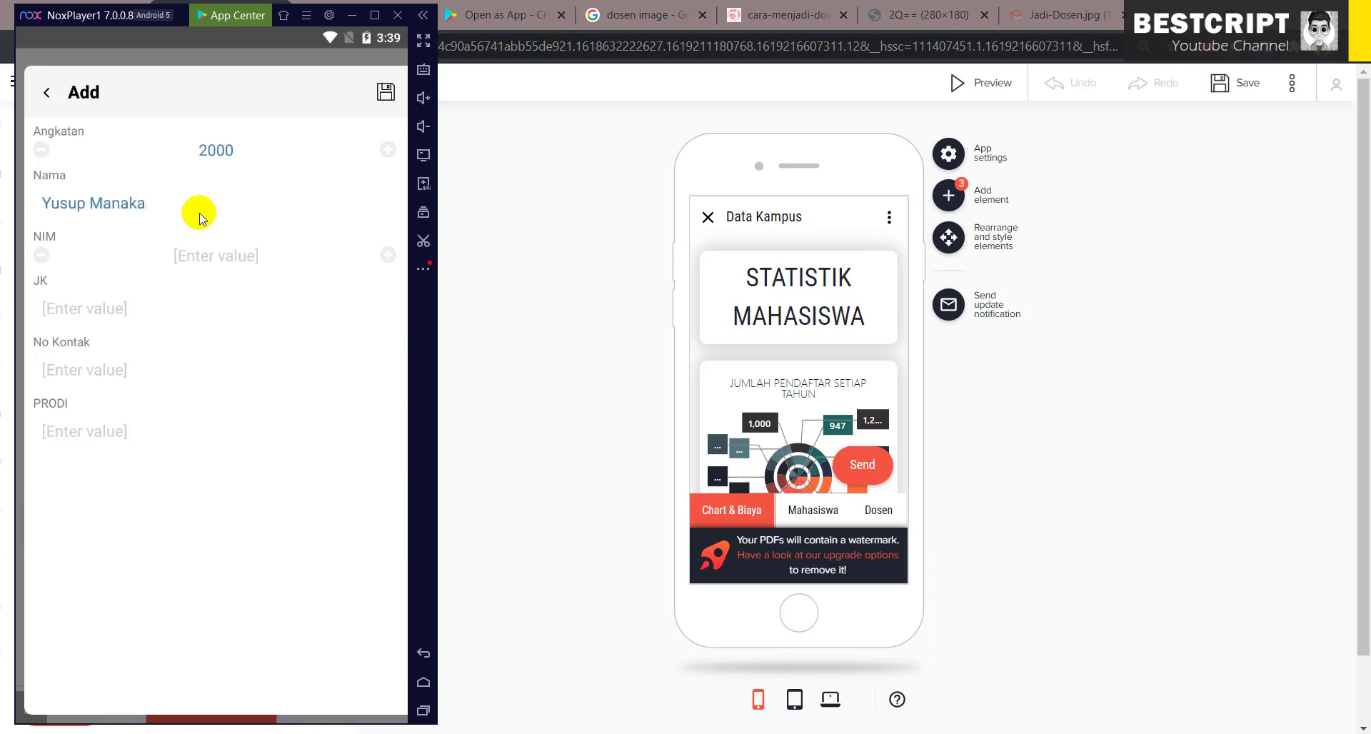
- Fill in the student's NIM, gender Laki-Laki and contact phone number in the Add form
click(196, 252)
text(06786768)
click(156, 315)
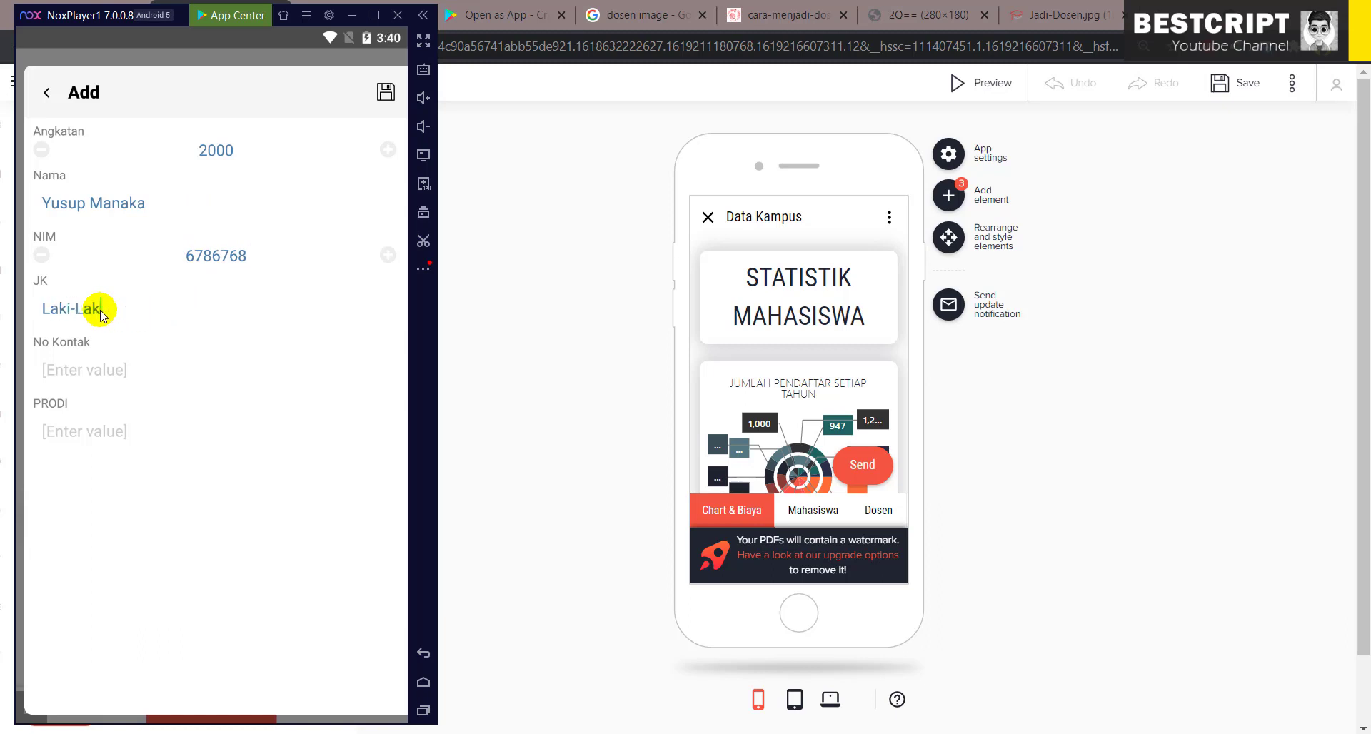
click(97, 372)
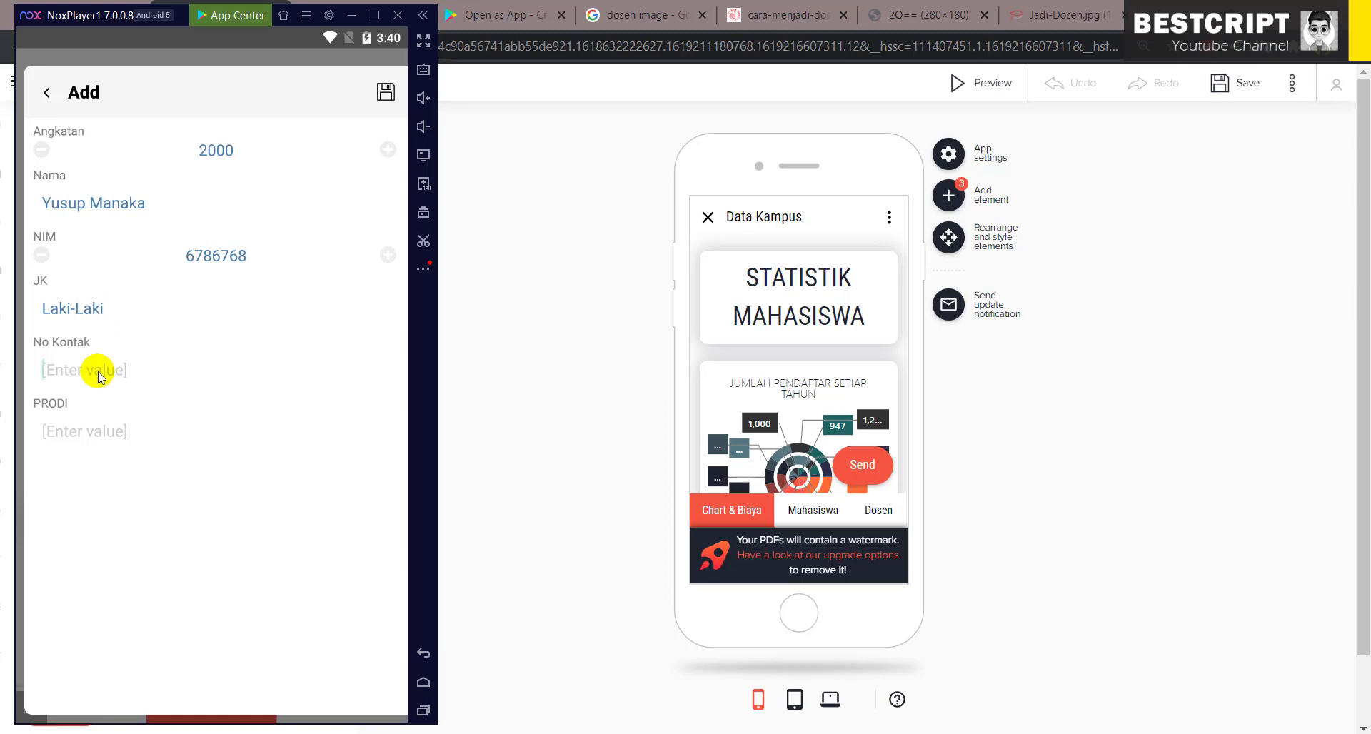
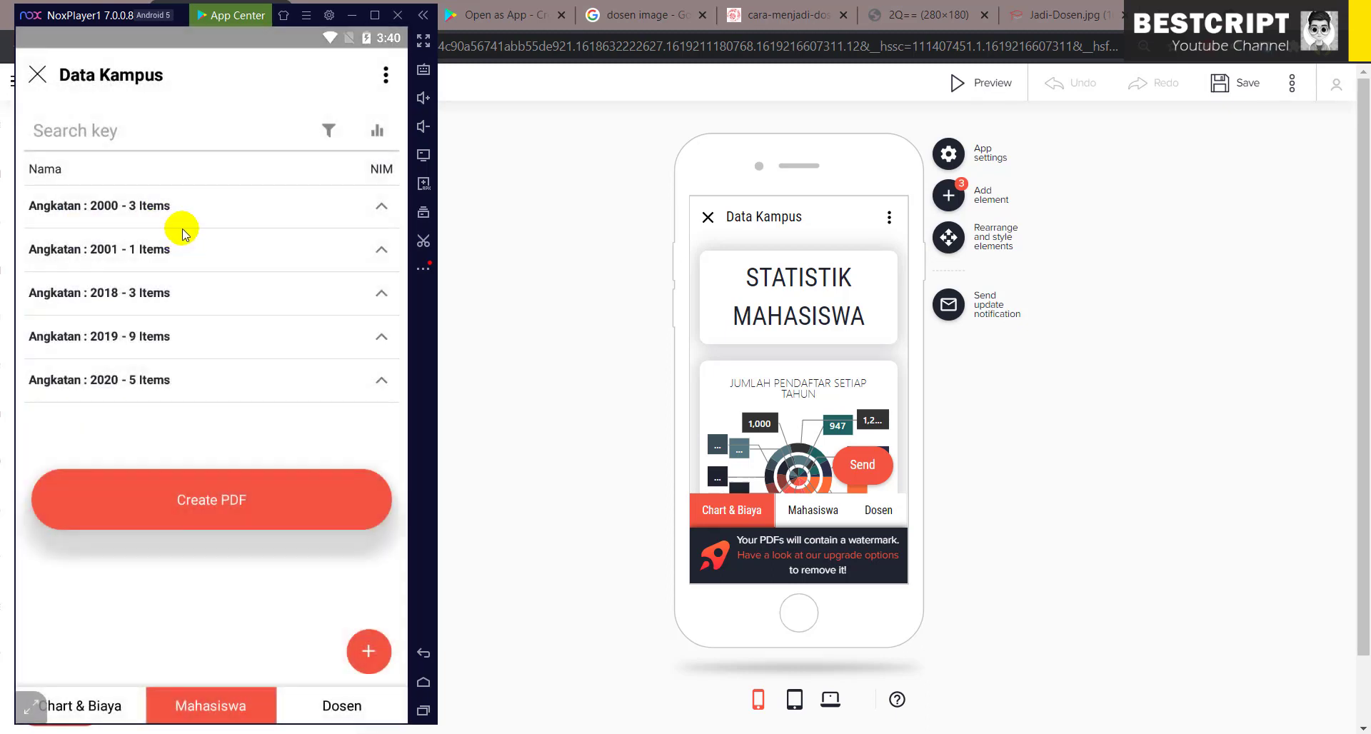
- Expand and collapse the Angkatan 2000 and 2001 groups in the student list
click(156, 211)
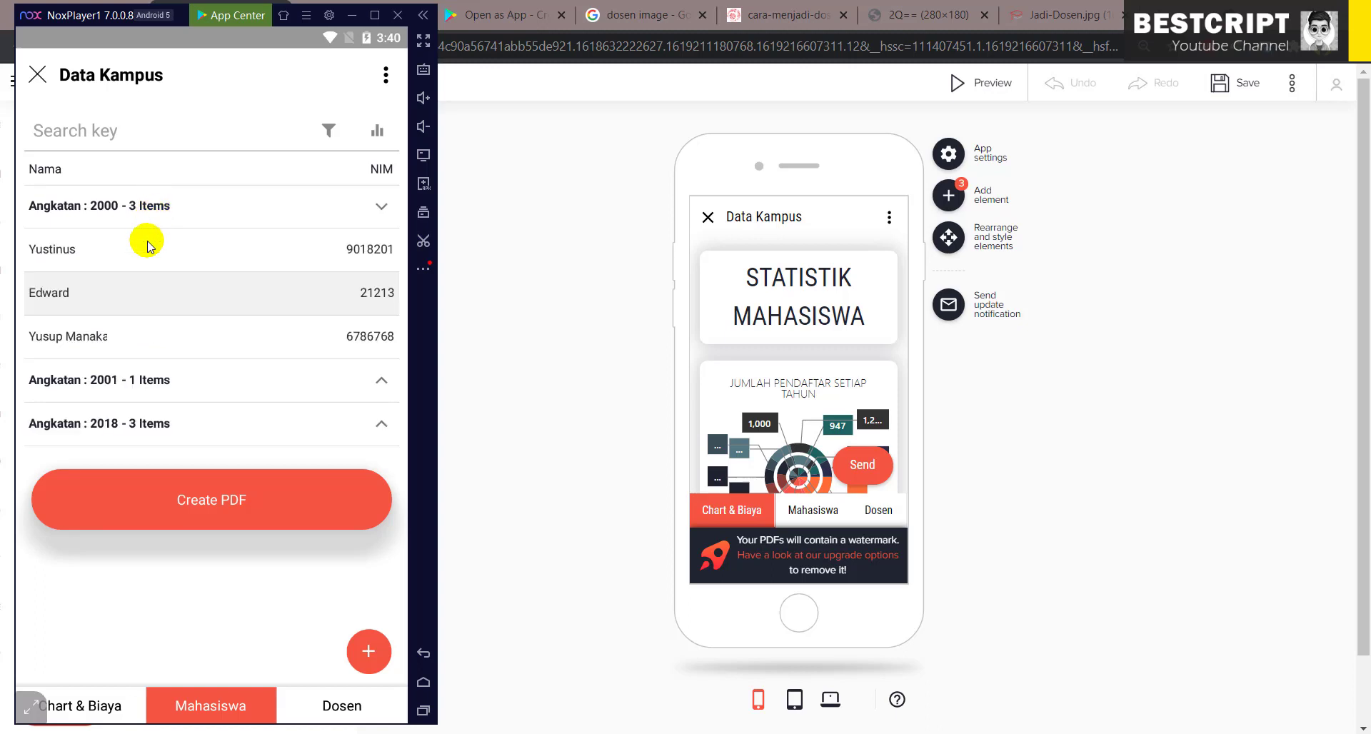
click(198, 217)
click(158, 252)
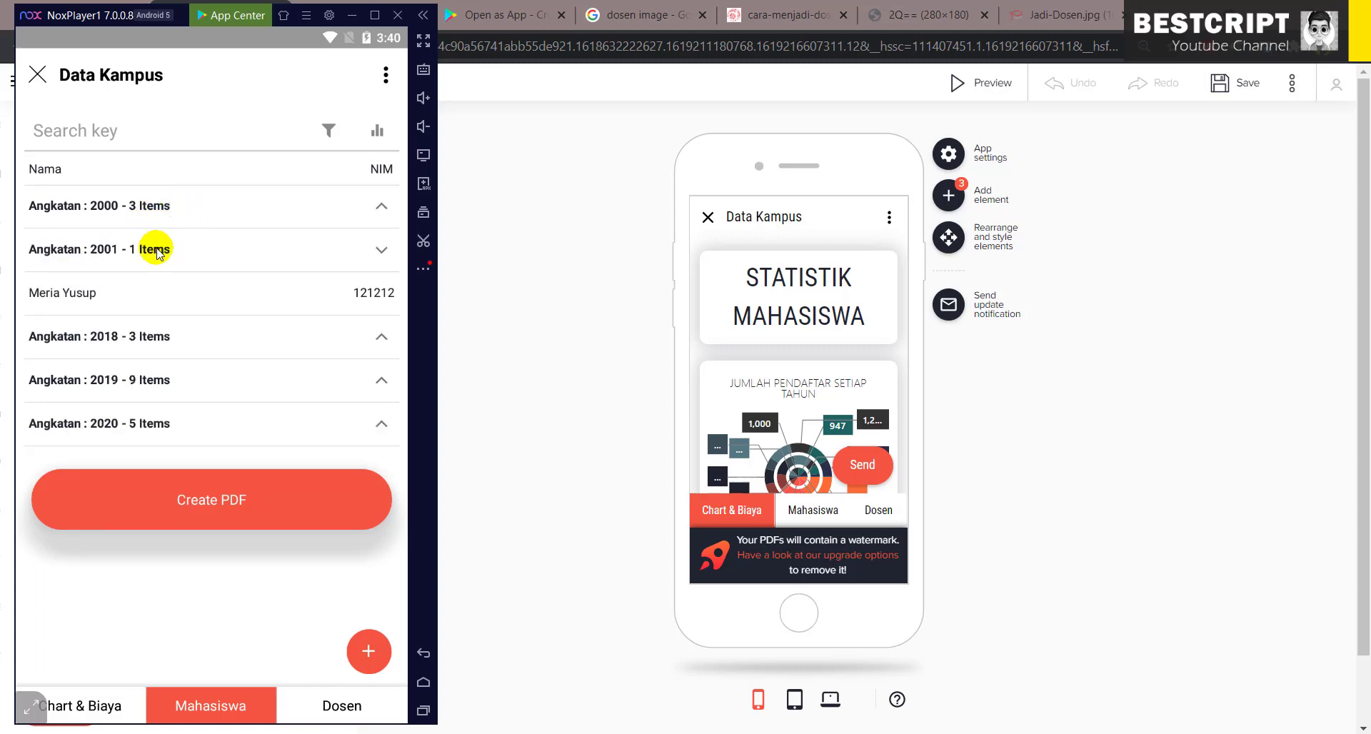
click(159, 253)
click(148, 250)
click(164, 208)
click(165, 208)
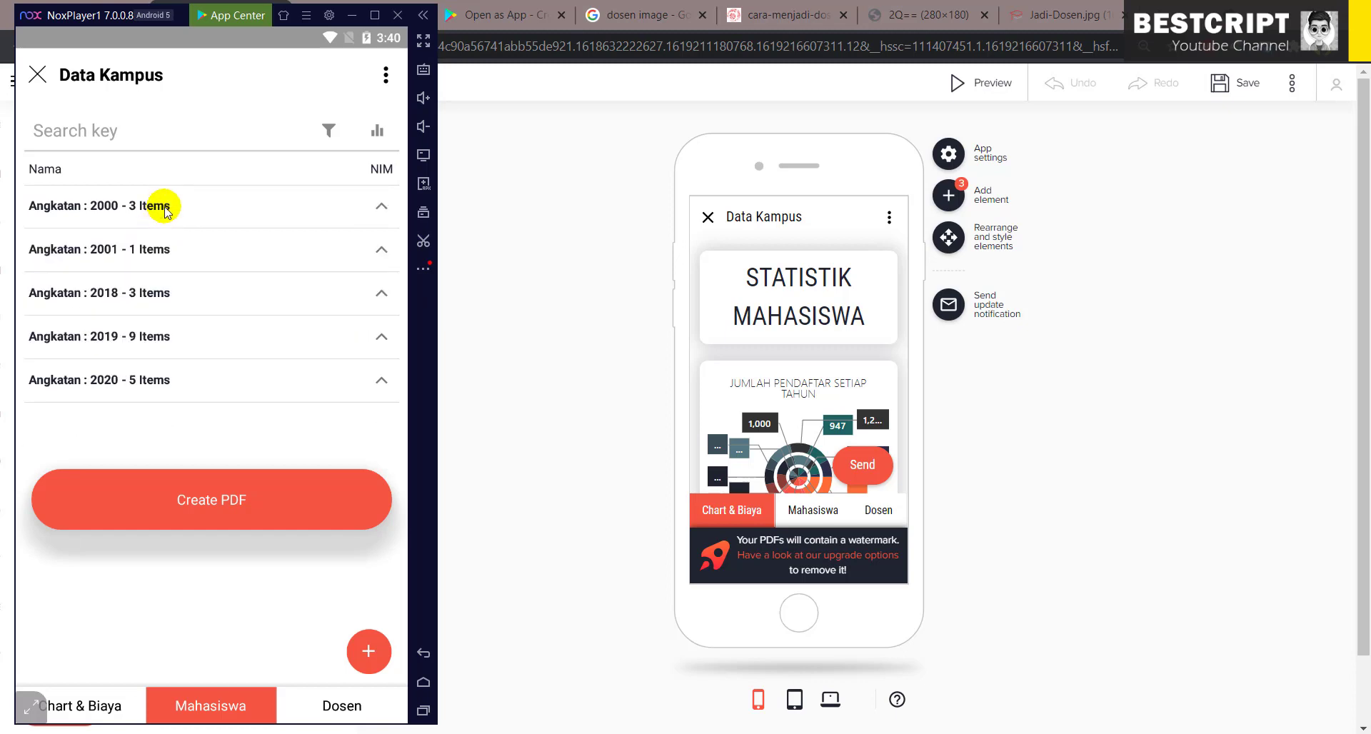
- Check Data Kampus for data updates from the side menu, then close the menu
click(385, 92)
click(290, 218)
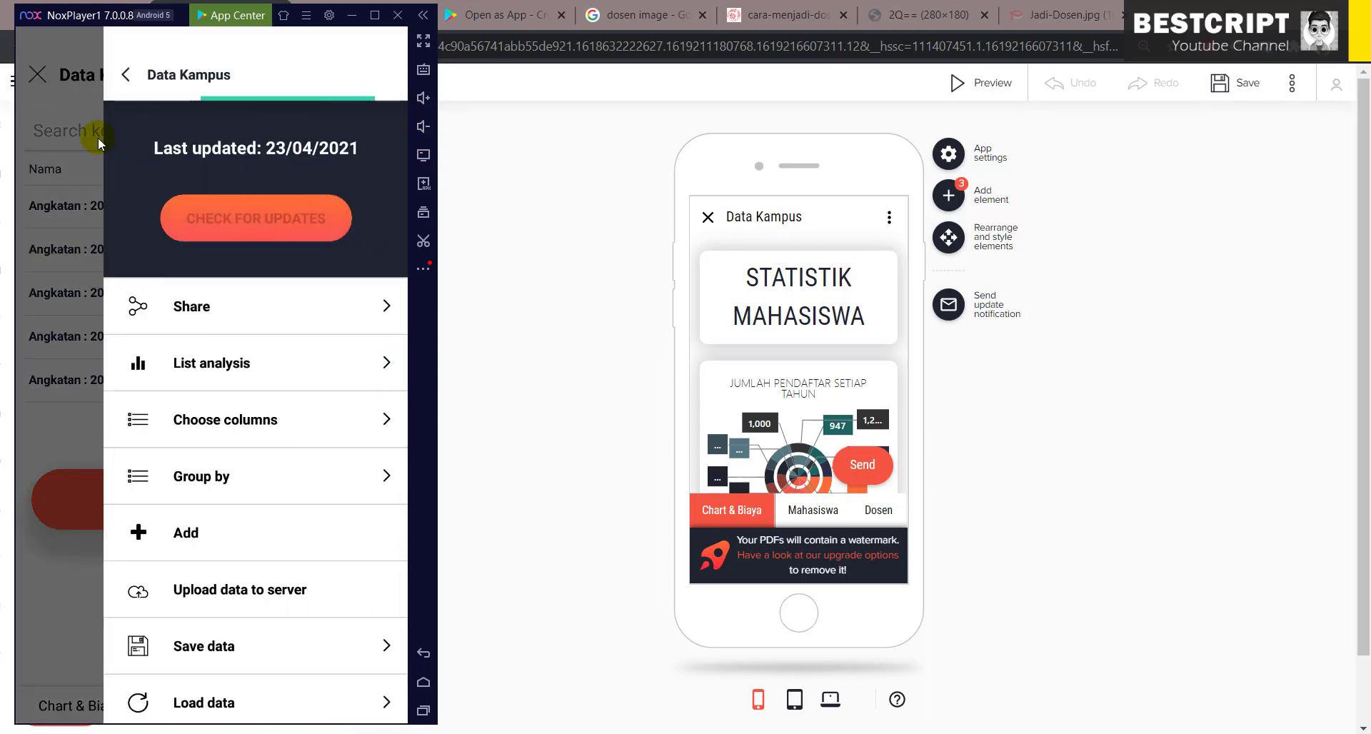
scroll(222, 514, down, 3)
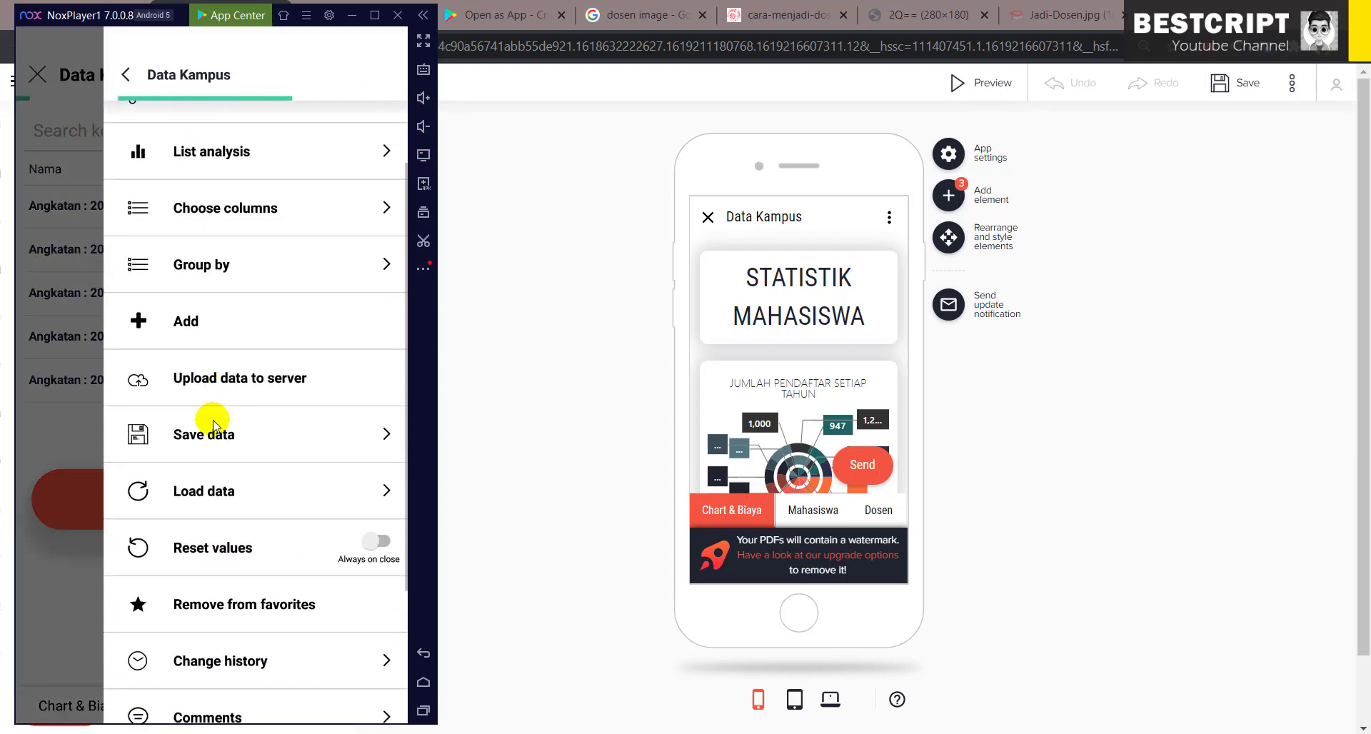
scroll(322, 568, down, 2)
scroll(105, 287, up, 4)
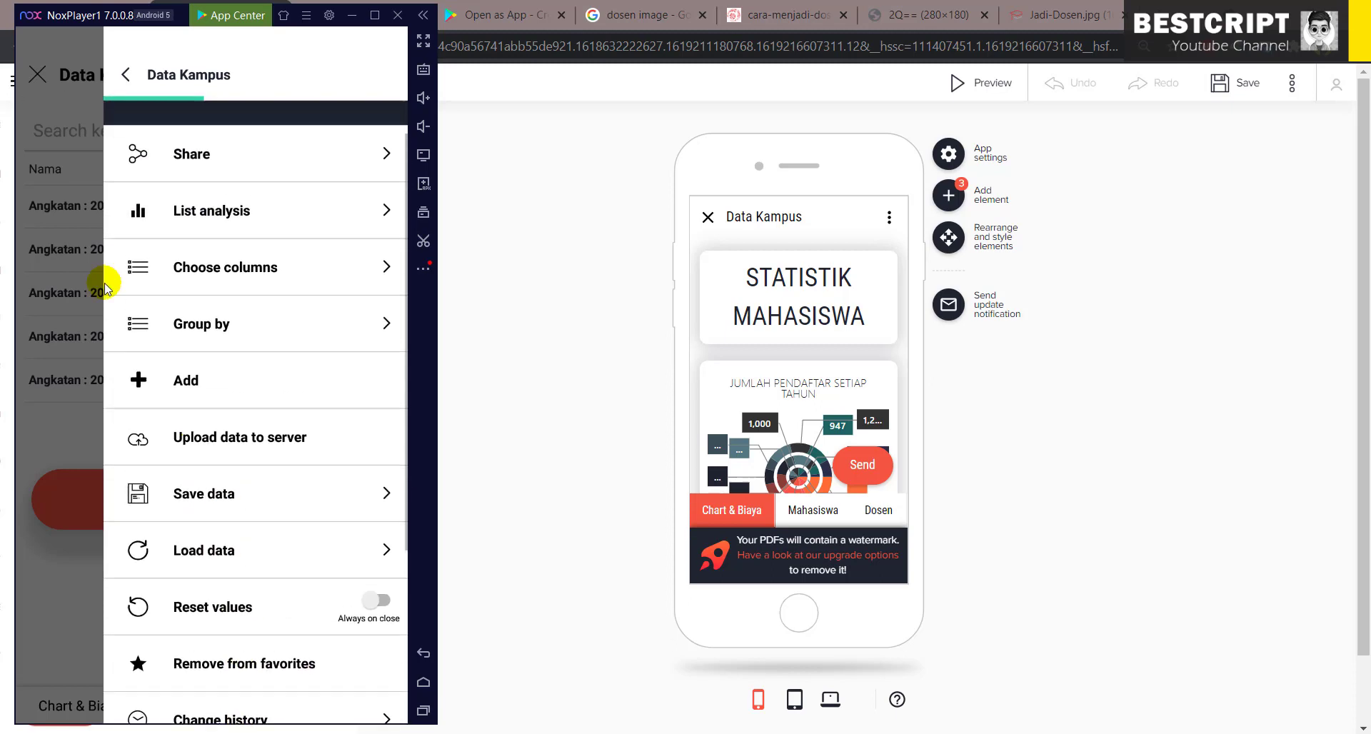
scroll(105, 287, up, 1)
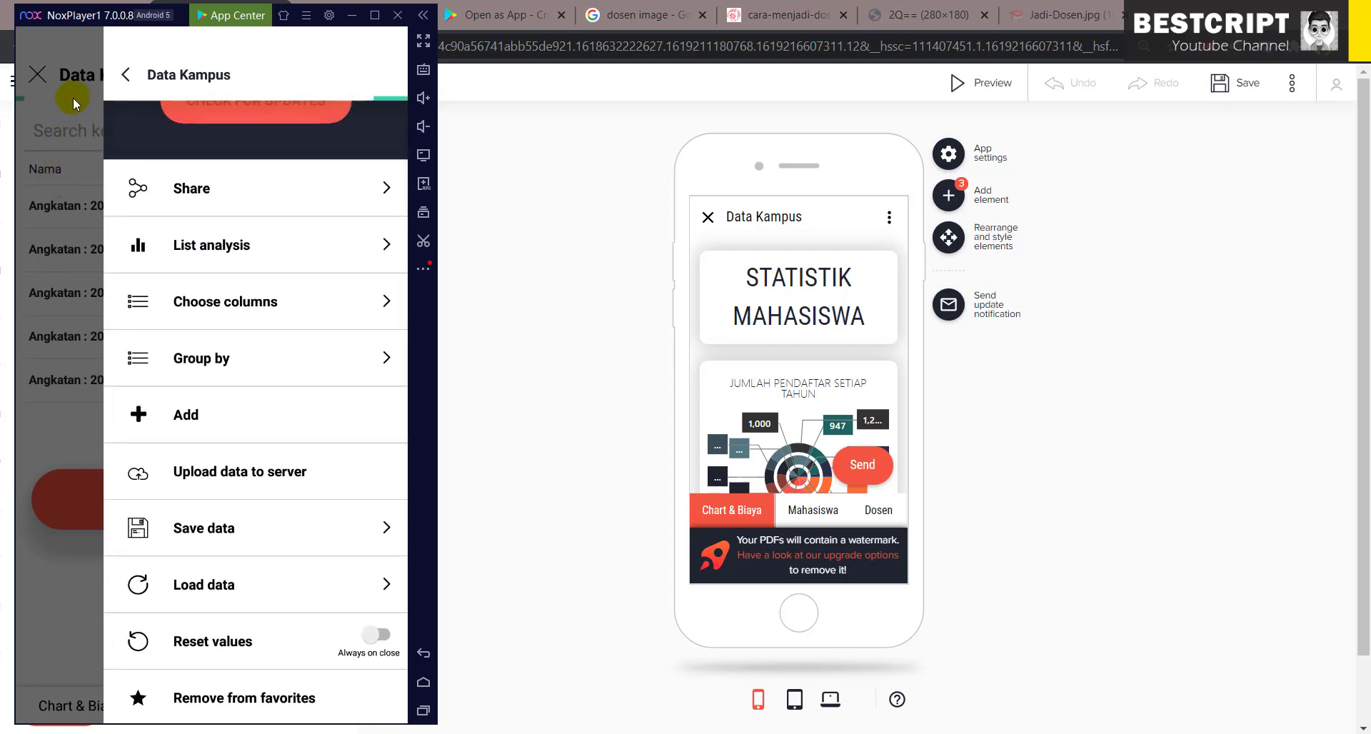
click(73, 97)
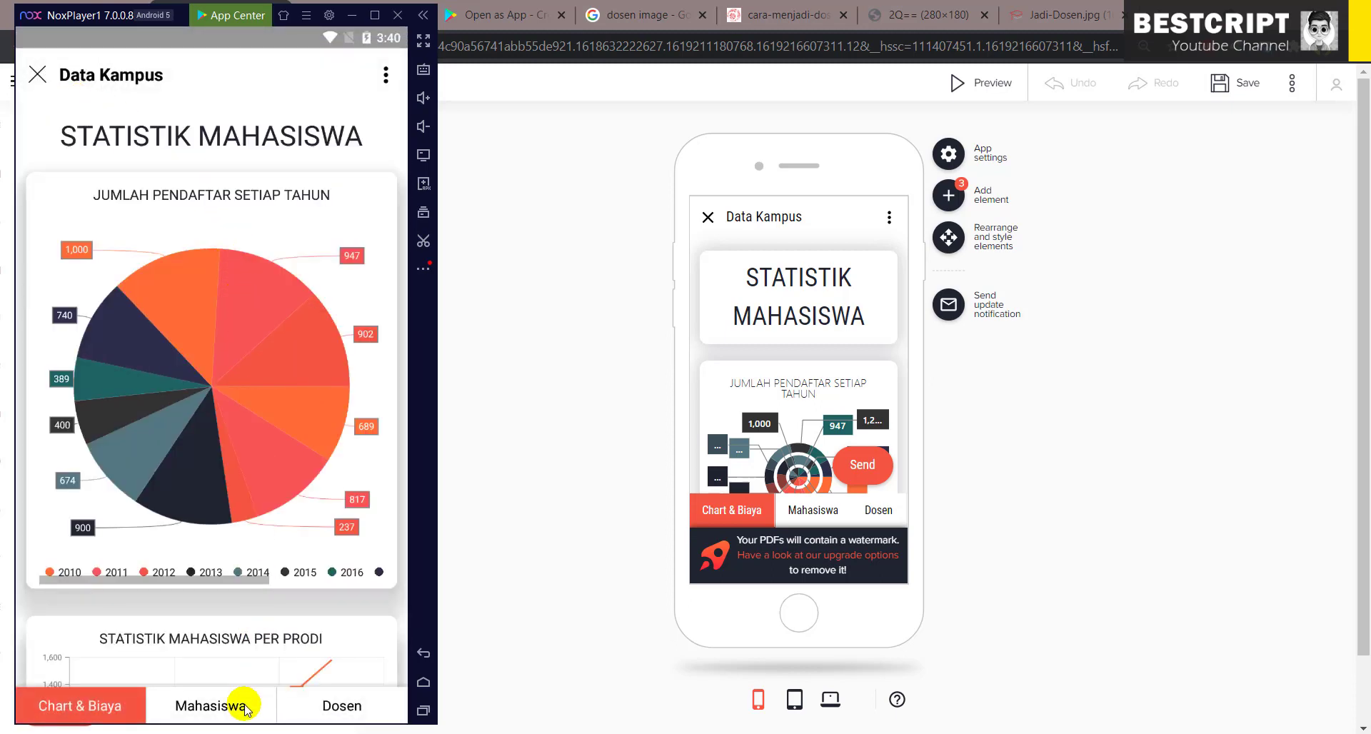
- Show the Mahasiswa list with Angkatan 2000 expanded, then return to the Open as App editor
click(245, 707)
click(184, 207)
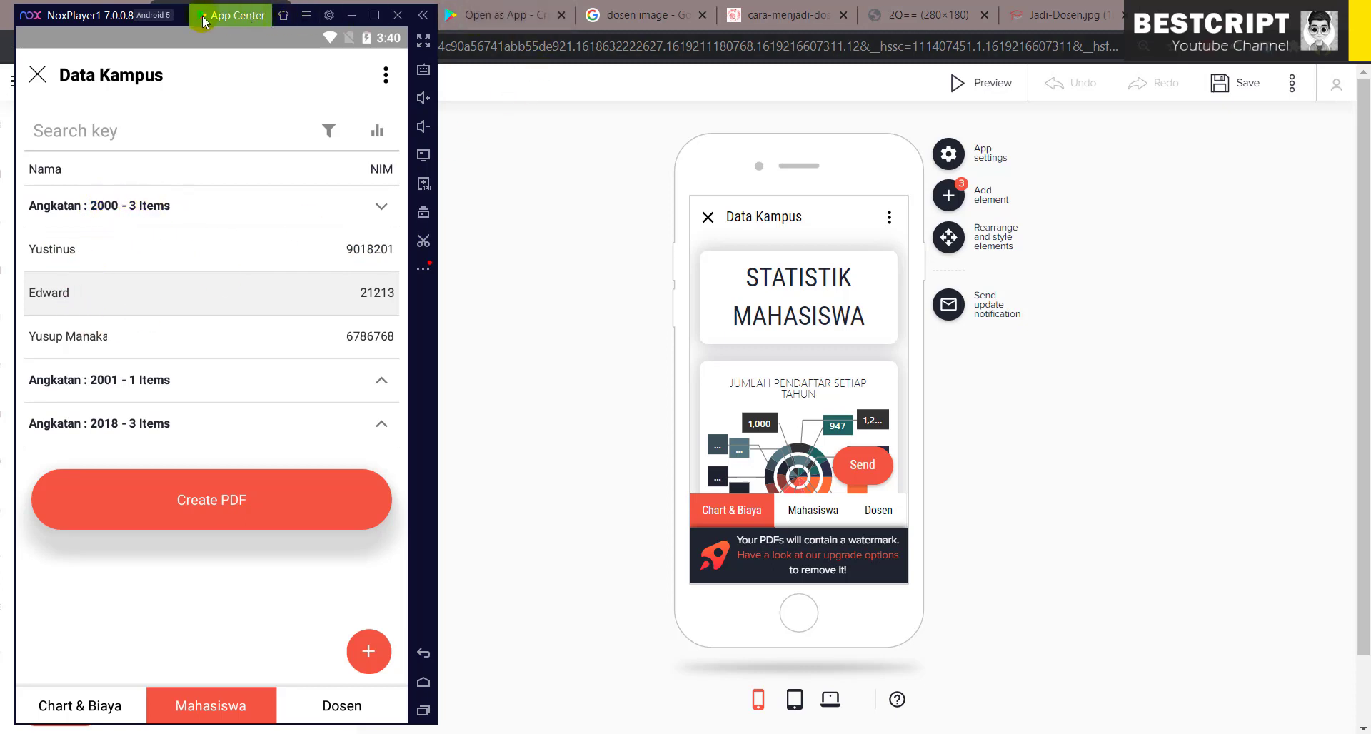
click(450, 269)
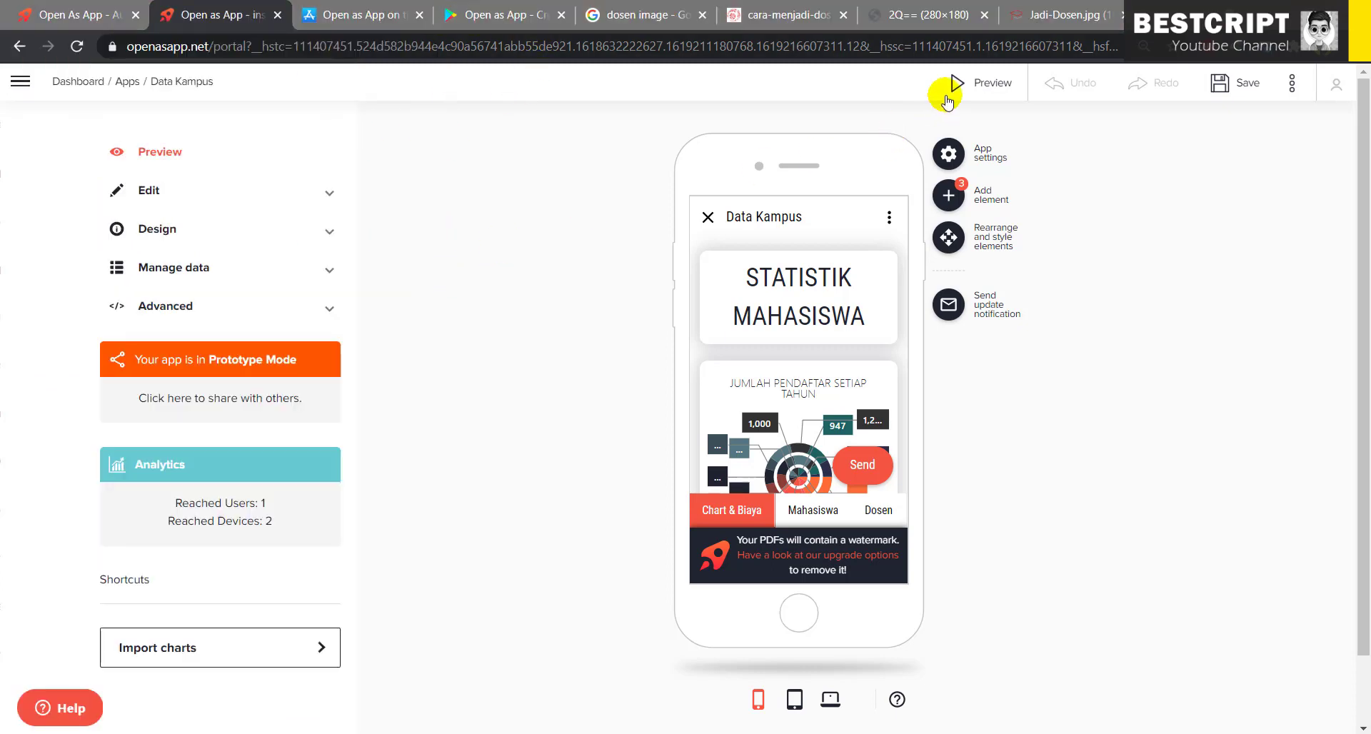
- Preview the Mahasiswa page with the Angkatan: 2000 group expanded, then switch back to NoxPlayer
click(1024, 81)
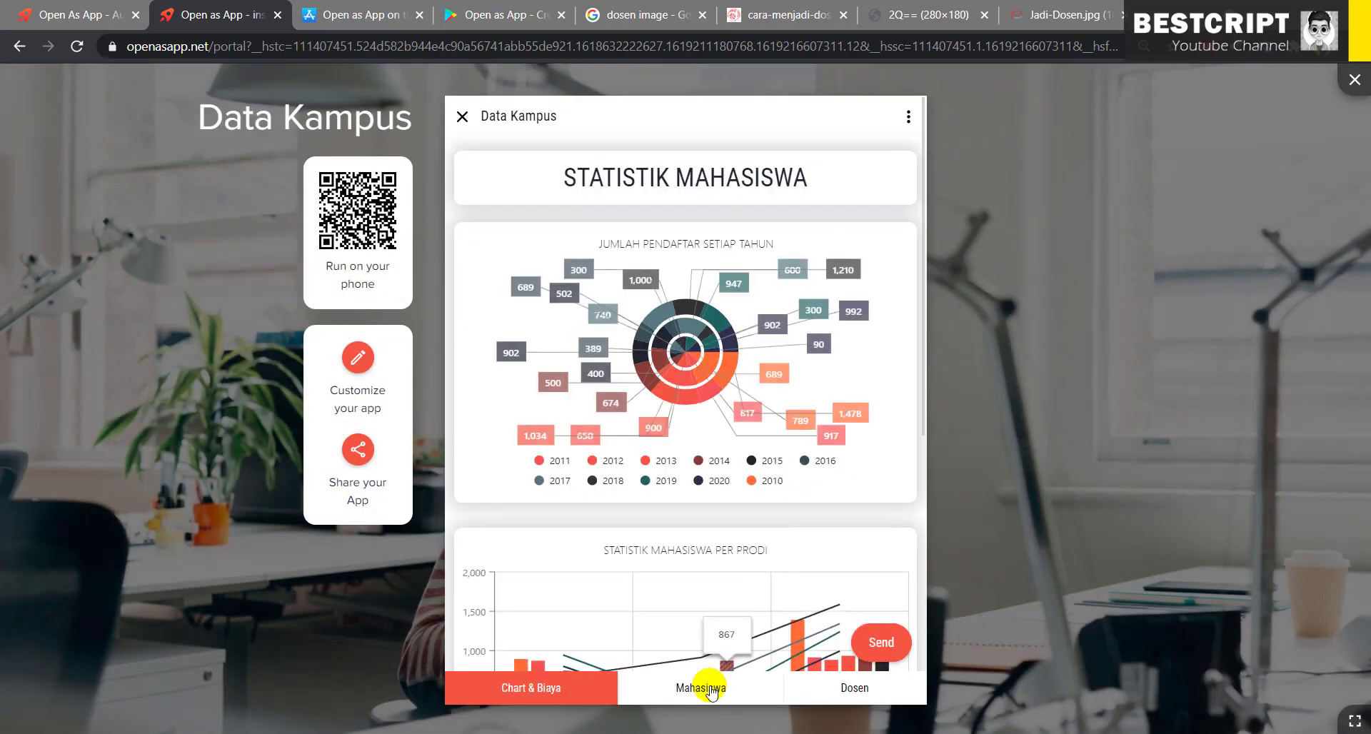
click(705, 684)
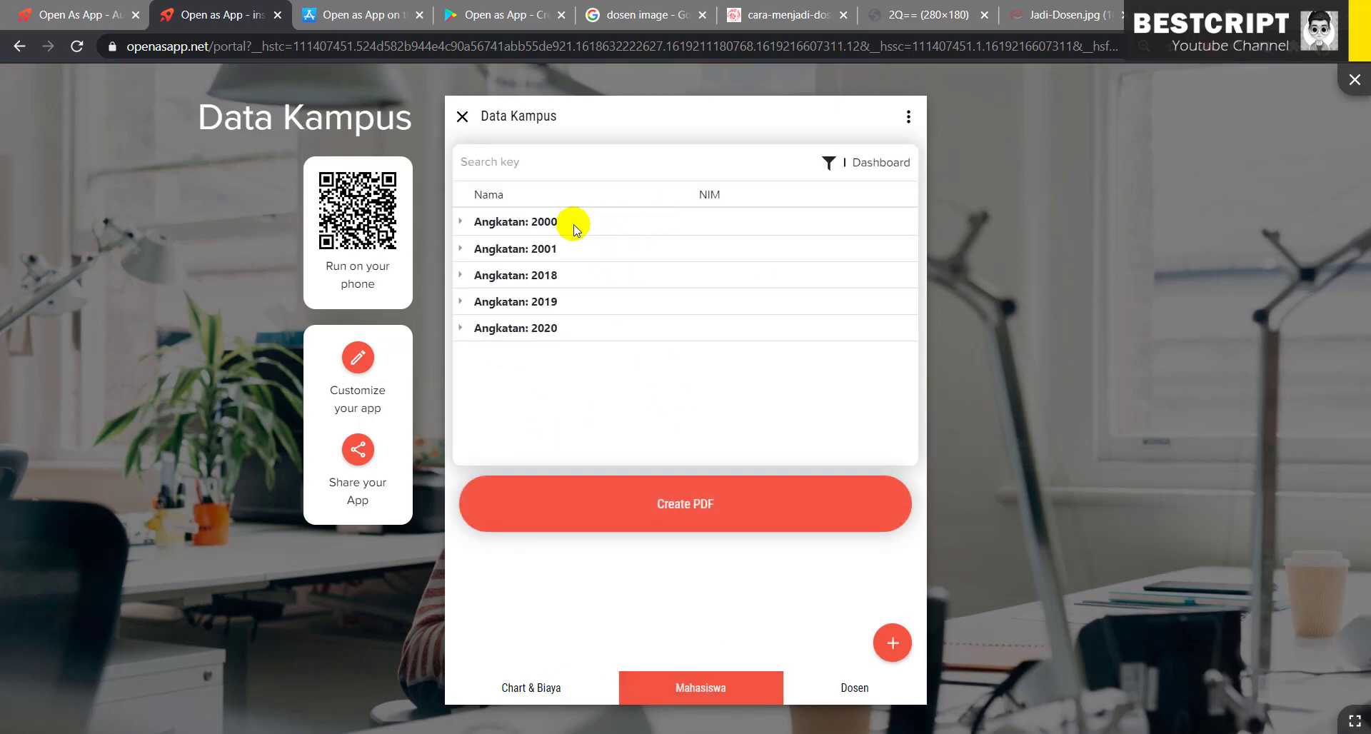
click(565, 223)
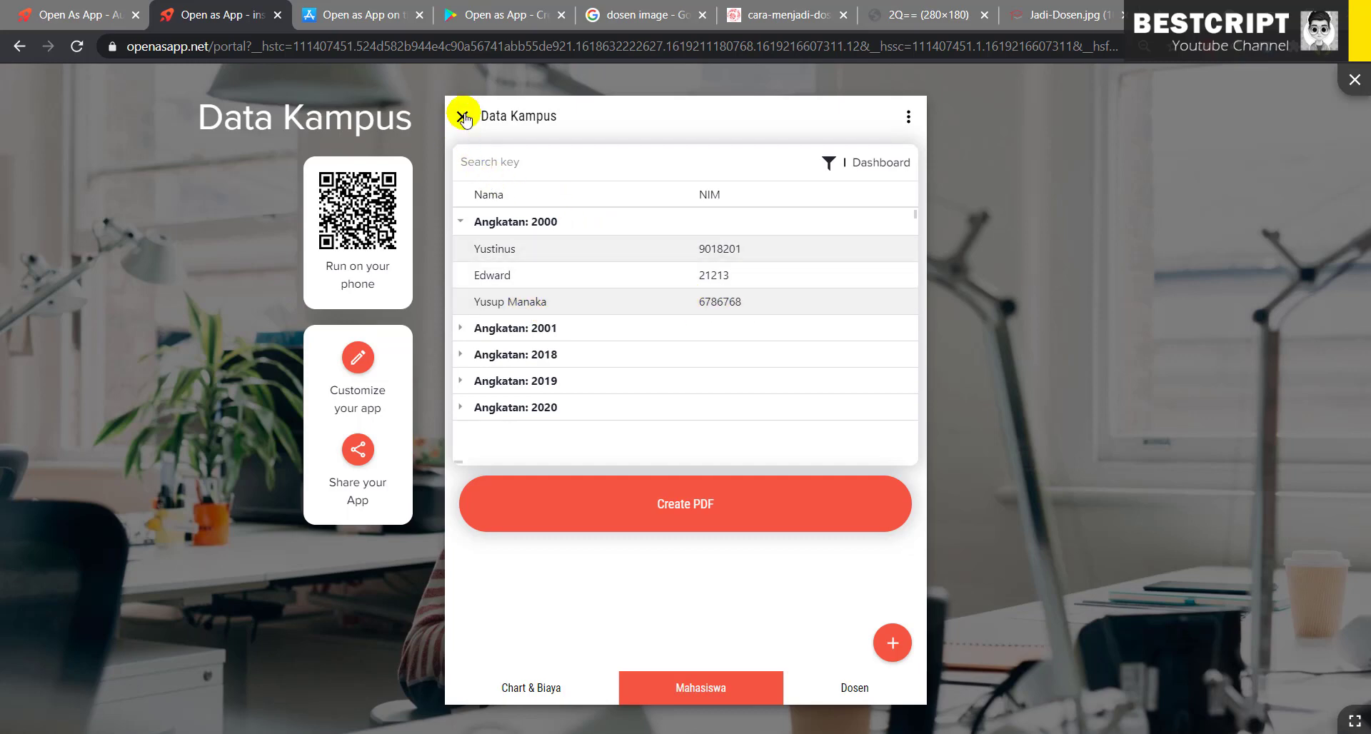
click(564, 732)
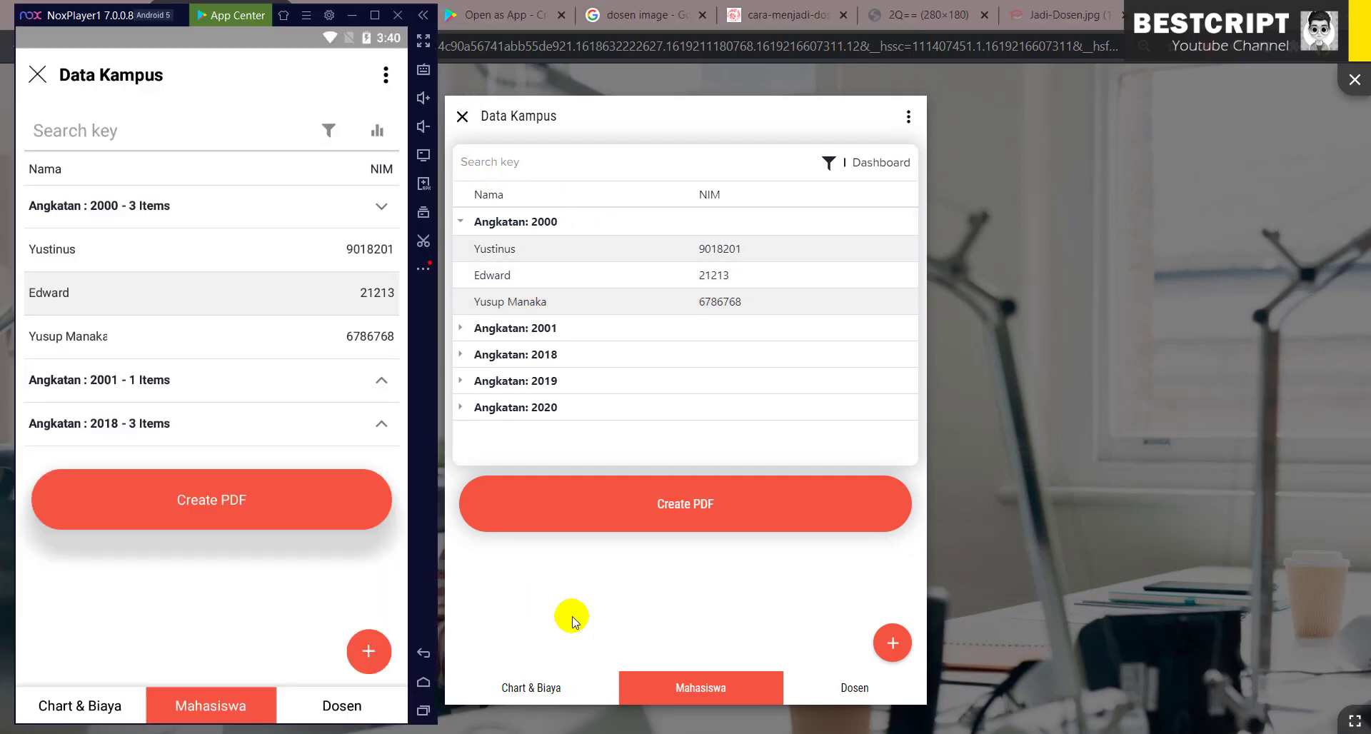
- Reopen Data Kampus from Favorites, expand Angkatan : 2000 on Mahasiswa, then return to the browser
click(40, 77)
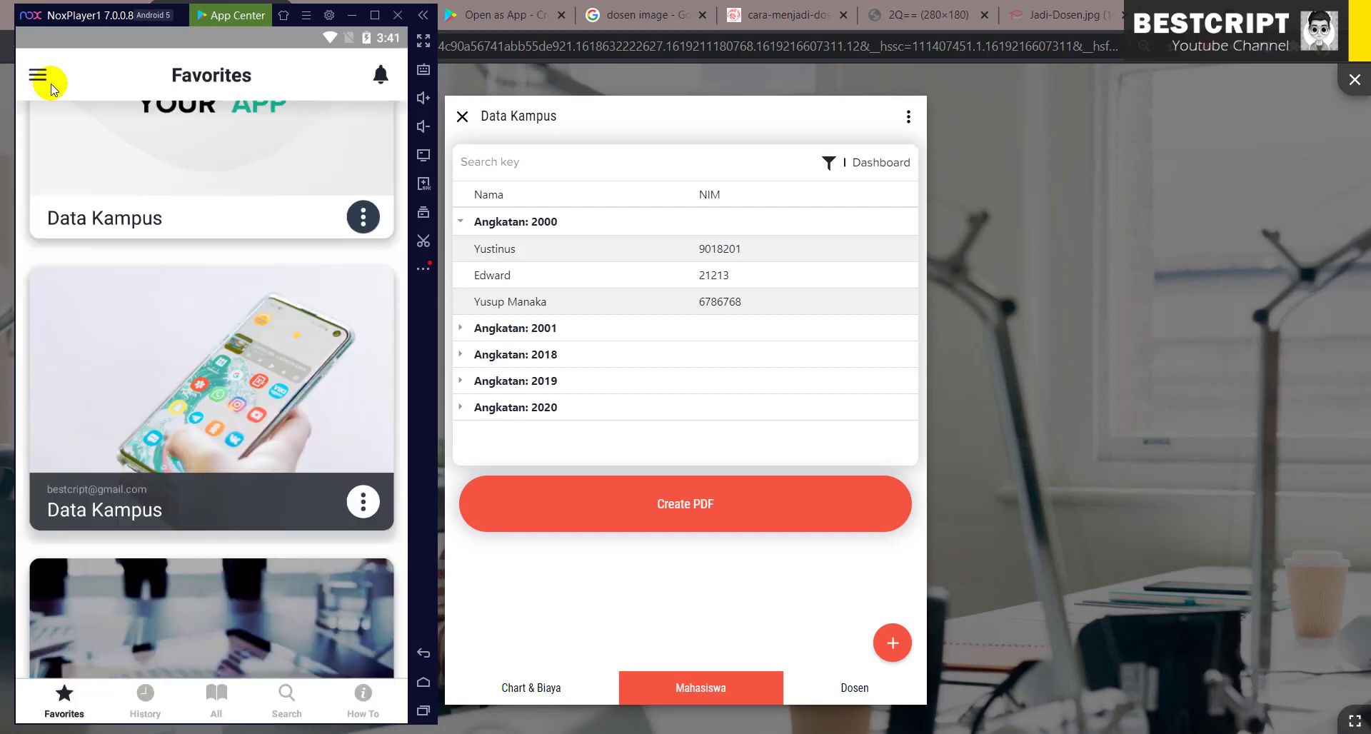
click(190, 356)
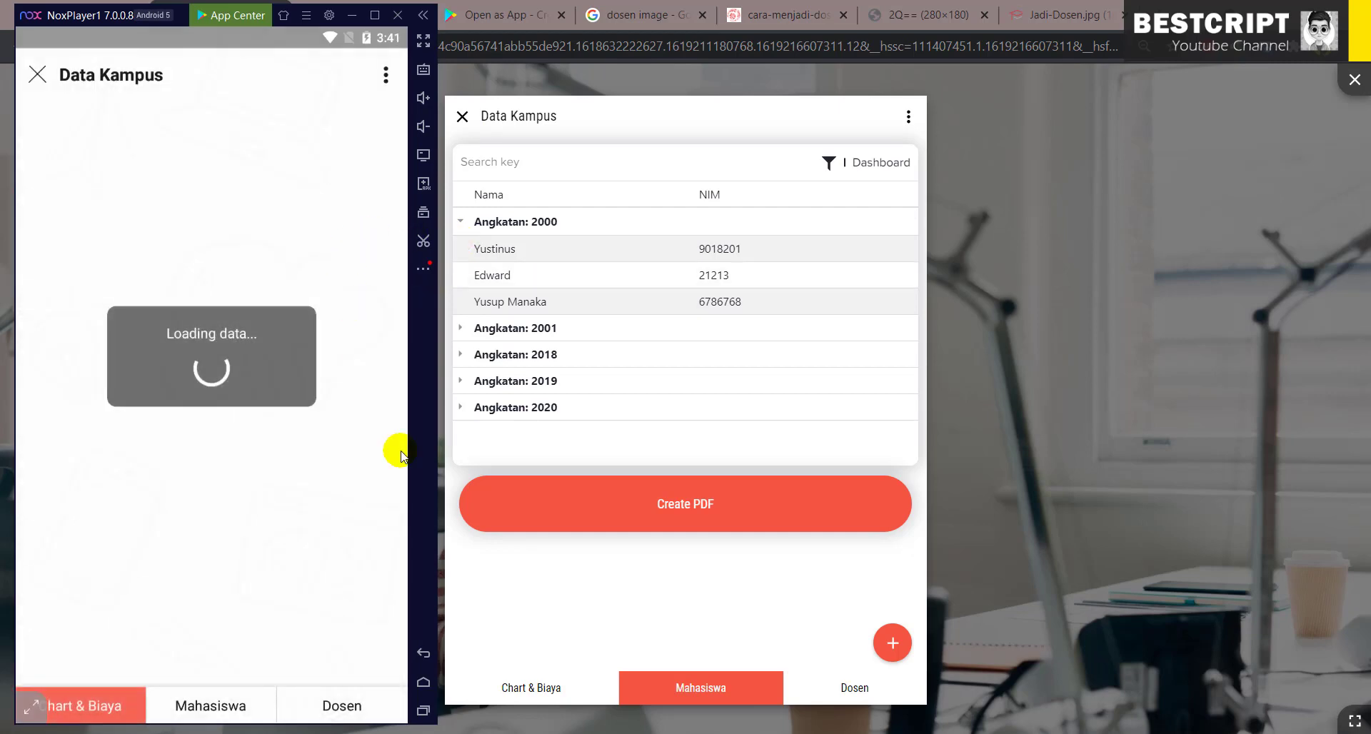
click(200, 704)
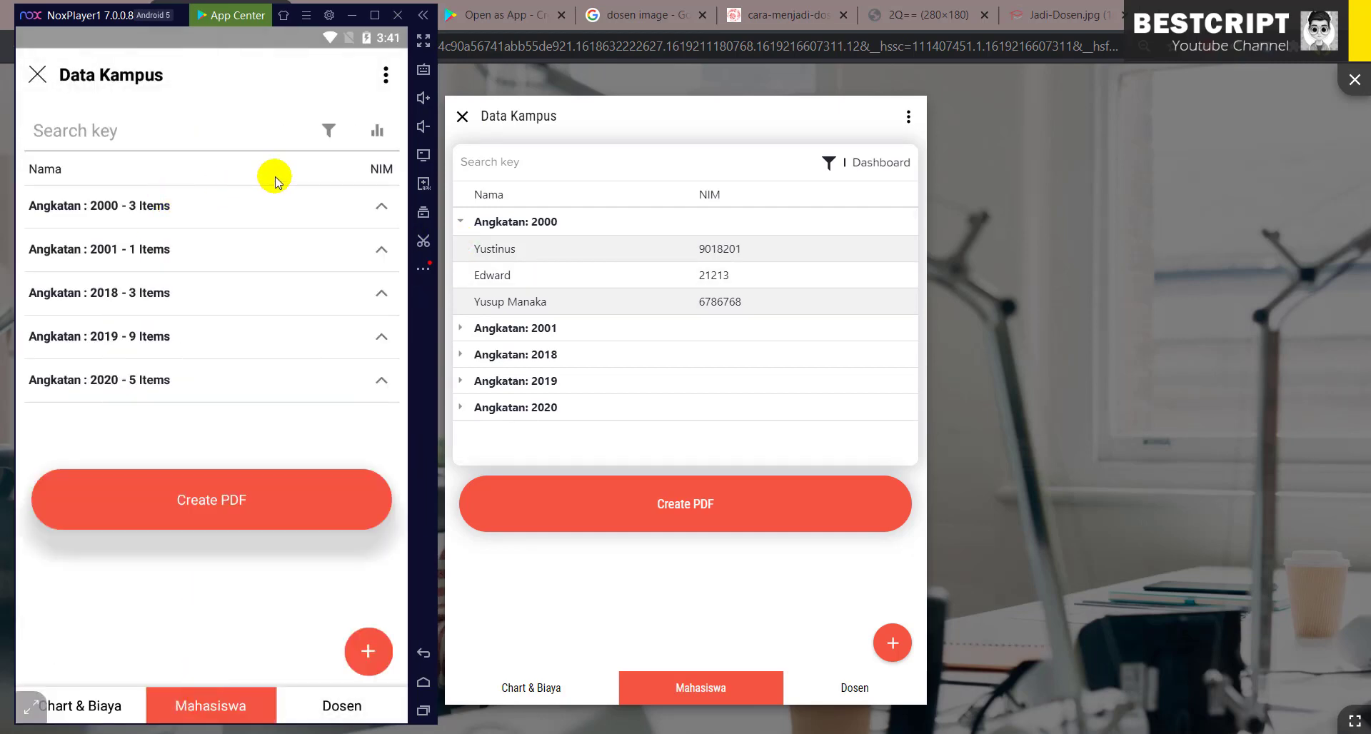
click(161, 204)
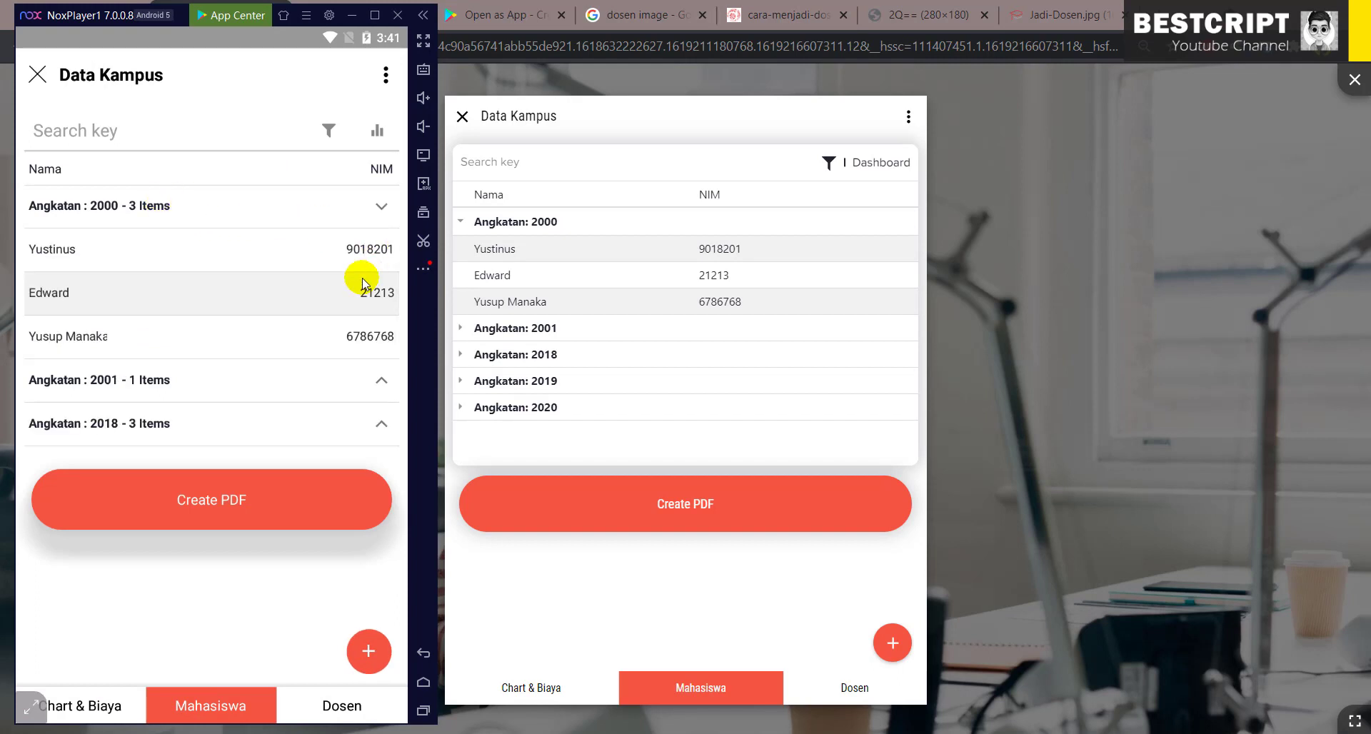
drag(360, 279, 382, 235)
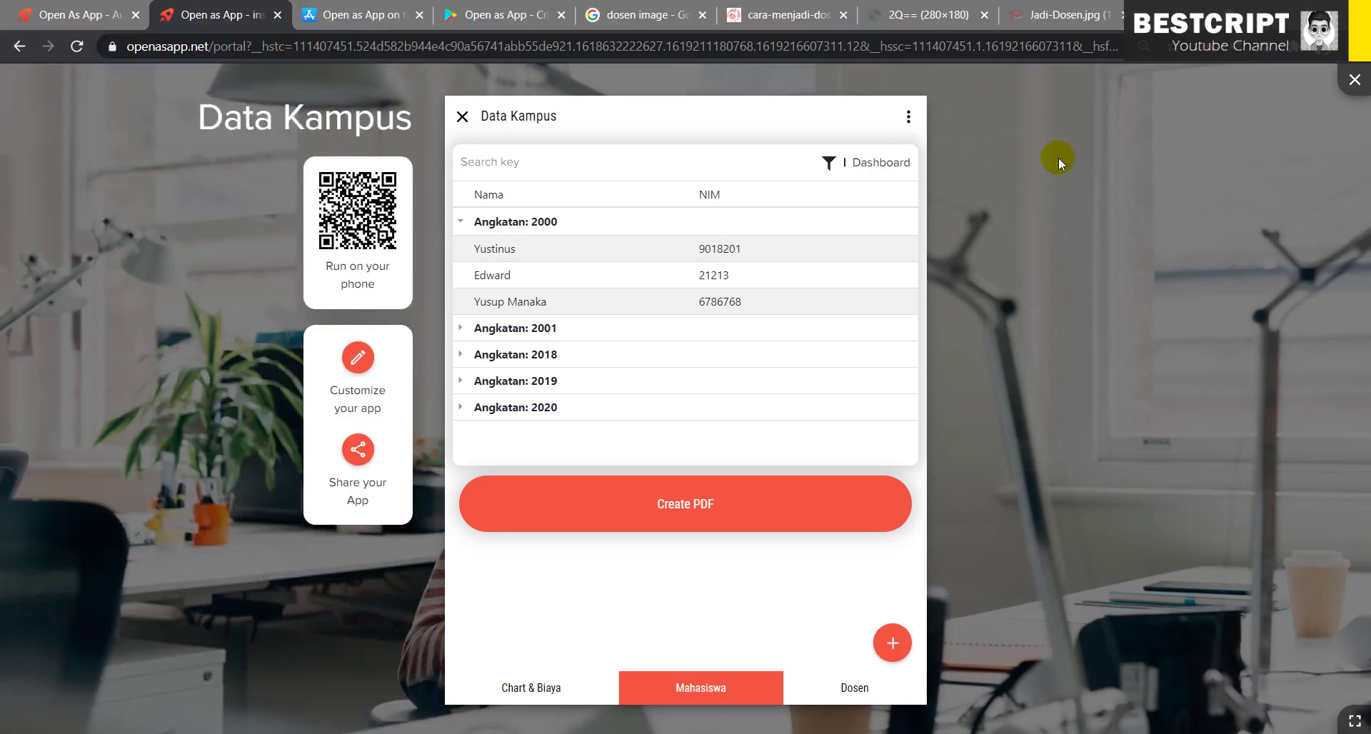
click(1057, 157)
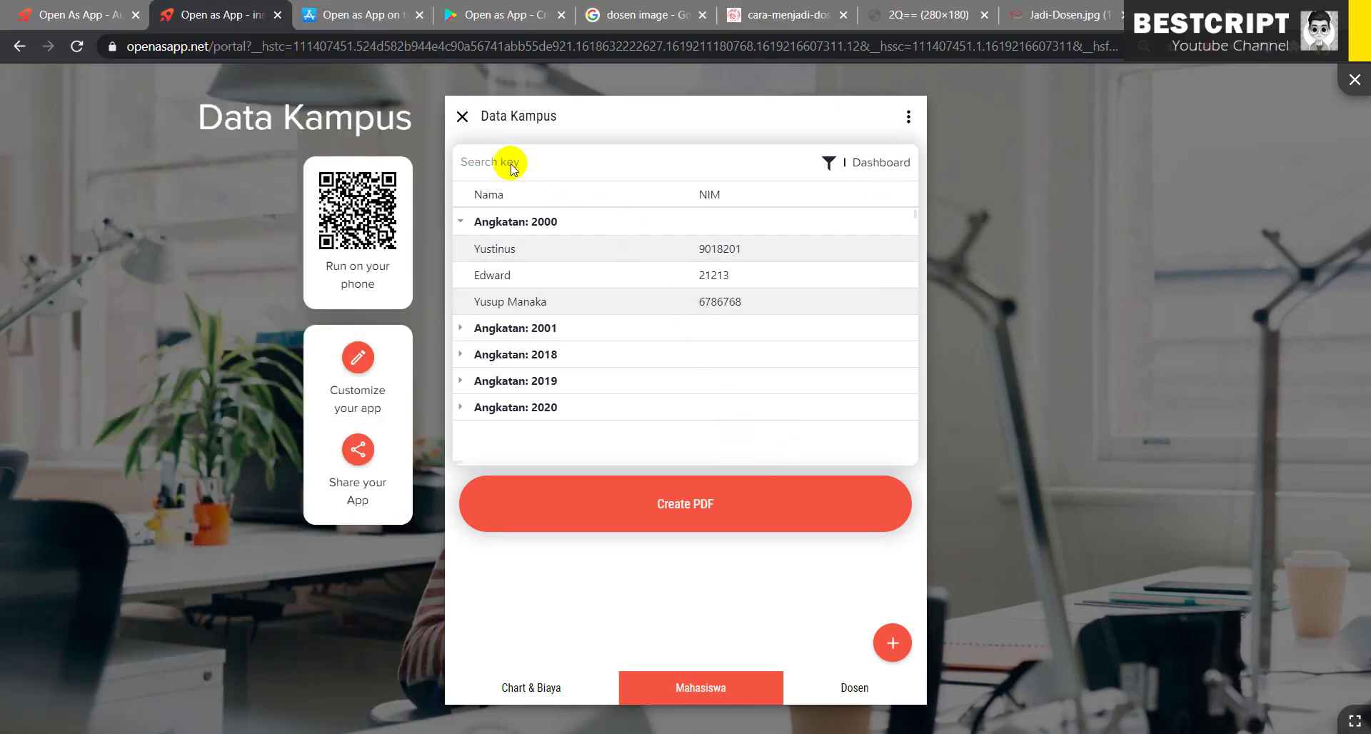
- Collapse Angkatan: 2000, close the preview, and open the Rearrange and style elements panel
click(461, 224)
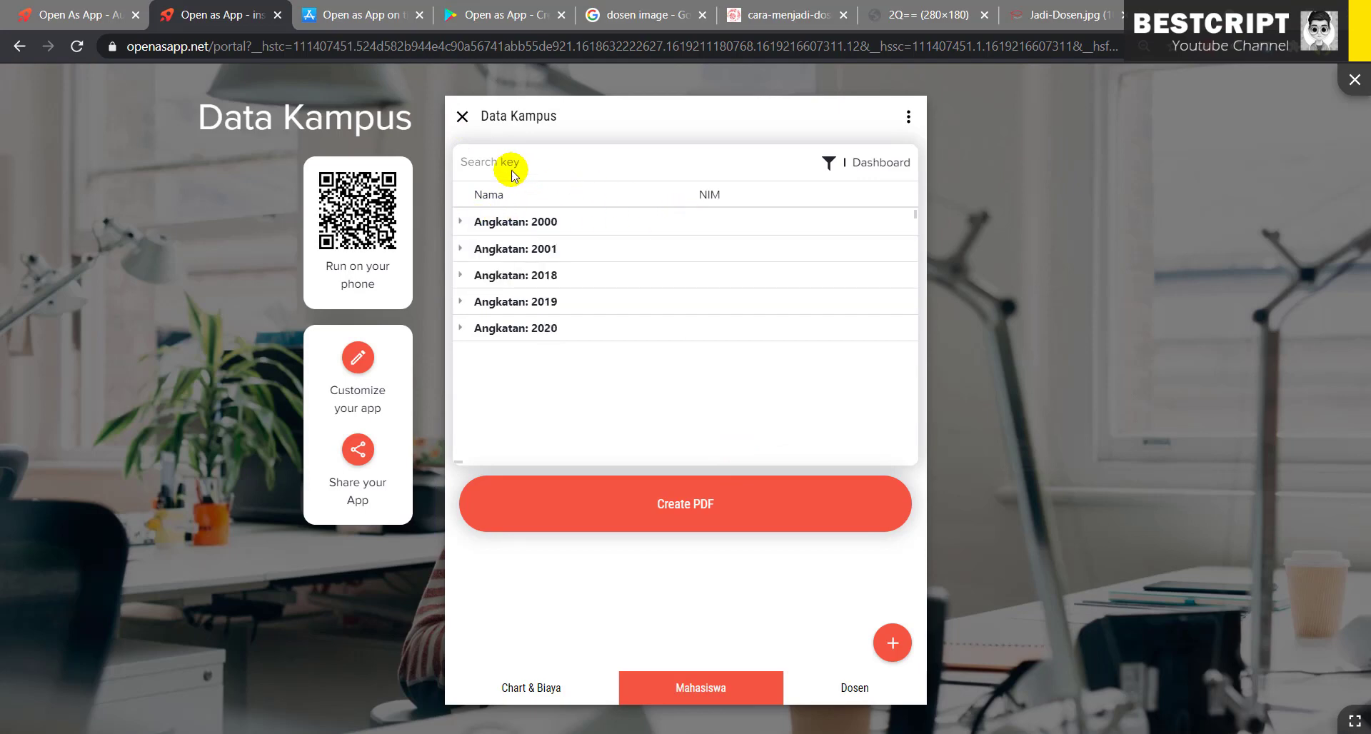
click(462, 117)
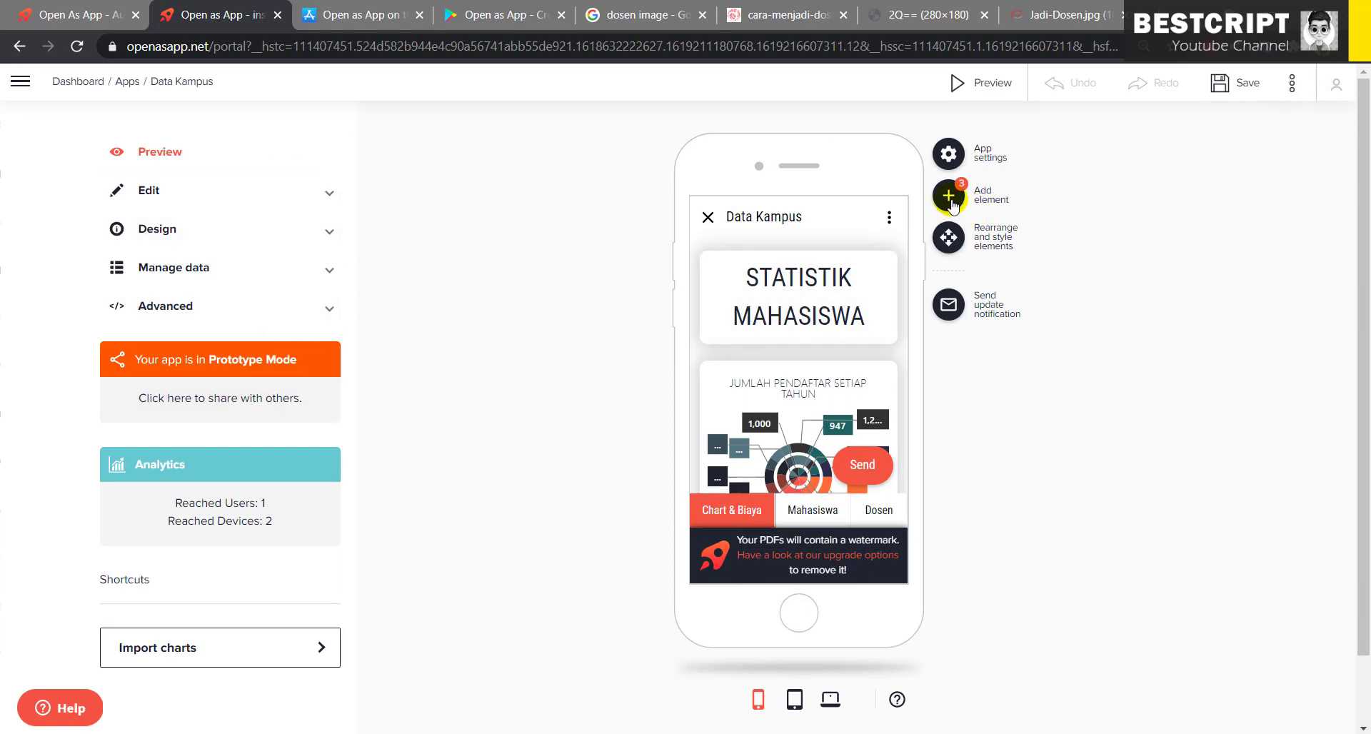
click(949, 238)
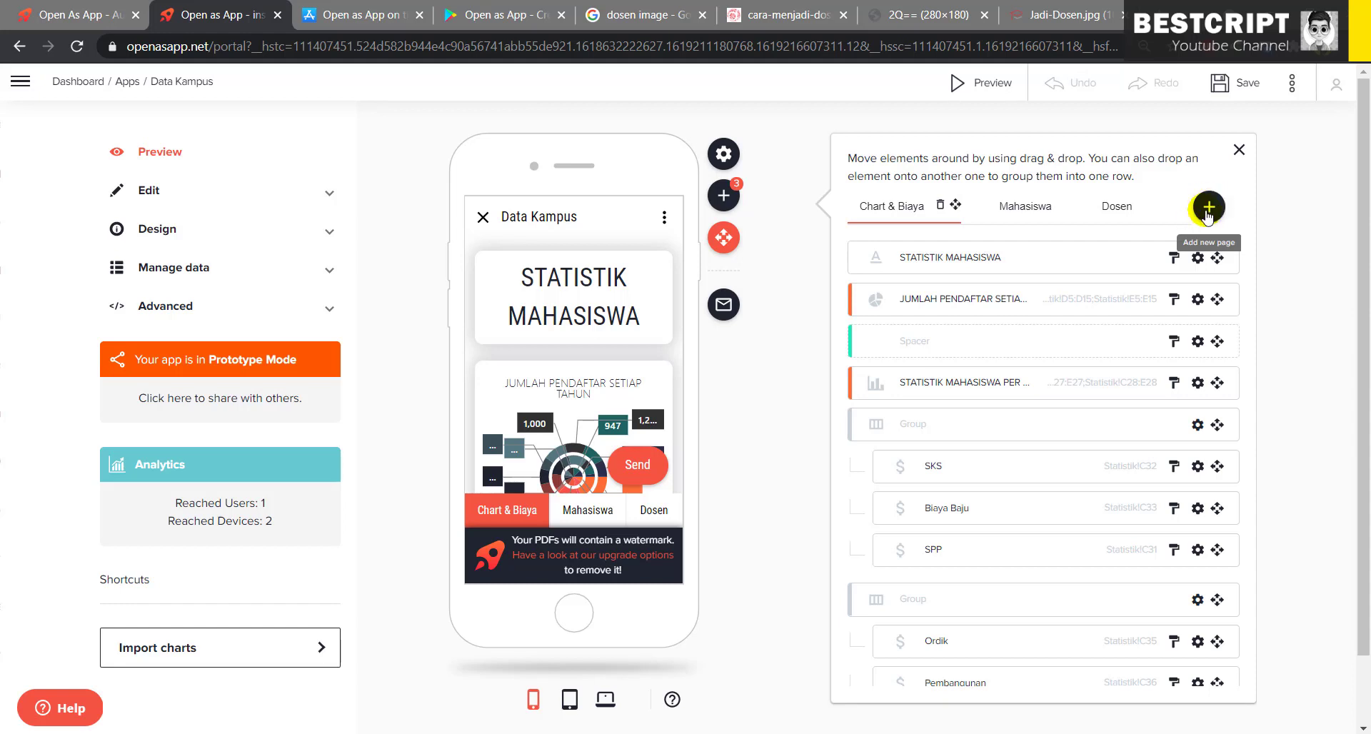
- Inspect the Mahasiswa list's Detail Dialog fields and Angkatan's type options, leaving them unchanged
click(596, 512)
mouse_move(560, 346)
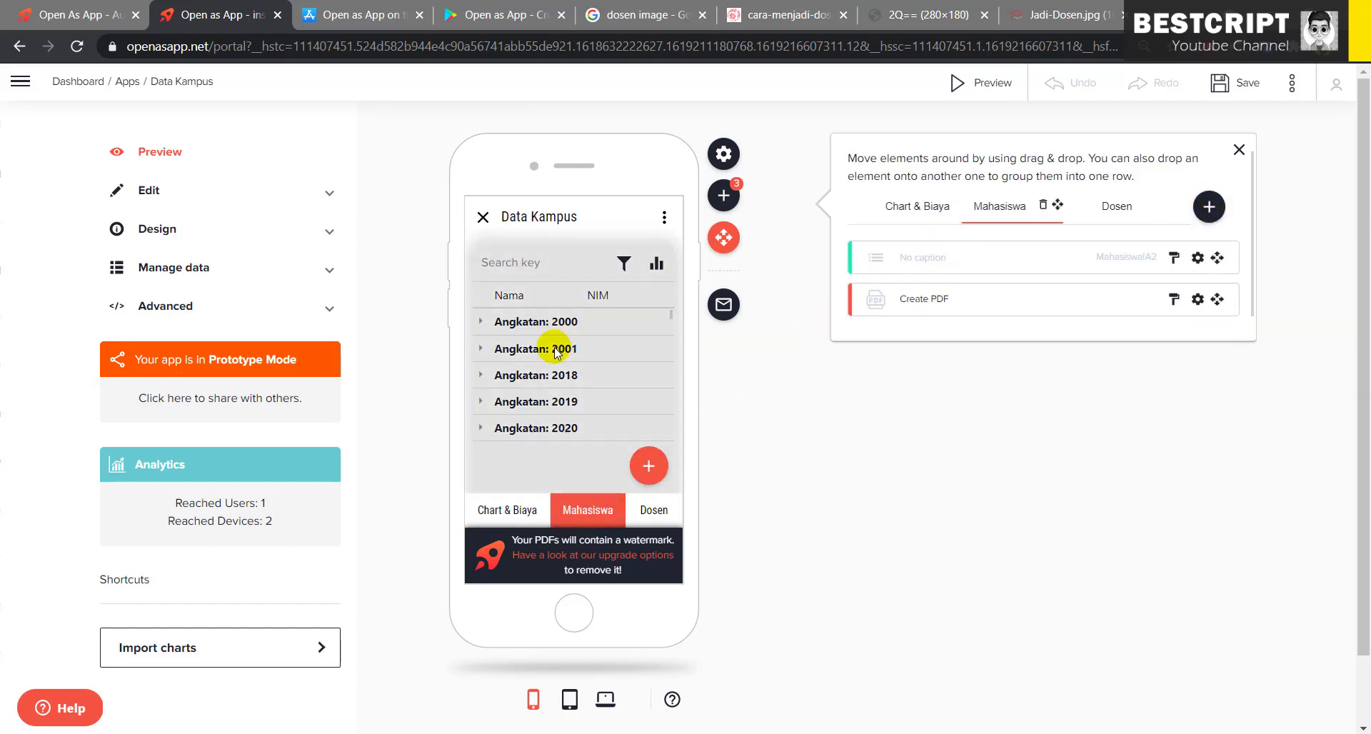
click(551, 406)
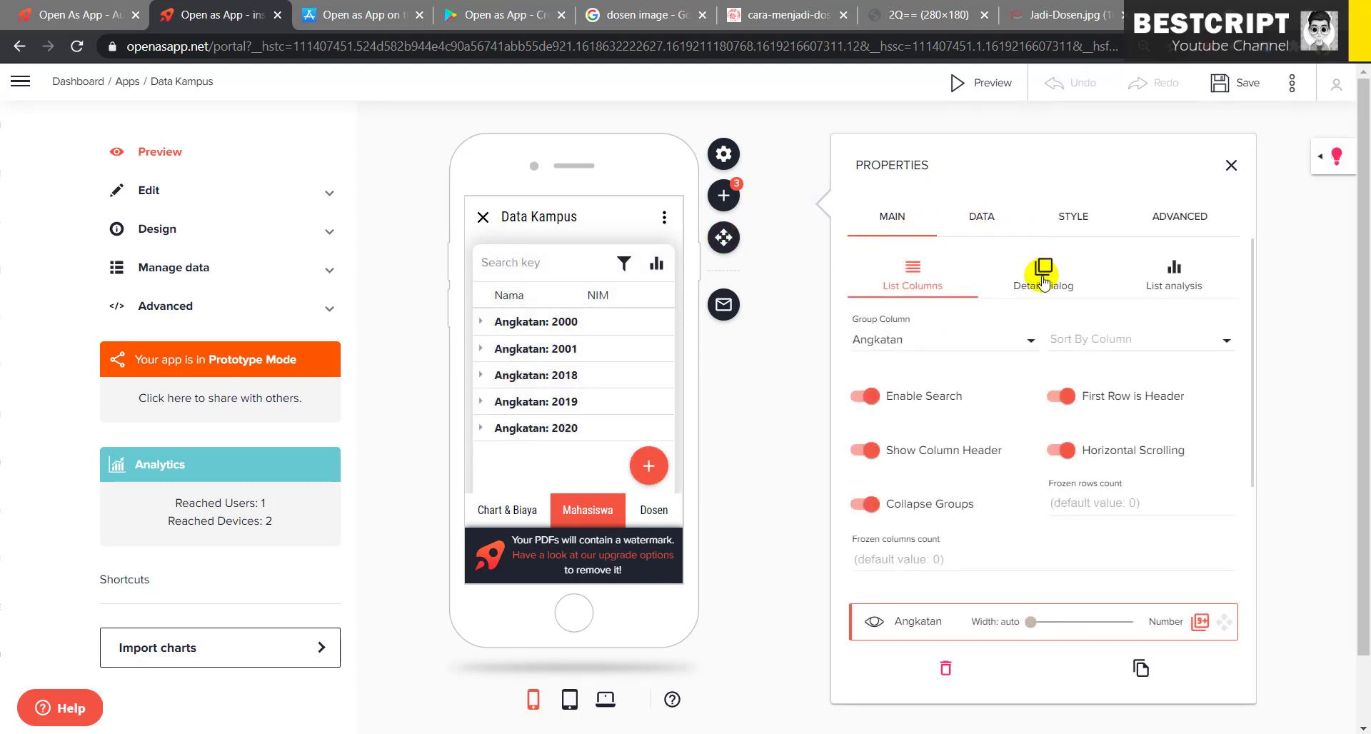
click(1043, 277)
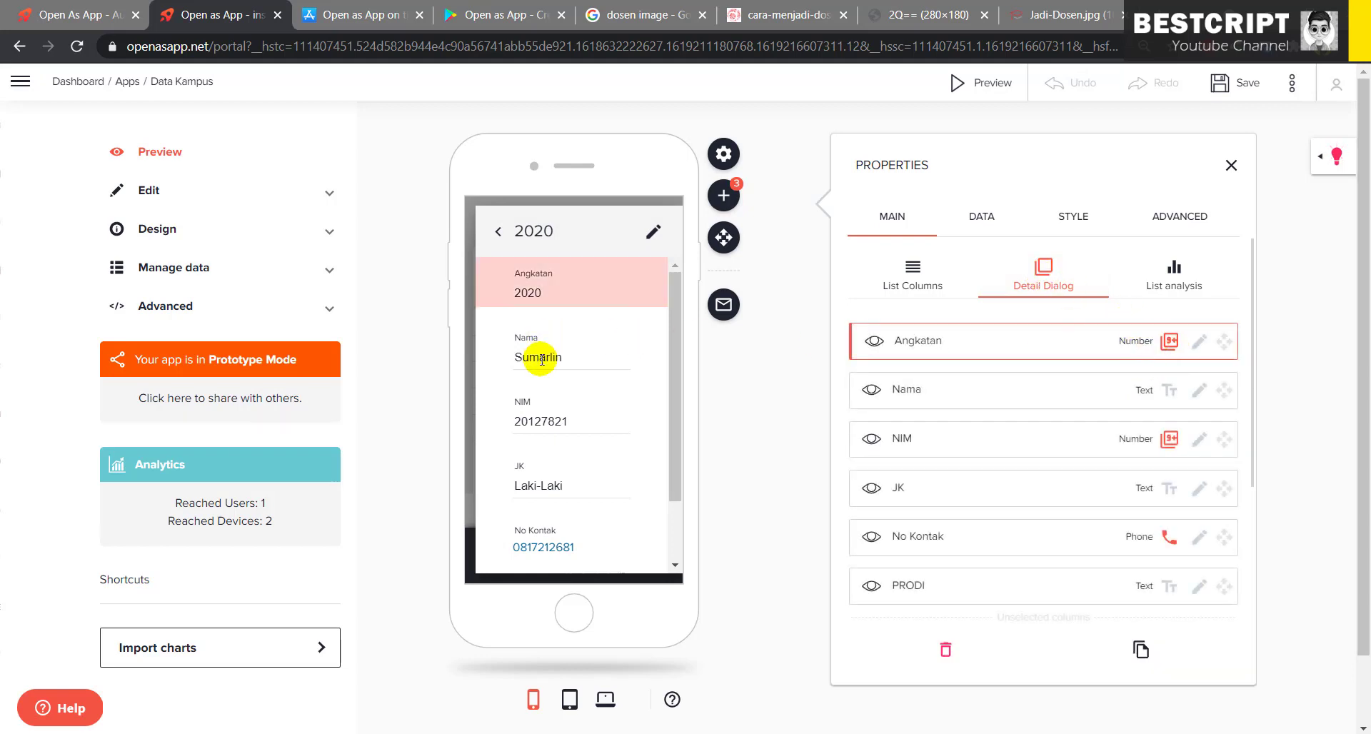
click(1172, 343)
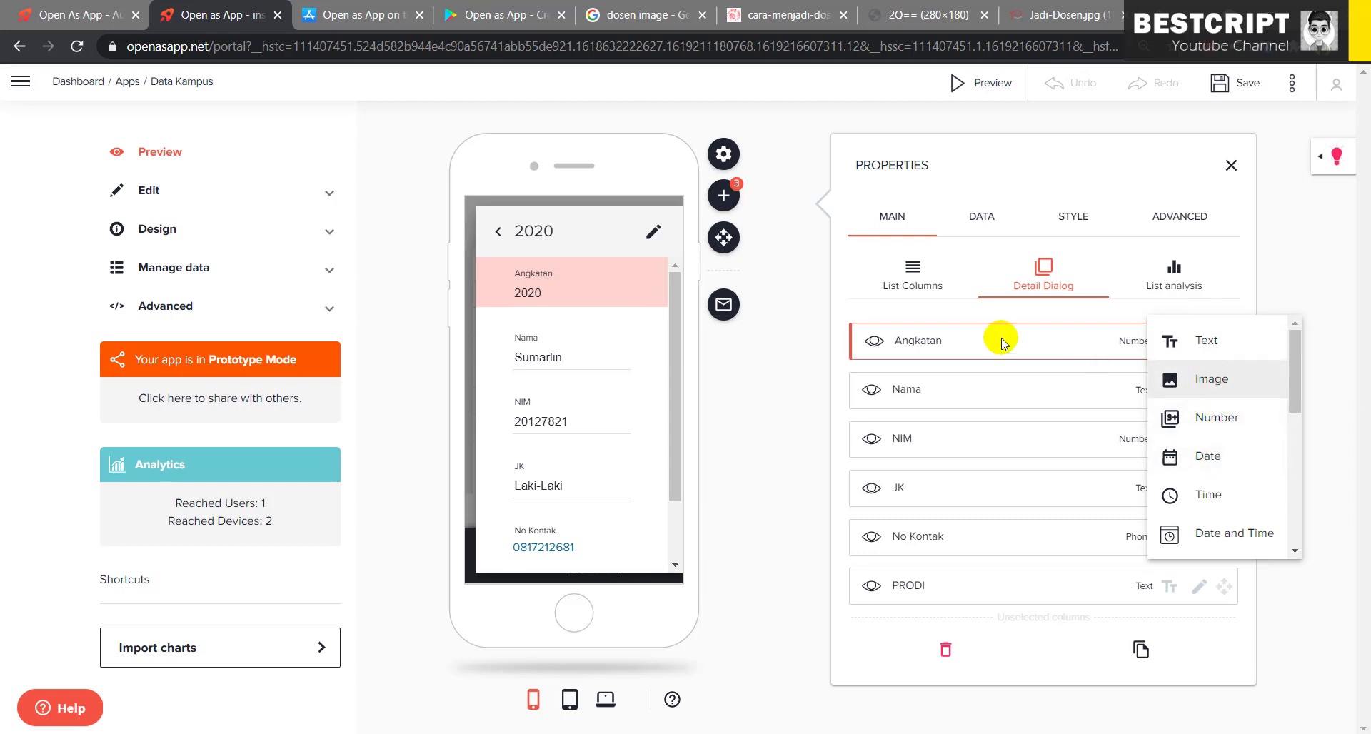
click(497, 240)
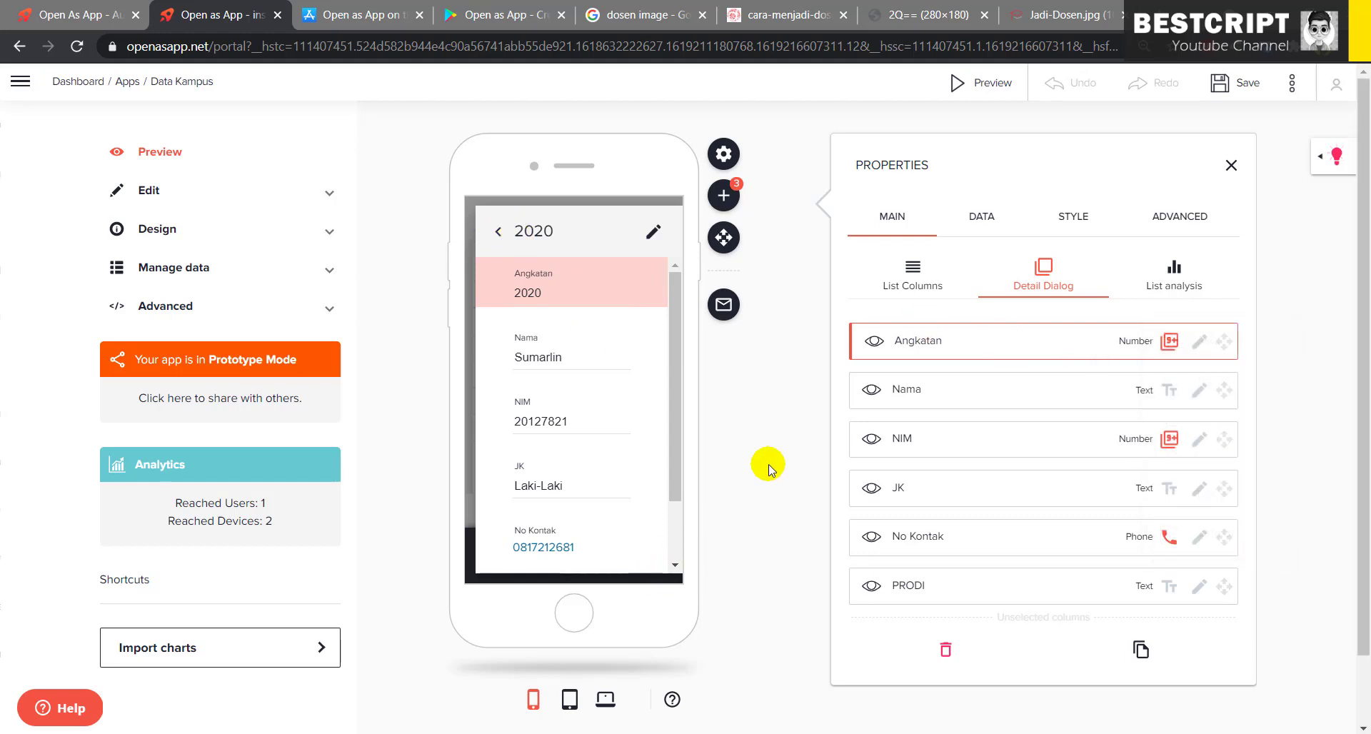
click(497, 231)
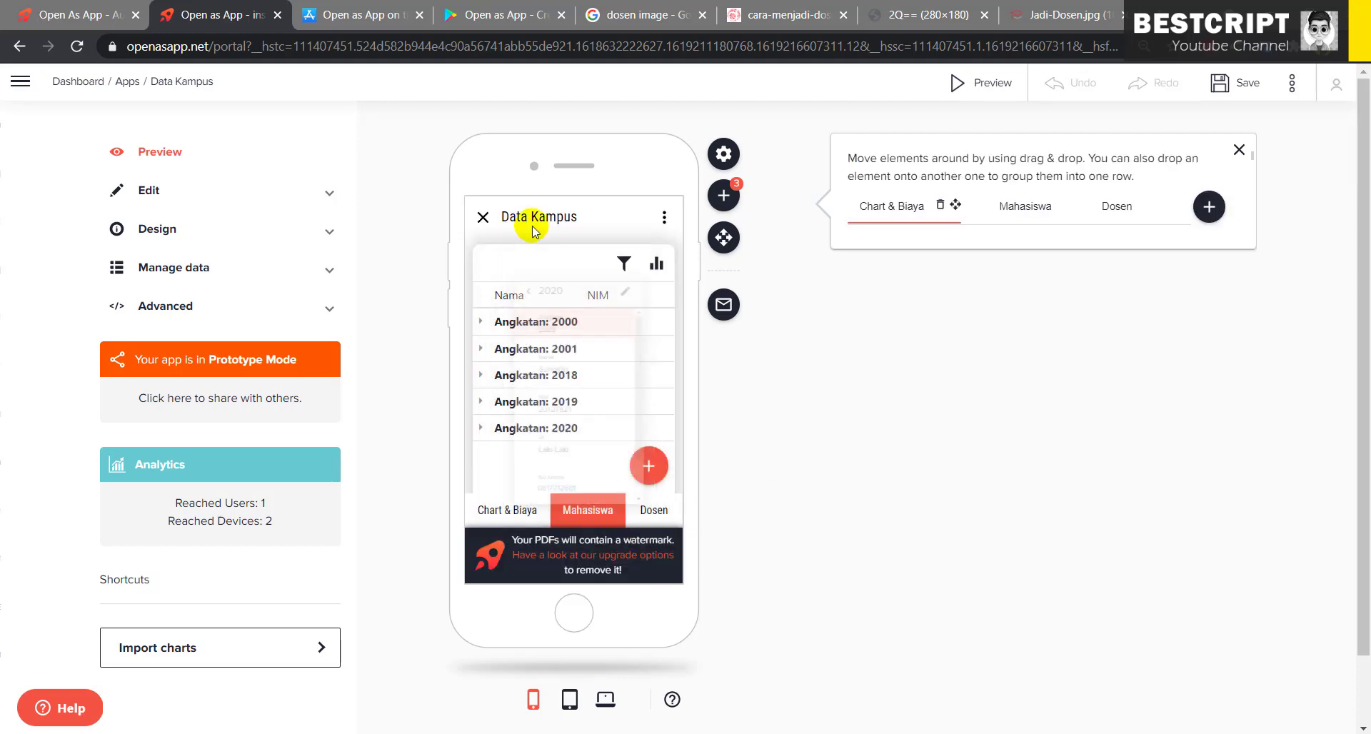
- Open the Dosen list's Properties and its Detail Dialog field settings
click(657, 512)
mouse_move(593, 337)
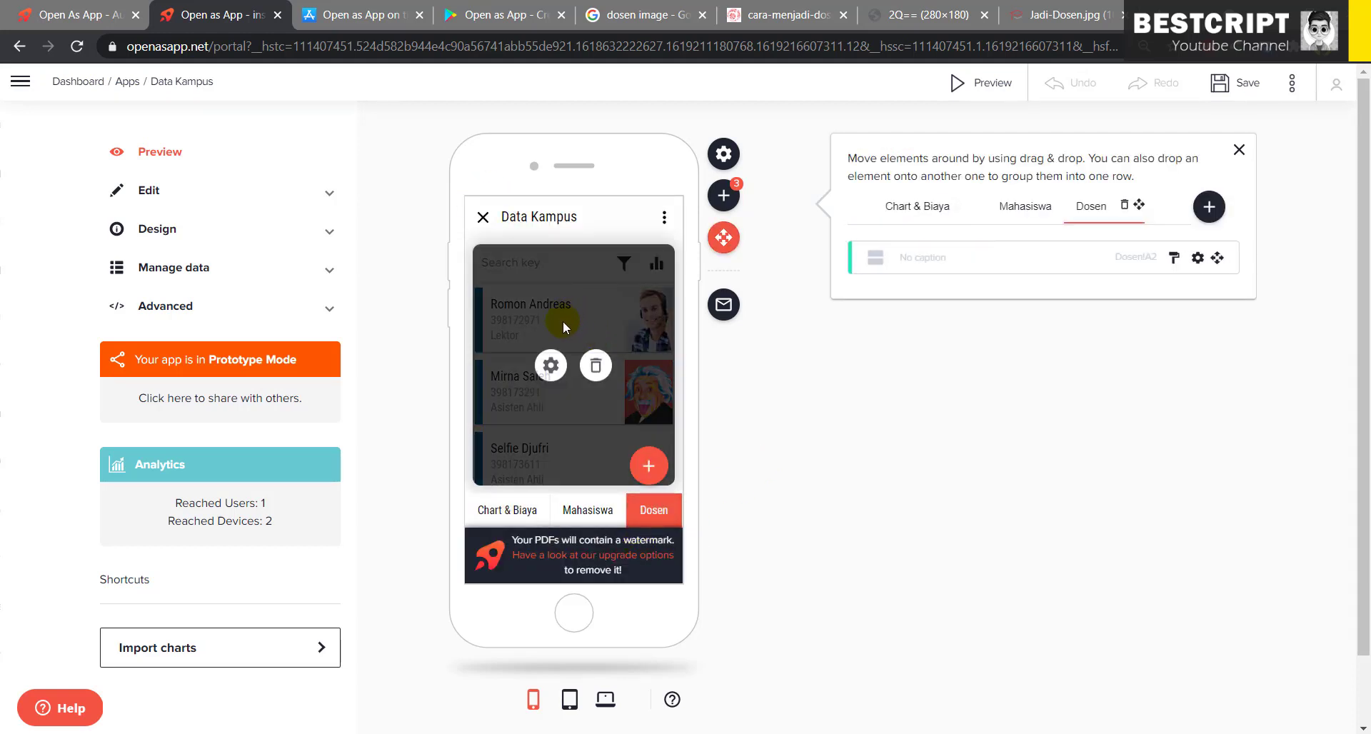
click(548, 366)
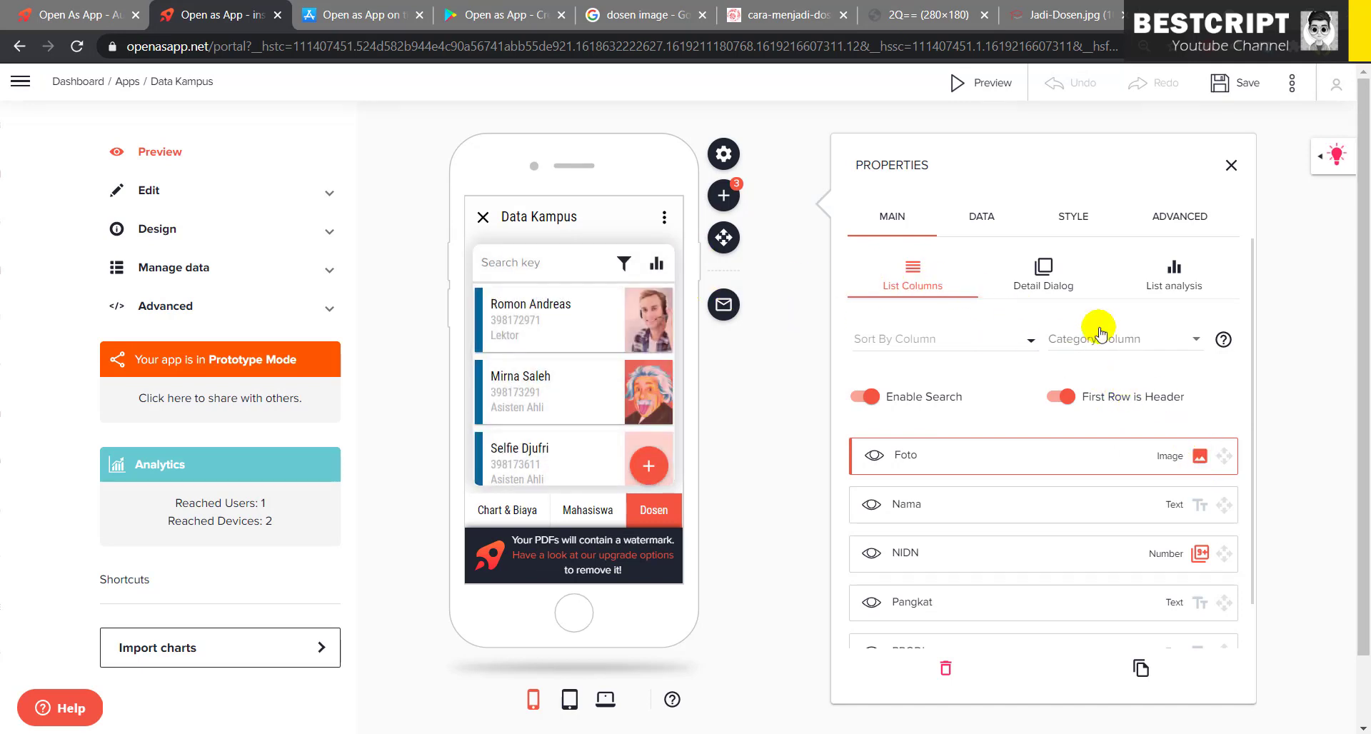
click(1044, 270)
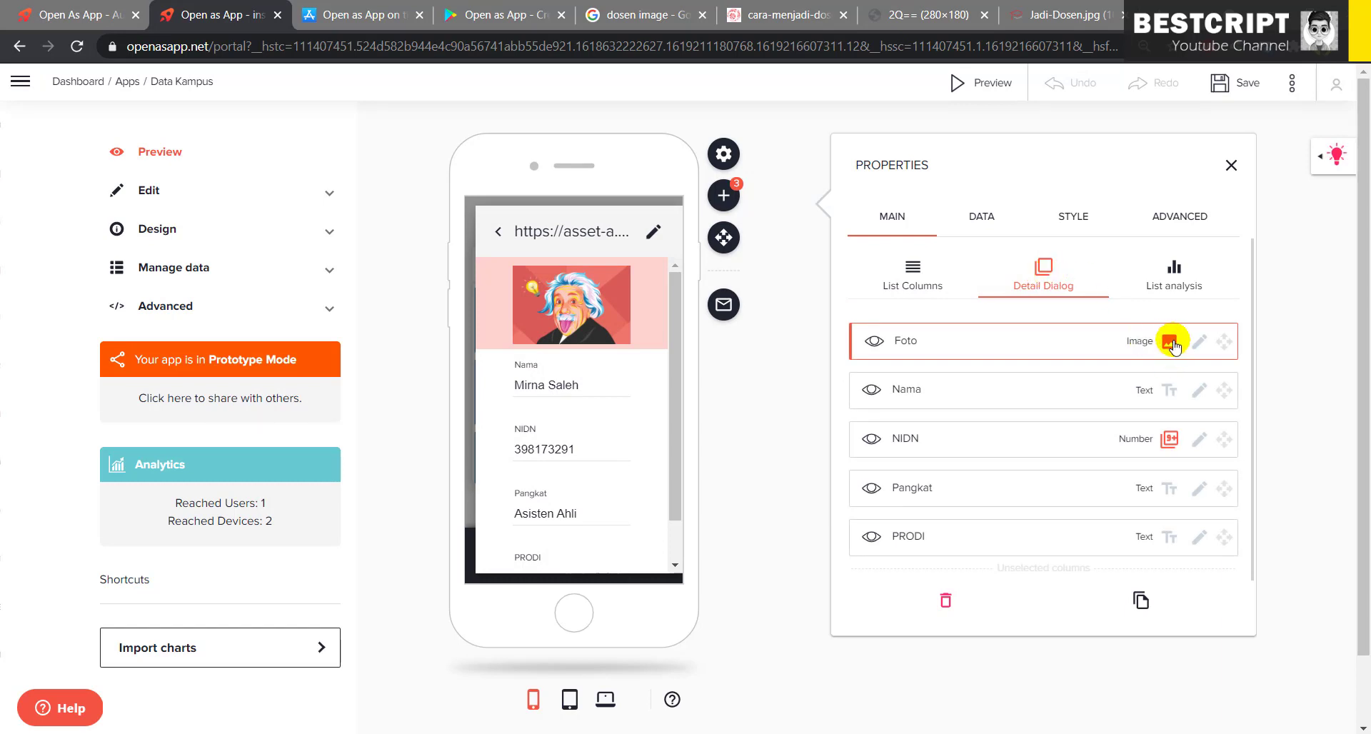
click(915, 278)
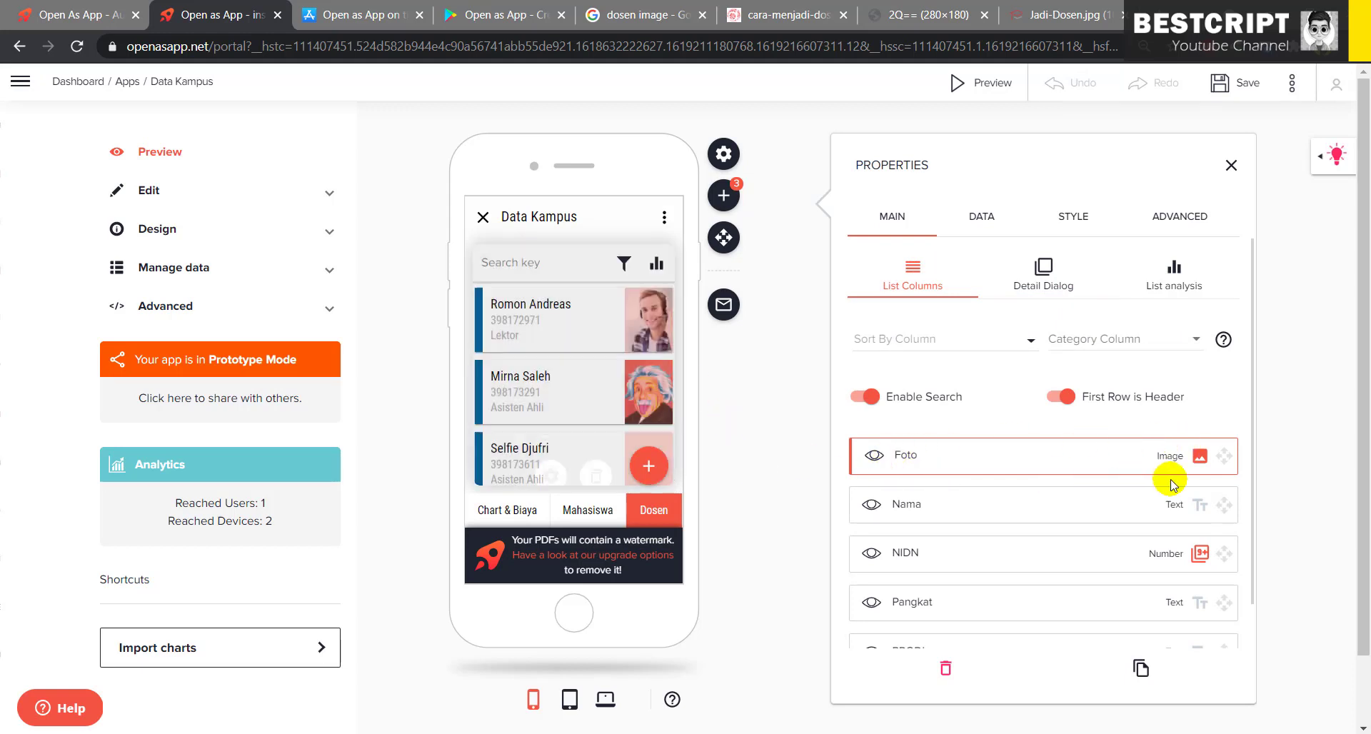
scroll(1182, 596, down, 1)
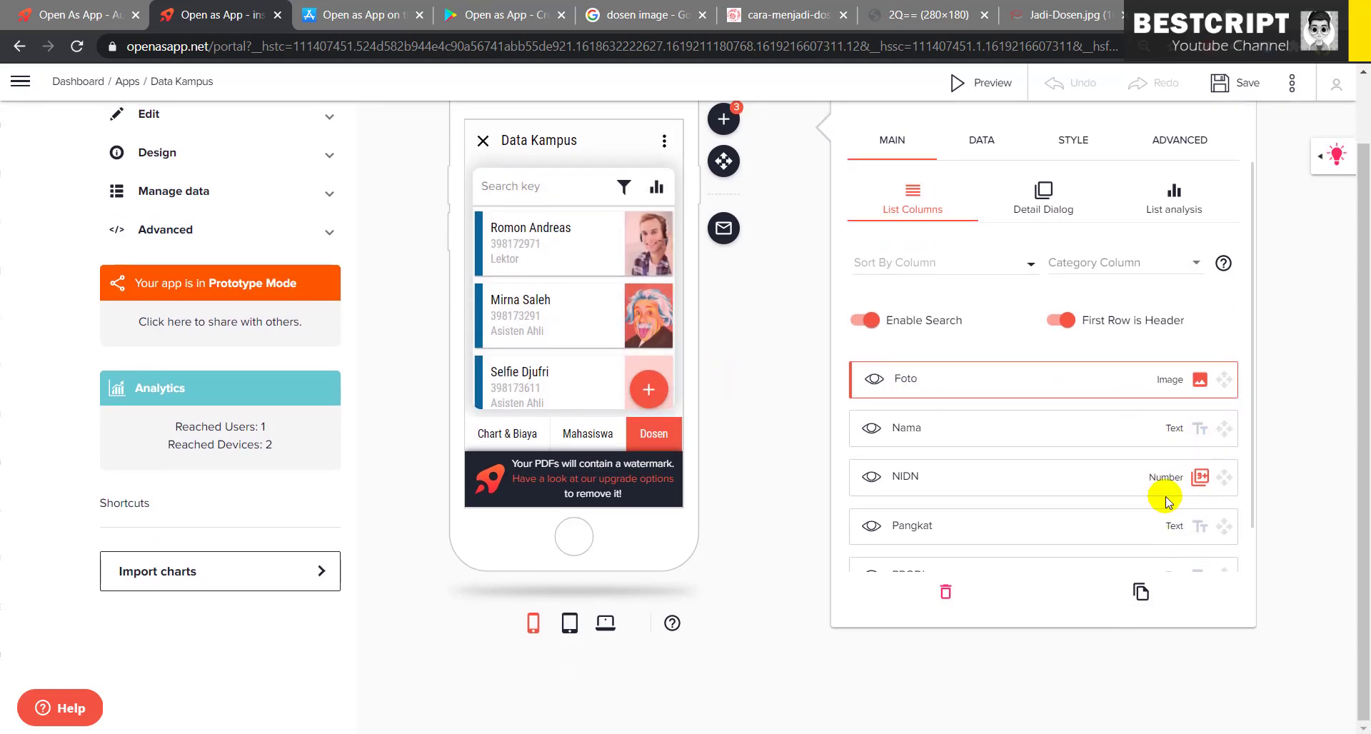
scroll(1166, 499, up, 1)
click(1044, 277)
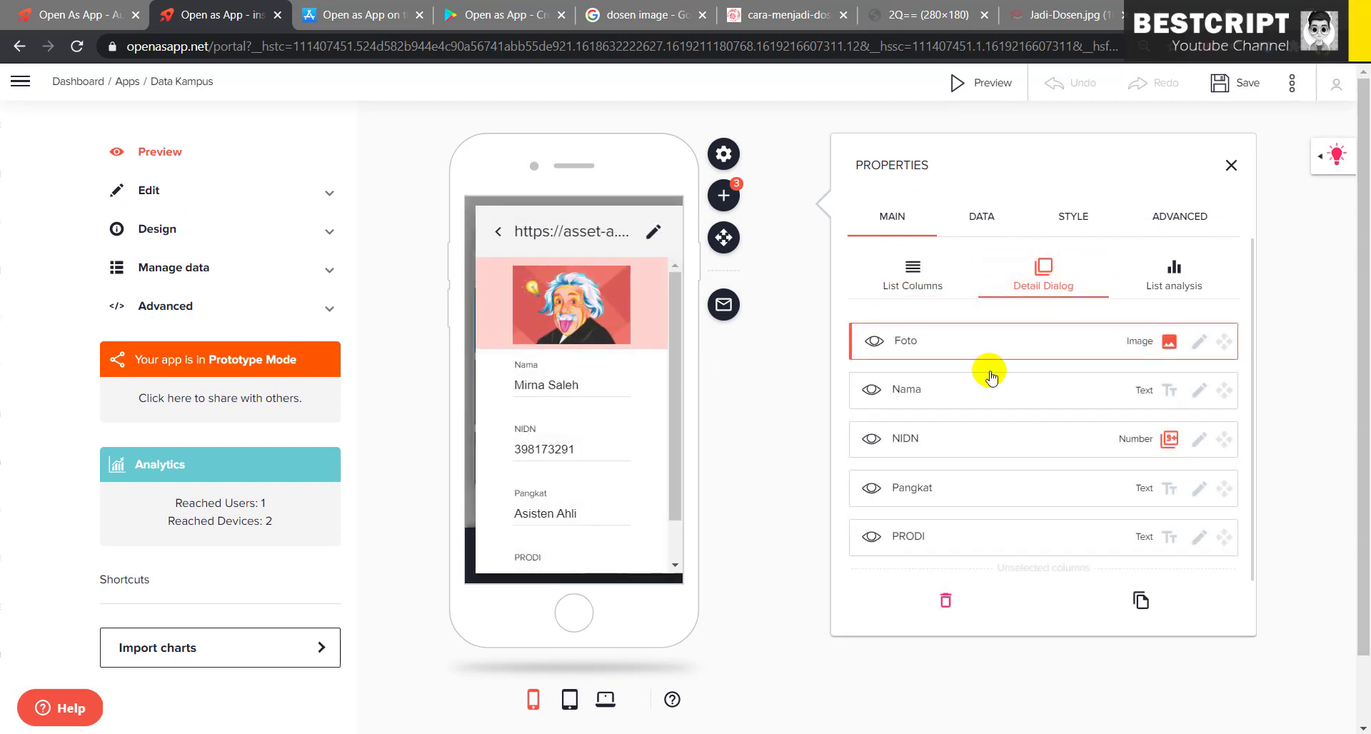
- Change the Dosen detail's Nama field type to Toggle and close the properties
click(1169, 395)
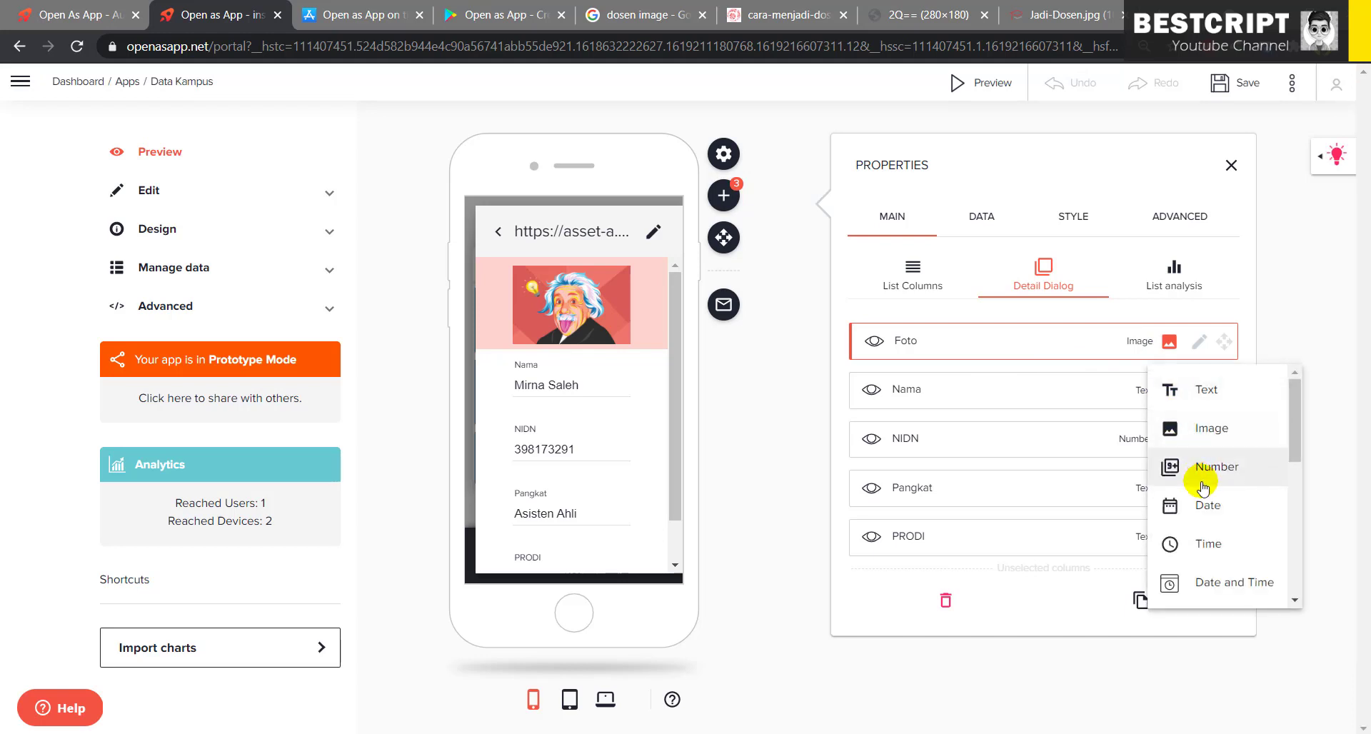
scroll(1200, 475, down, 3)
scroll(1214, 493, down, 3)
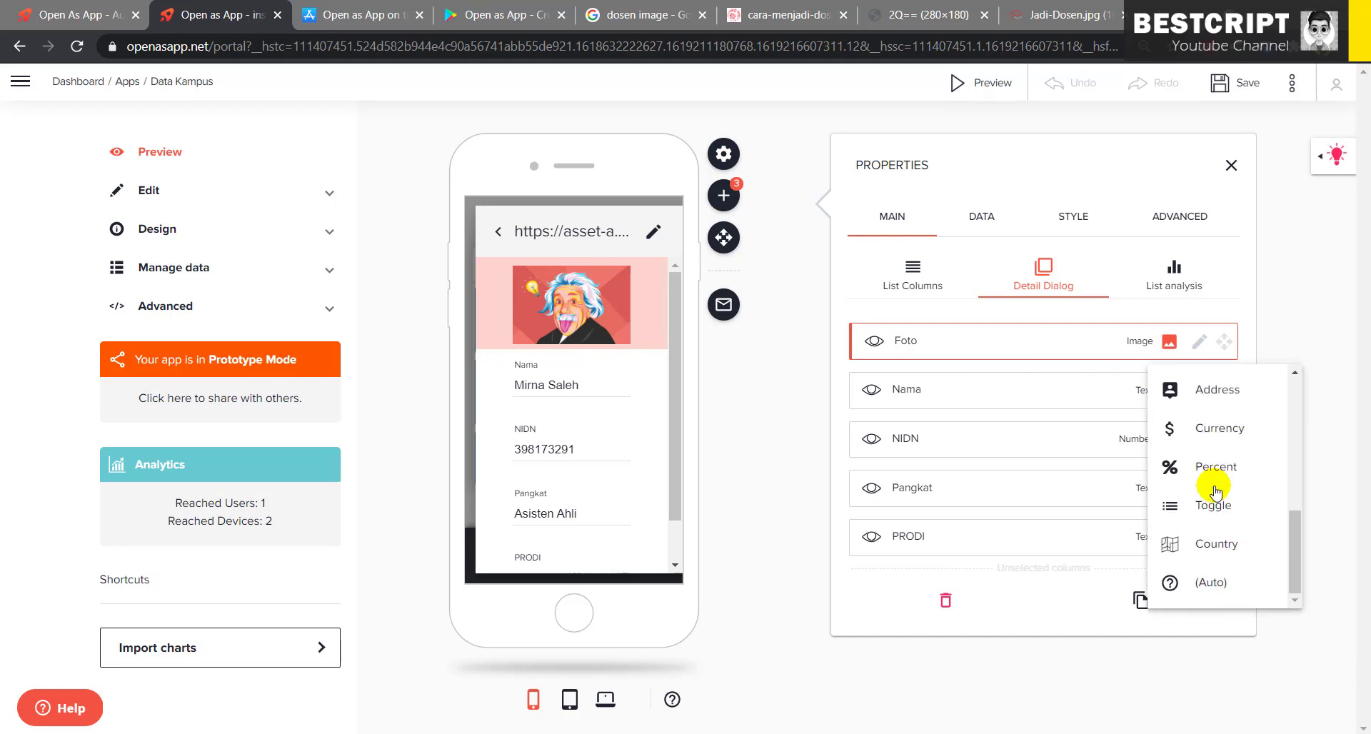
scroll(1214, 491, up, 3)
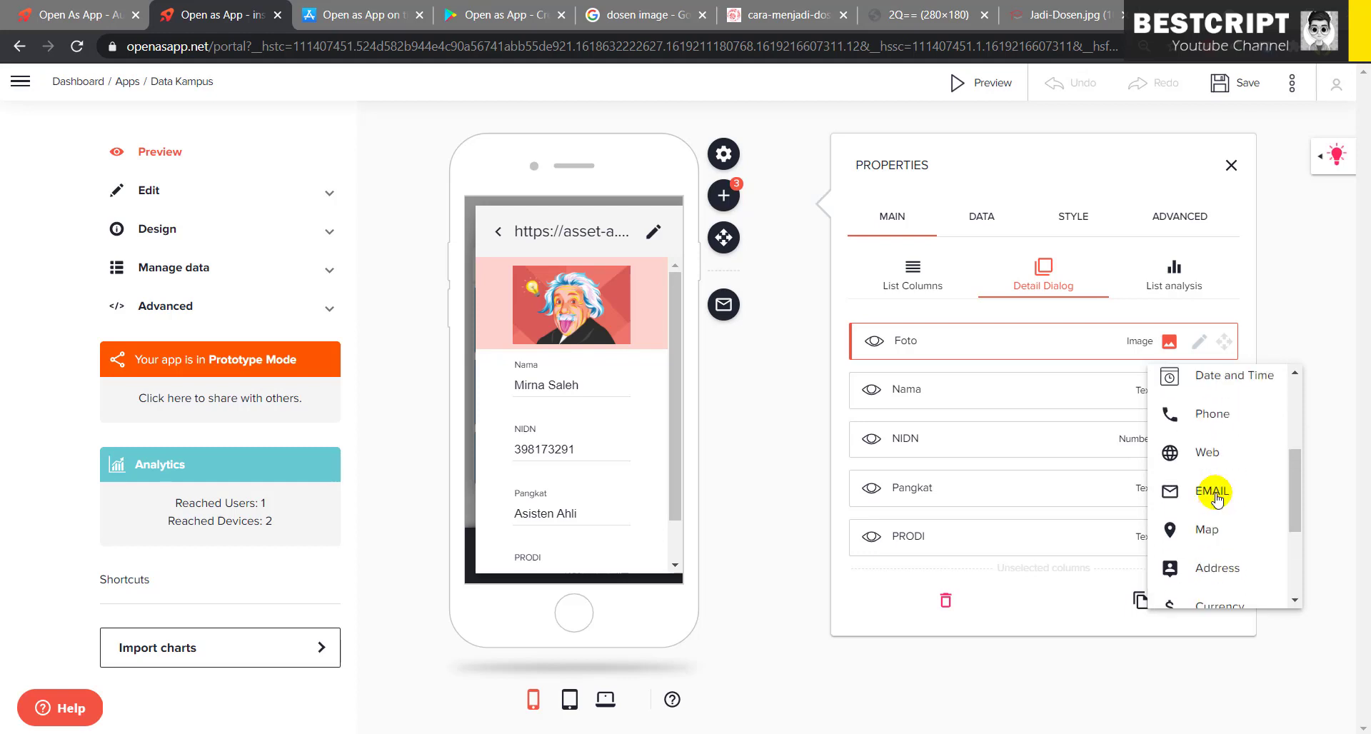
scroll(1229, 475, down, 3)
scroll(1233, 460, up, 3)
scroll(1231, 509, down, 3)
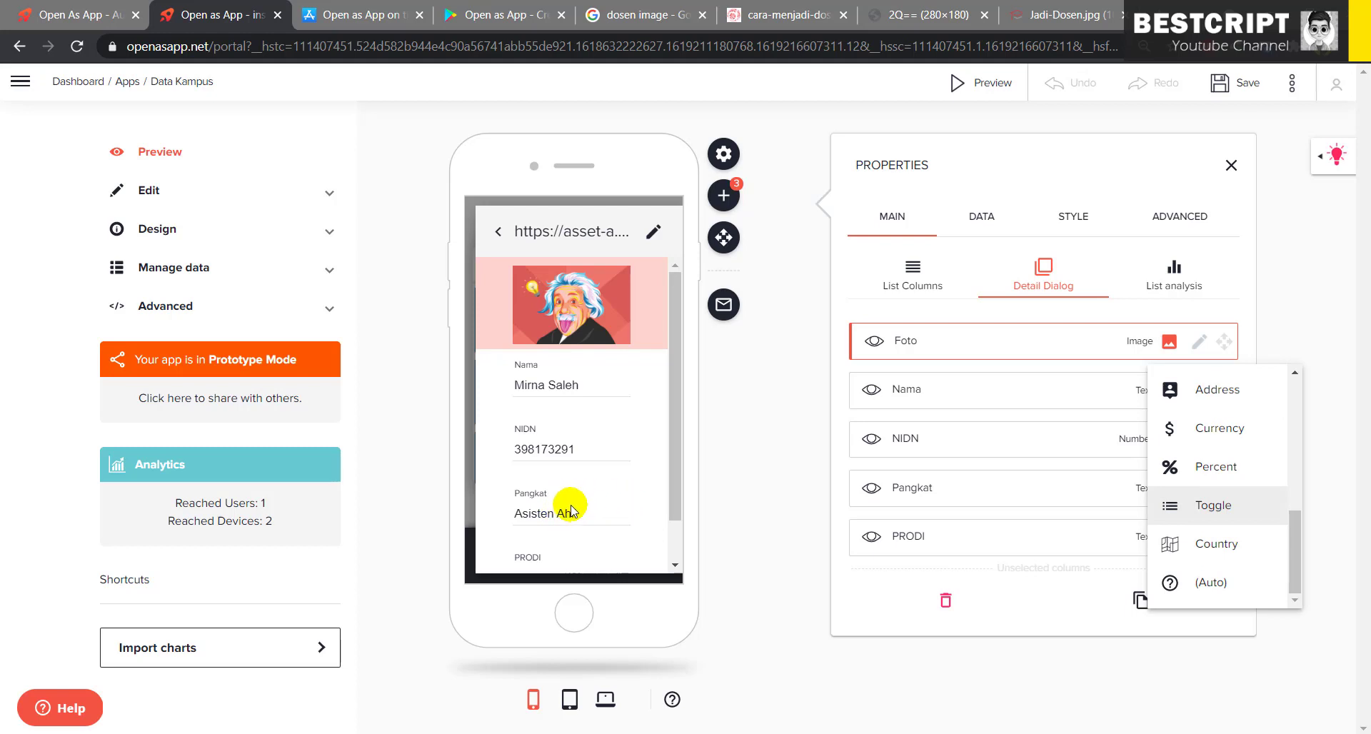
click(1213, 508)
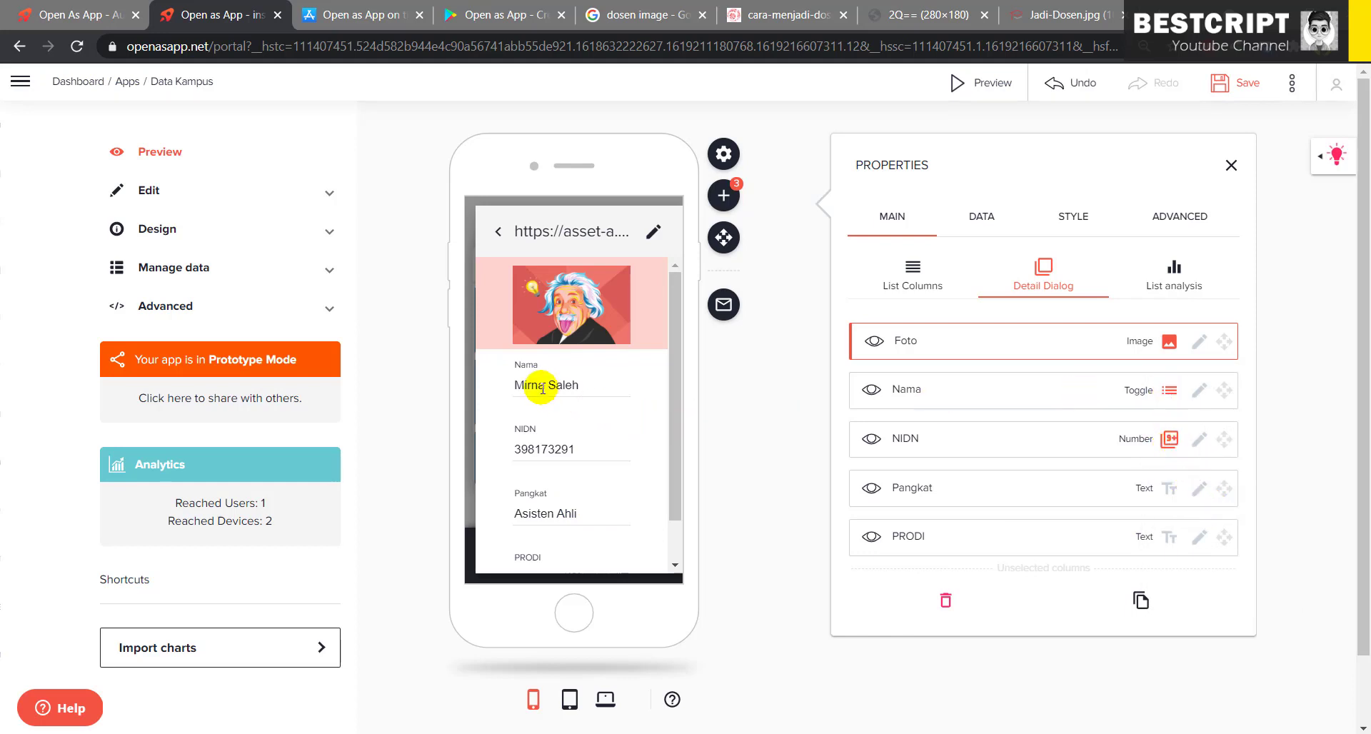
click(588, 383)
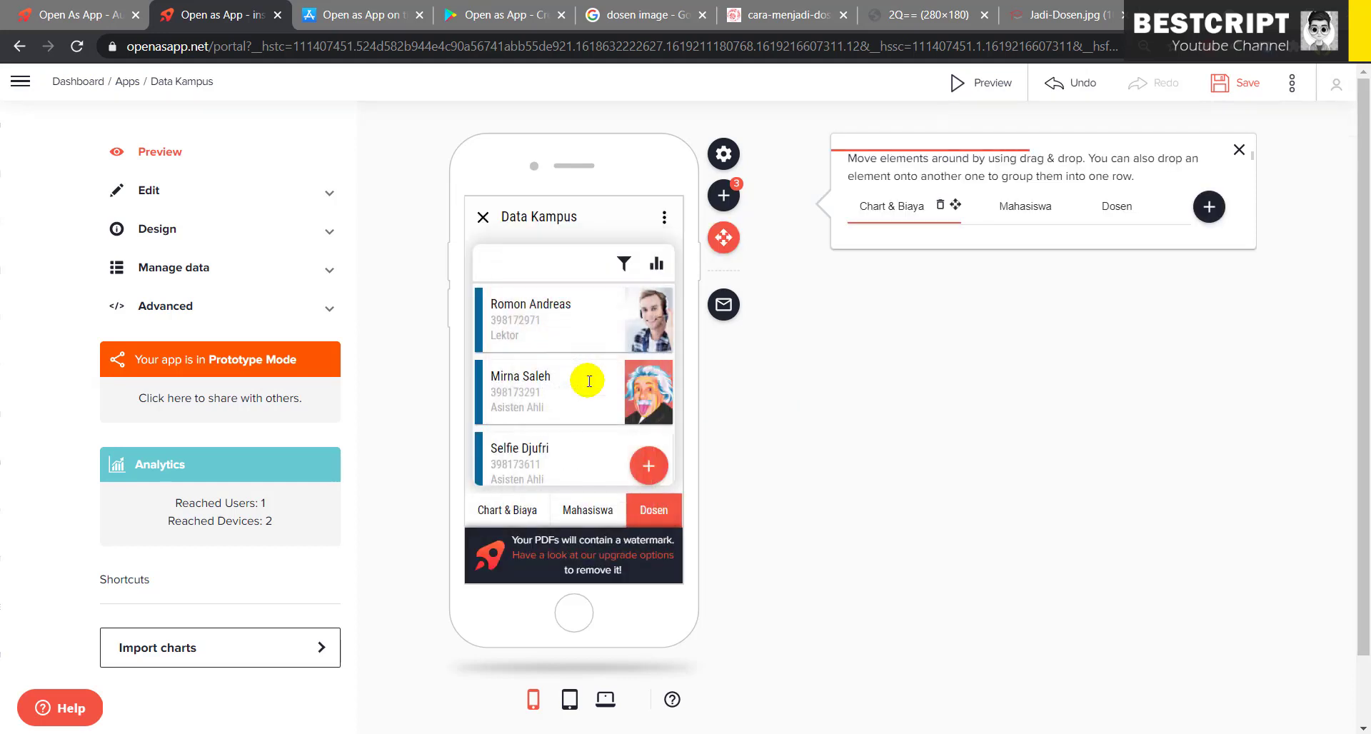
- Set the Dosen detail's Nama field type back to Text and return to the element overview
click(1023, 213)
mouse_move(551, 404)
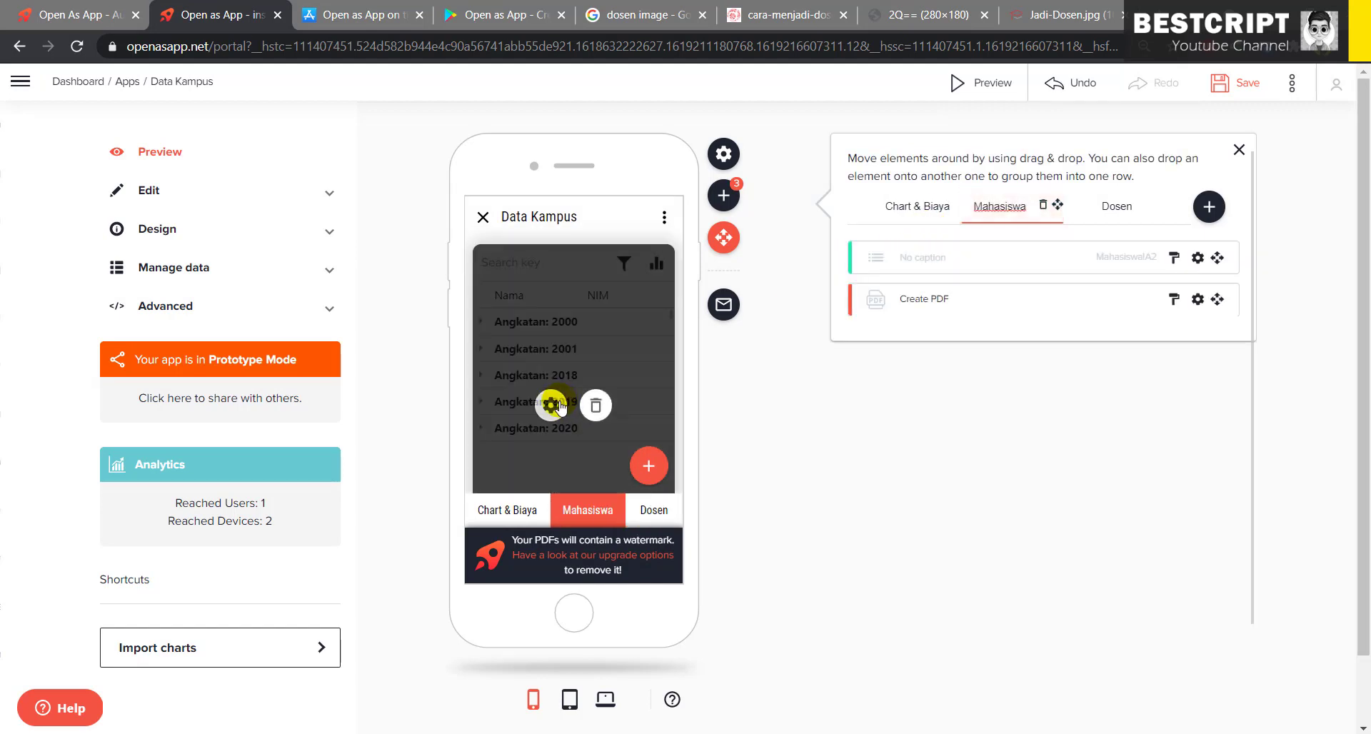
click(653, 509)
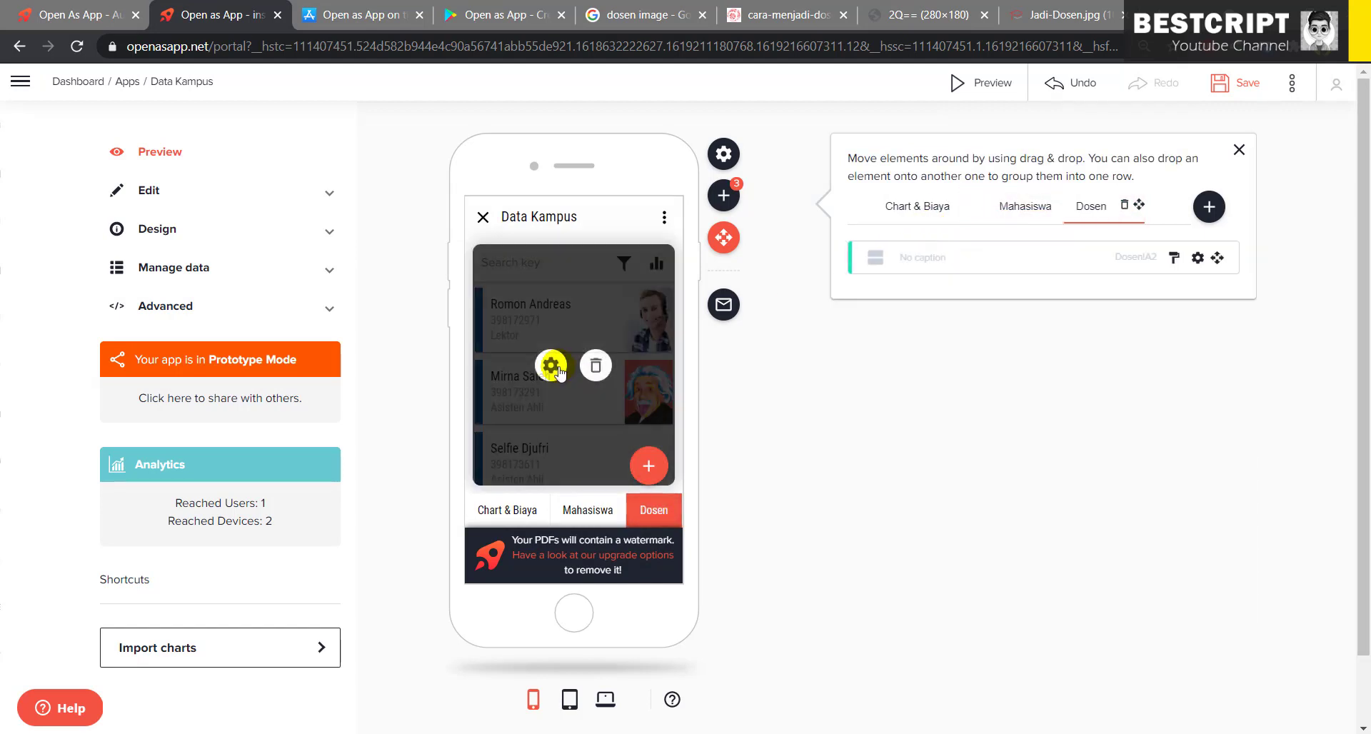
click(555, 366)
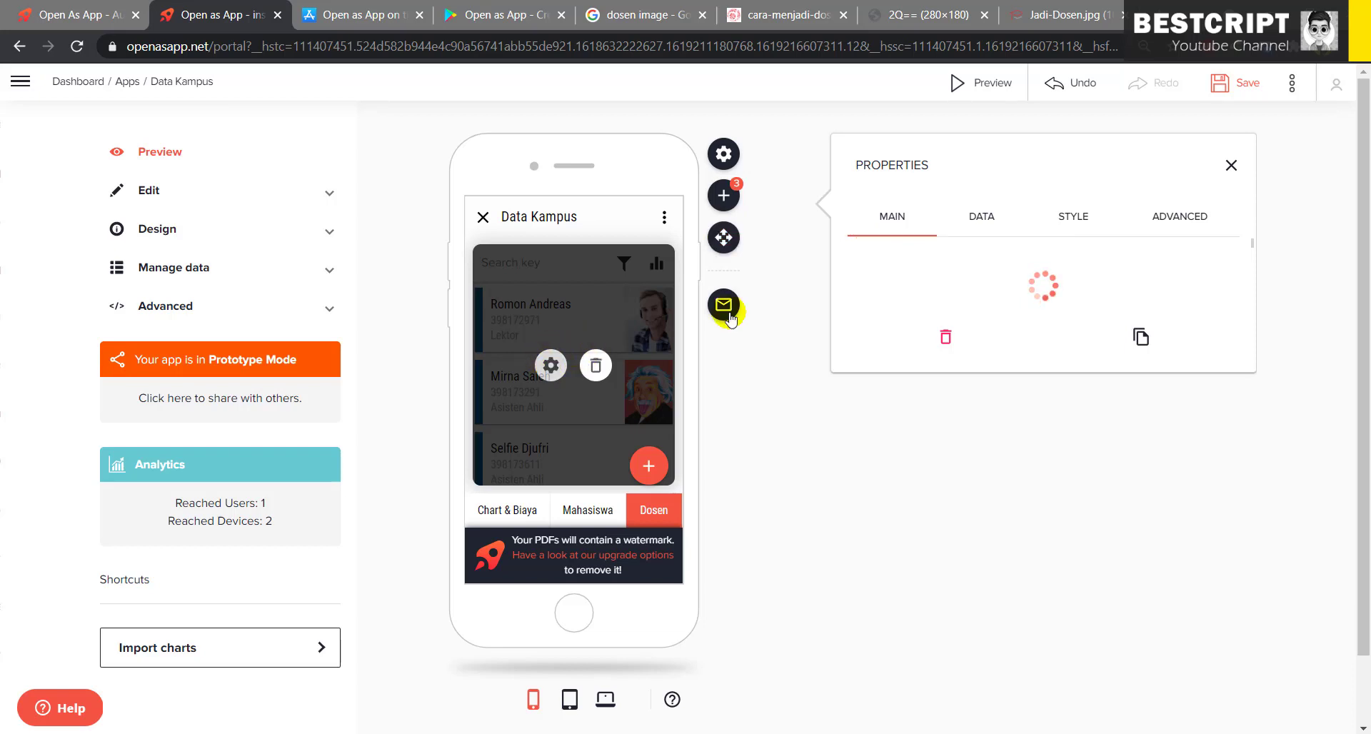
click(1058, 285)
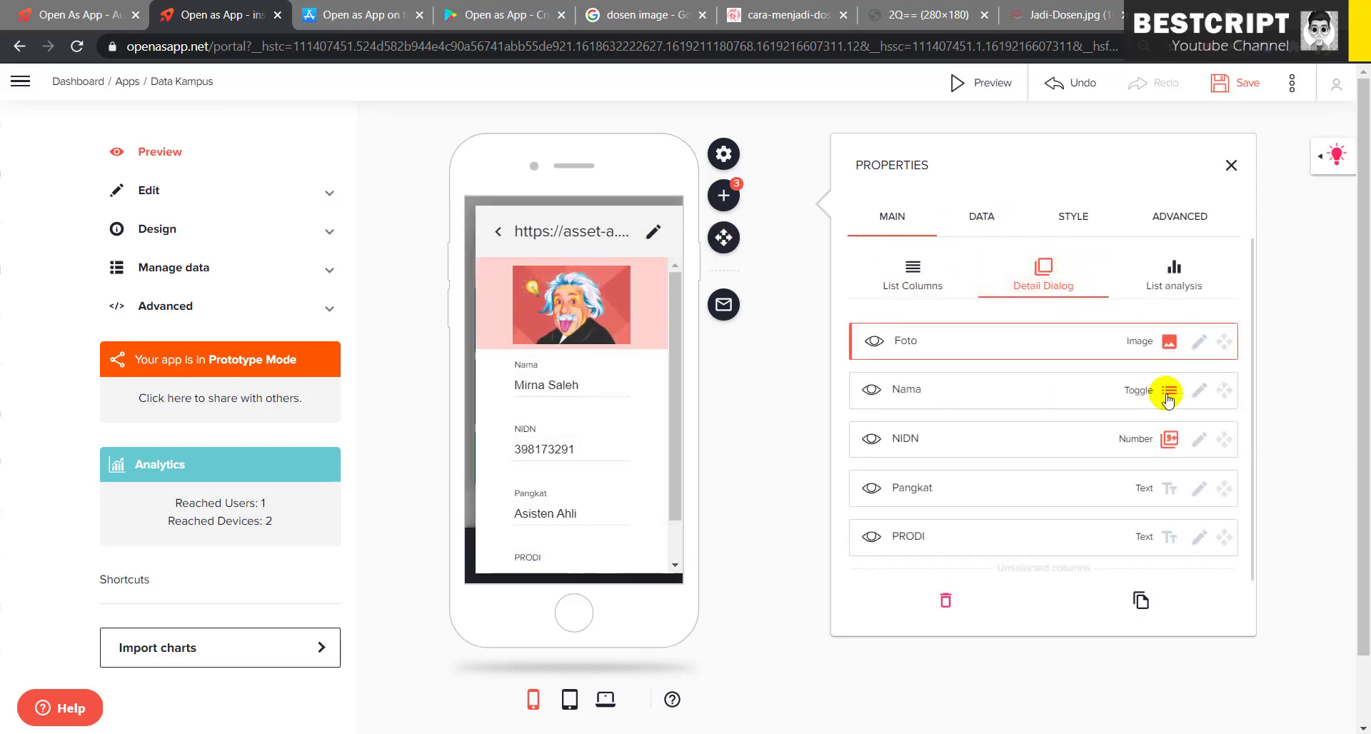
click(1169, 392)
click(1180, 390)
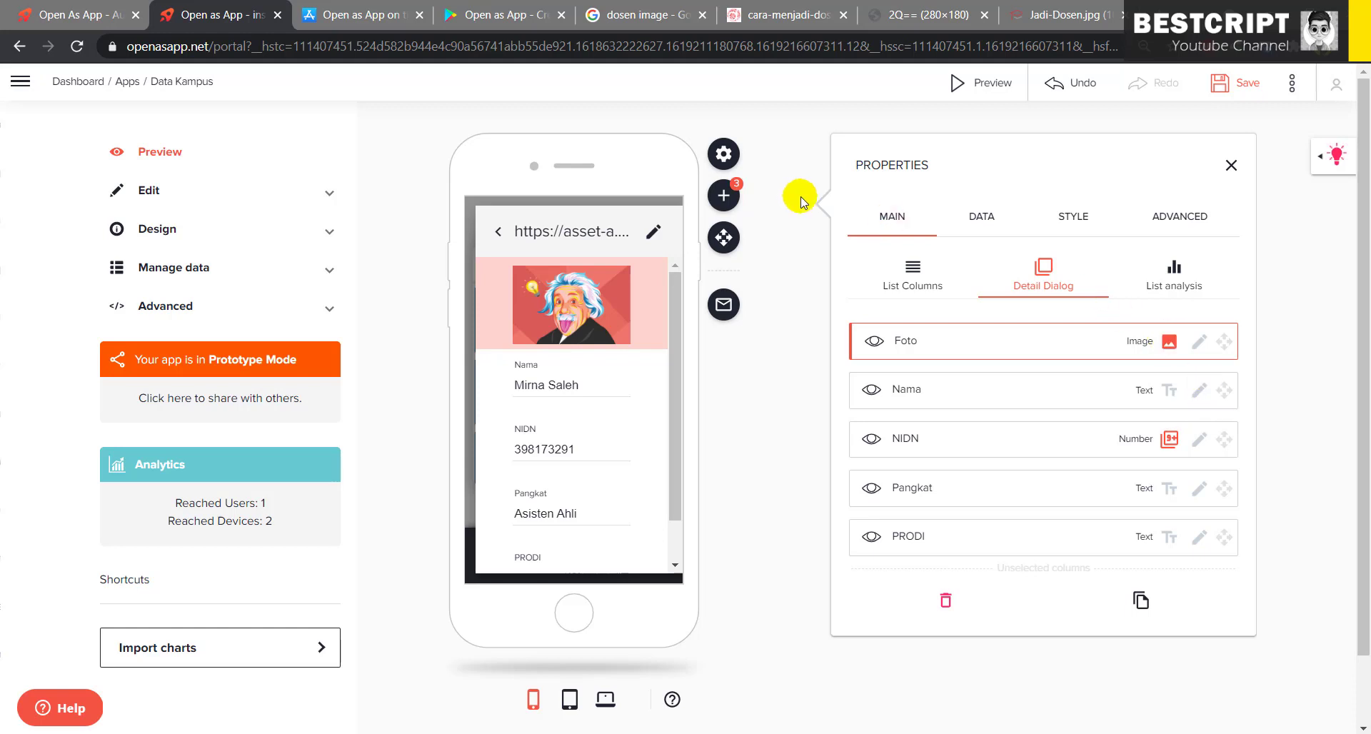
click(498, 231)
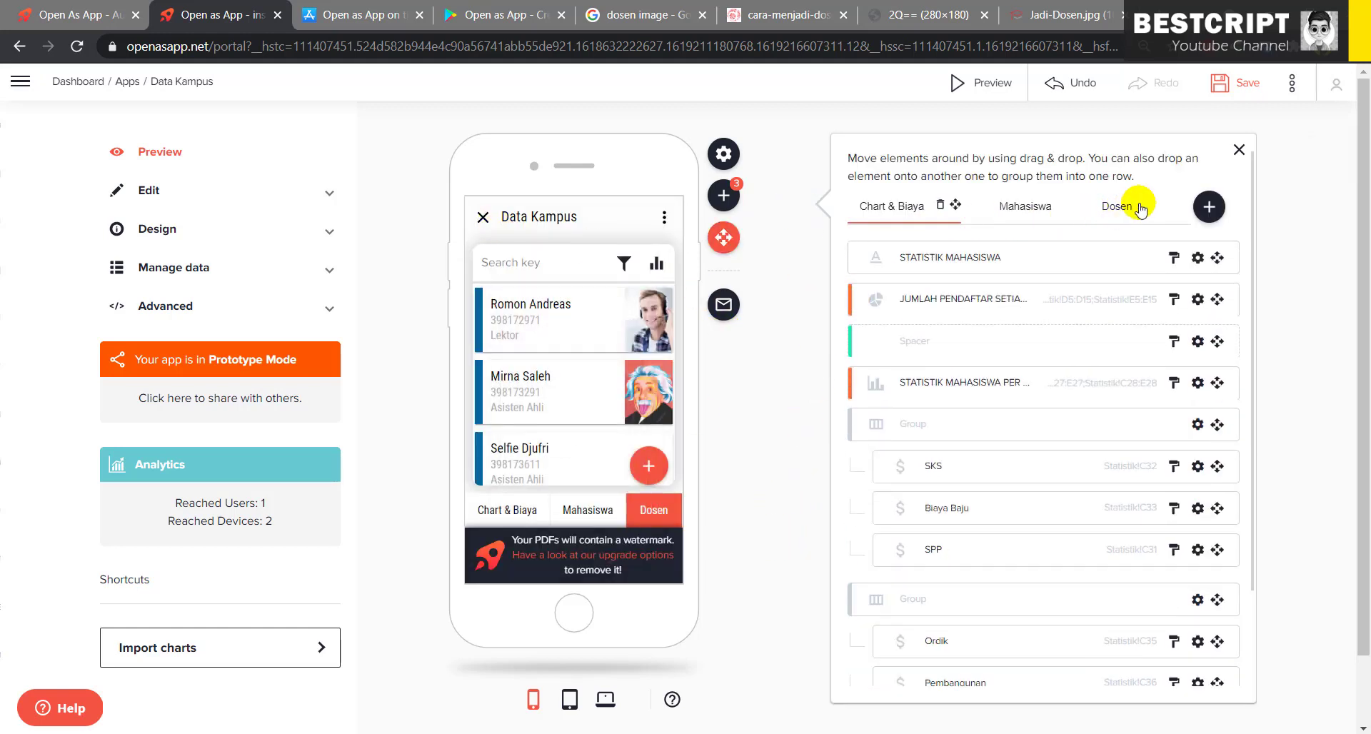
- Add a new page after Dosen, rename it Regis, and show it in the preview
click(723, 239)
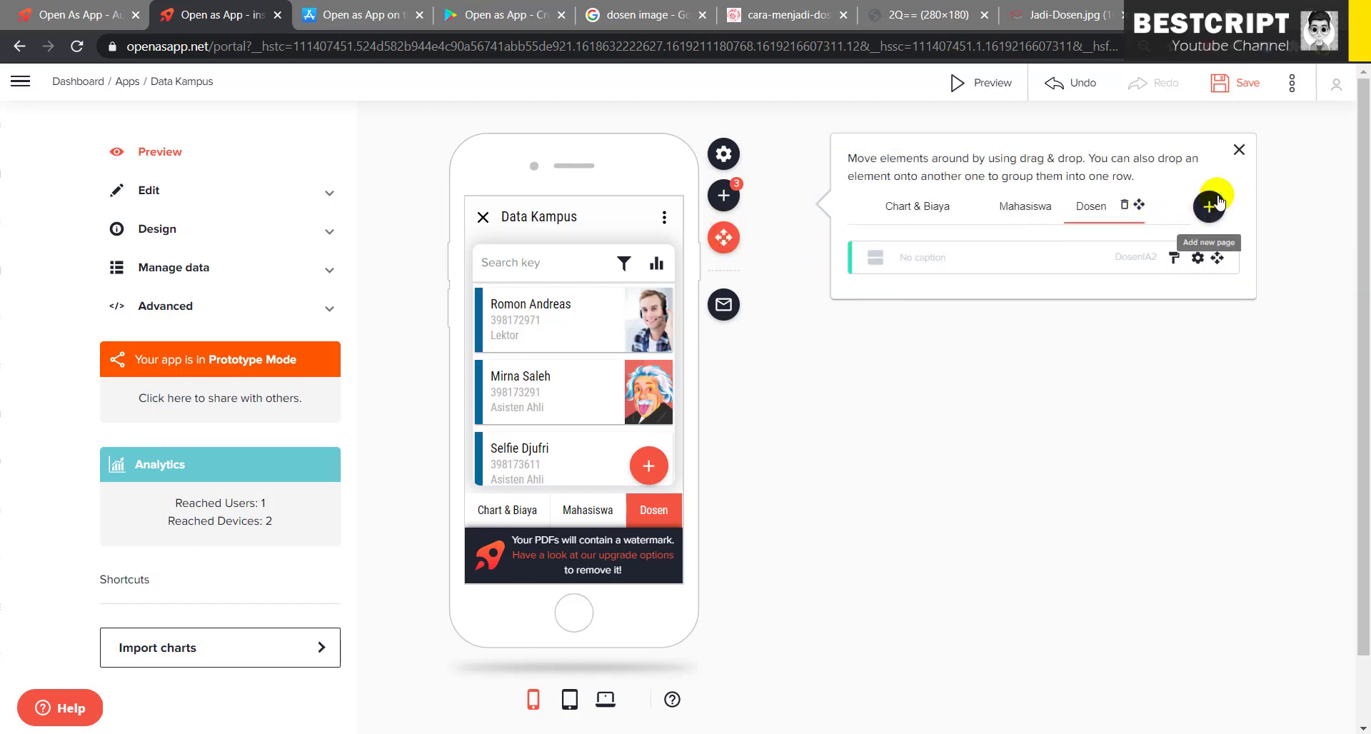
click(1209, 207)
double_click(1103, 208)
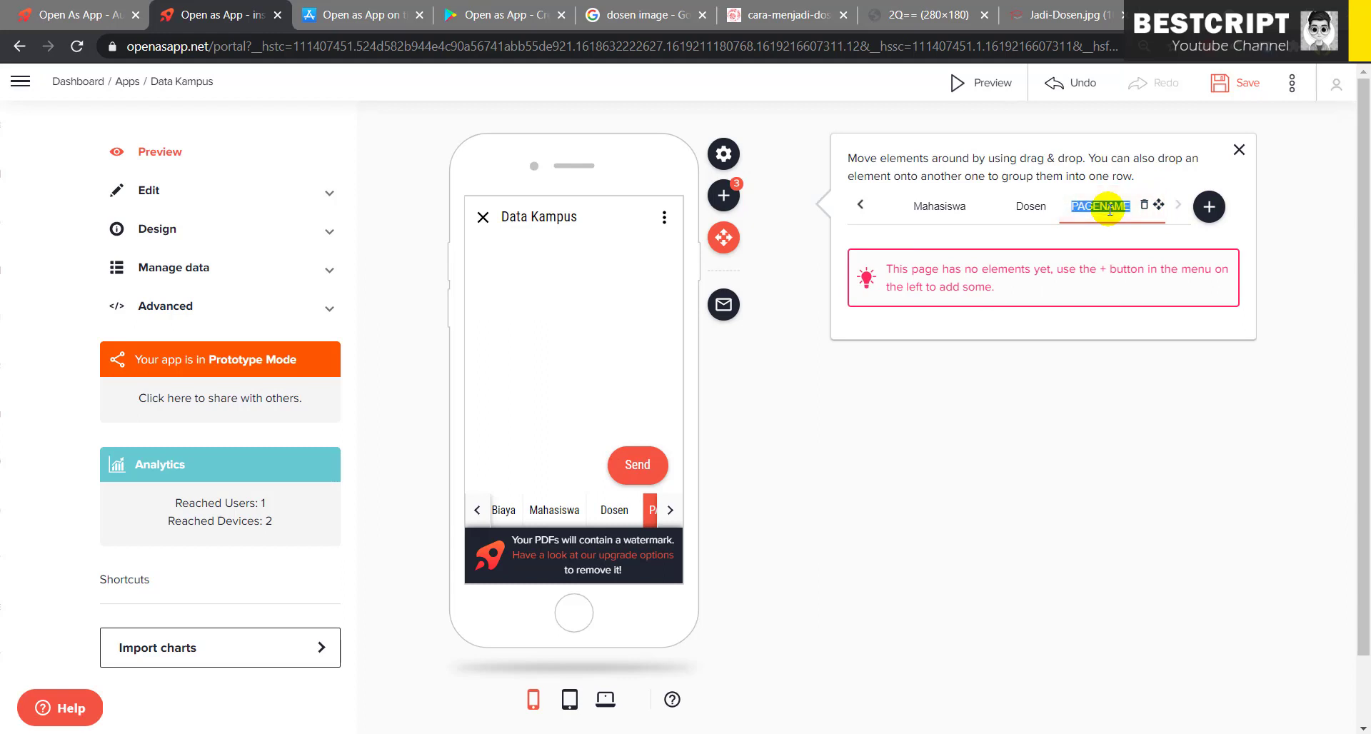
text(S)
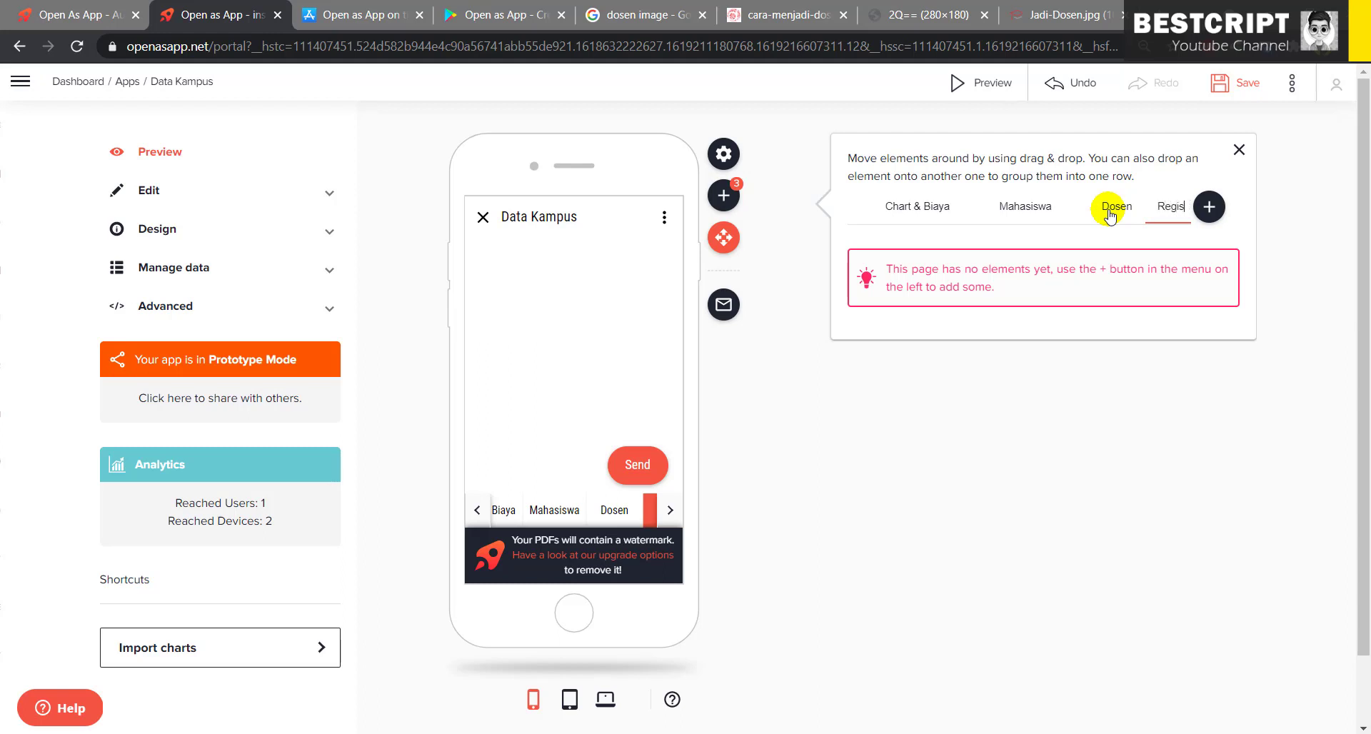
click(1083, 422)
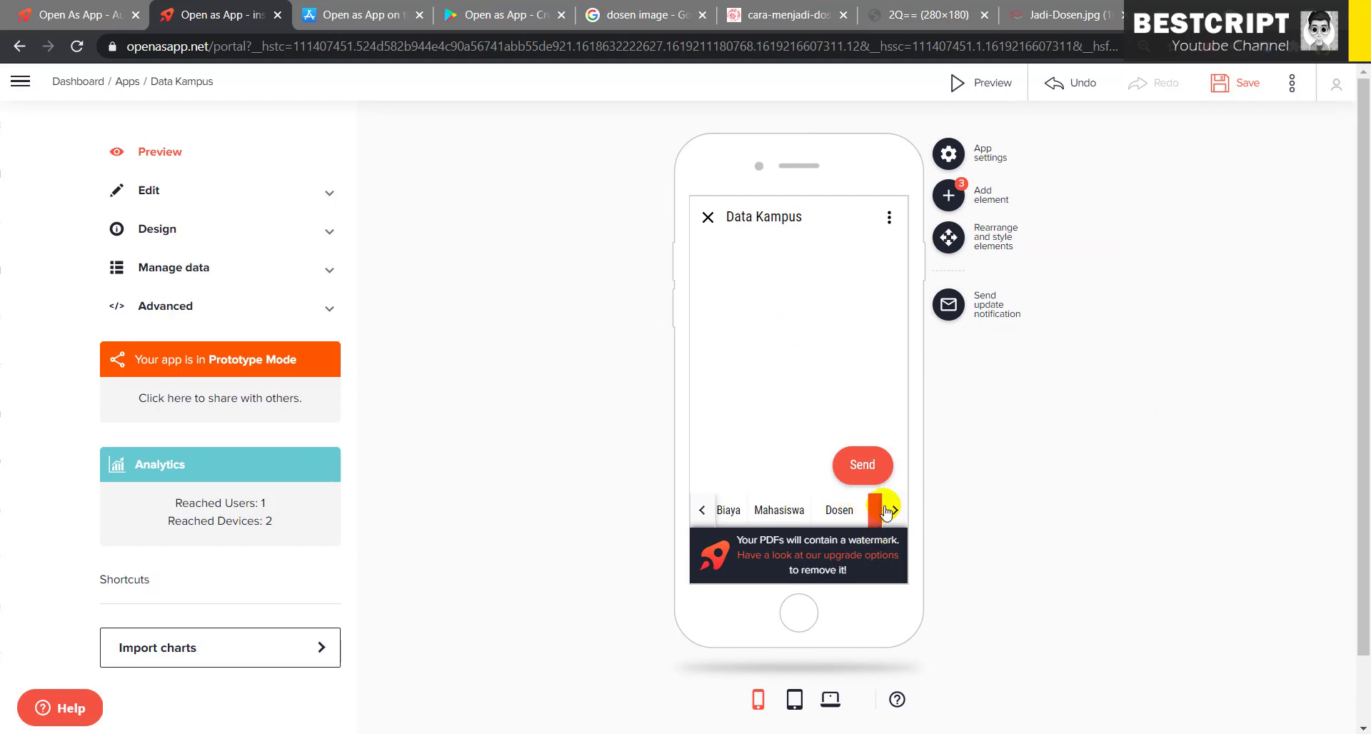
click(894, 512)
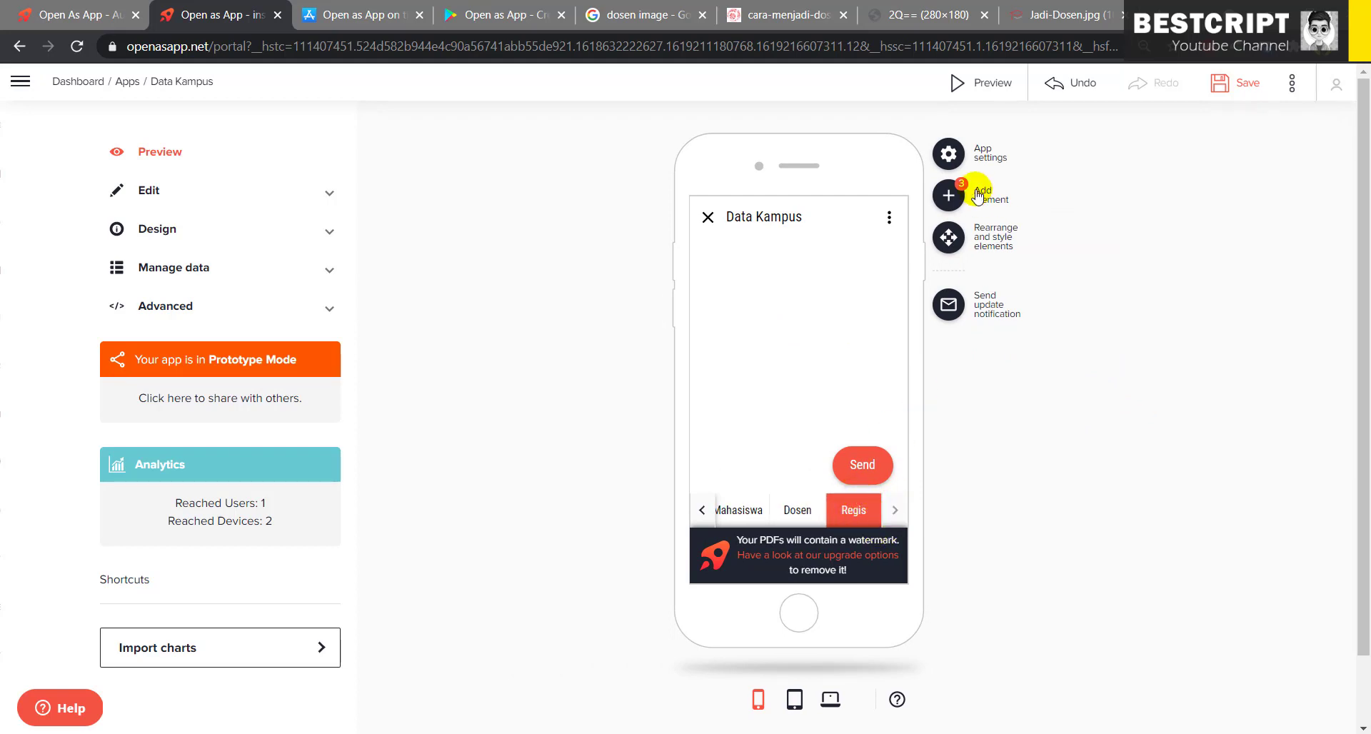
- Add Input/Output fields on Regis linked to the SPP (C31), SKS and another fee cell
click(950, 196)
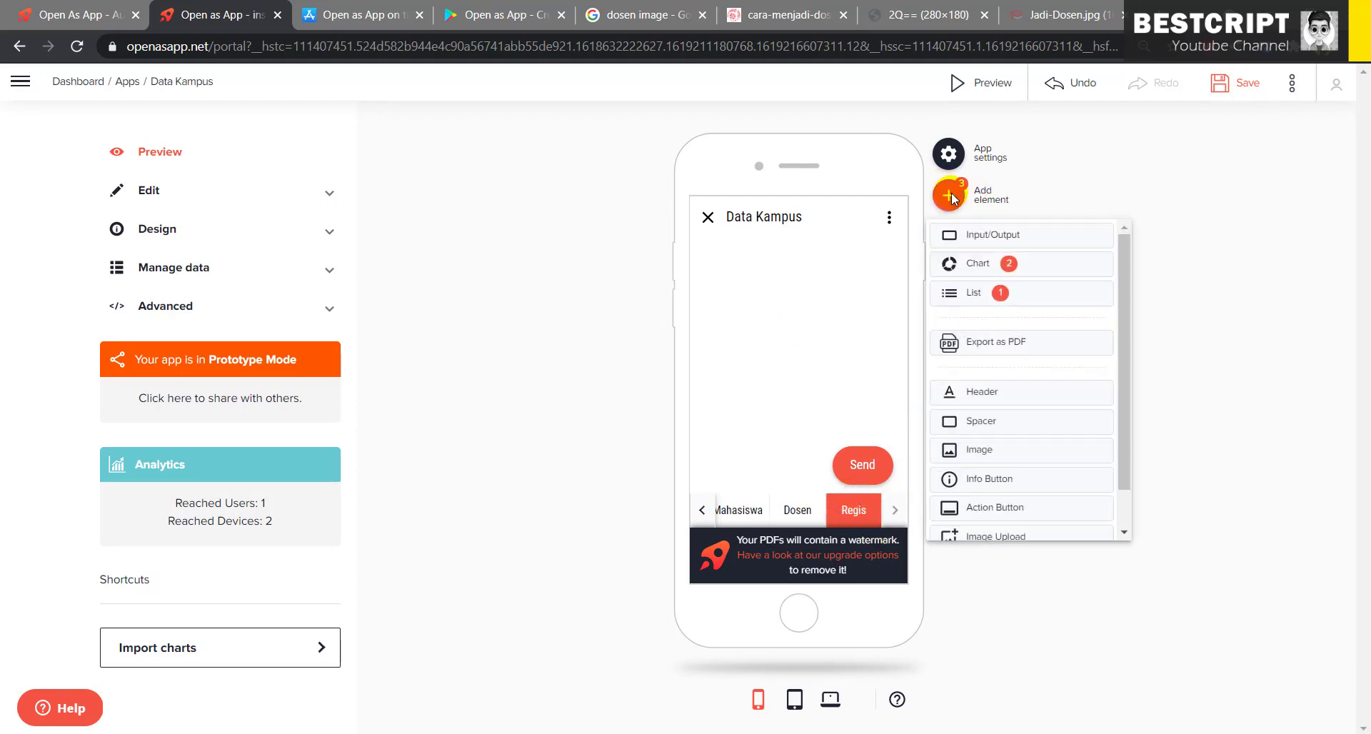
click(974, 238)
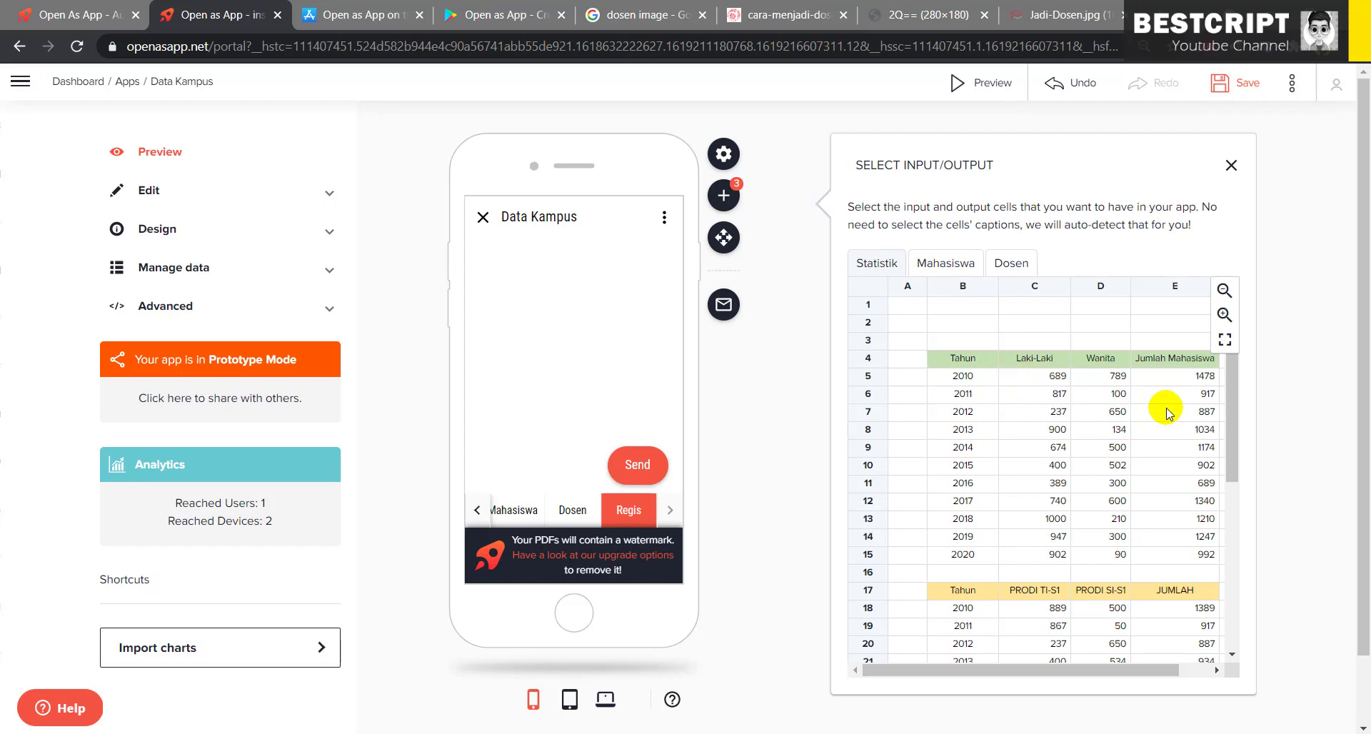
scroll(1050, 480, down, 5)
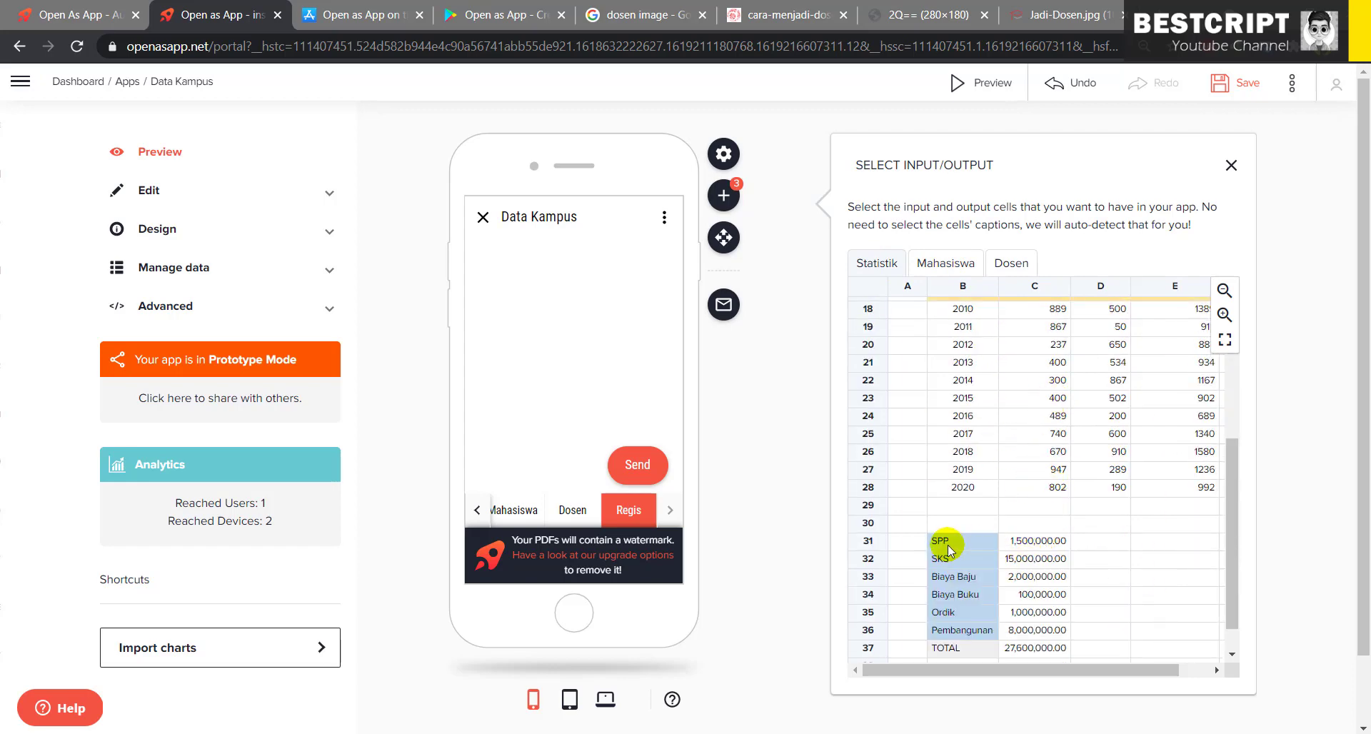
scroll(1007, 493, down, 1)
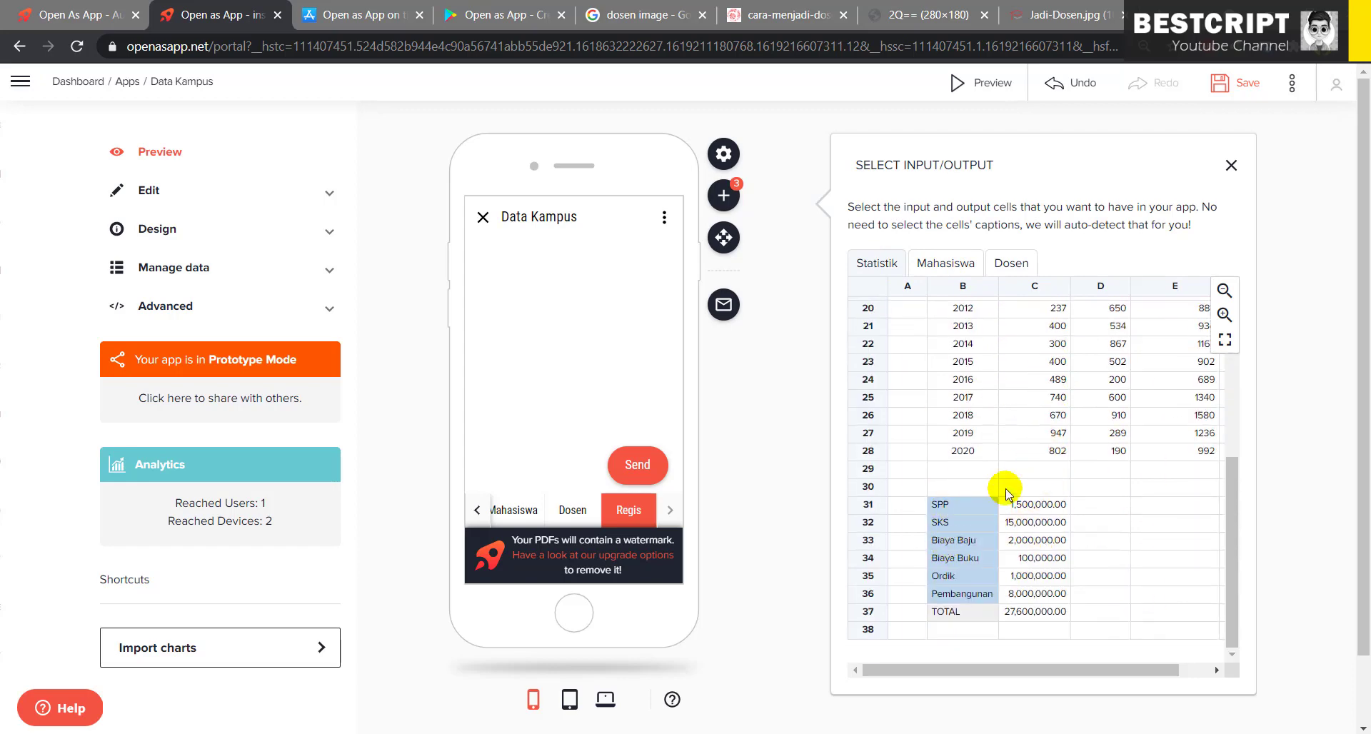
click(1042, 506)
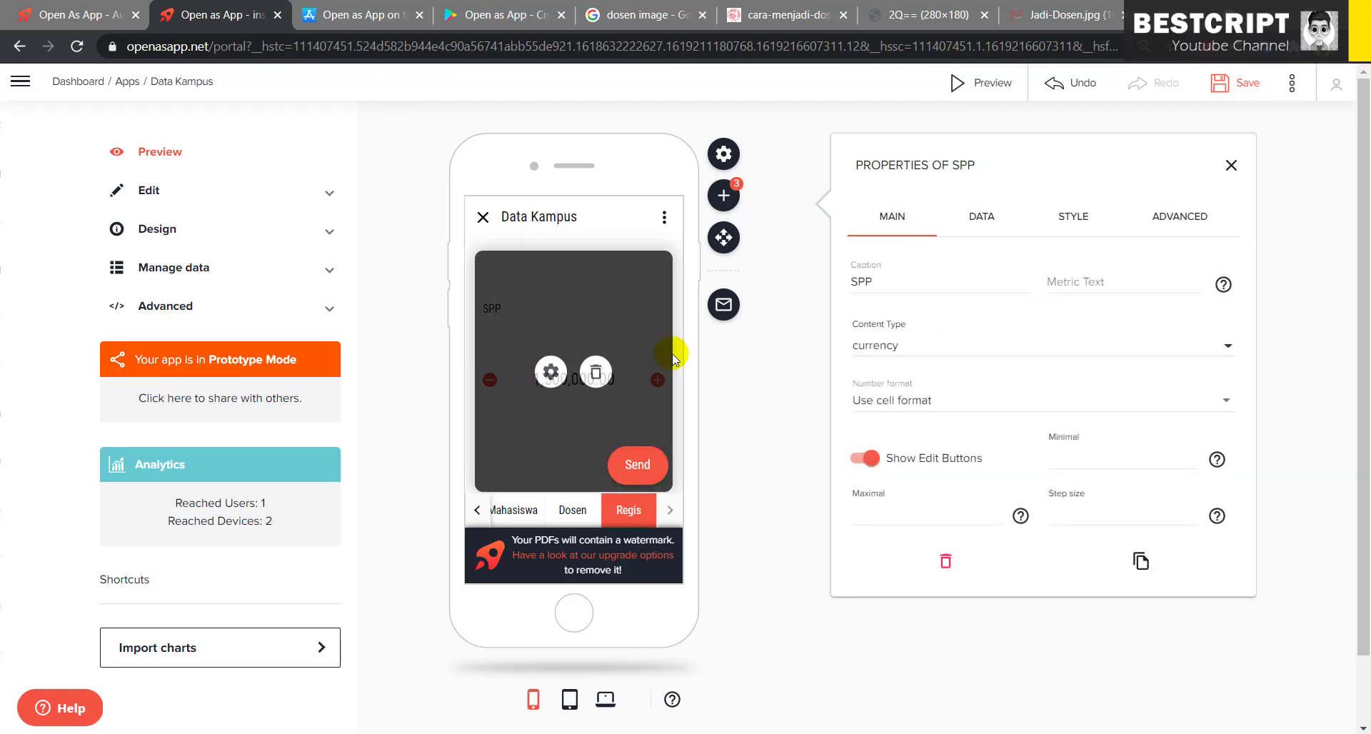
click(725, 198)
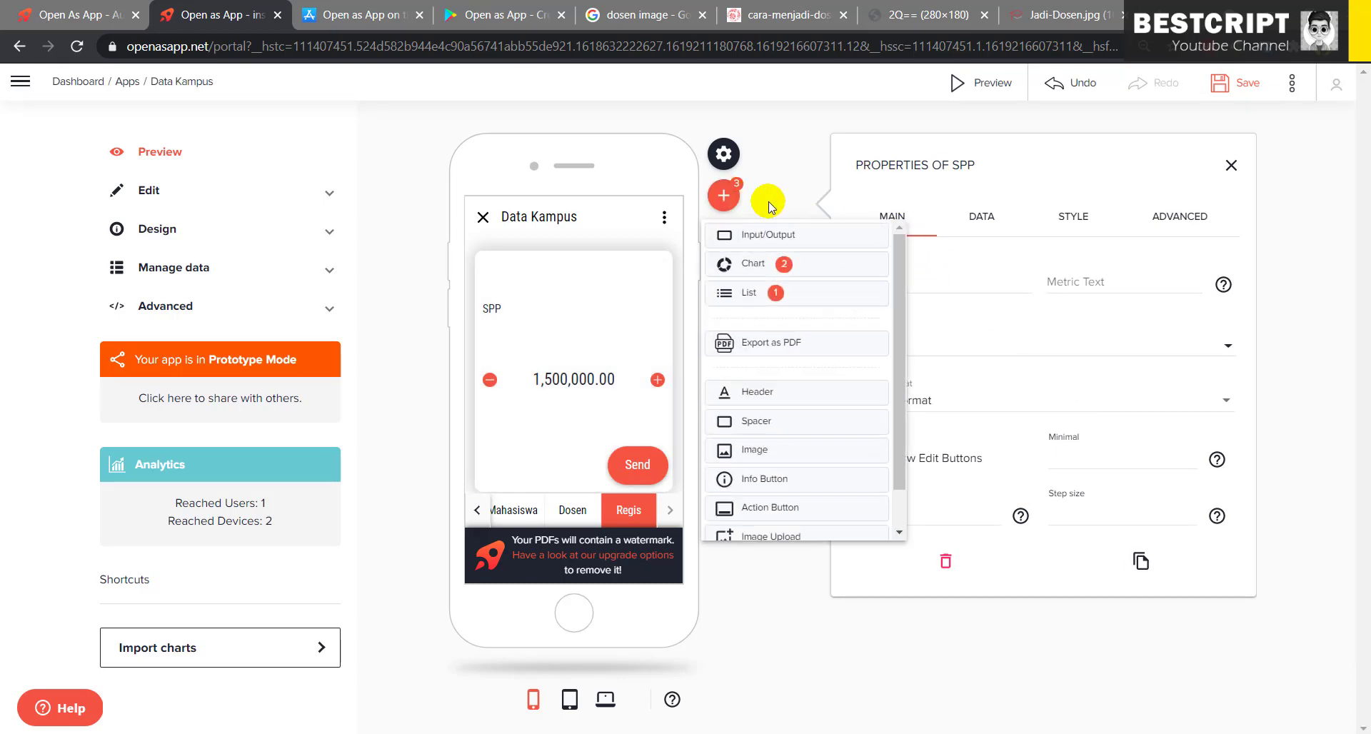
click(775, 241)
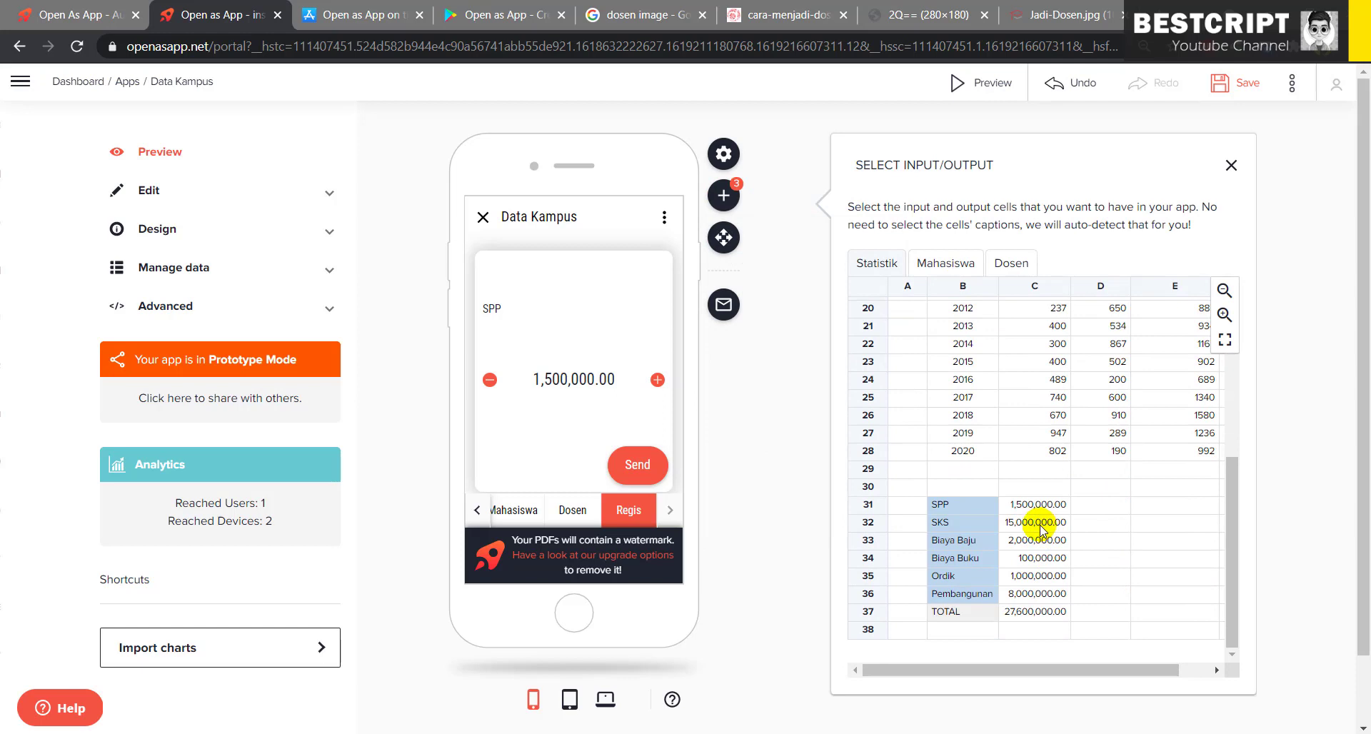
click(1040, 525)
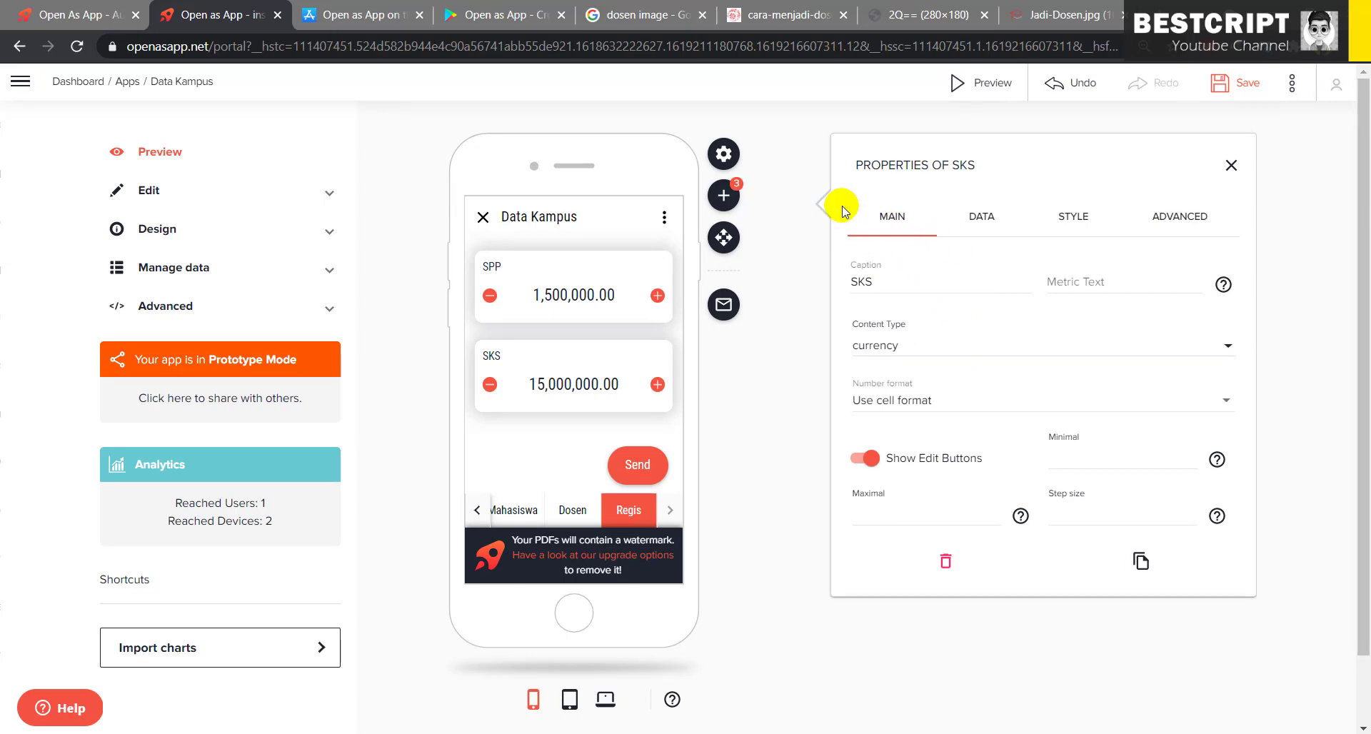
click(720, 189)
click(743, 228)
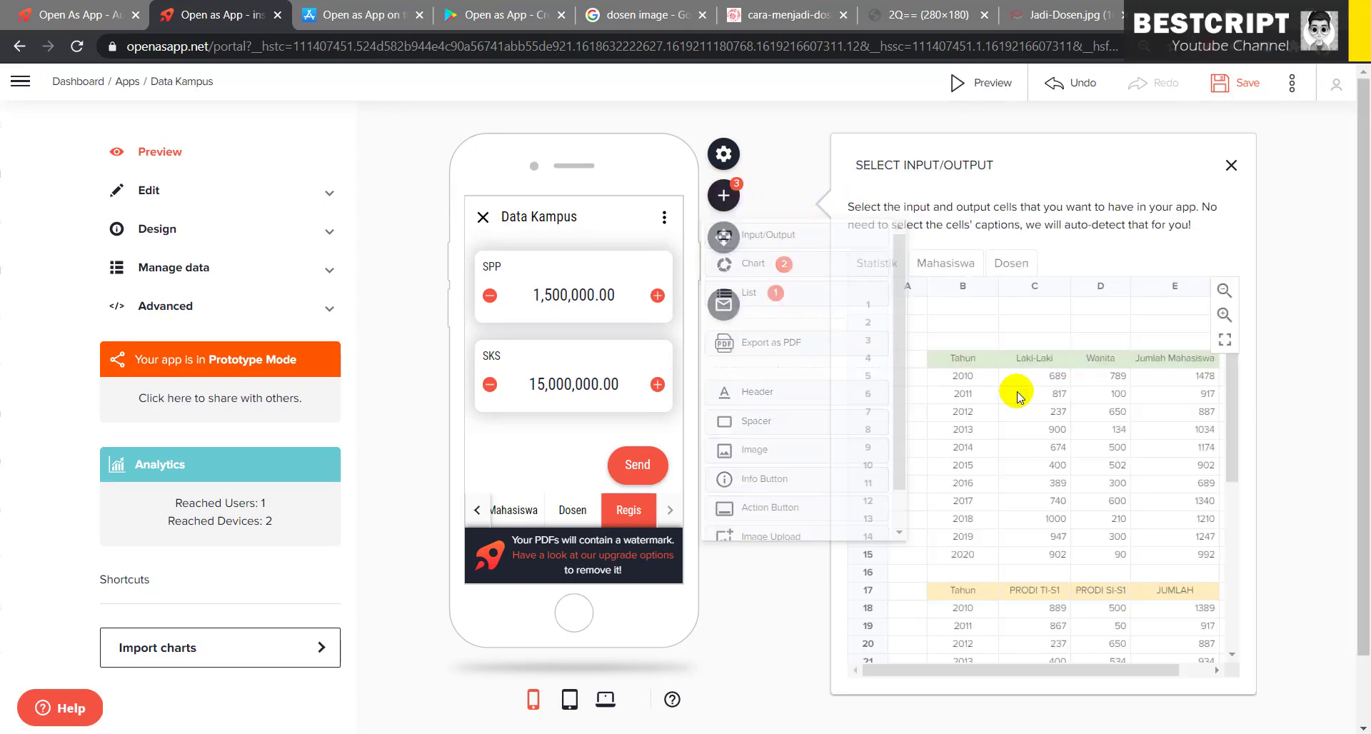
scroll(1030, 492, down, 4)
click(1040, 541)
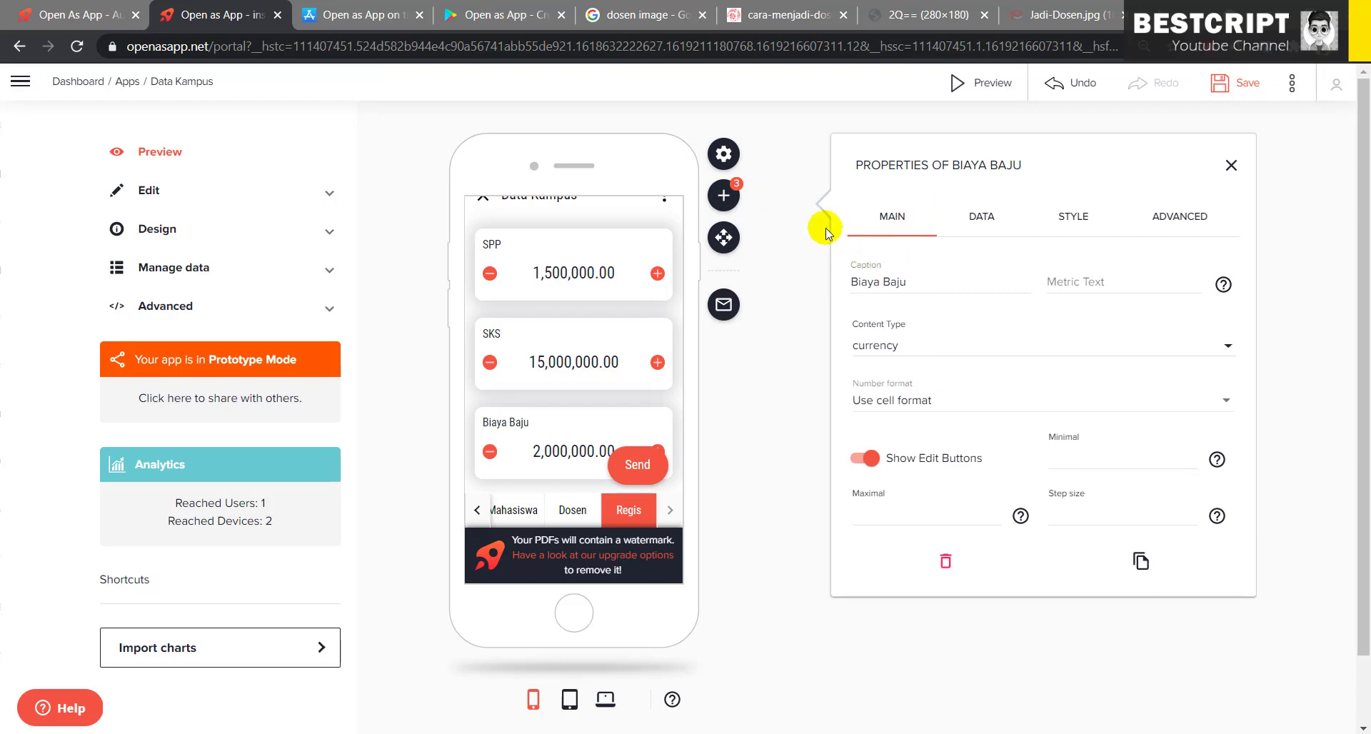
- Add fields for Biaya Buku, Ordik and Pembangunan, plus the TOTAL output
click(723, 197)
click(759, 232)
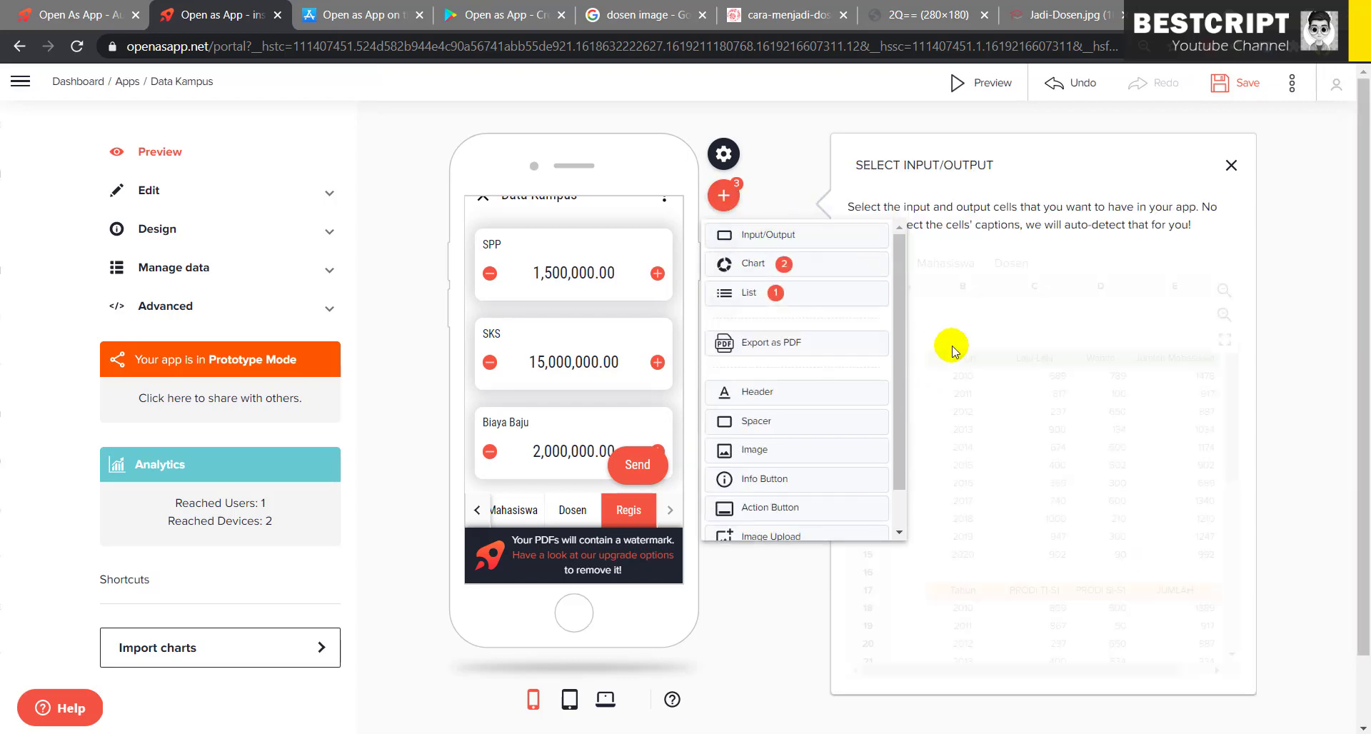
scroll(1034, 564, down, 5)
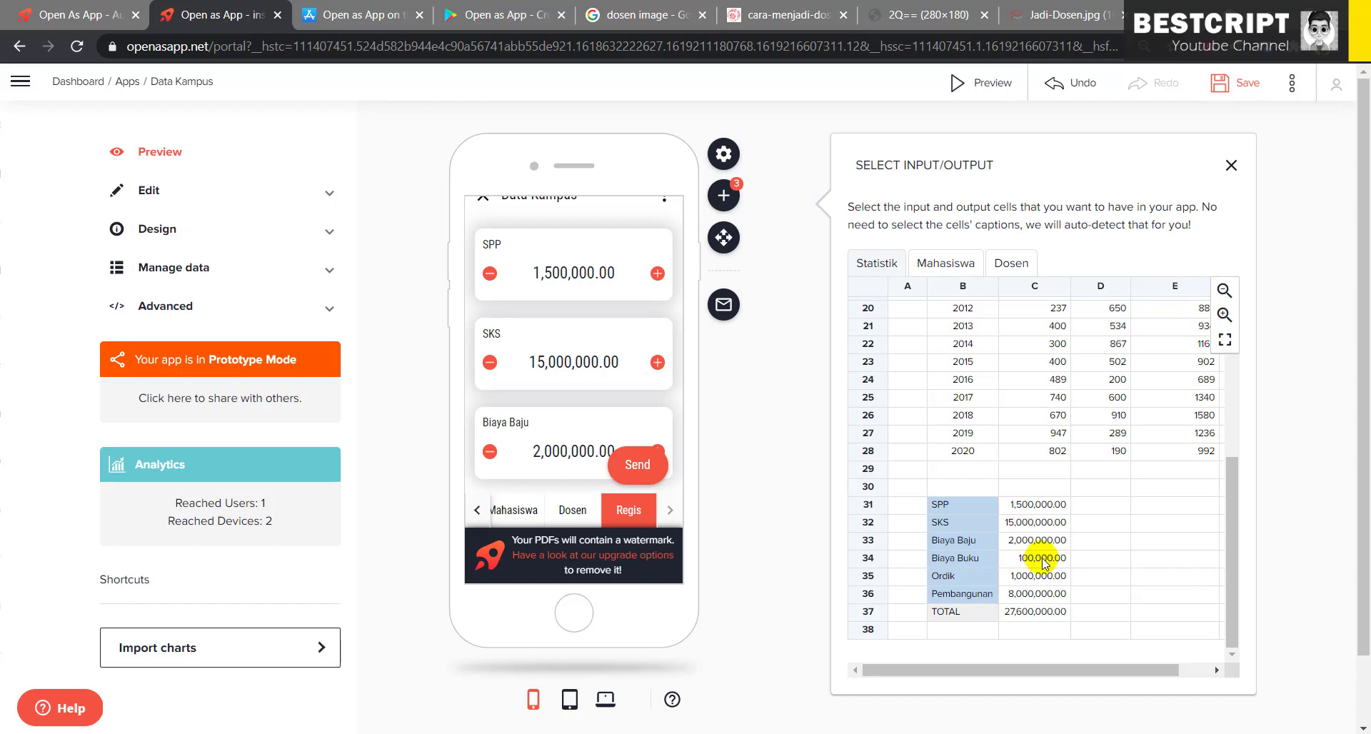
click(1032, 560)
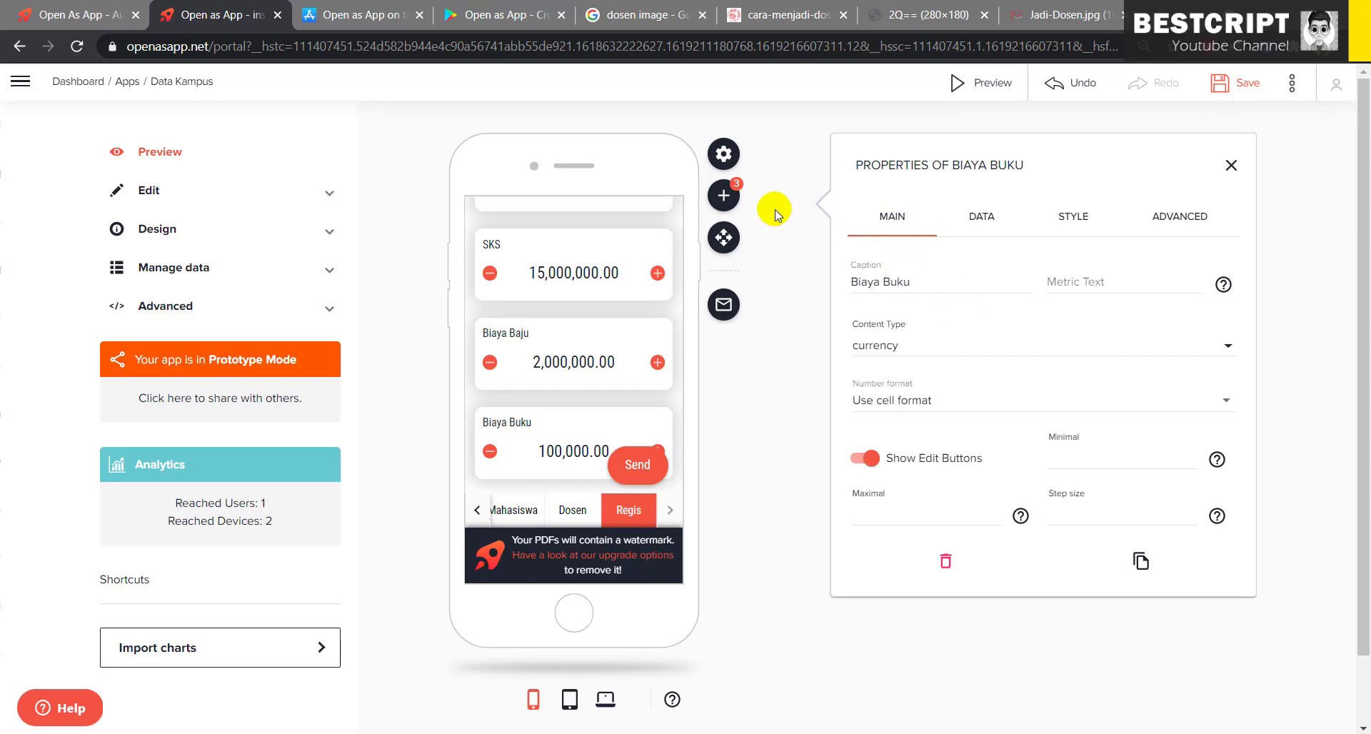
click(722, 197)
click(780, 233)
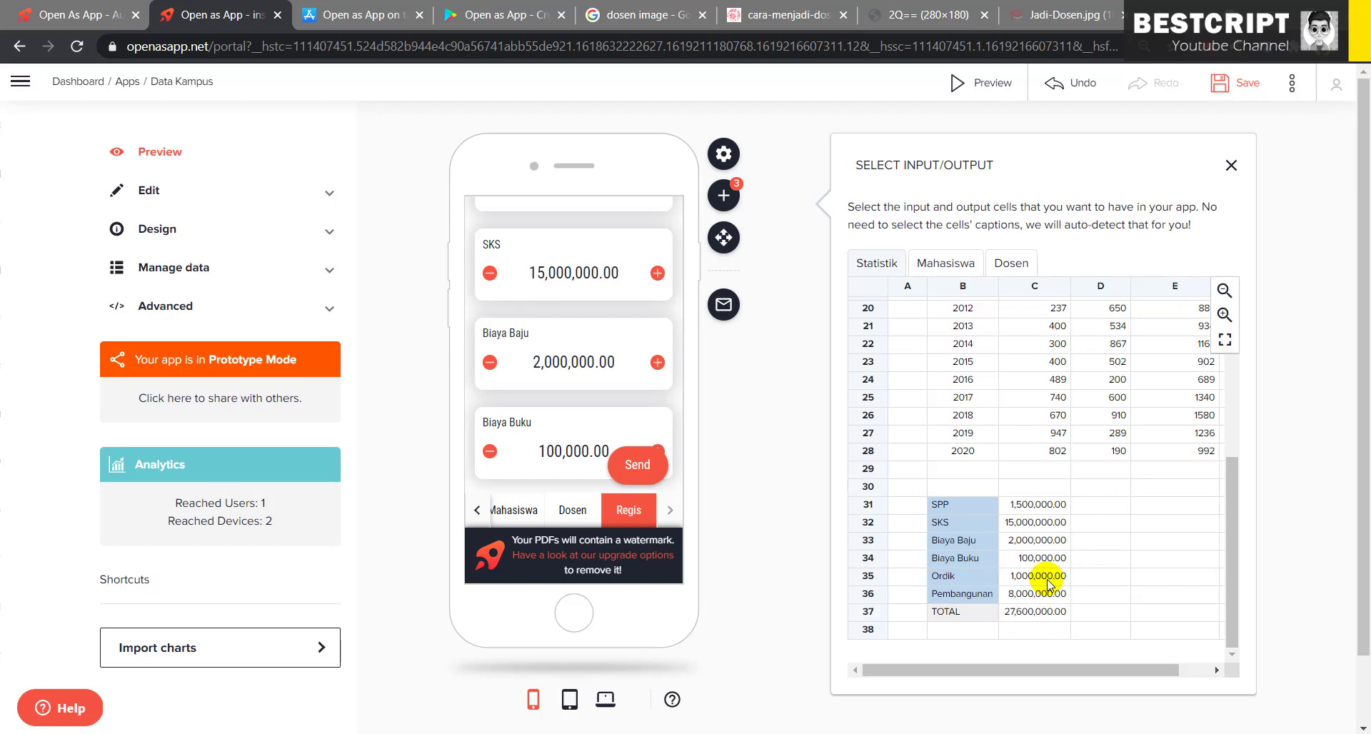
click(1048, 584)
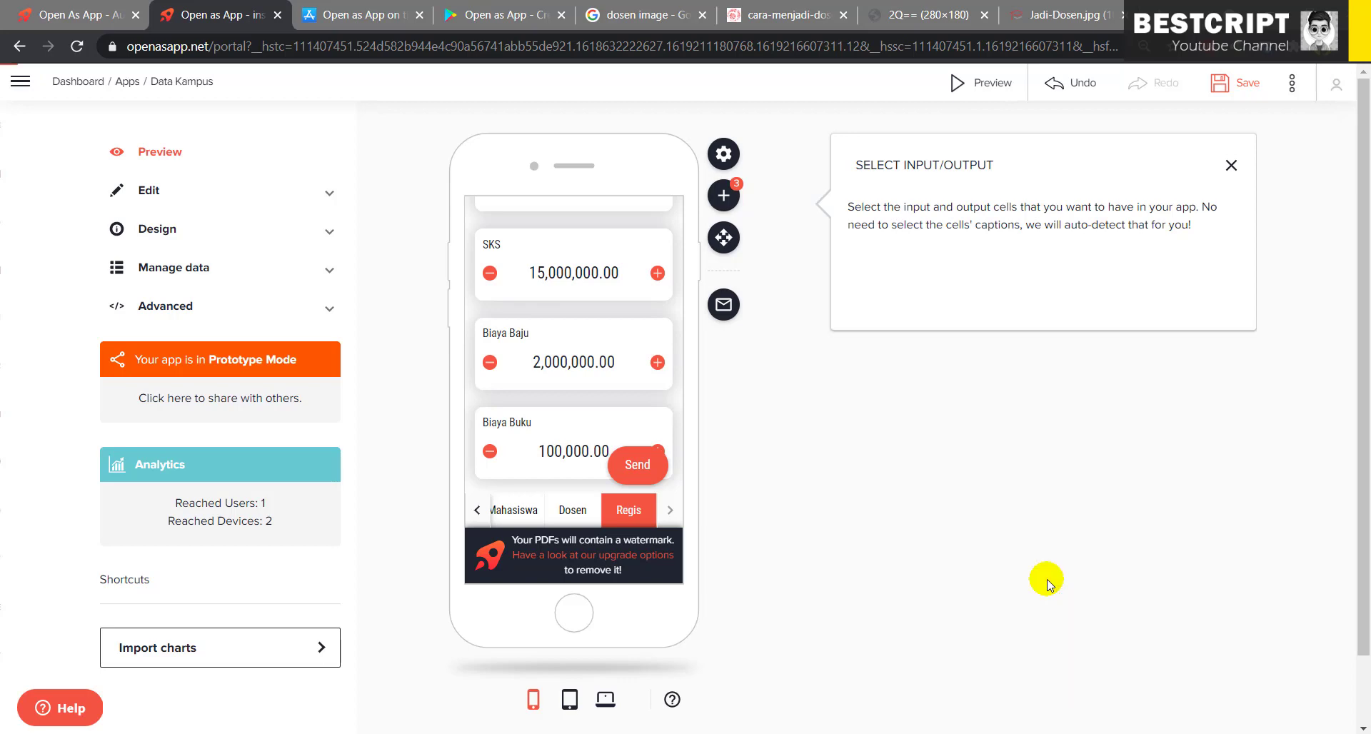
click(724, 196)
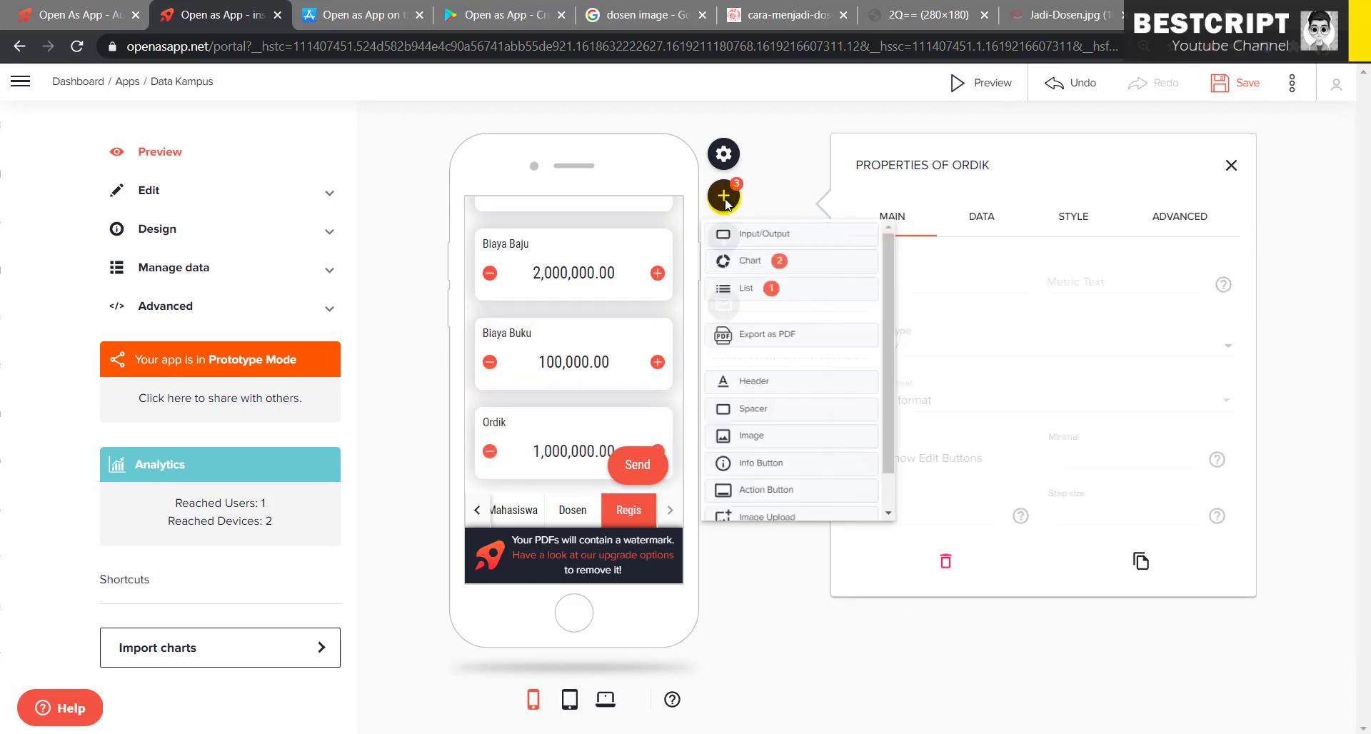
click(750, 231)
scroll(1049, 497, down, 5)
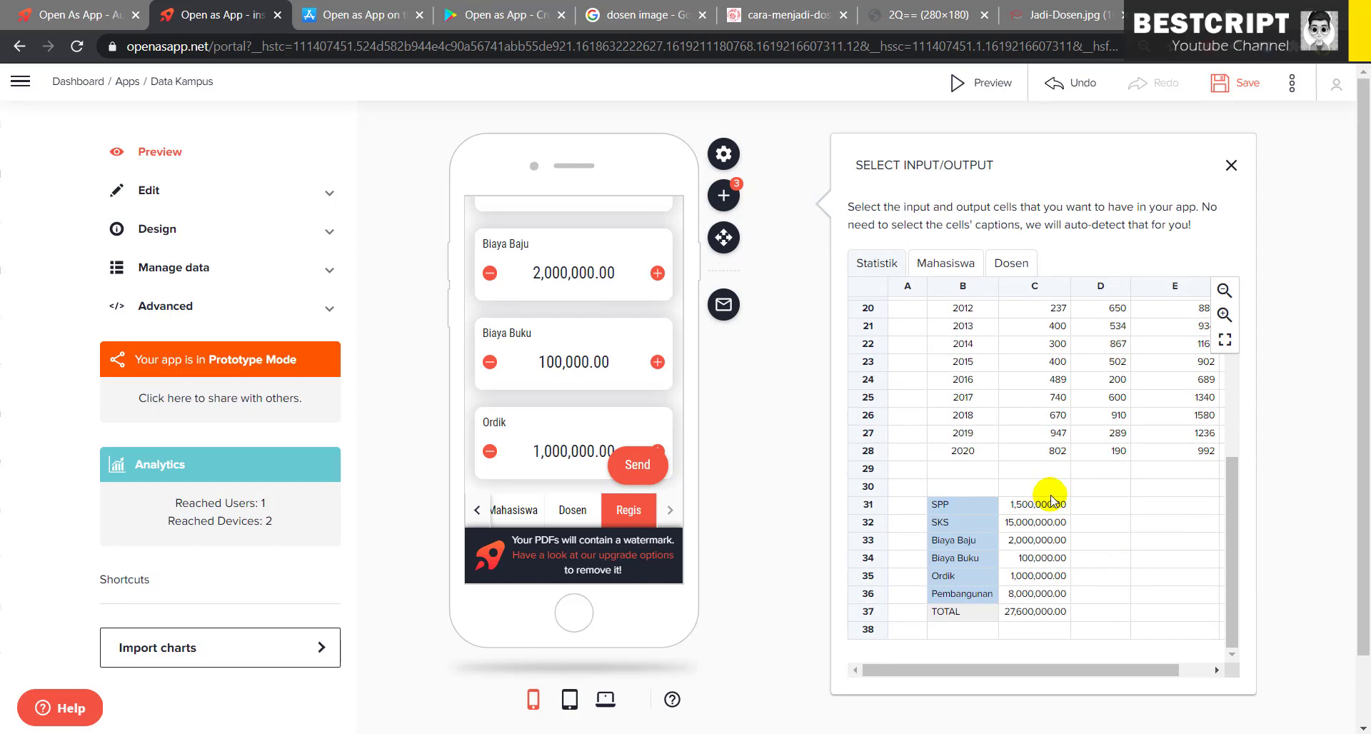
click(1053, 595)
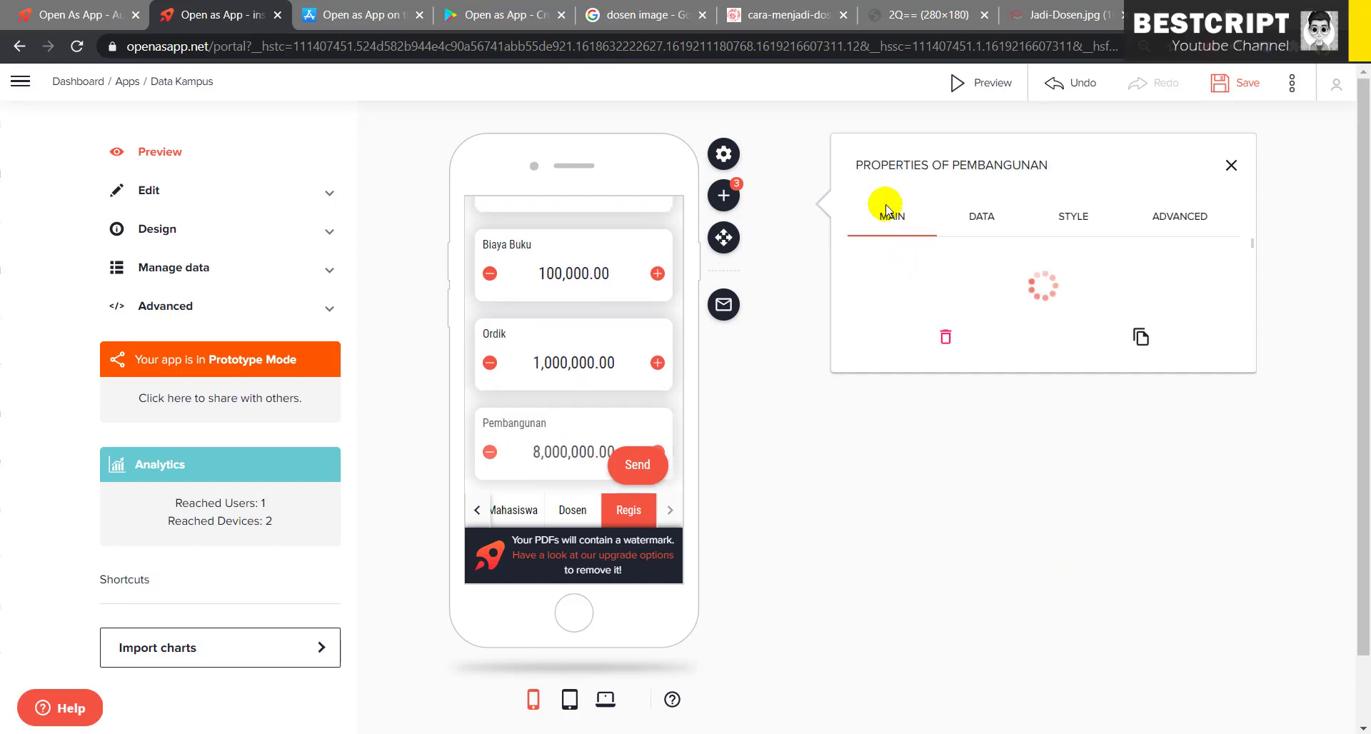
click(725, 195)
click(820, 233)
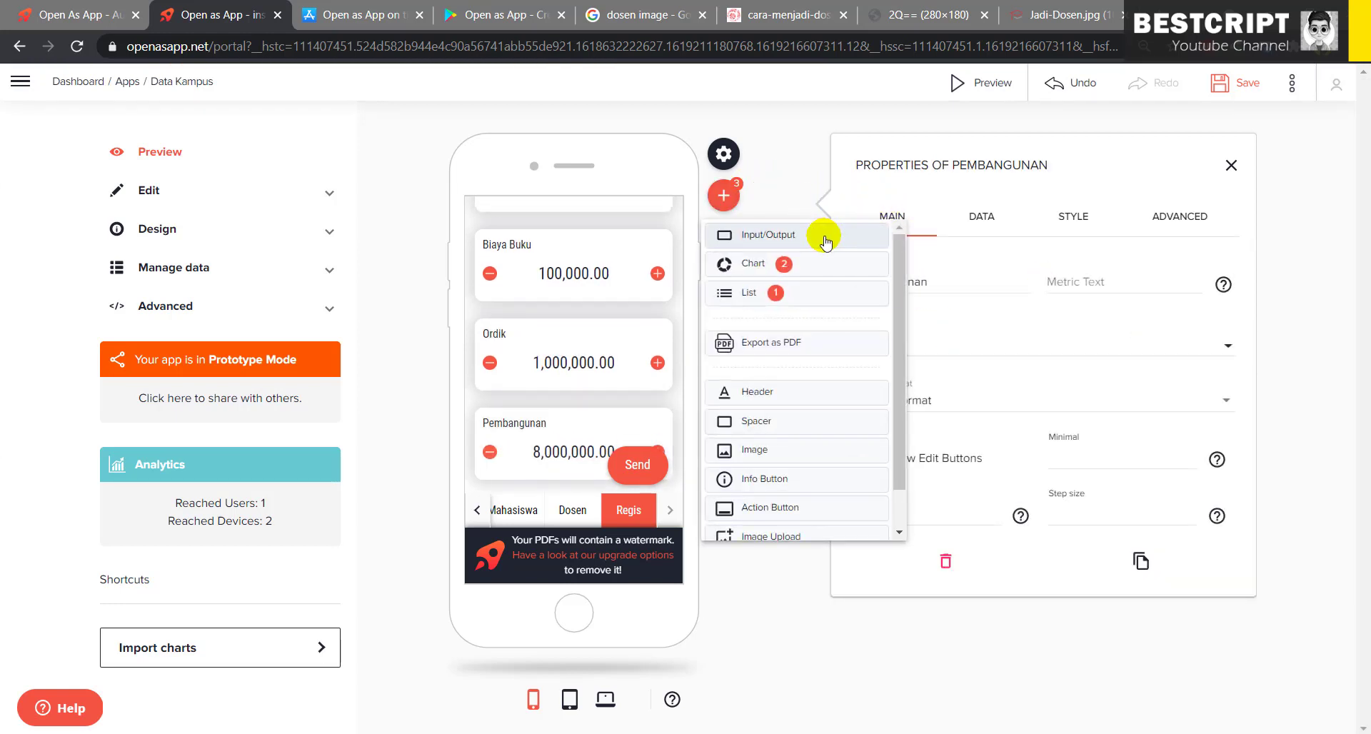
scroll(1027, 506, down, 5)
click(1031, 611)
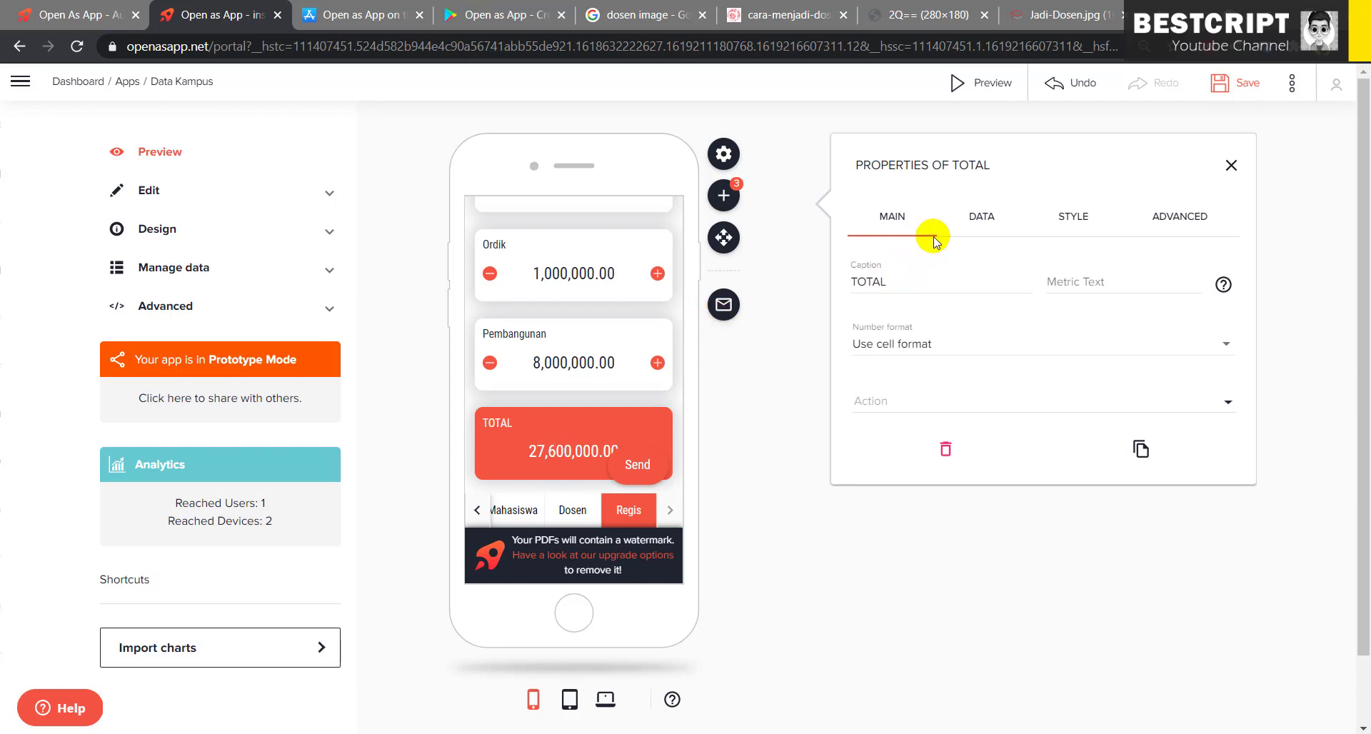
- Add an action button captioned Save, using the Save action with Trigger upload on
click(723, 196)
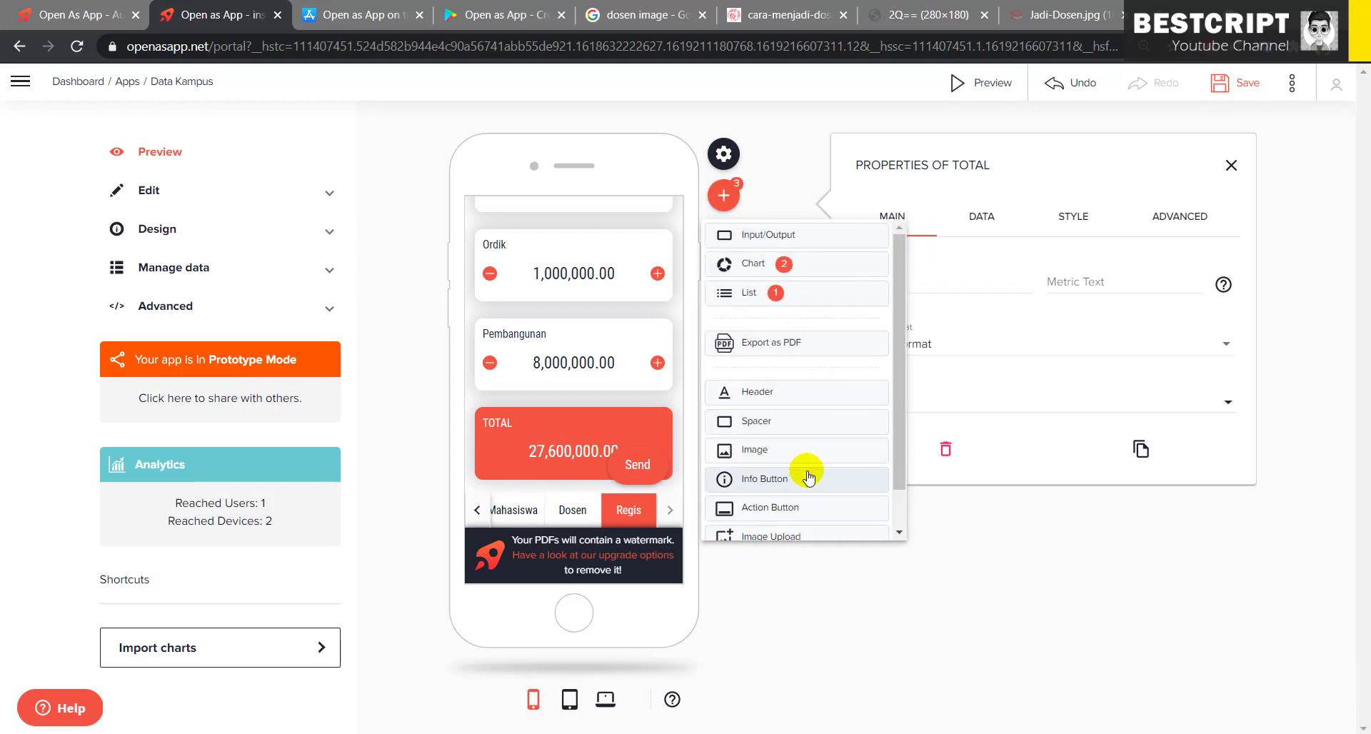
scroll(793, 443, down, 2)
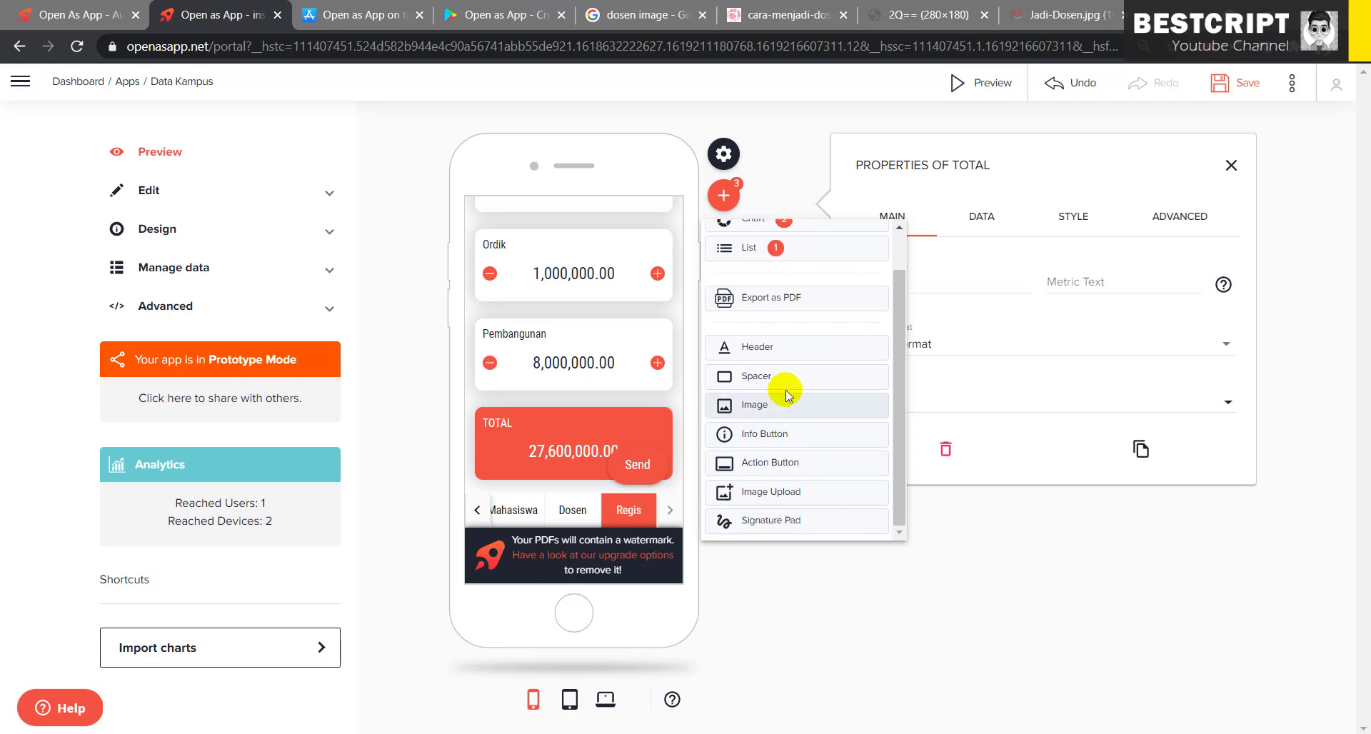
click(778, 464)
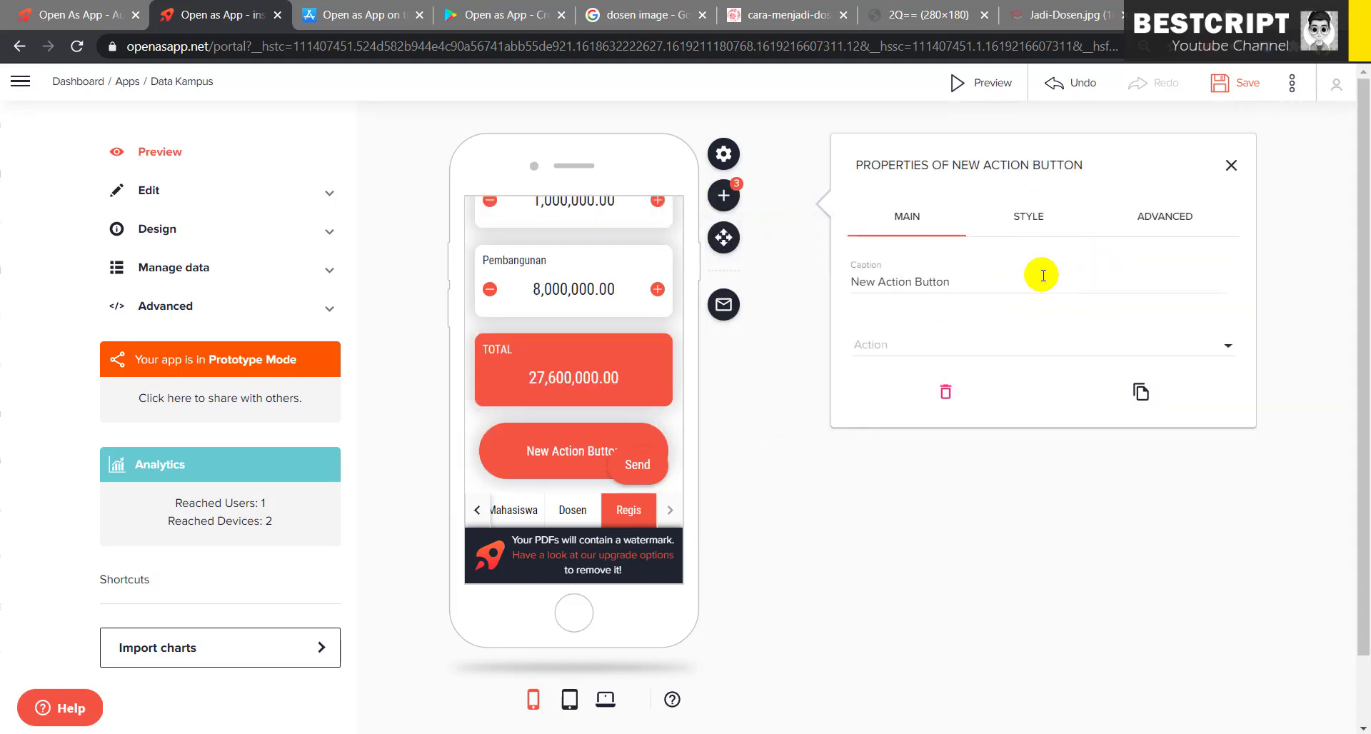
drag(1004, 280, 877, 282)
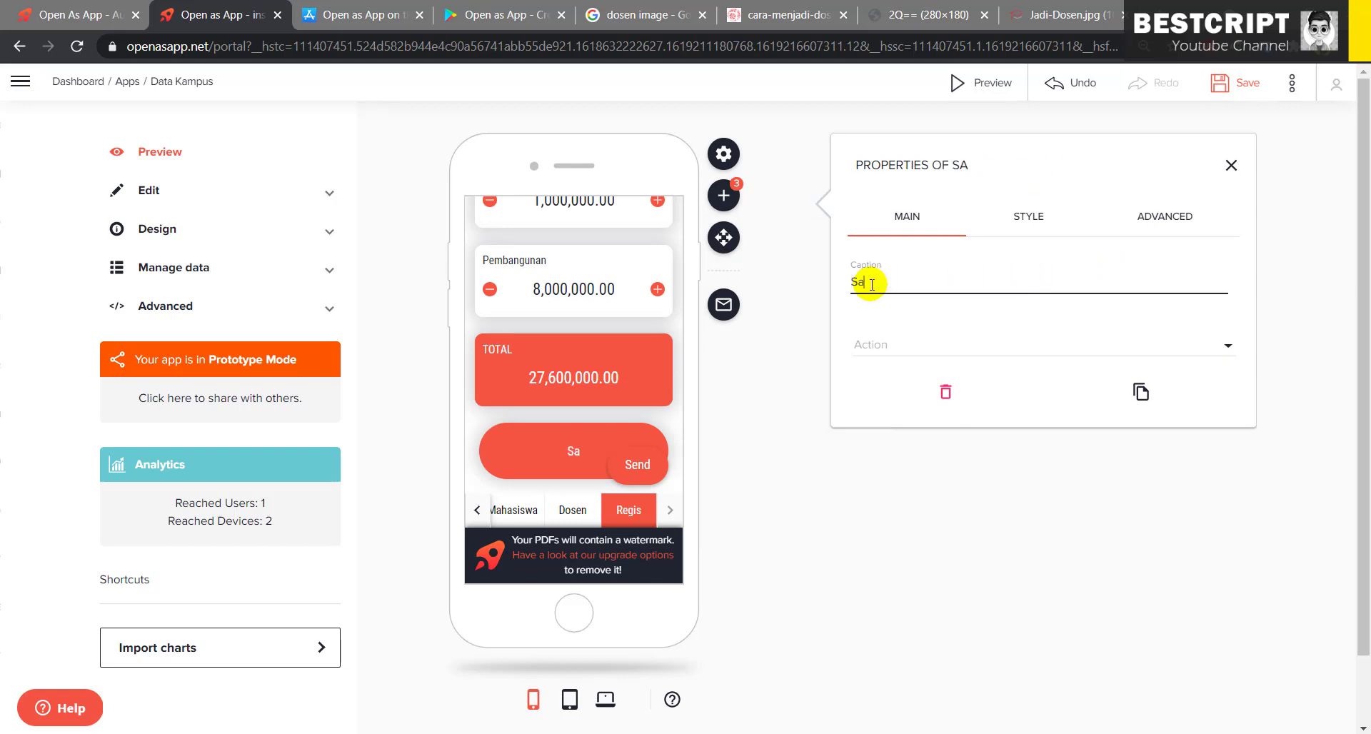
click(875, 352)
scroll(920, 429, down, 5)
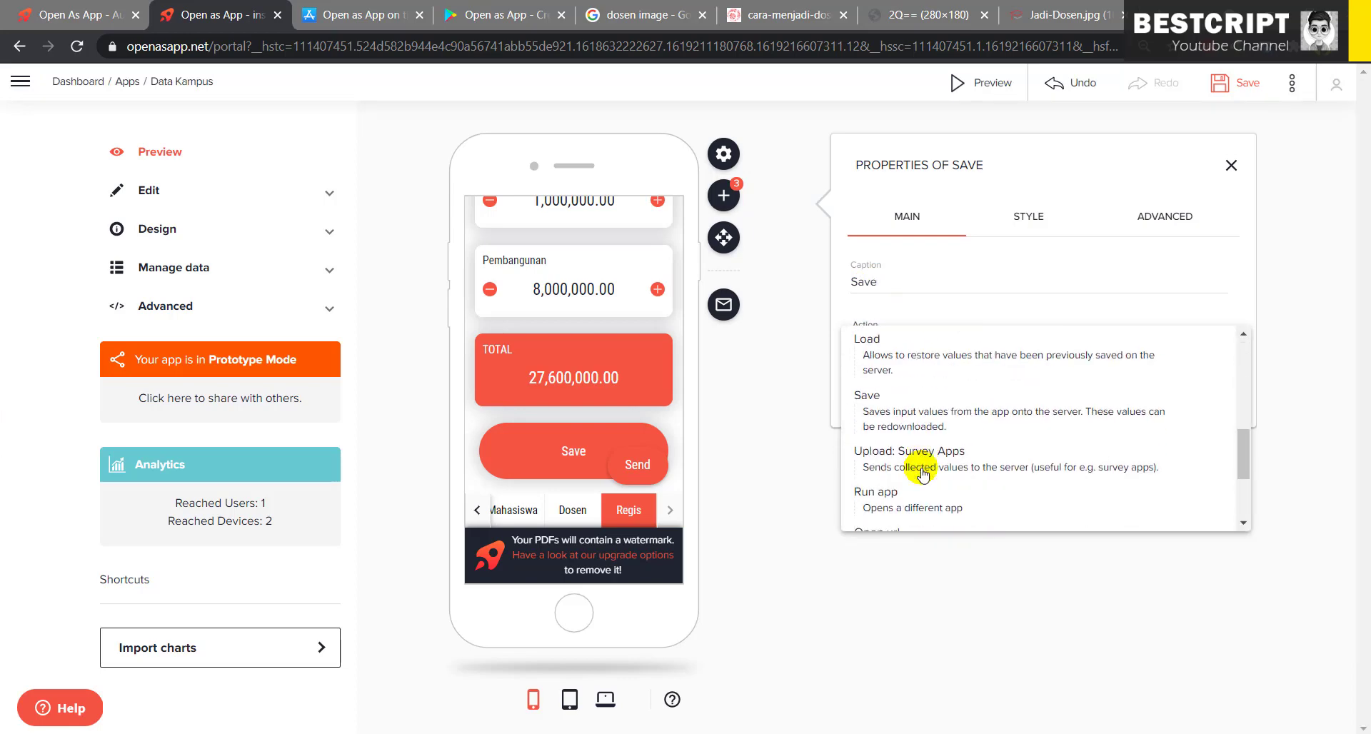
scroll(921, 470, down, 2)
scroll(915, 458, up, 2)
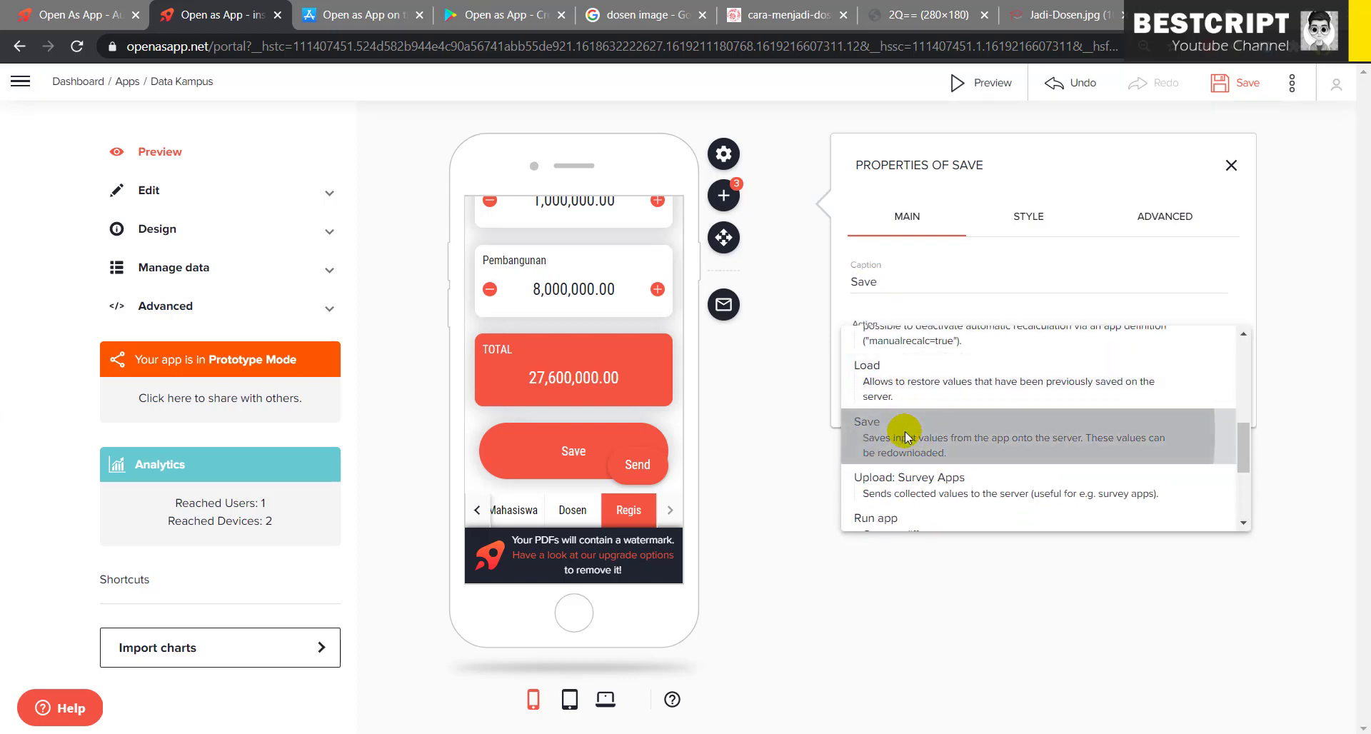
click(905, 437)
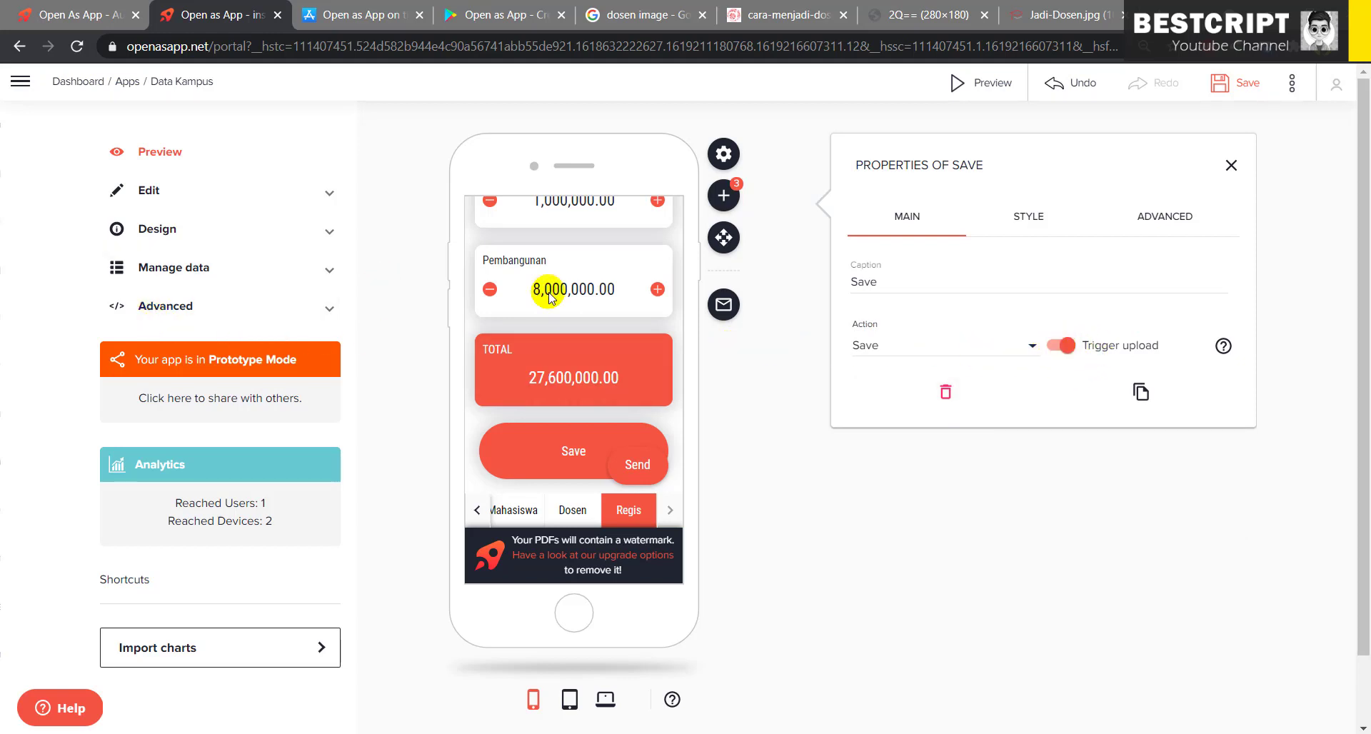
click(211, 275)
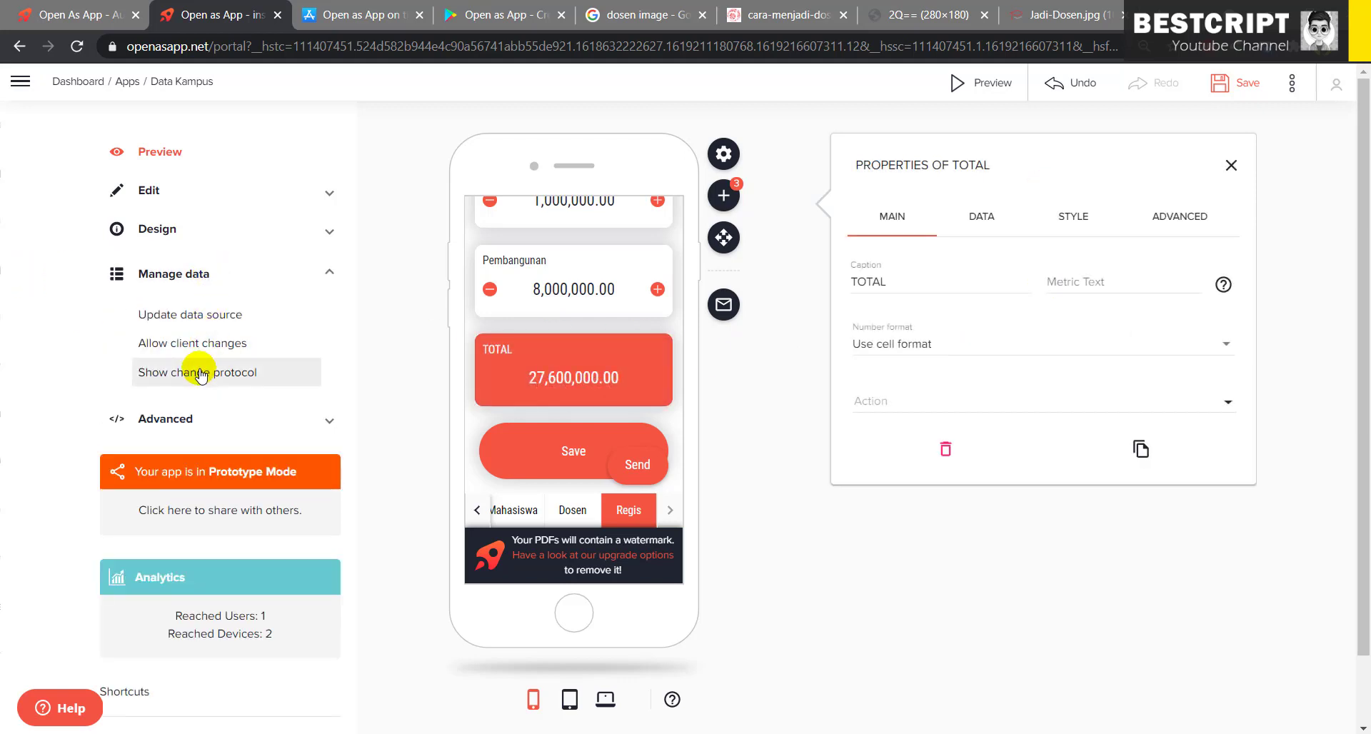
- Review the change protocol and Allow client changes settings, save the app, and reopen the preview
click(201, 373)
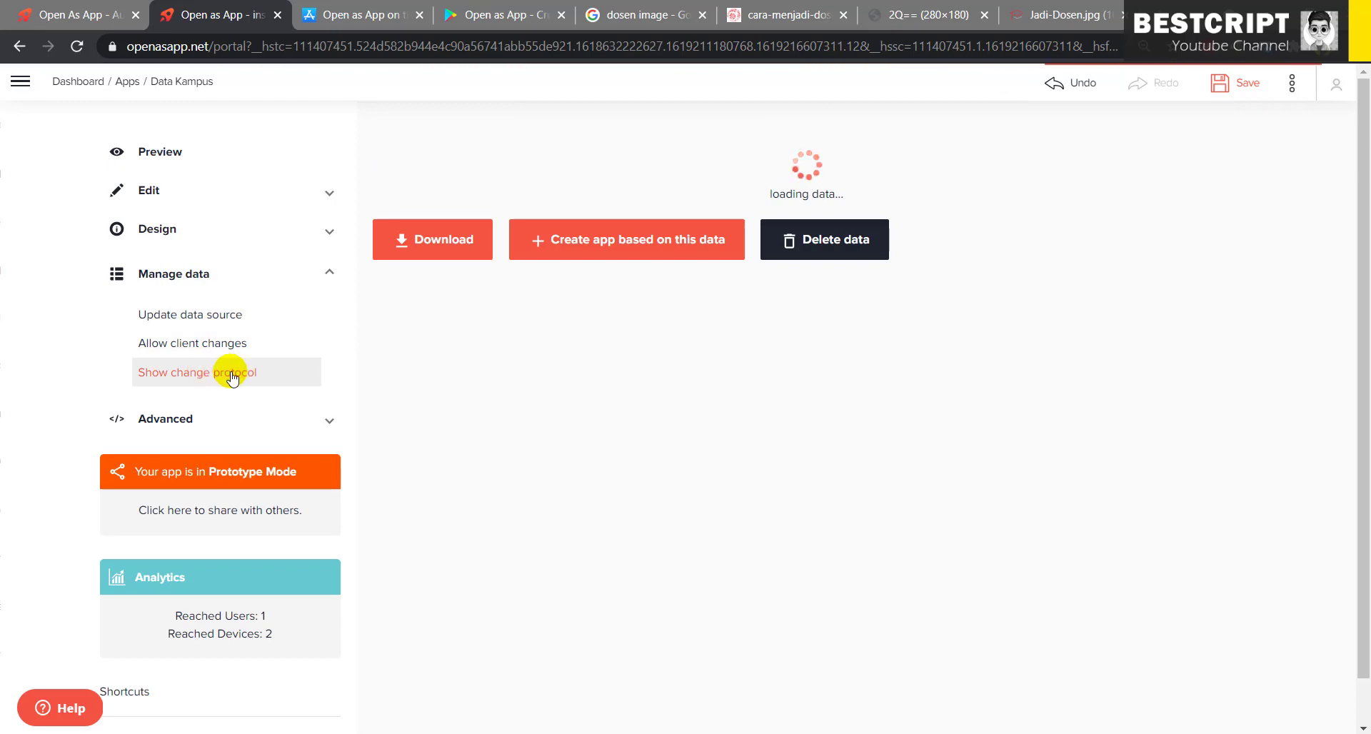
click(314, 342)
scroll(787, 423, down, 5)
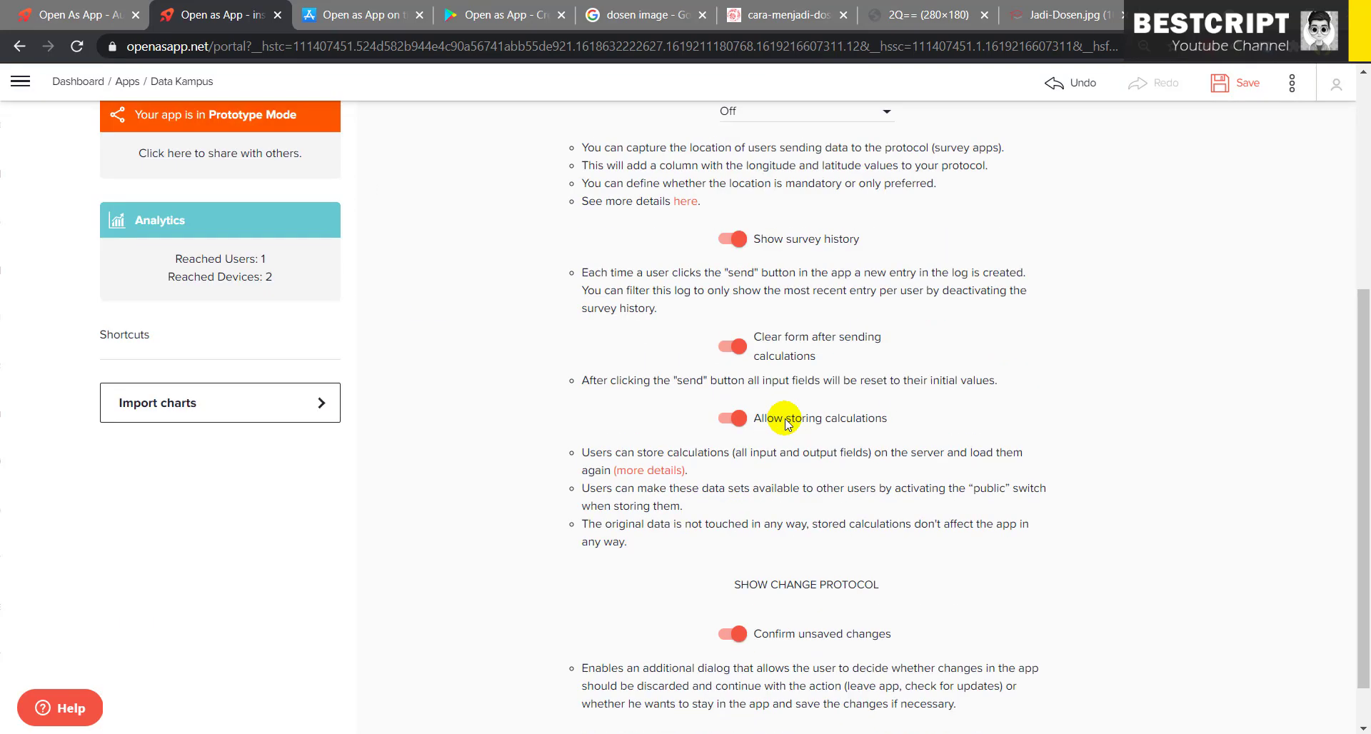
scroll(788, 422, up, 4)
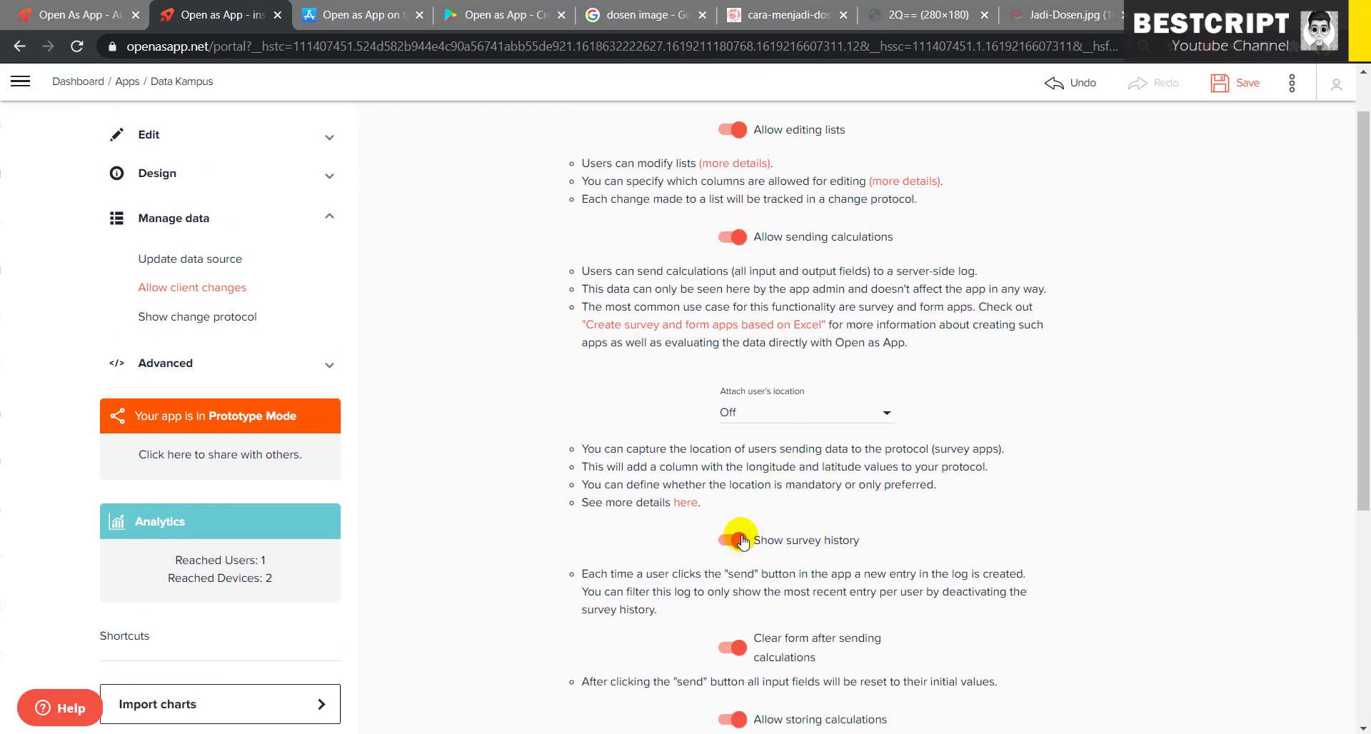
scroll(743, 541, down, 5)
scroll(732, 200, up, 5)
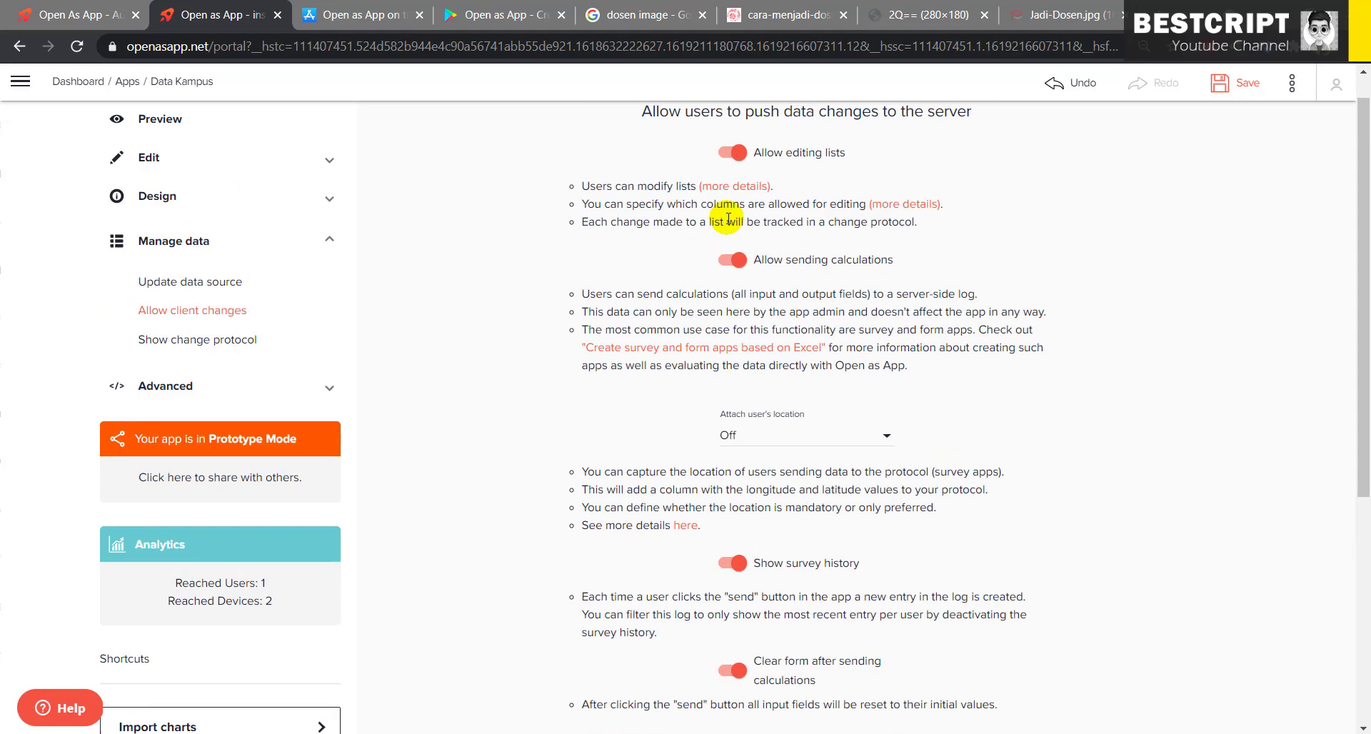
scroll(746, 586, down, 6)
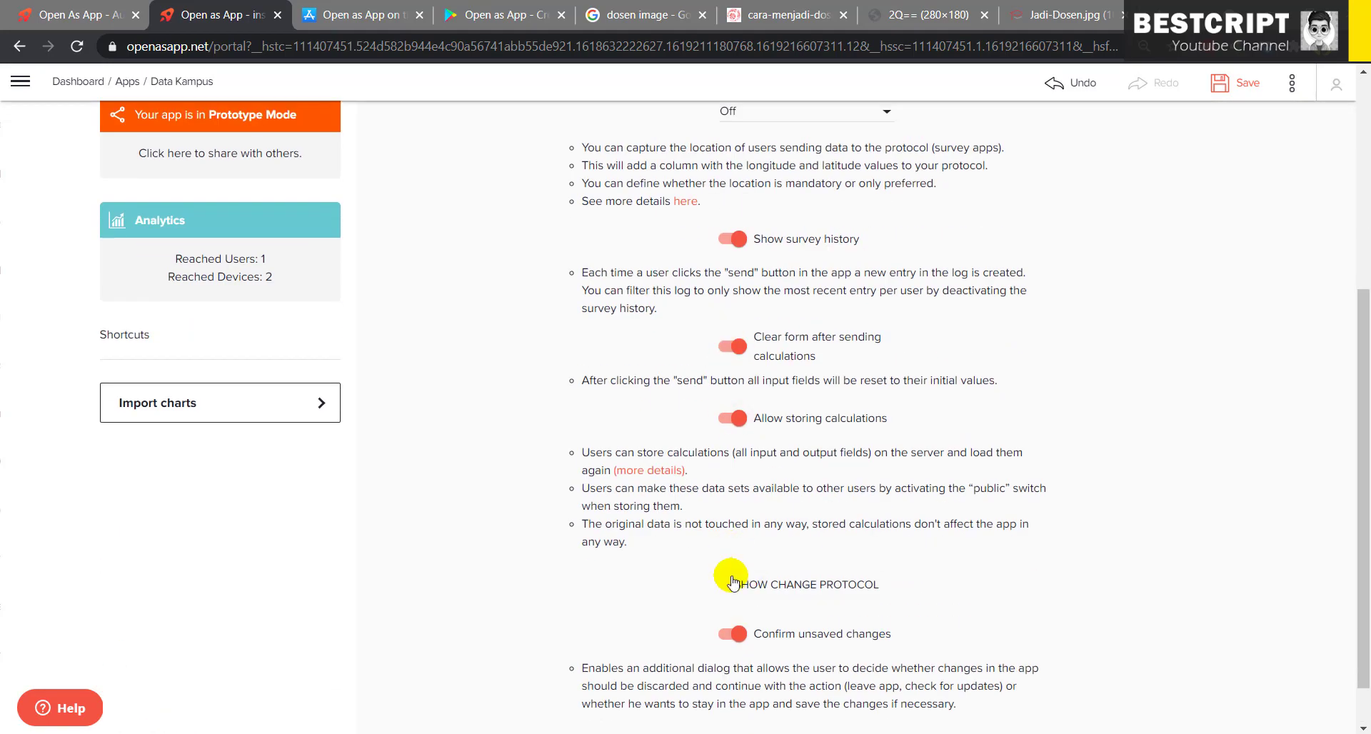
scroll(731, 575, up, 6)
click(1236, 90)
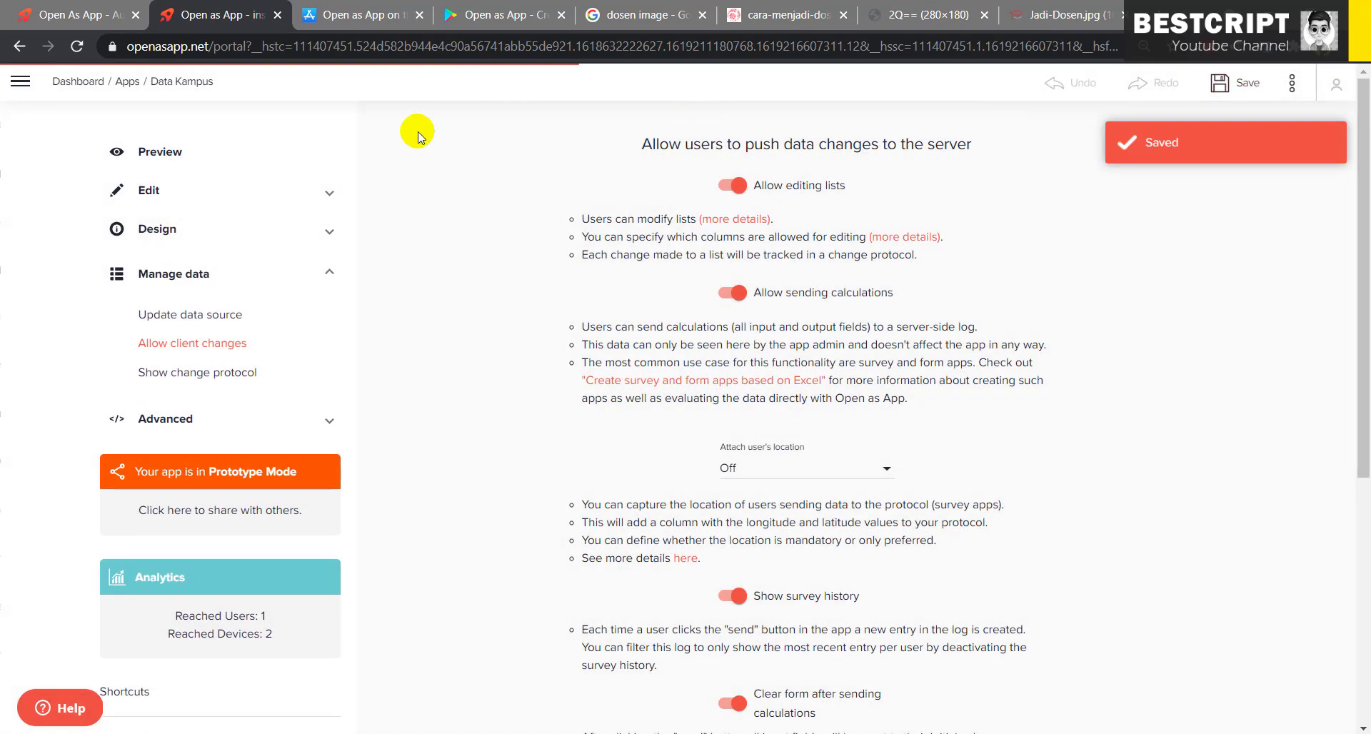
click(175, 145)
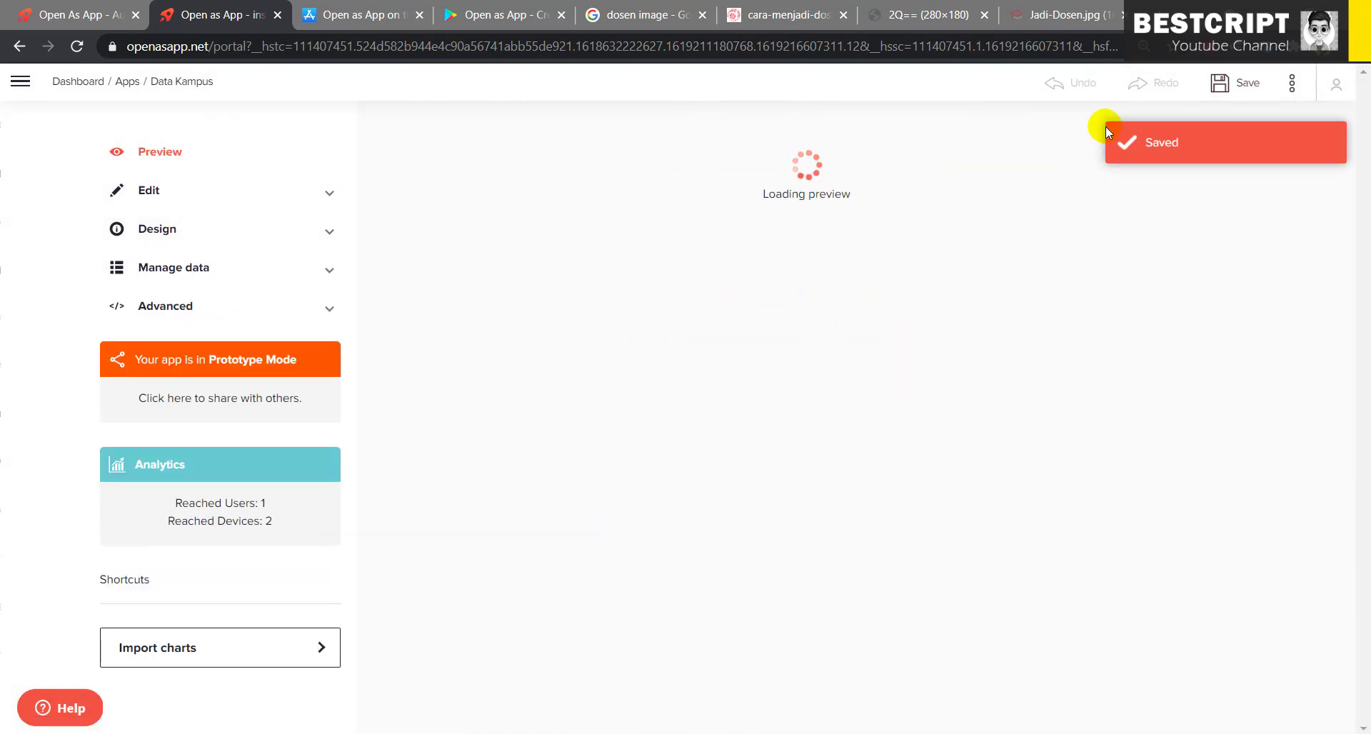
- Open the Data Kampus full-screen preview on the Regis fee page
click(157, 152)
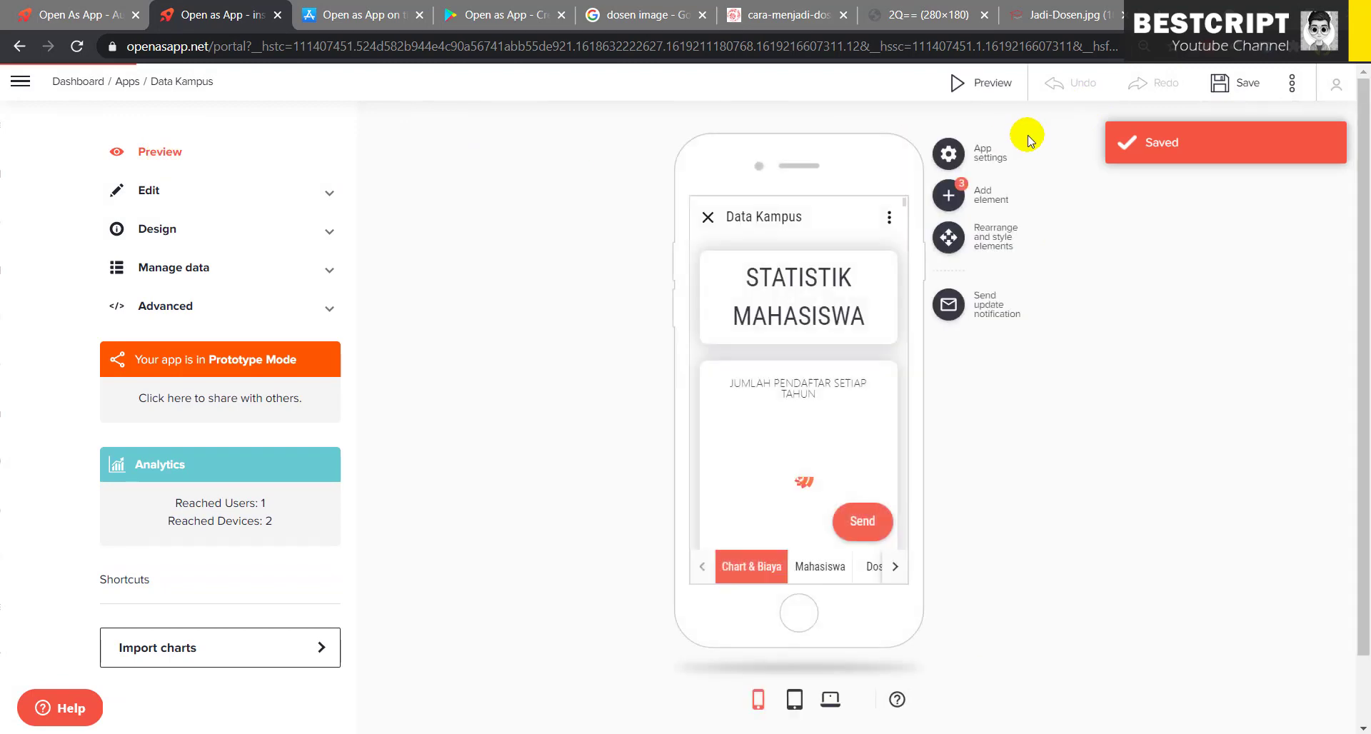
click(988, 85)
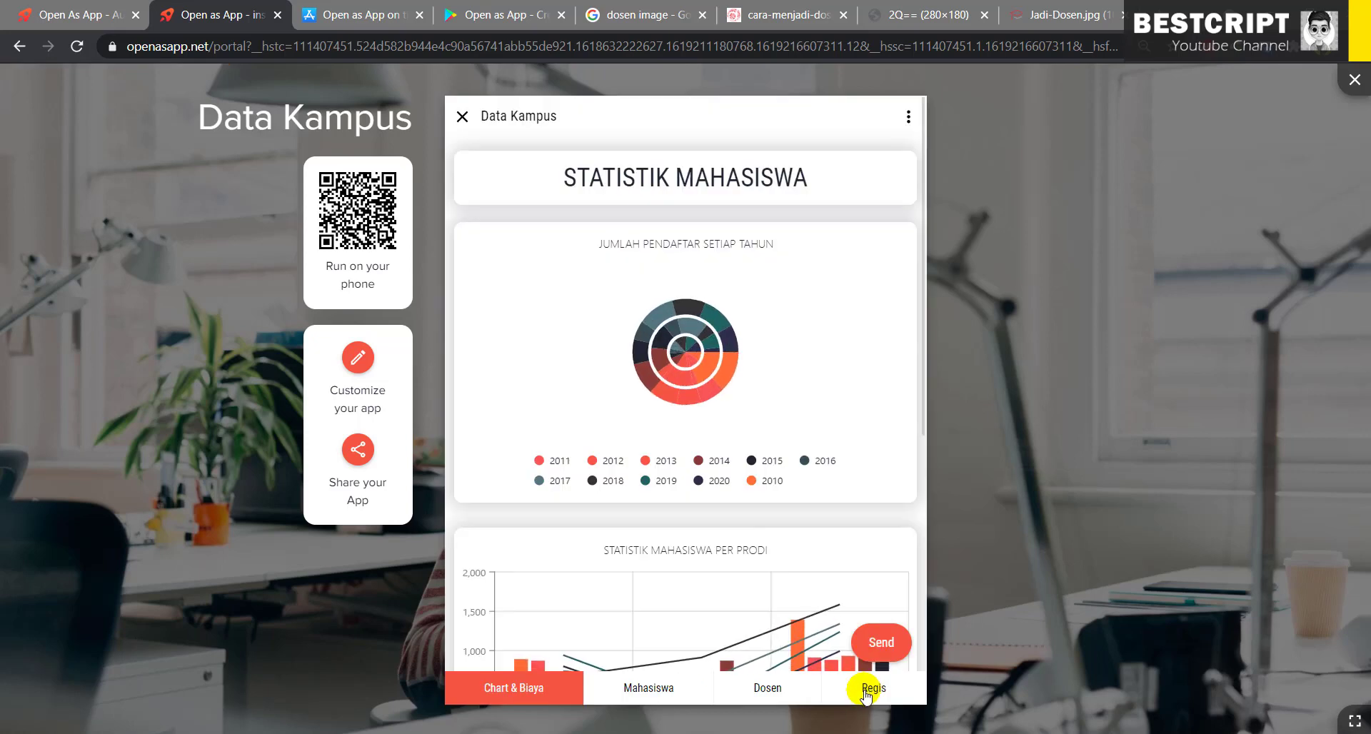
click(872, 687)
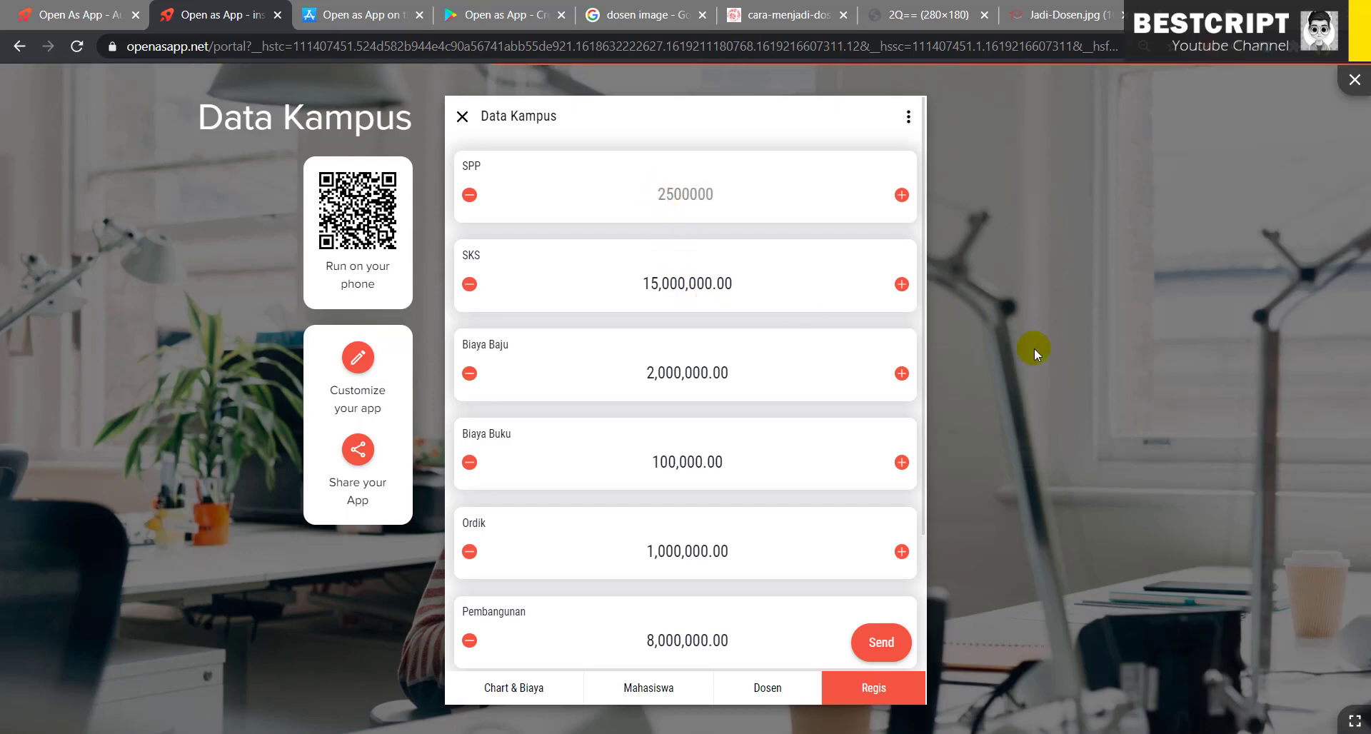
scroll(774, 509, down, 3)
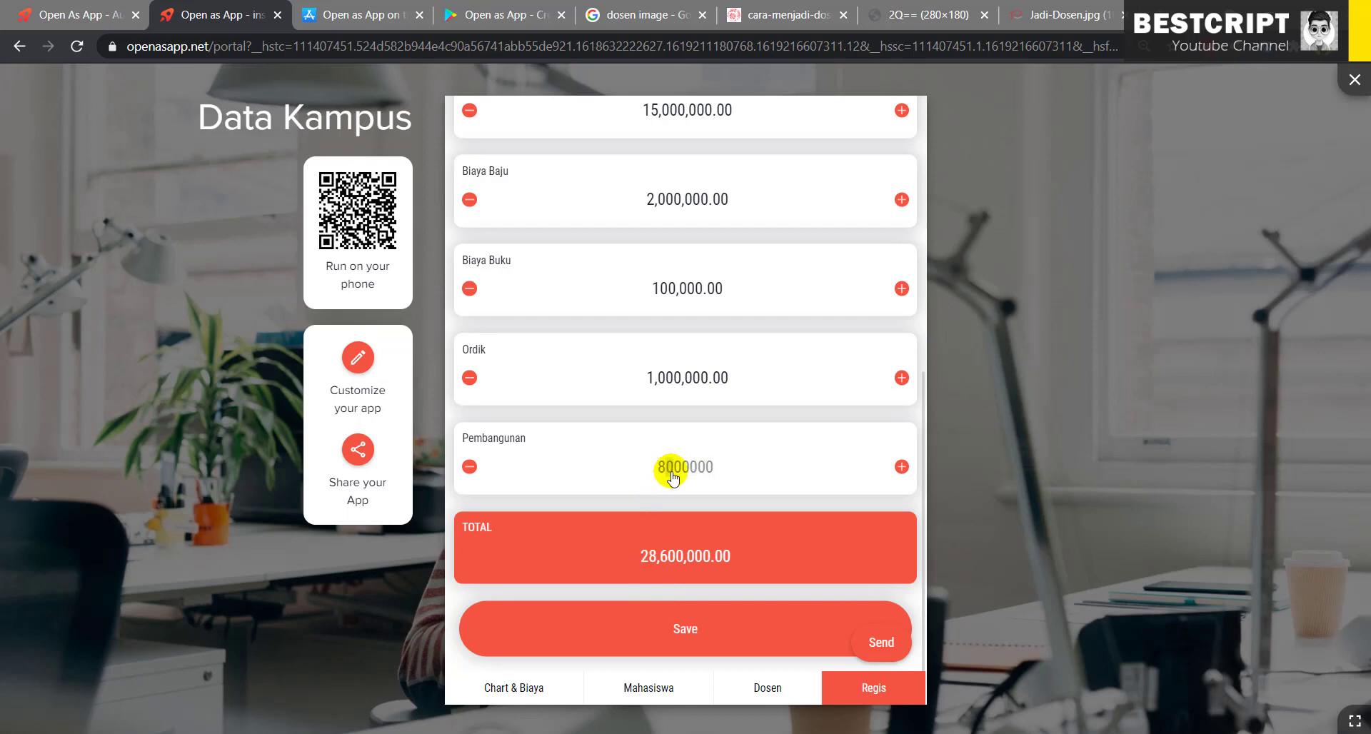
- Confirm Pembangunan at 8,500,000 (TOTAL 29,100,000.00), save the values, and close the preview
click(756, 481)
click(666, 557)
click(687, 629)
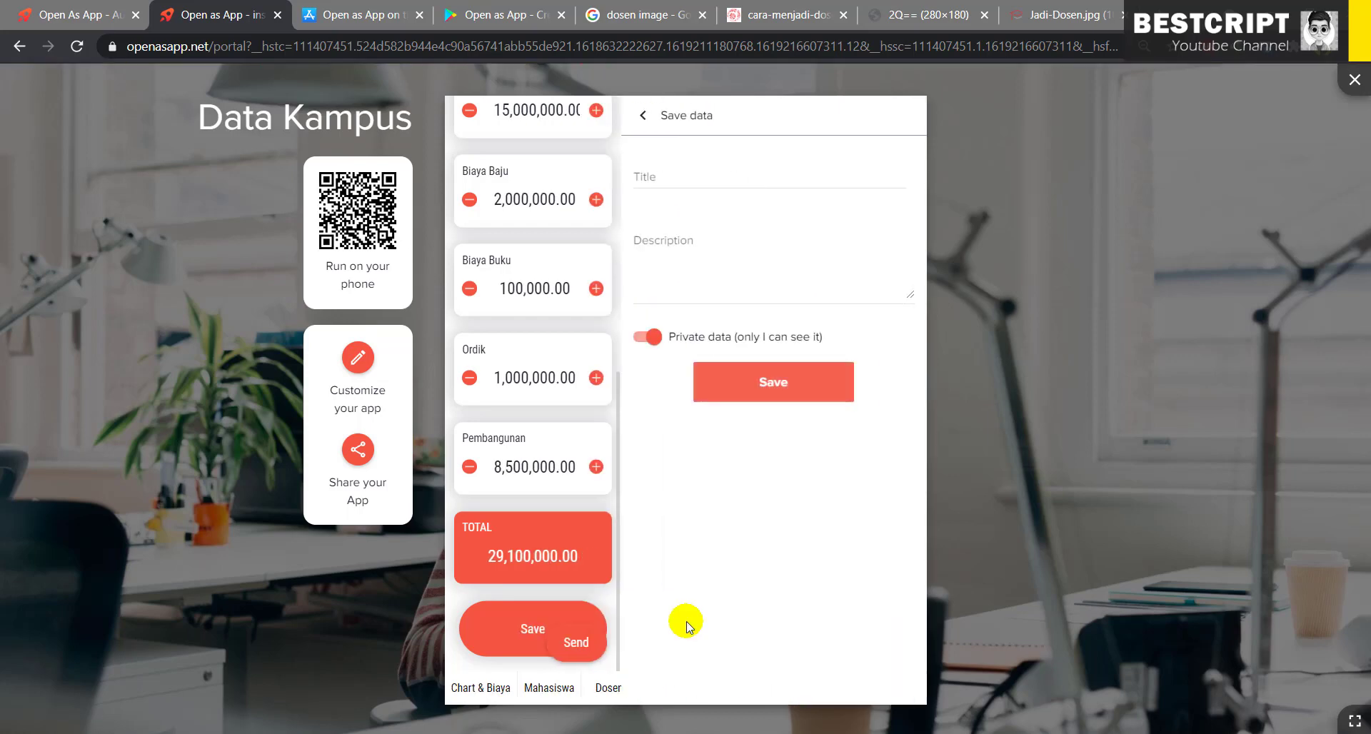
click(809, 394)
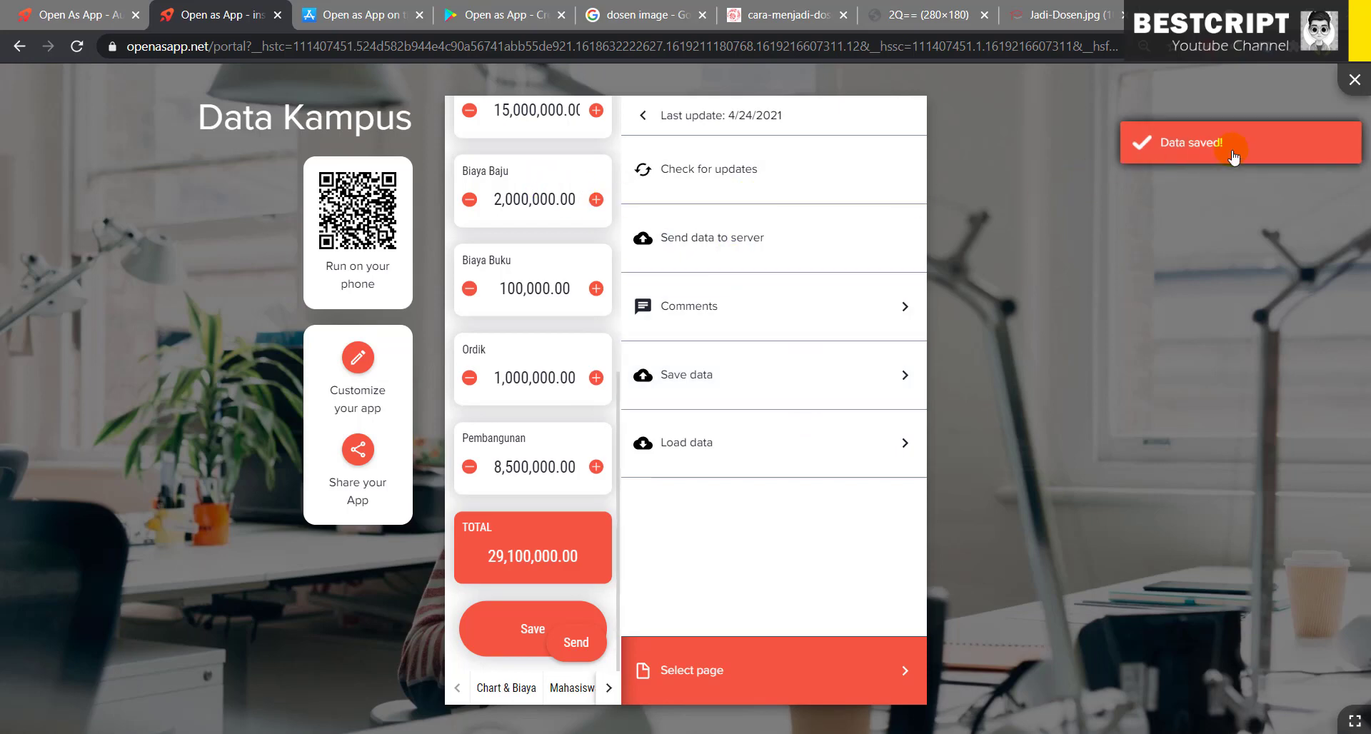
click(360, 361)
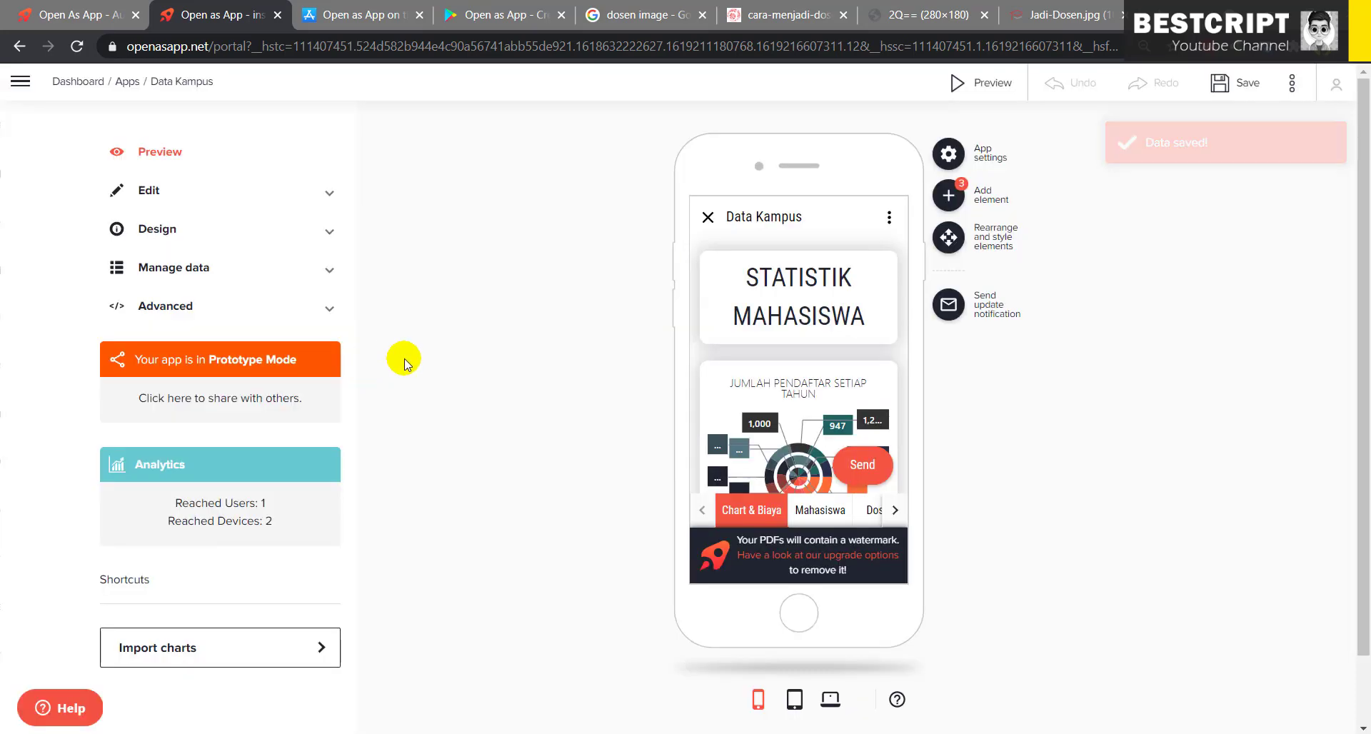
- Check the data source's Mahasiswa and Statistik sheets: Pembangunan 8,000,000.00, TOTAL 27,600,000.00
click(227, 283)
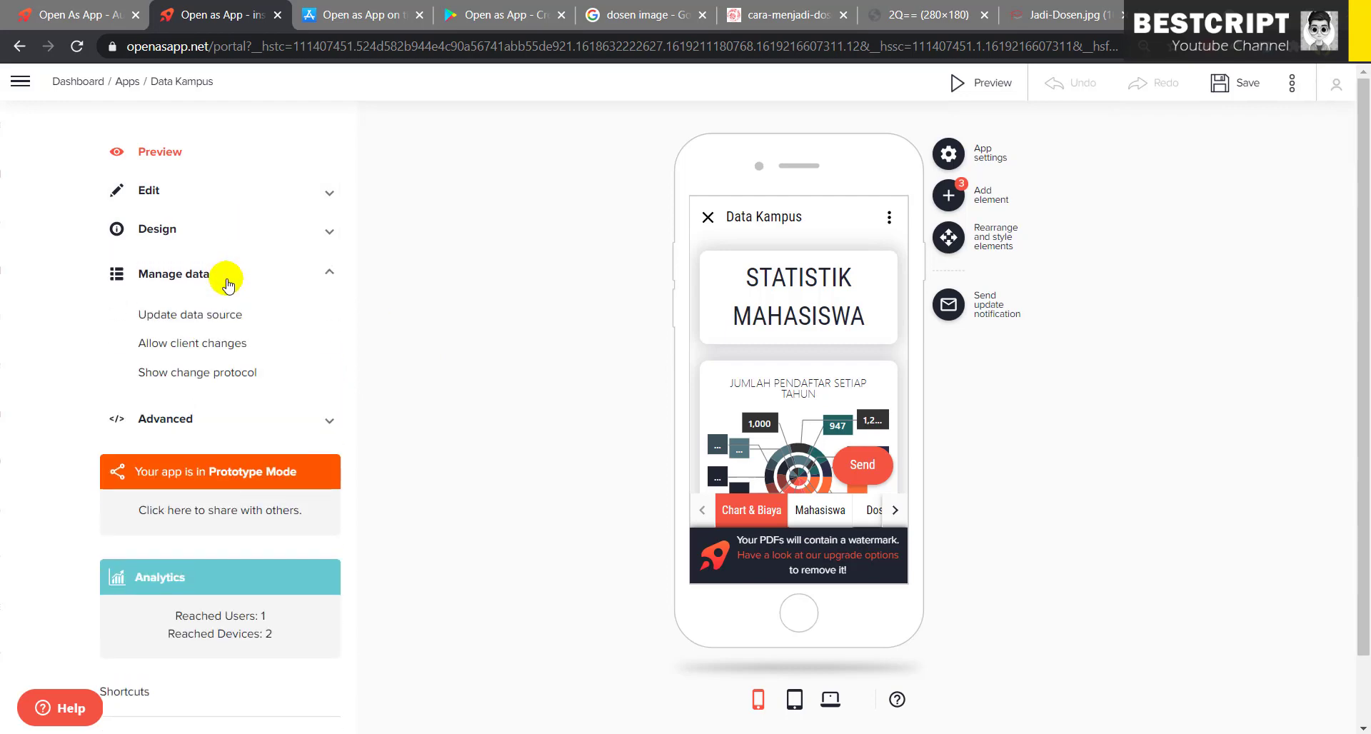
click(190, 312)
click(480, 434)
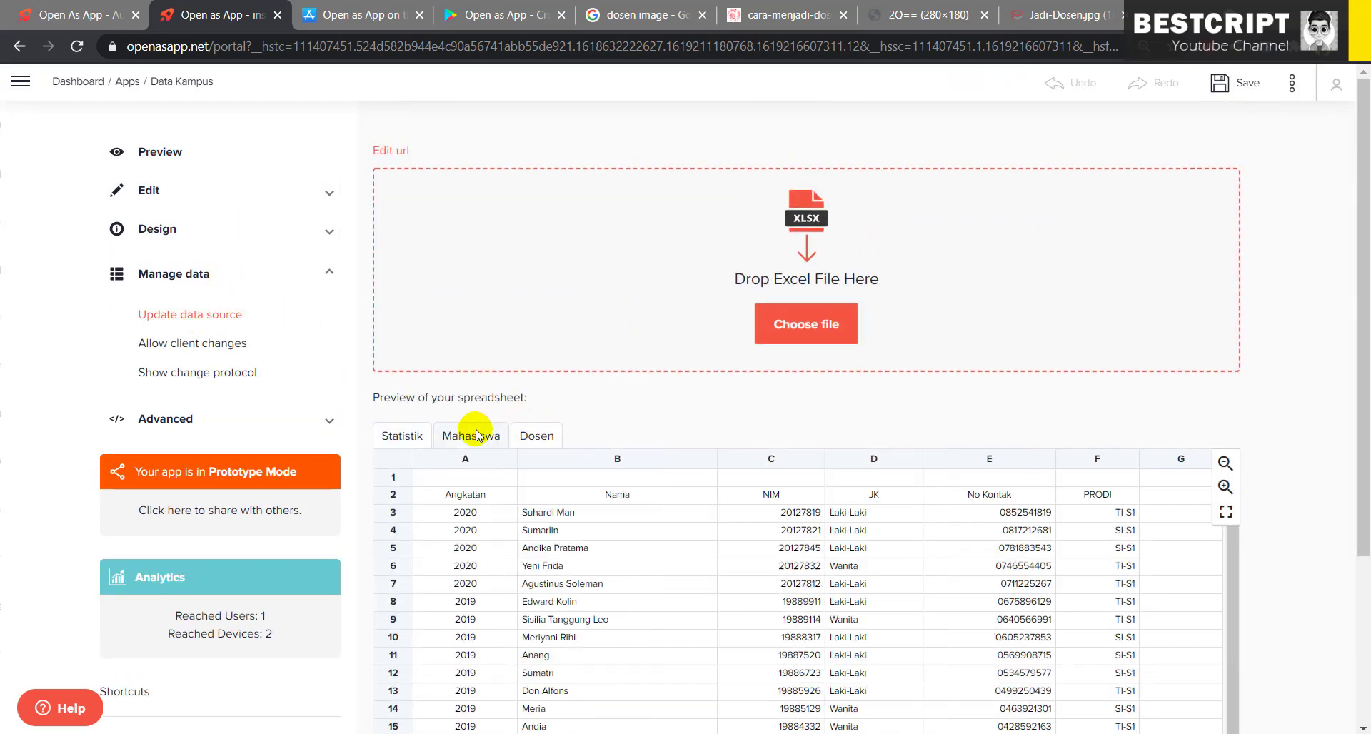
click(395, 437)
scroll(629, 514, down, 5)
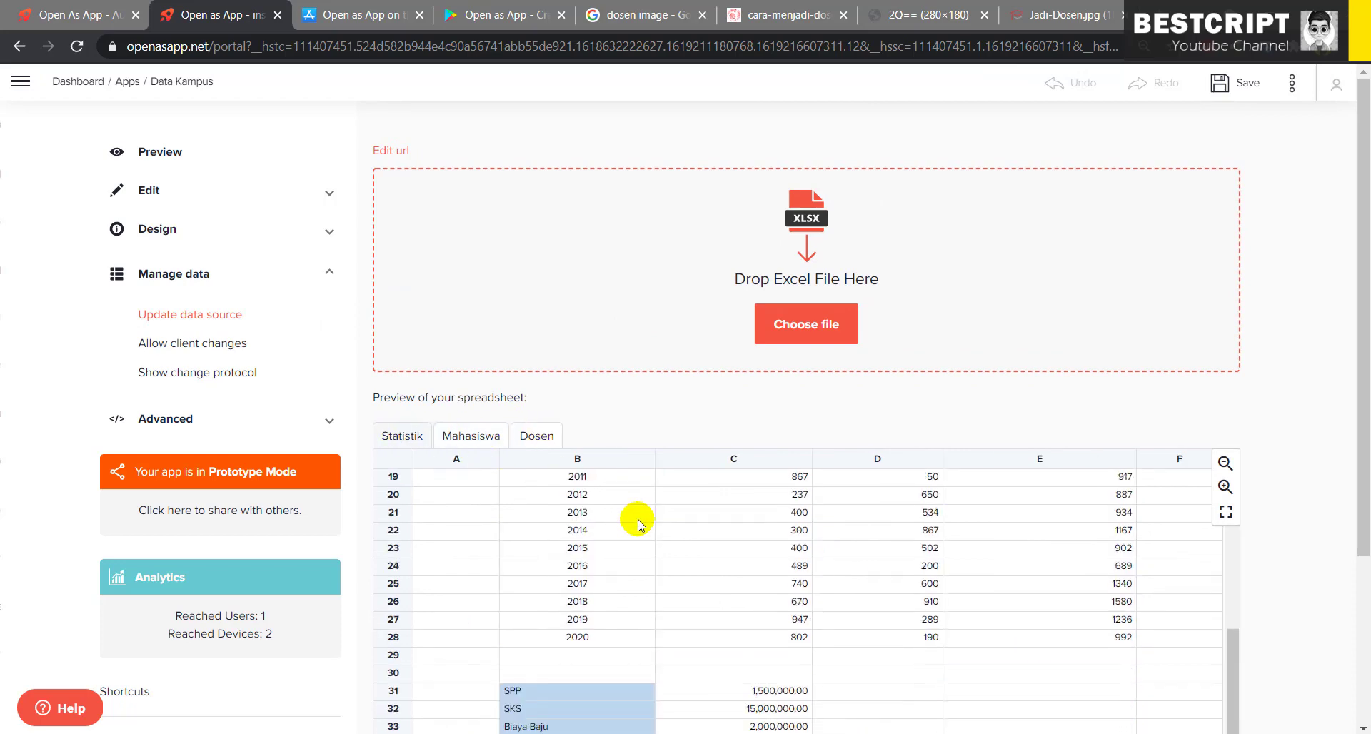
scroll(1307, 603, down, 3)
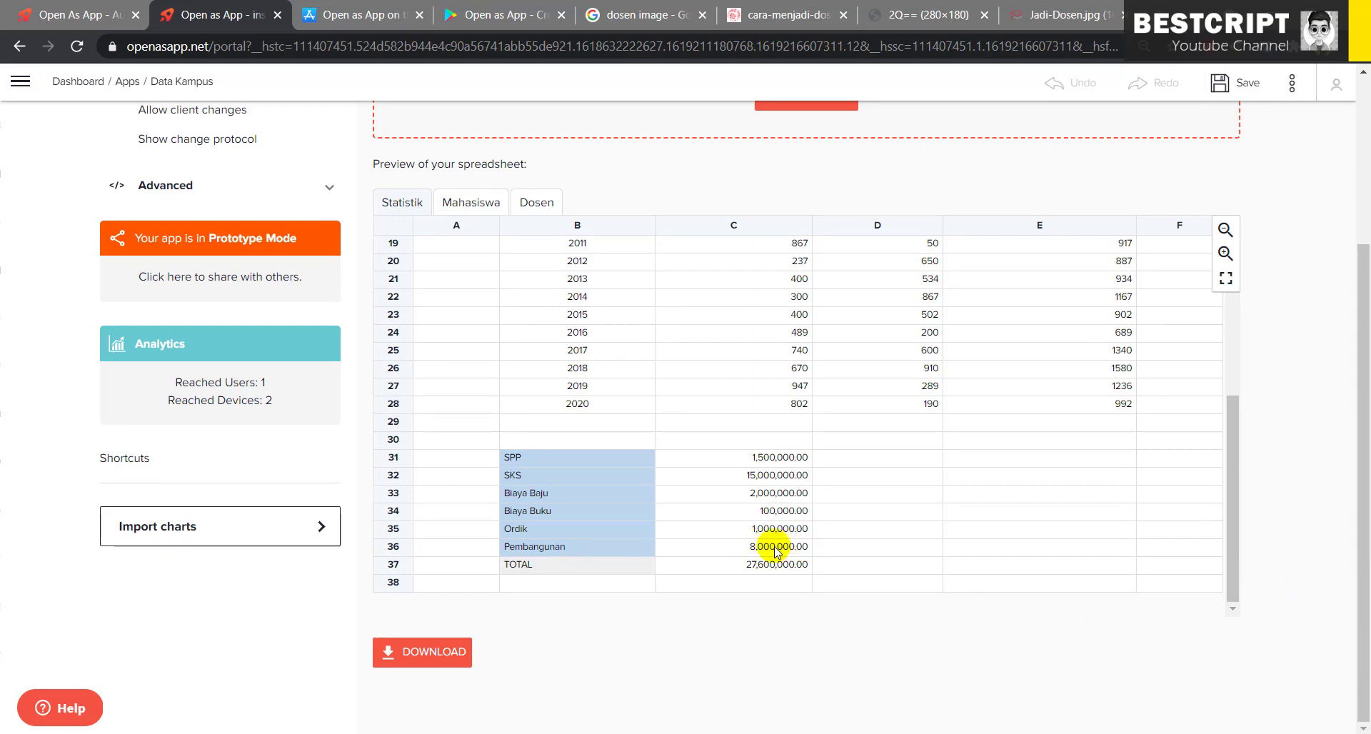
scroll(208, 205, up, 3)
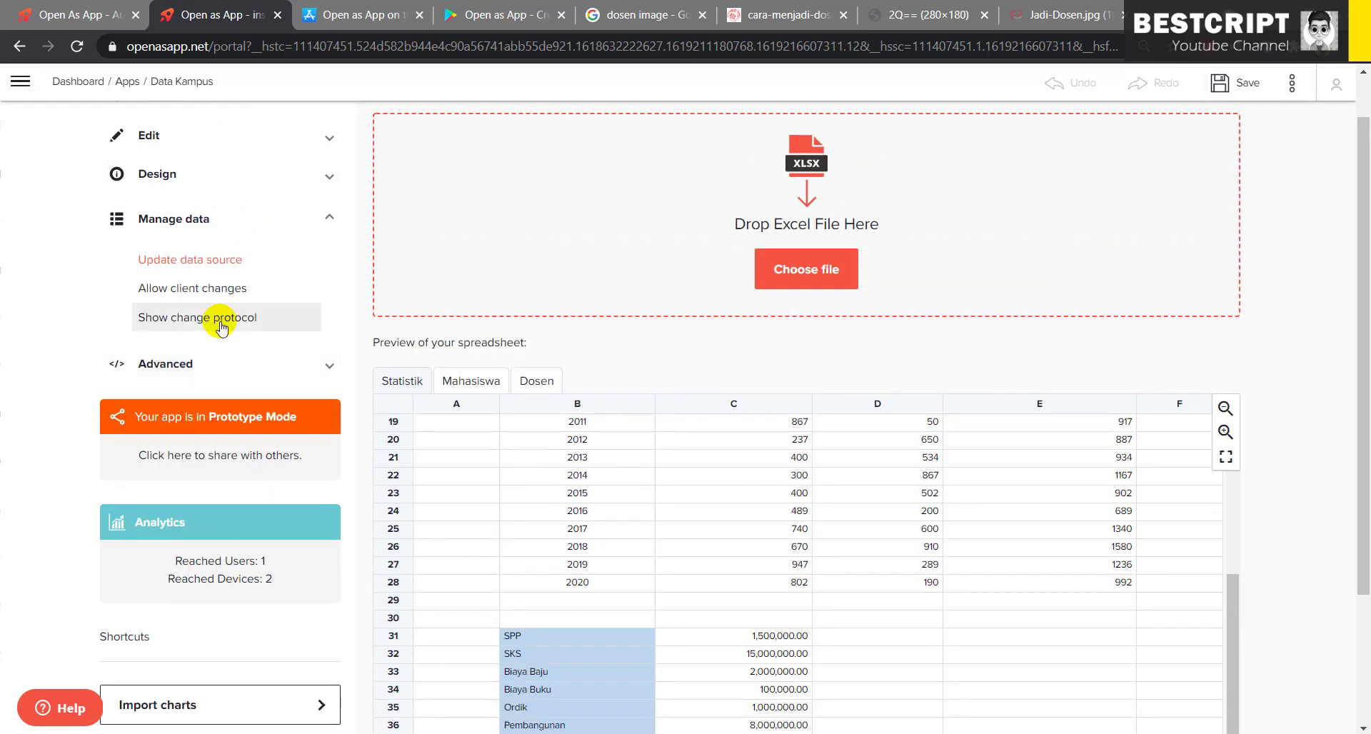
- Review the change protocol's survey data and the logs for lists 7YCDEZGL and E3WILQPS
click(220, 321)
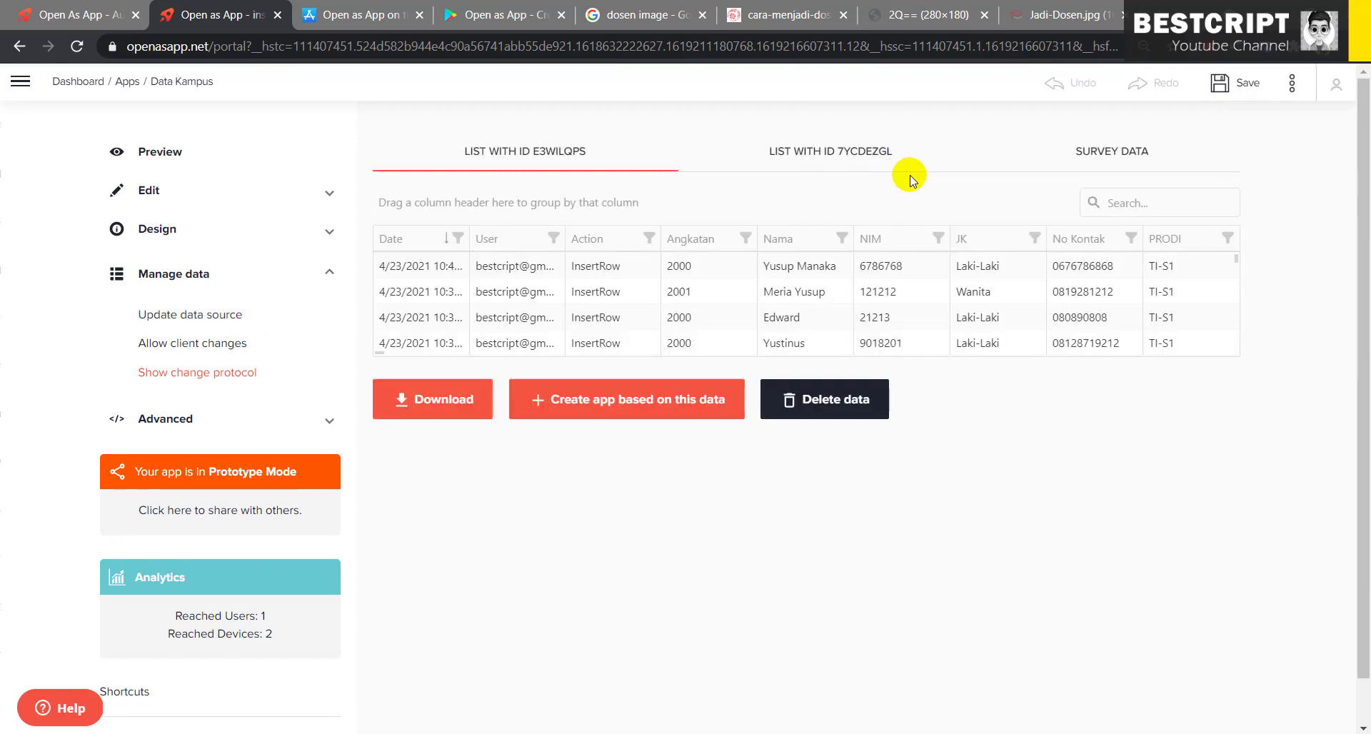
click(1112, 149)
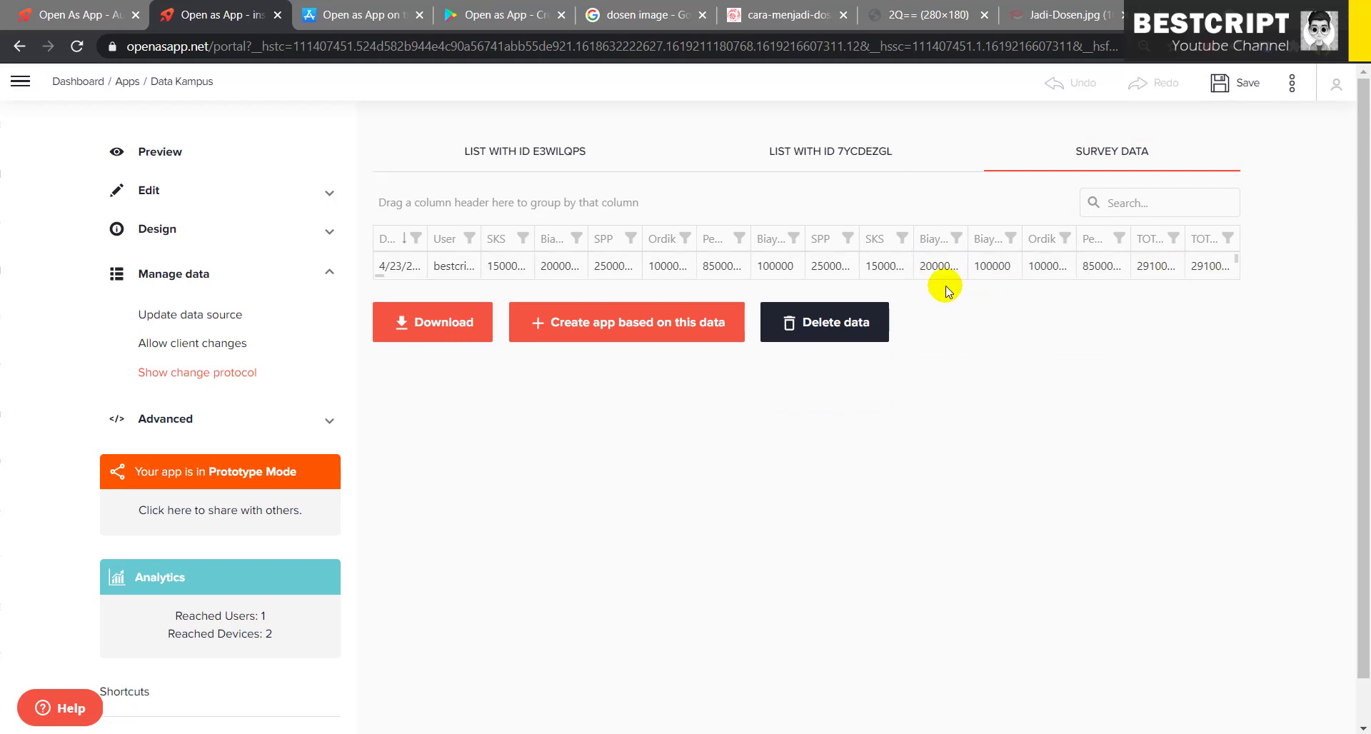
click(859, 146)
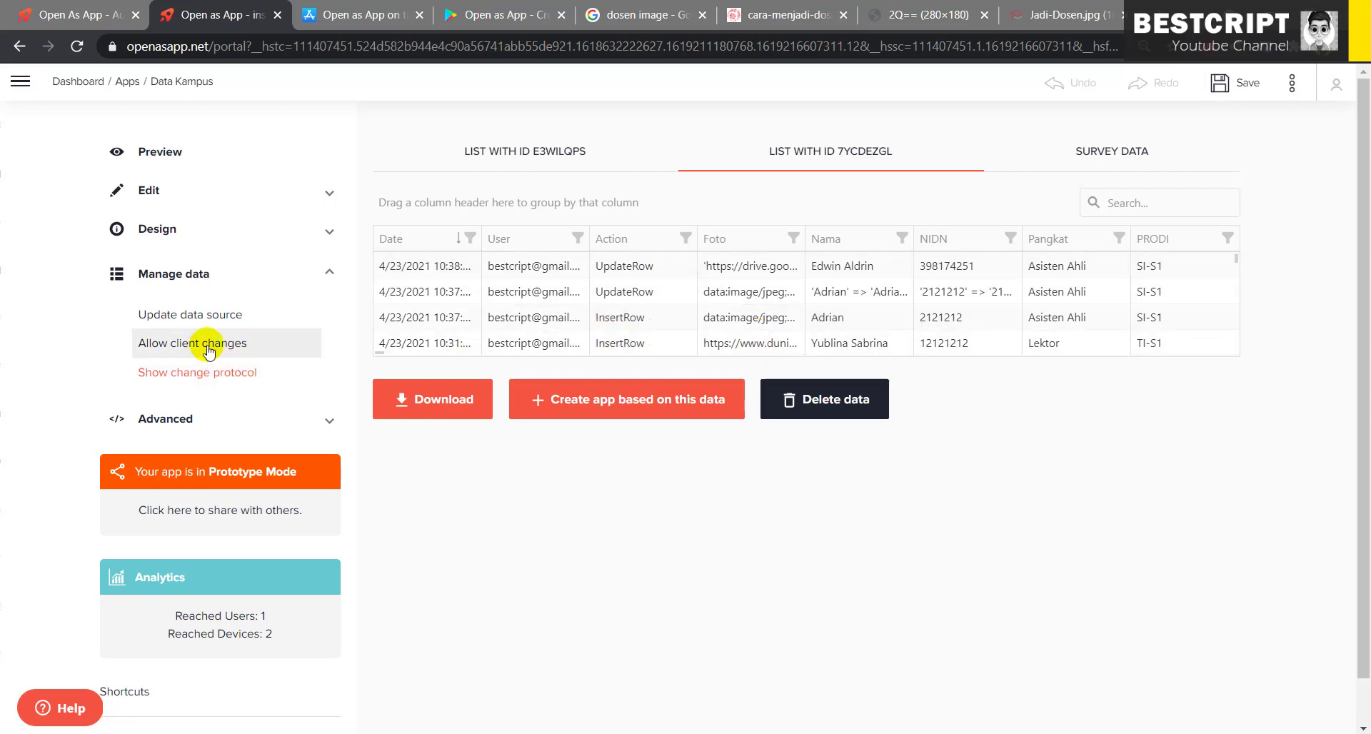
click(564, 159)
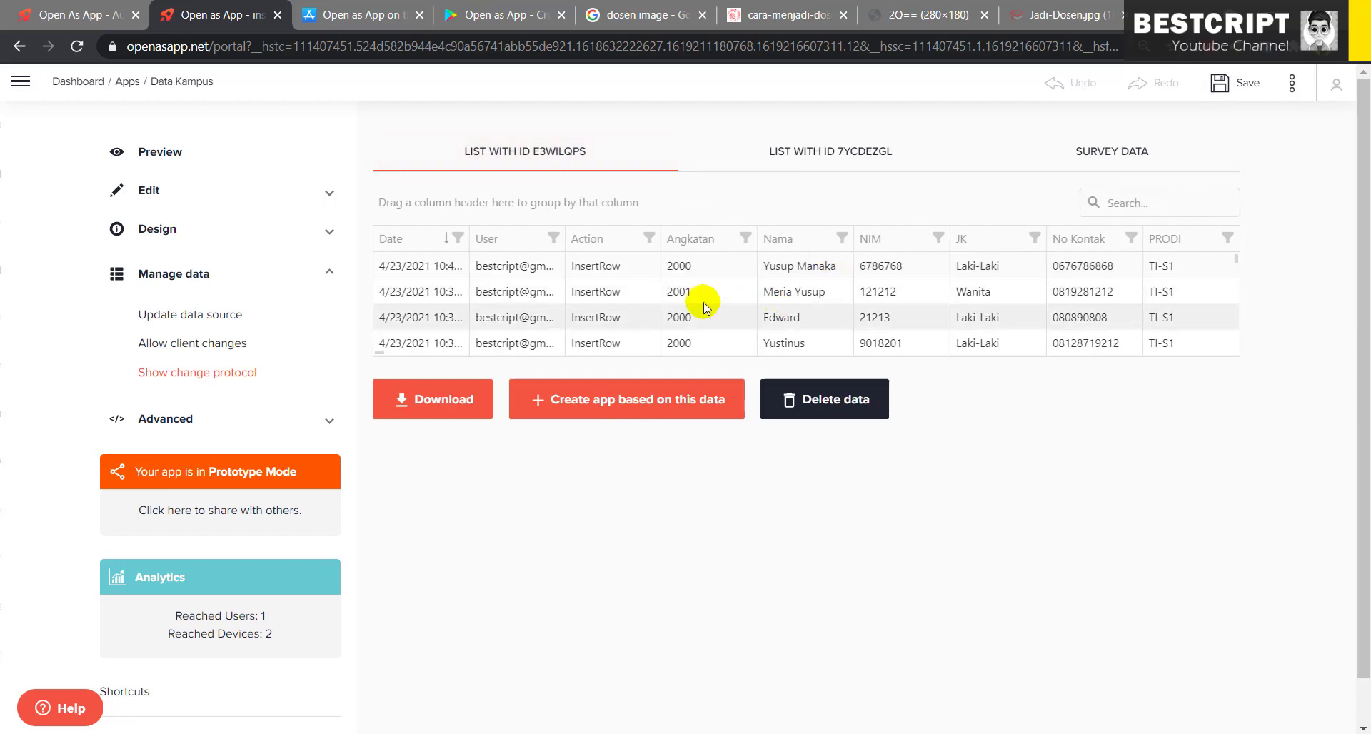
- Scroll through the data source spreadsheet again, then return to the Data Kampus phone preview
click(191, 325)
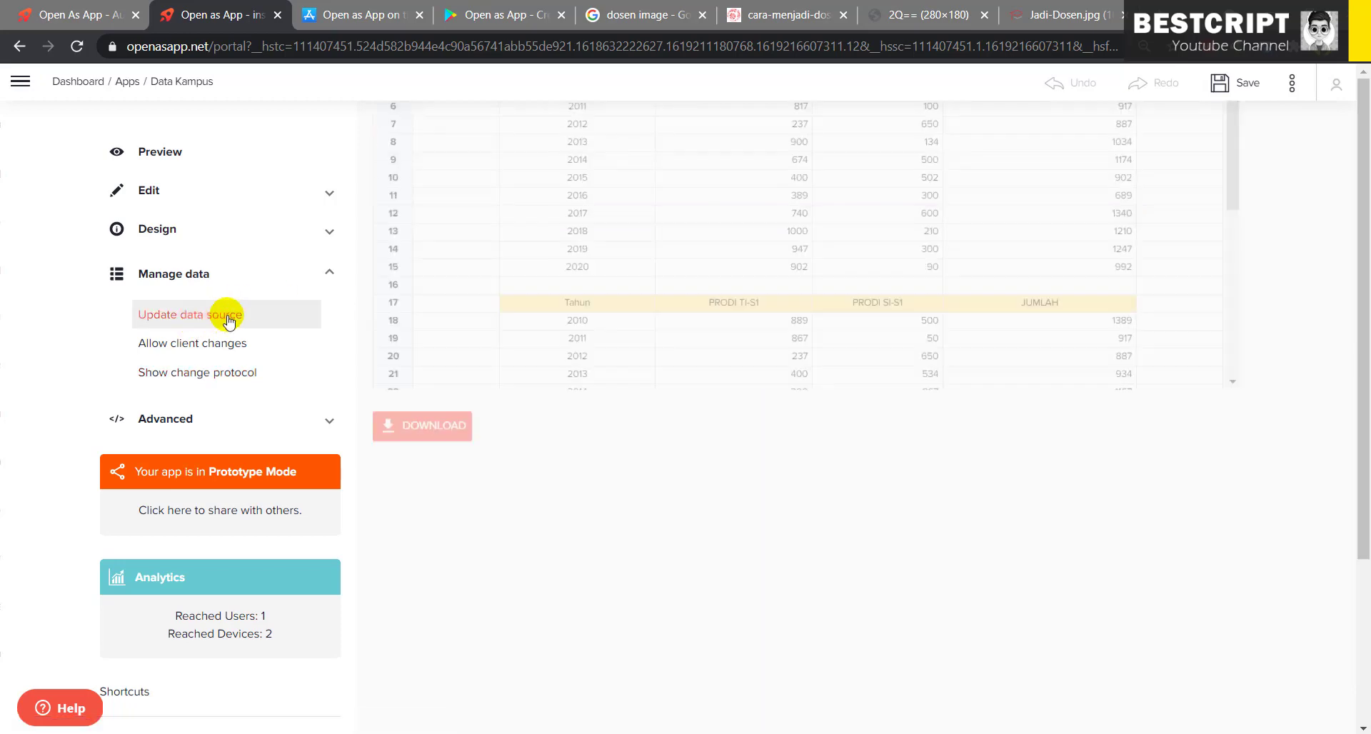
scroll(711, 563, down, 4)
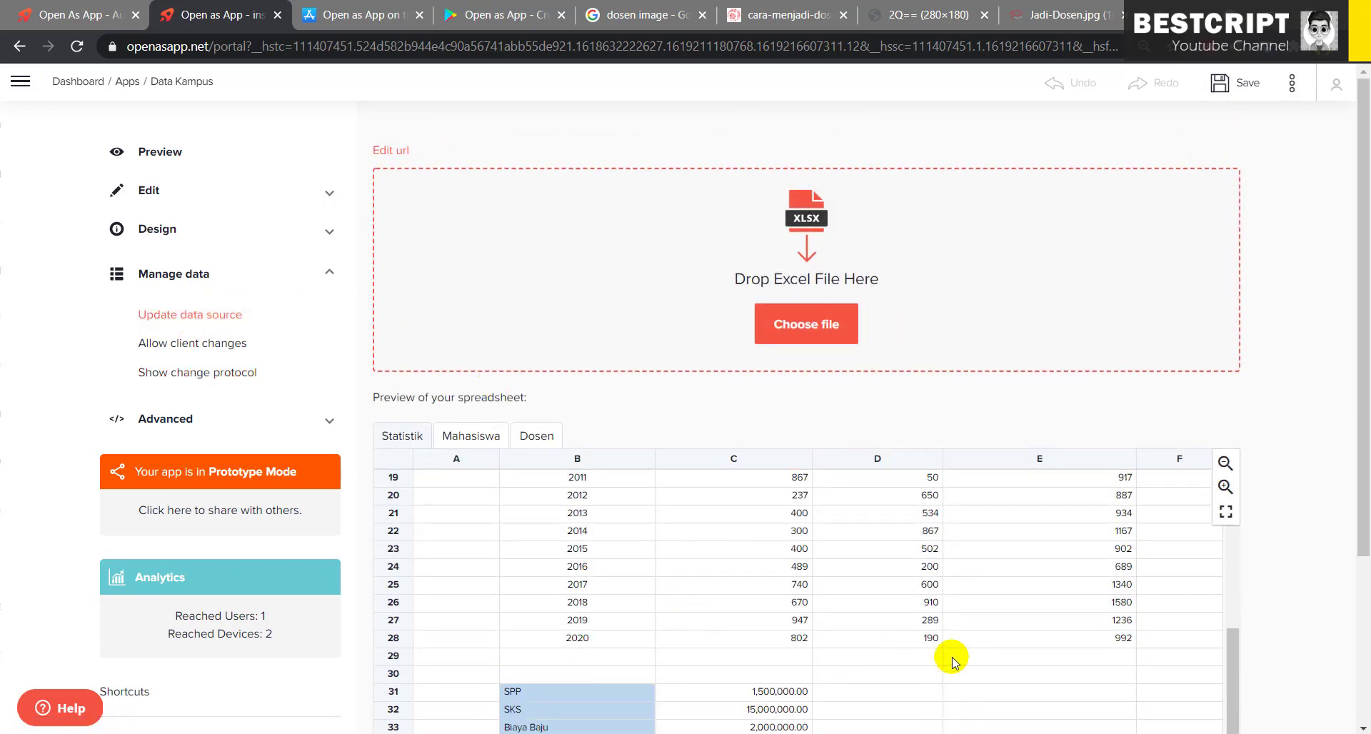
scroll(1254, 618, down, 3)
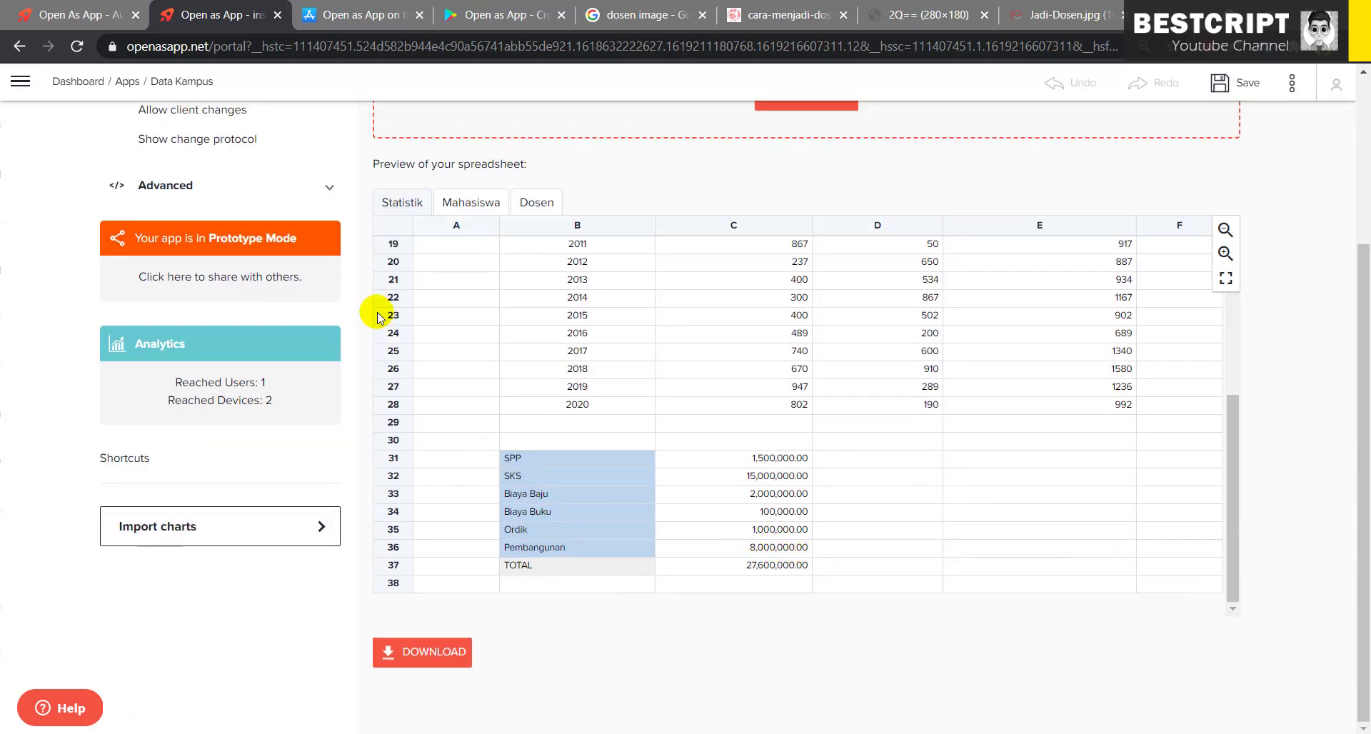
scroll(551, 258, up, 5)
scroll(389, 264, up, 1)
scroll(307, 260, up, 2)
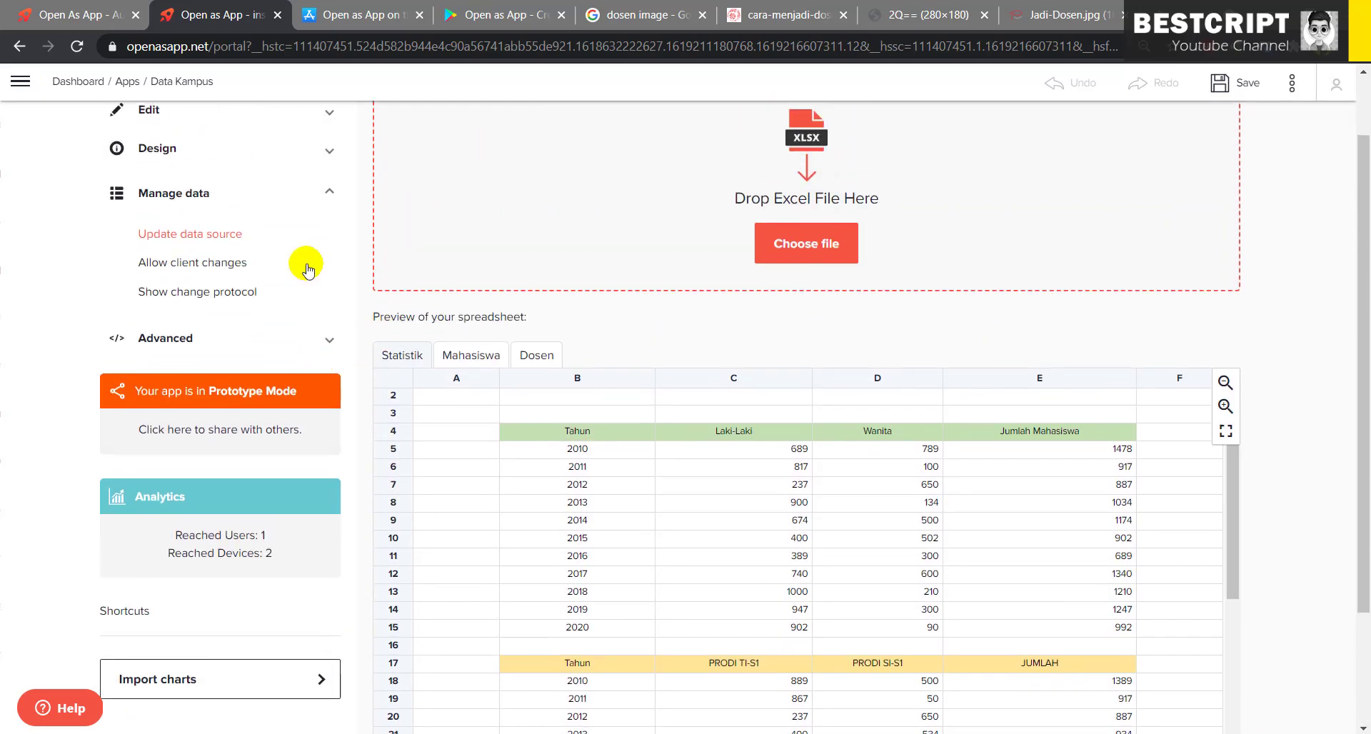
click(187, 152)
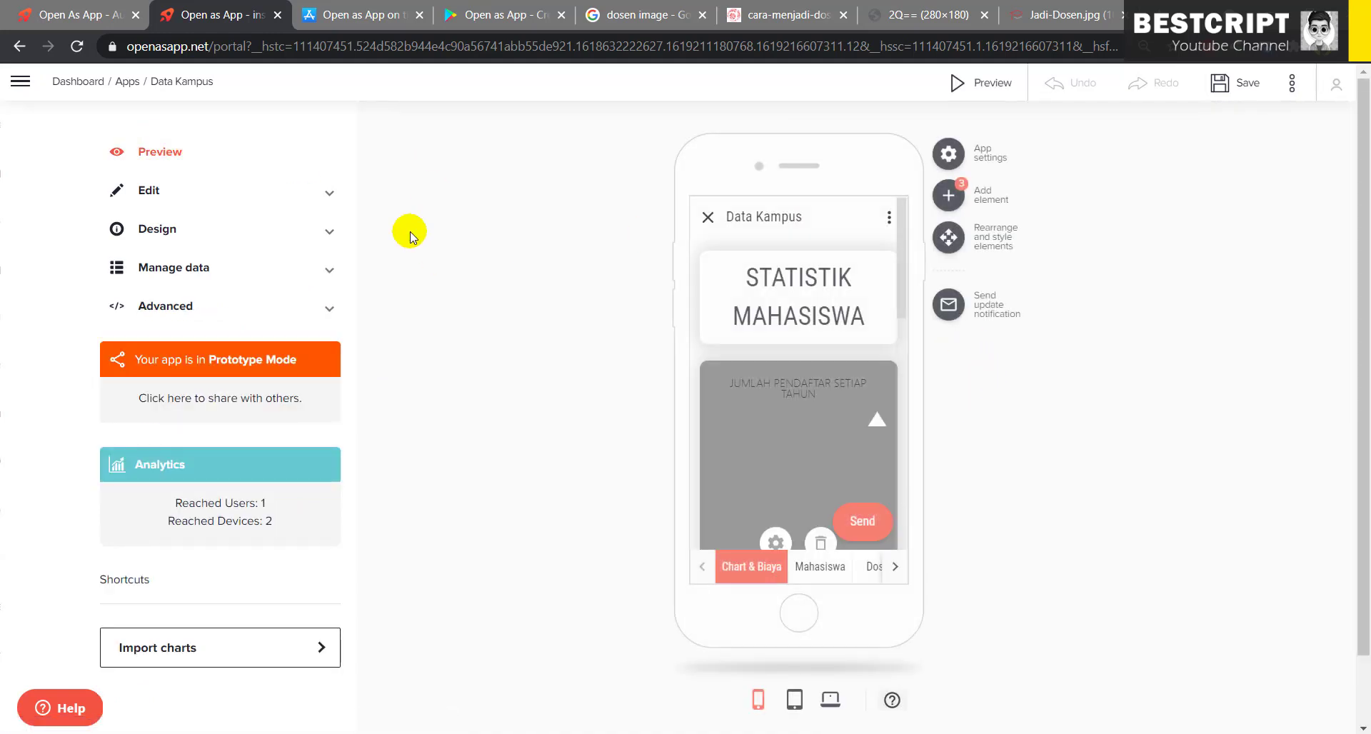
- Show the Regis page in the Tablet version and open the Save button's gear settings
scroll(803, 453, down, 3)
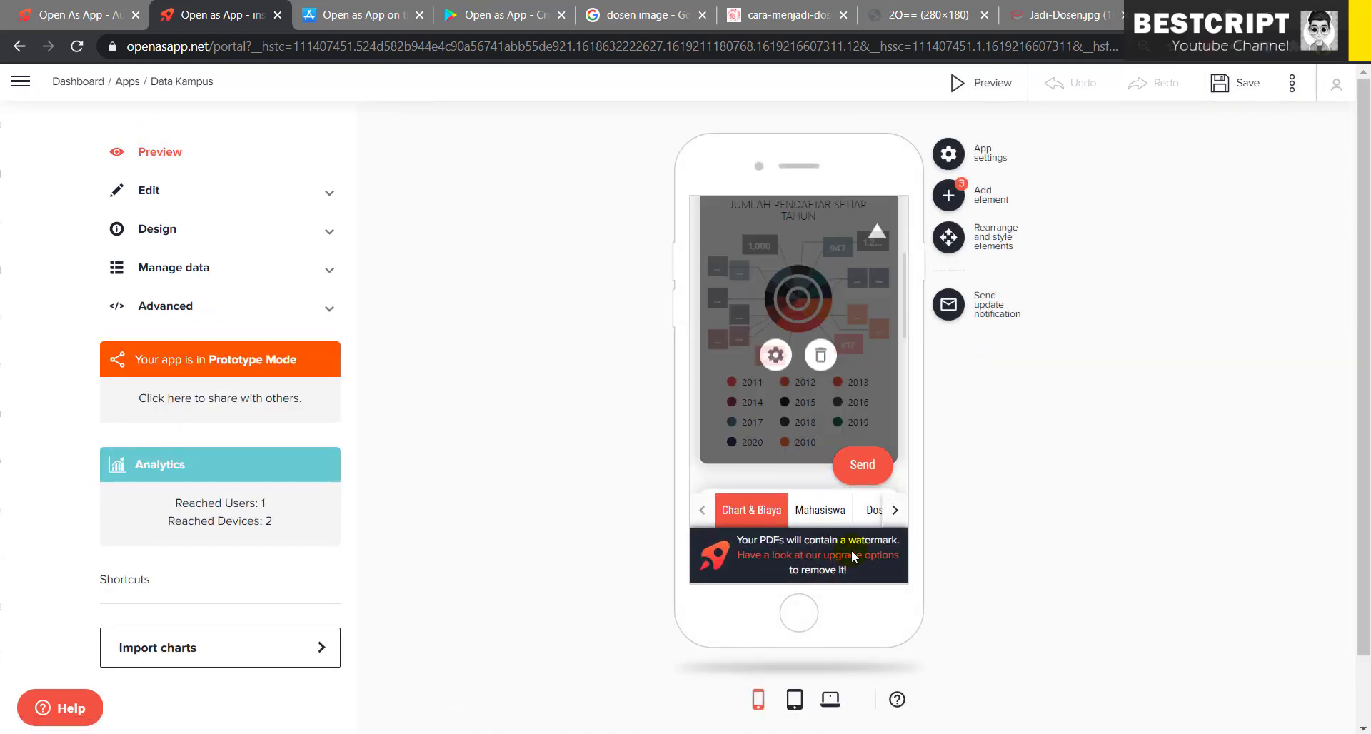
click(861, 513)
click(865, 510)
click(794, 699)
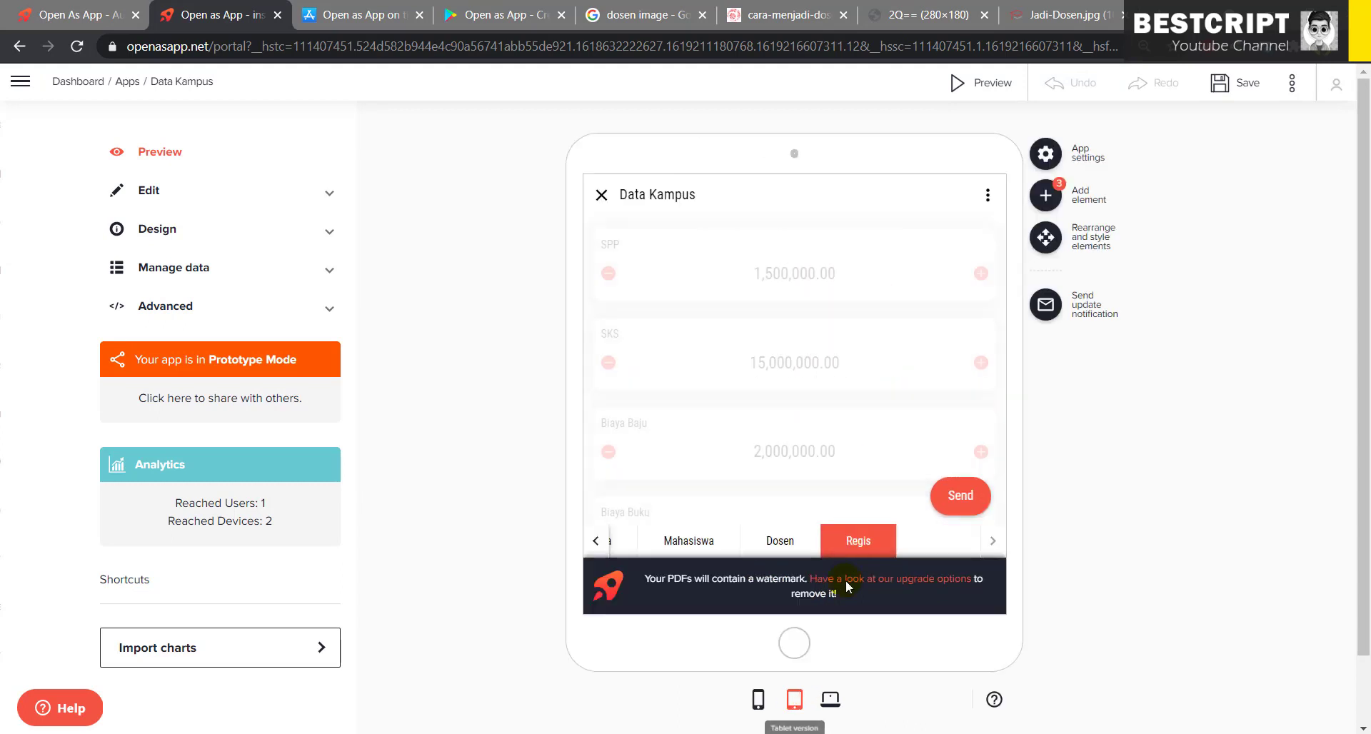
scroll(766, 443, down, 5)
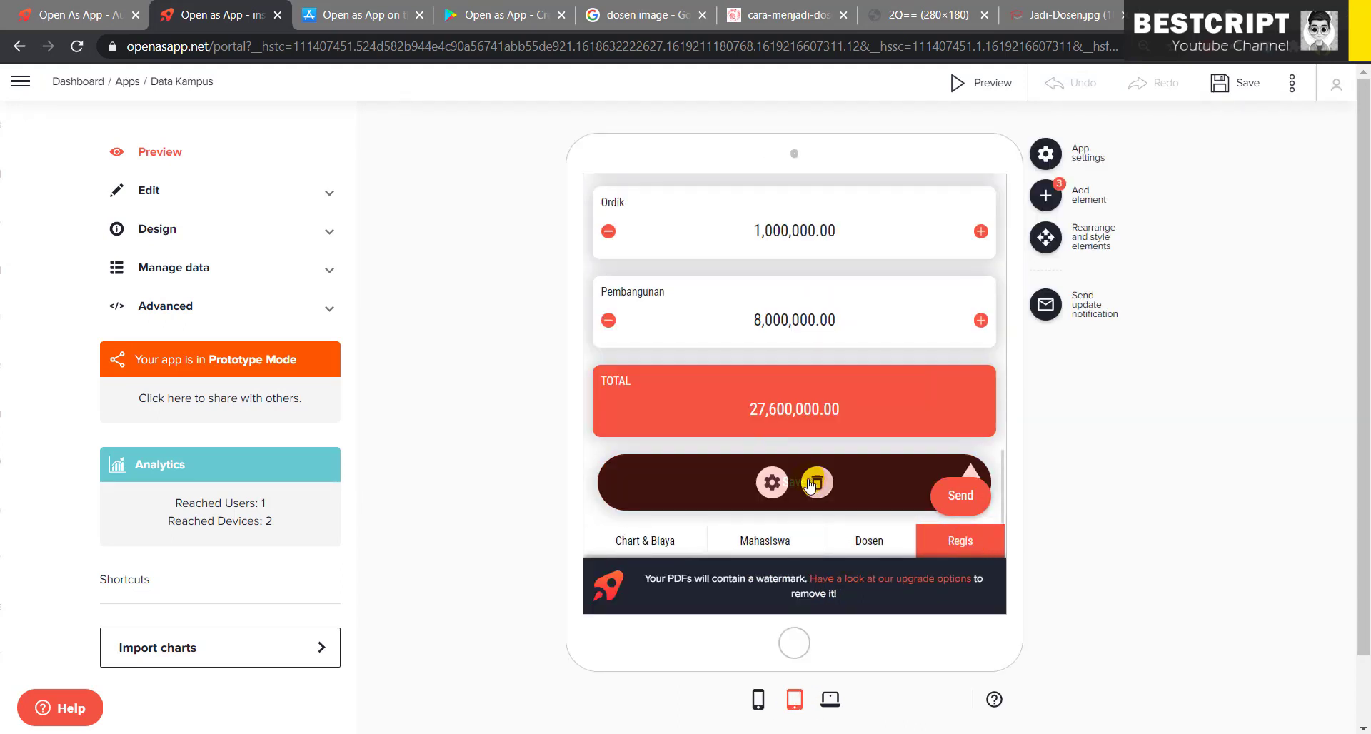
click(772, 482)
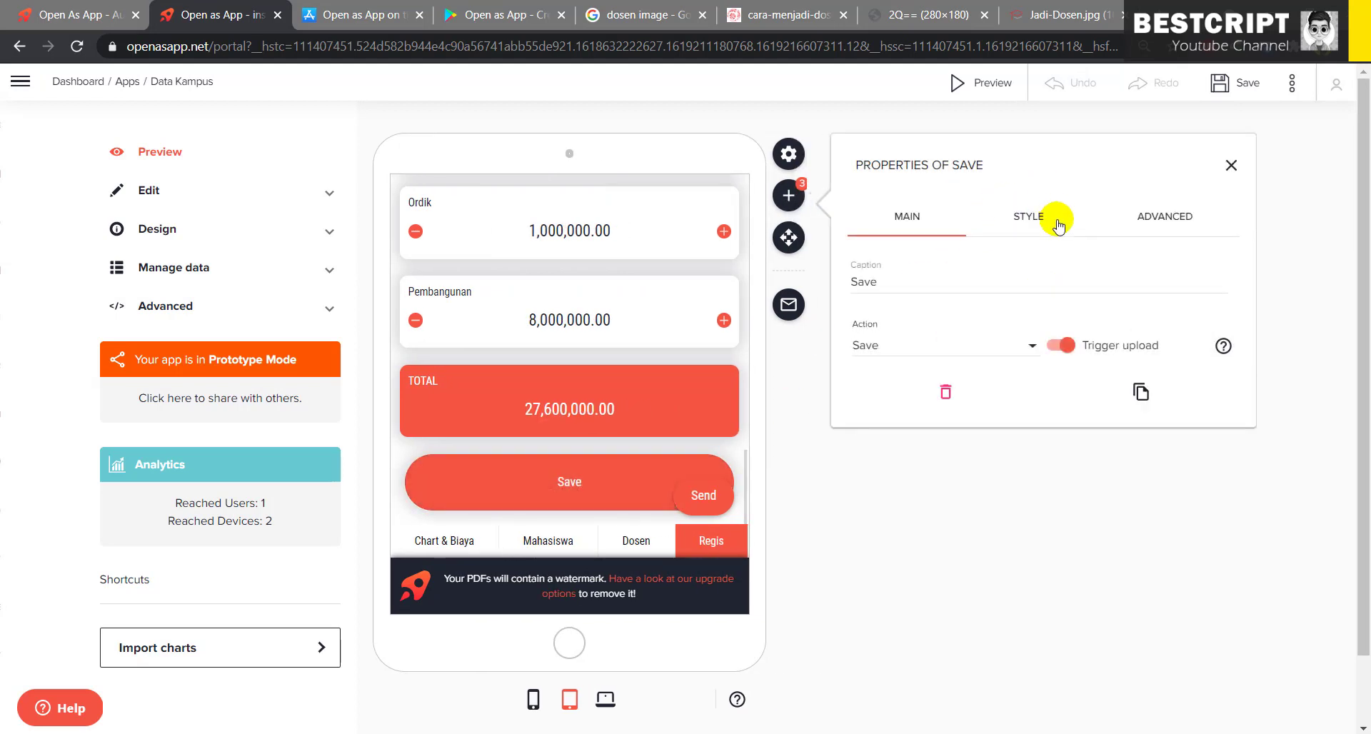
- Change the Save button's action to Upload: Survey Apps and save the app
click(928, 350)
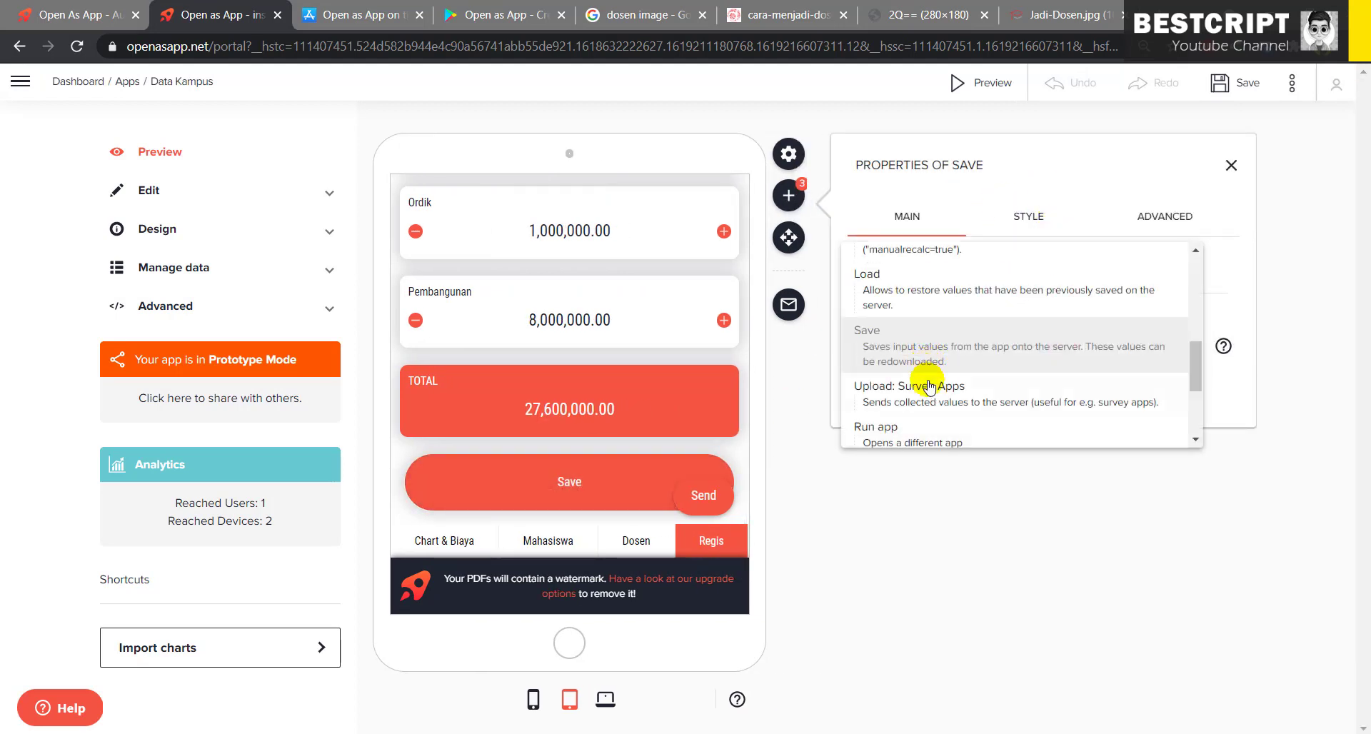
scroll(932, 396, down, 3)
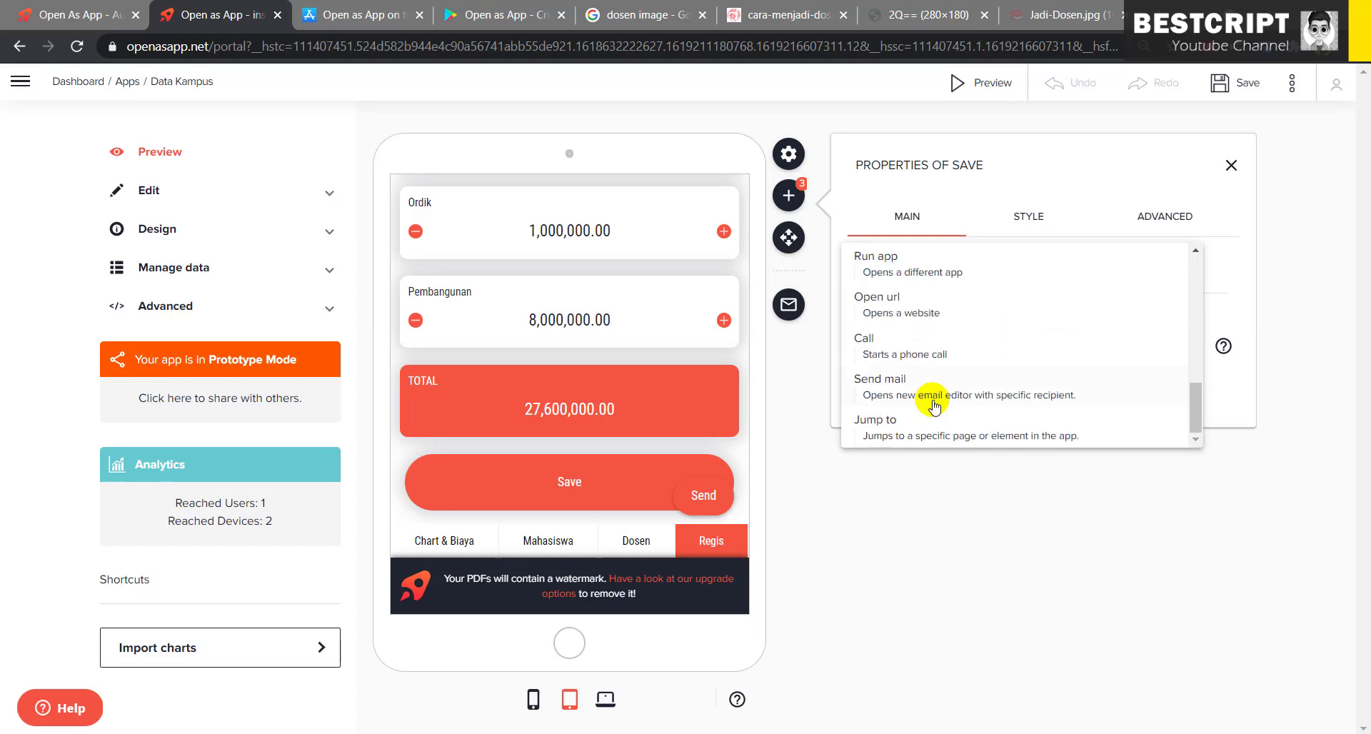
scroll(933, 404, up, 3)
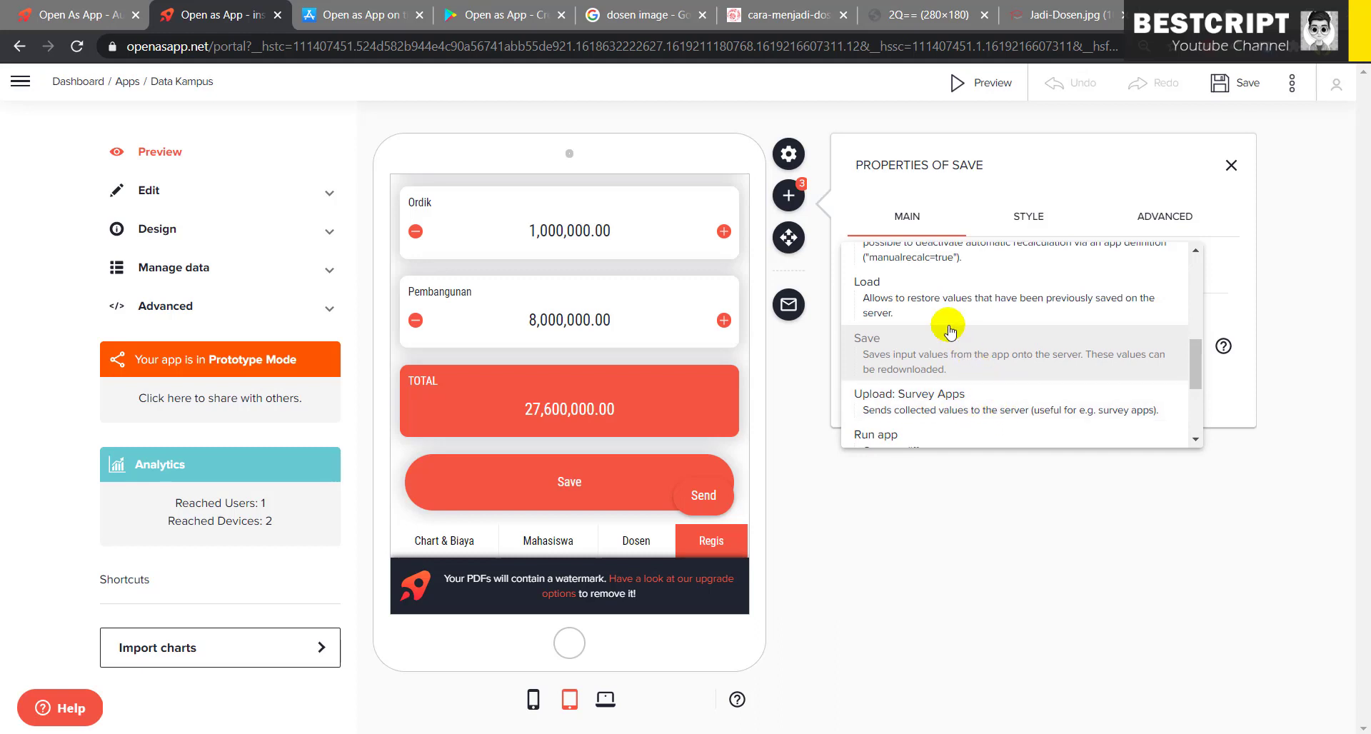
scroll(950, 327, up, 2)
scroll(950, 327, up, 5)
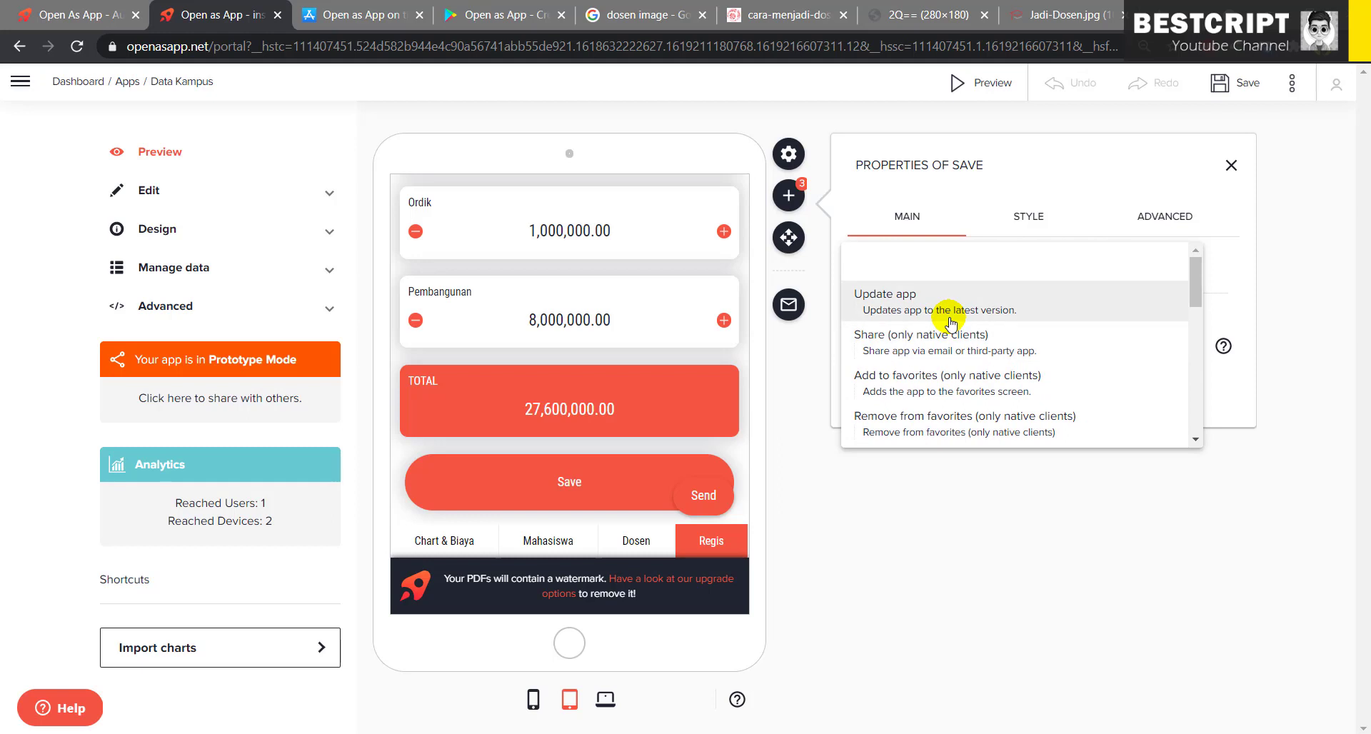
scroll(949, 325, down, 7)
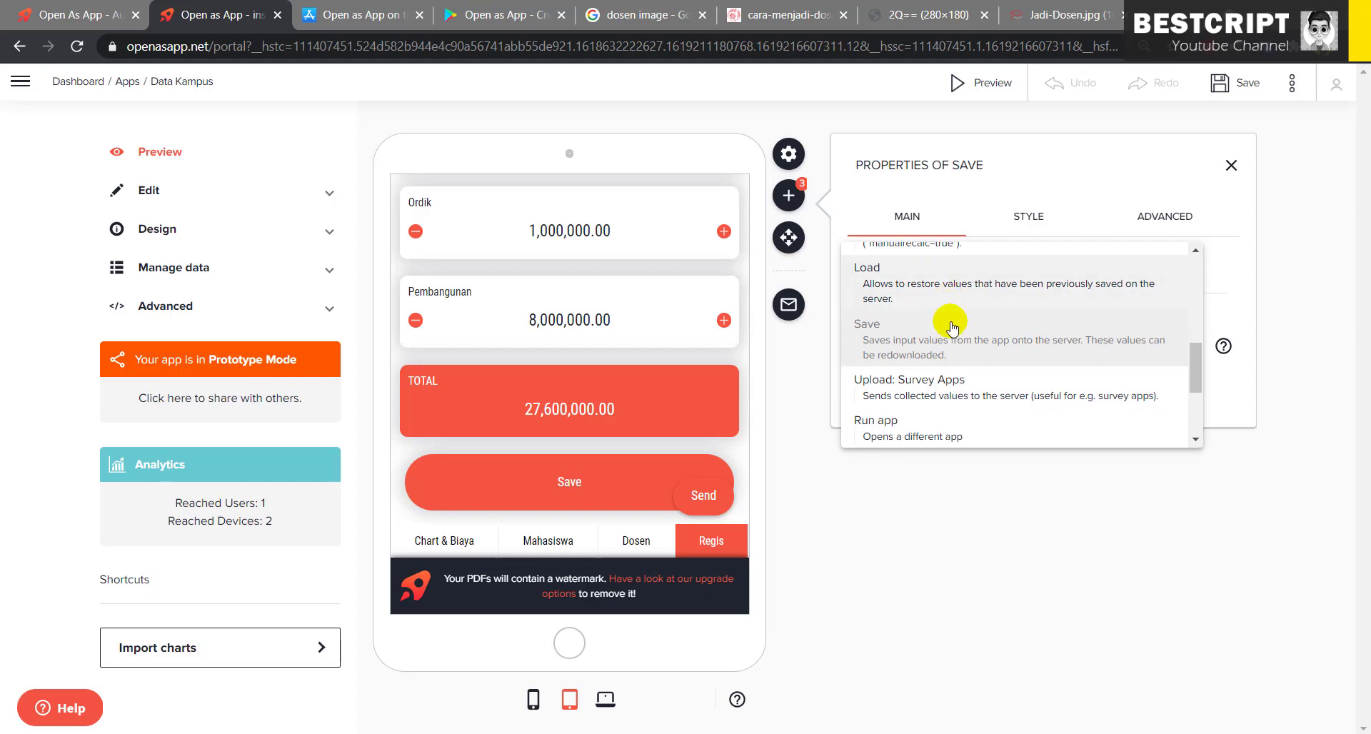
click(946, 396)
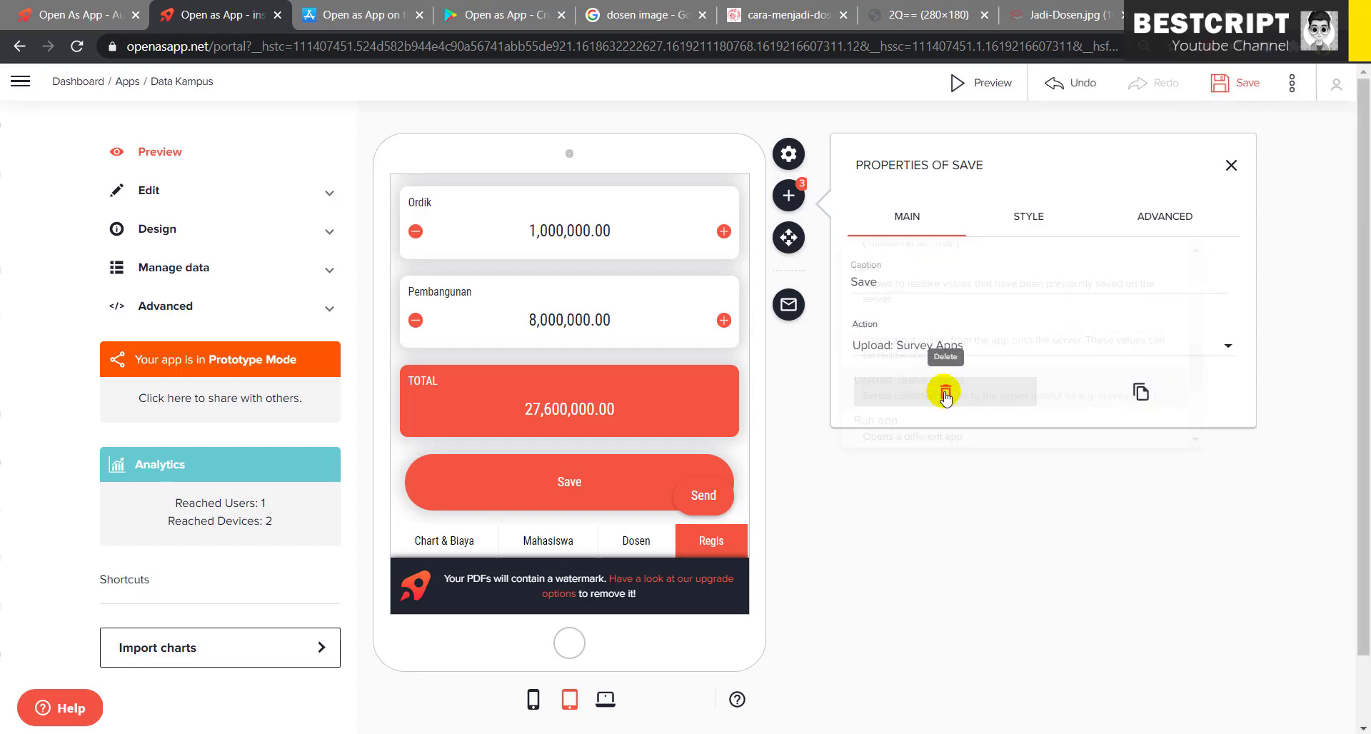
triple_click(1223, 87)
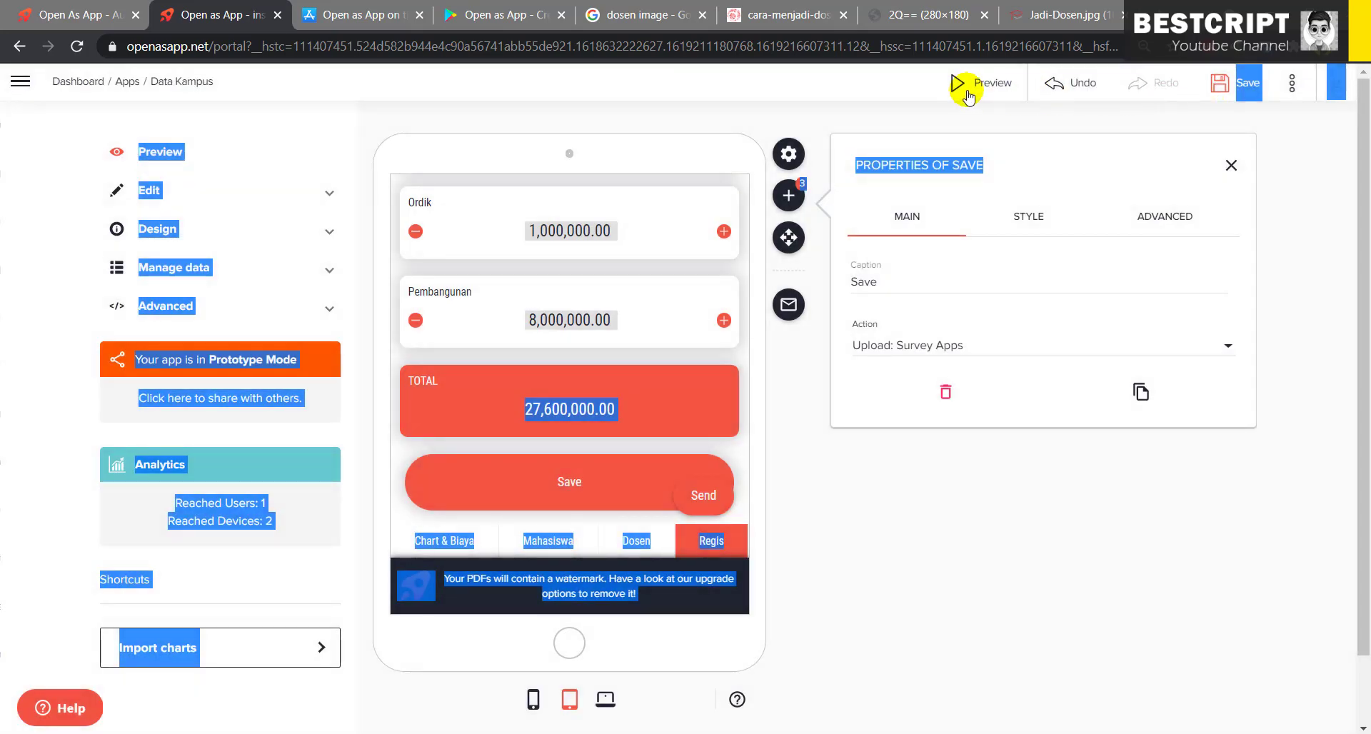
- Submit the Regis fee values as survey data from the full-screen preview
click(961, 90)
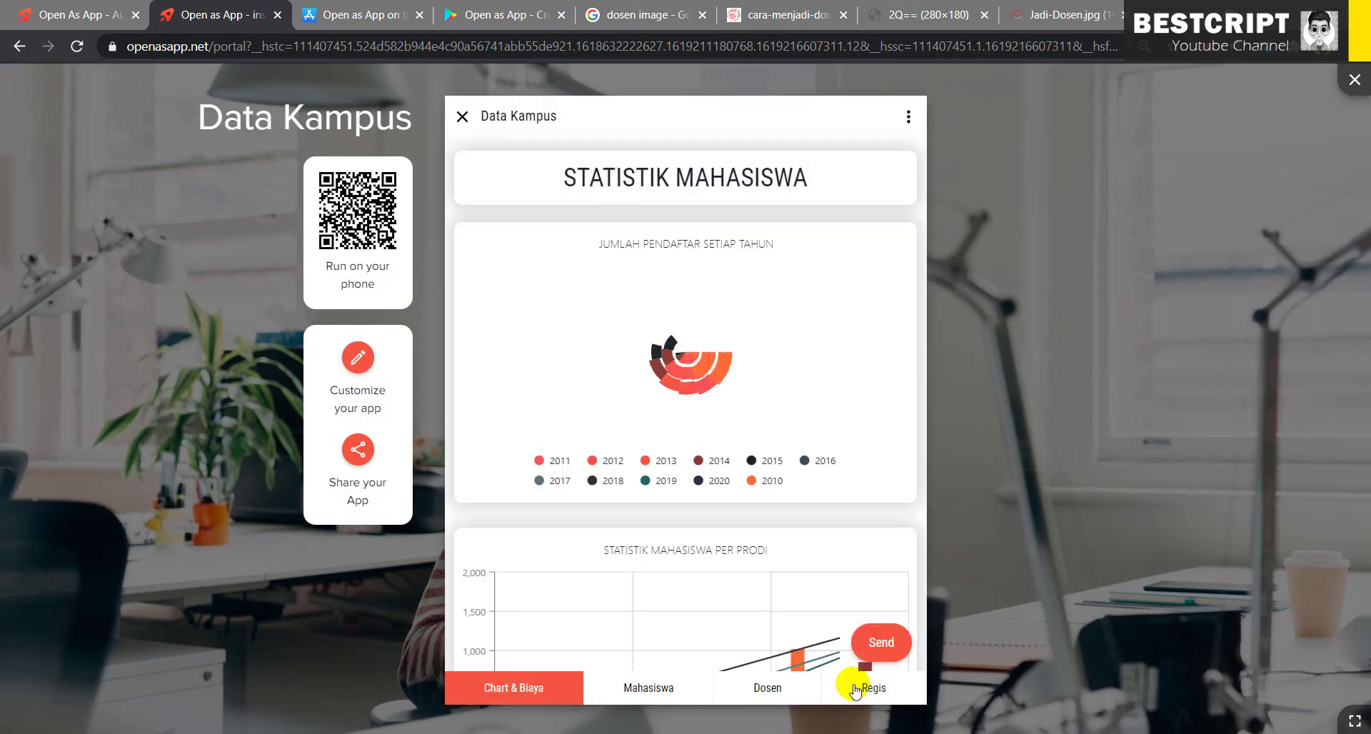
click(856, 689)
scroll(800, 557, down, 10)
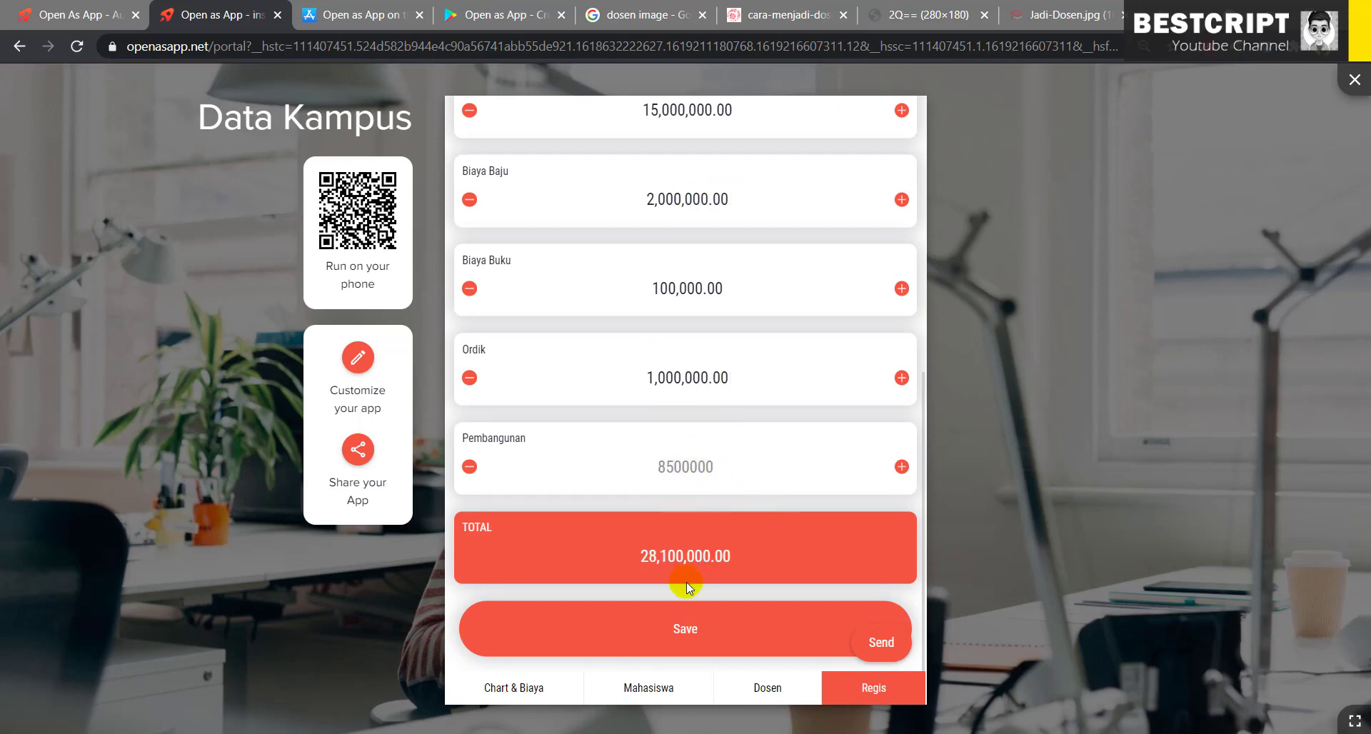
click(687, 637)
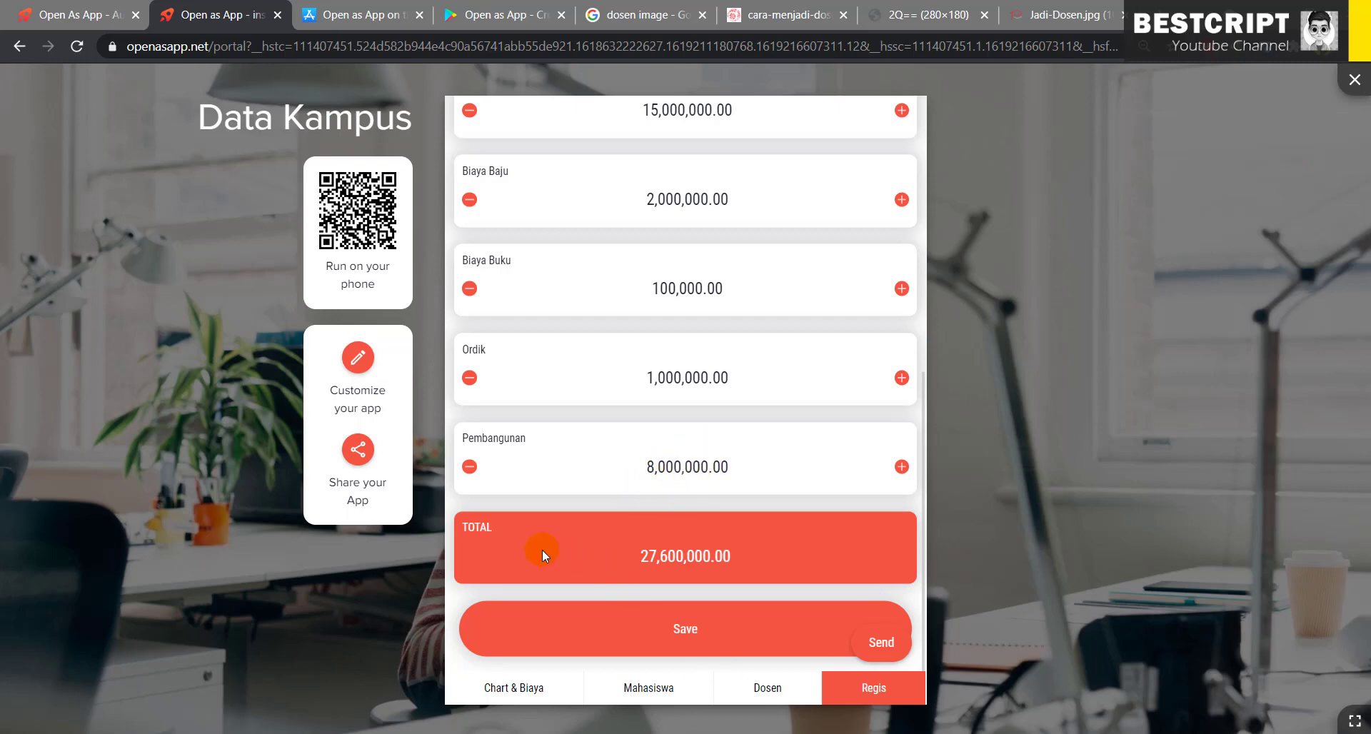
click(672, 631)
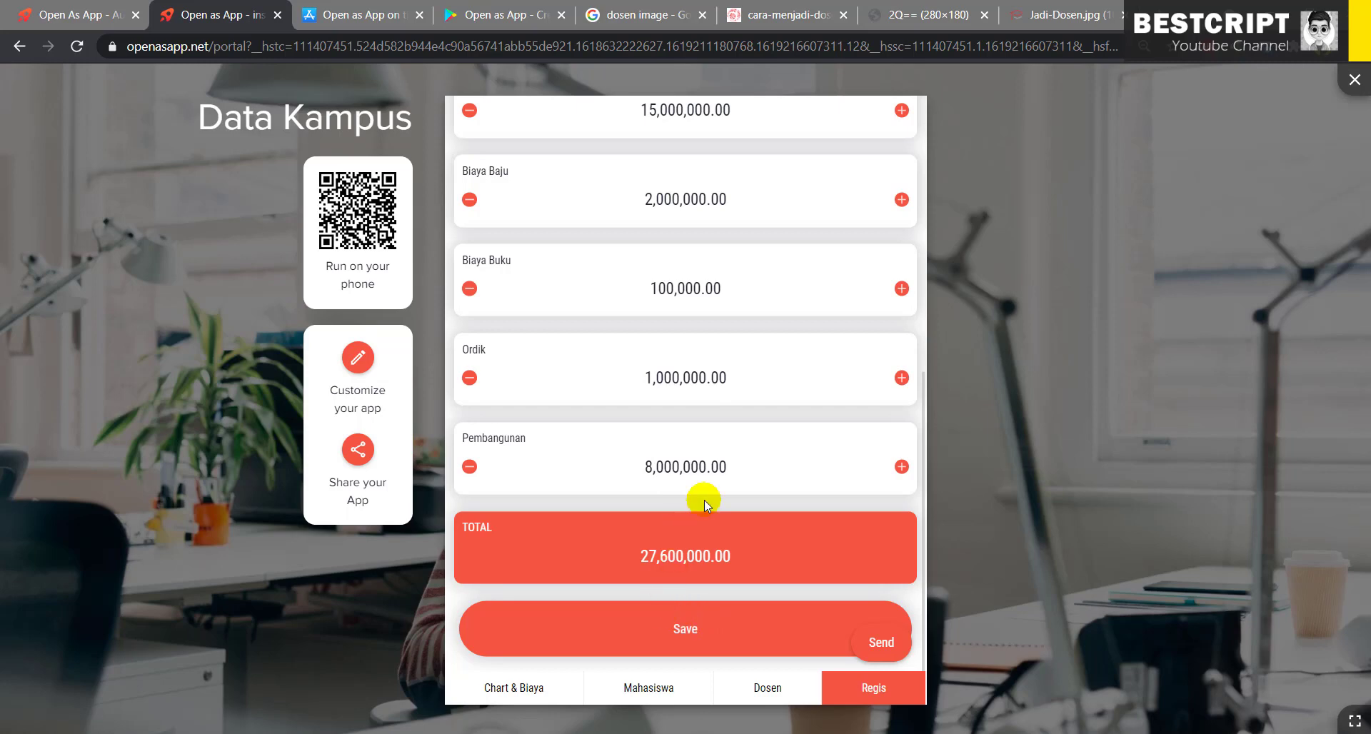
- Look over the Regis fields, TOTAL 27,600,000.00, then close the Data Kampus preview
scroll(679, 216, up, 3)
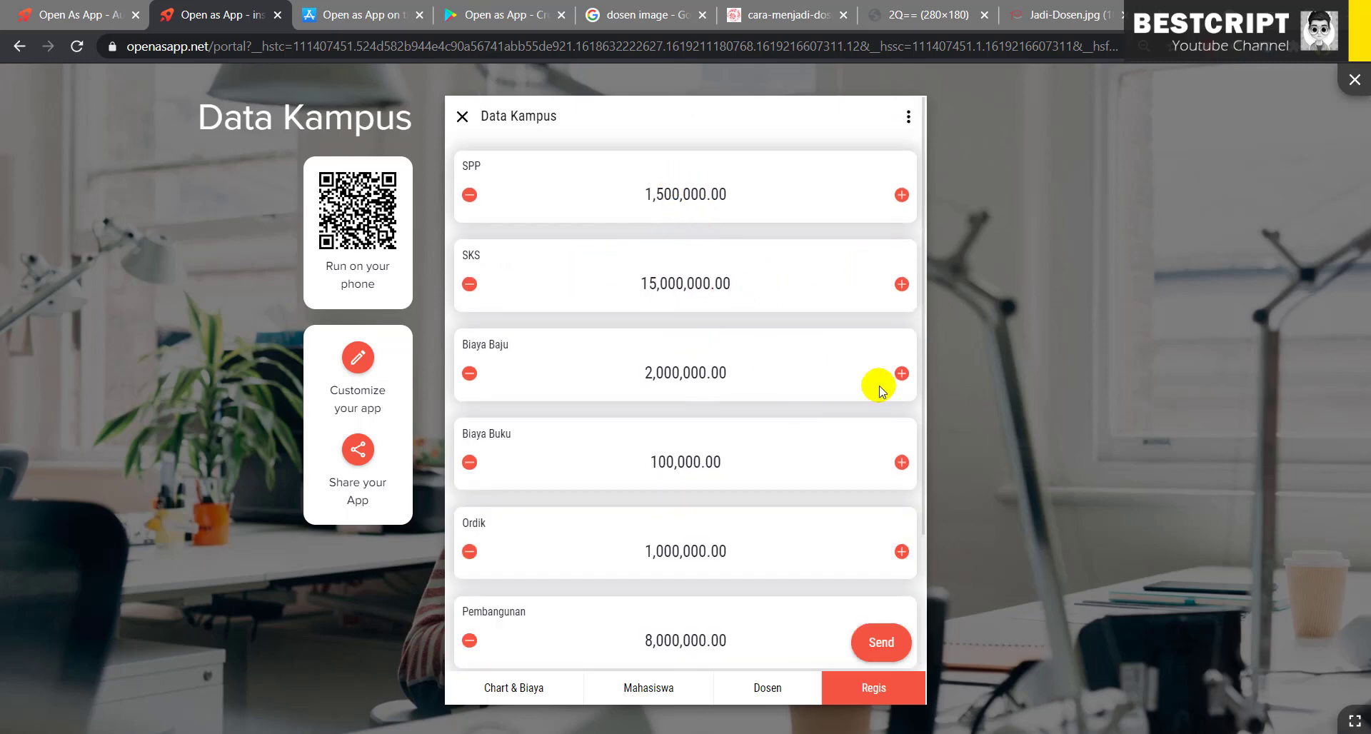
scroll(686, 564, down, 2)
scroll(670, 540, up, 2)
click(463, 116)
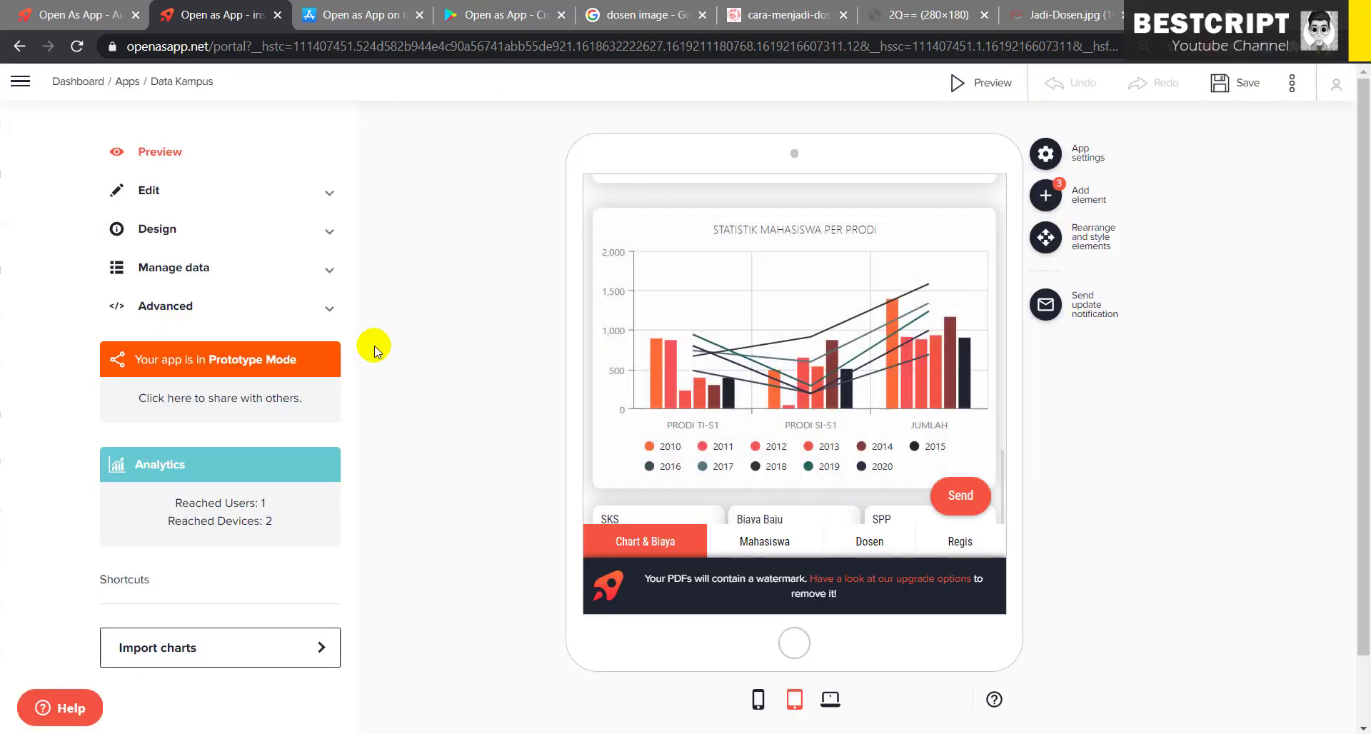
click(164, 306)
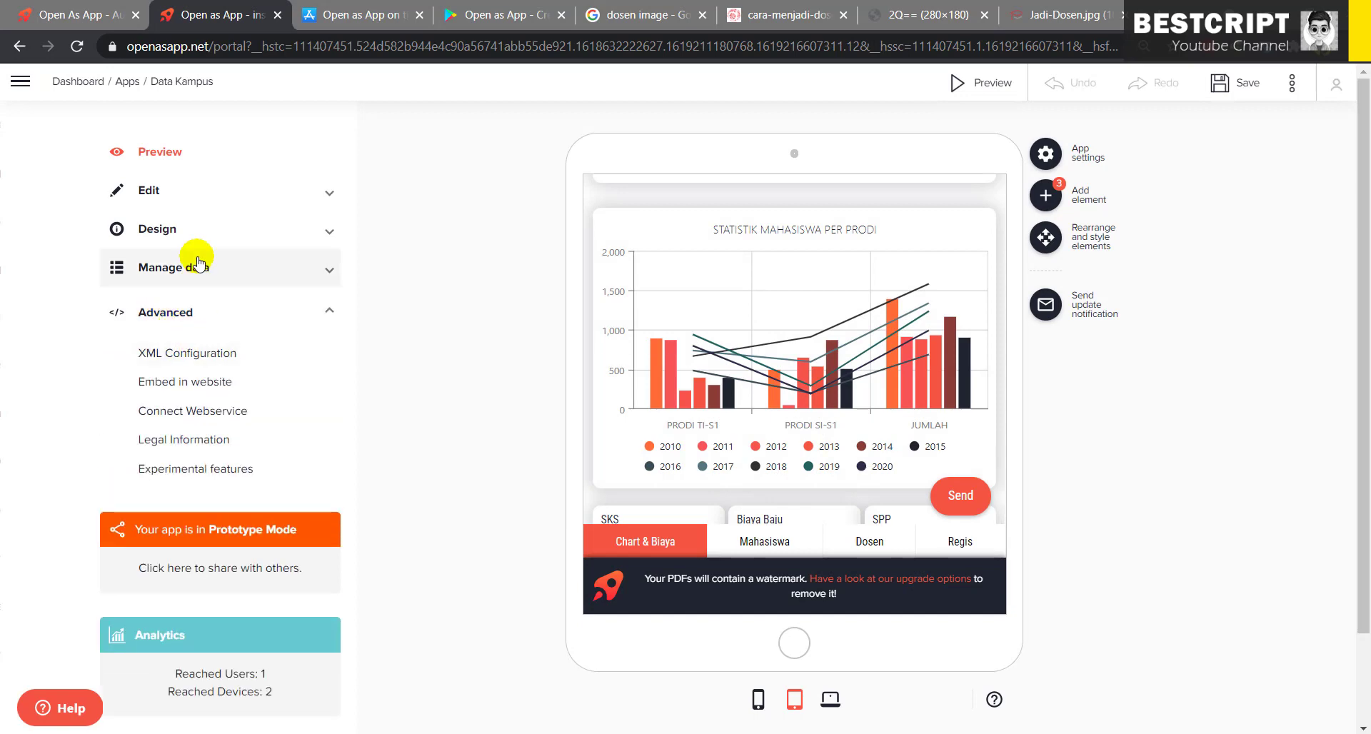
click(197, 264)
click(184, 313)
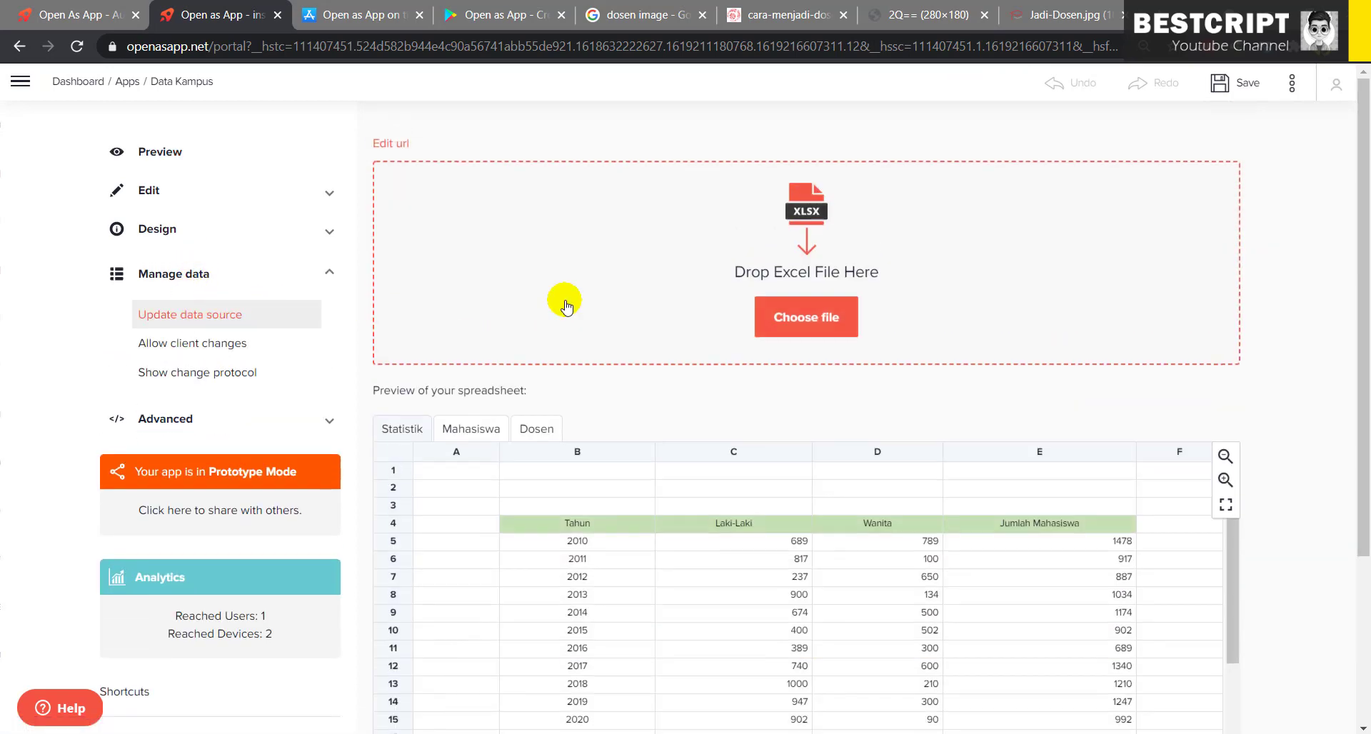
click(179, 345)
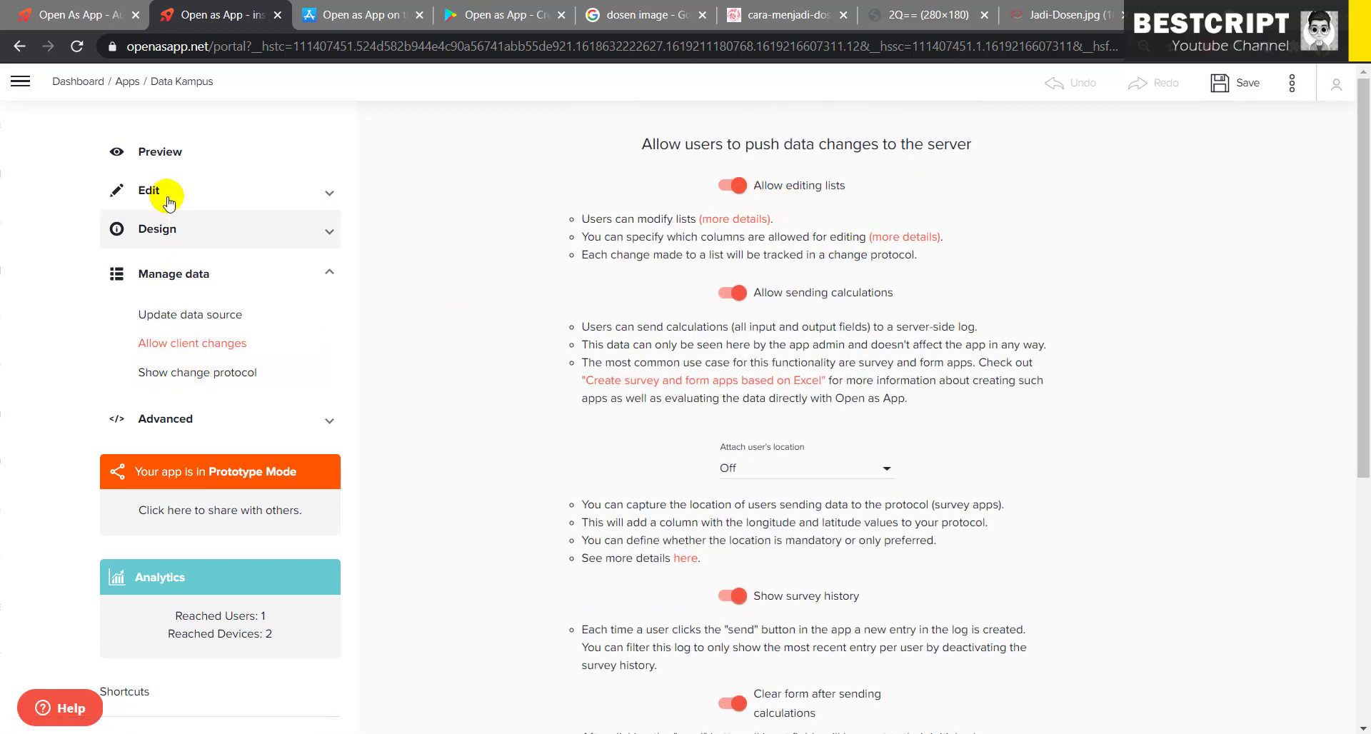
click(168, 158)
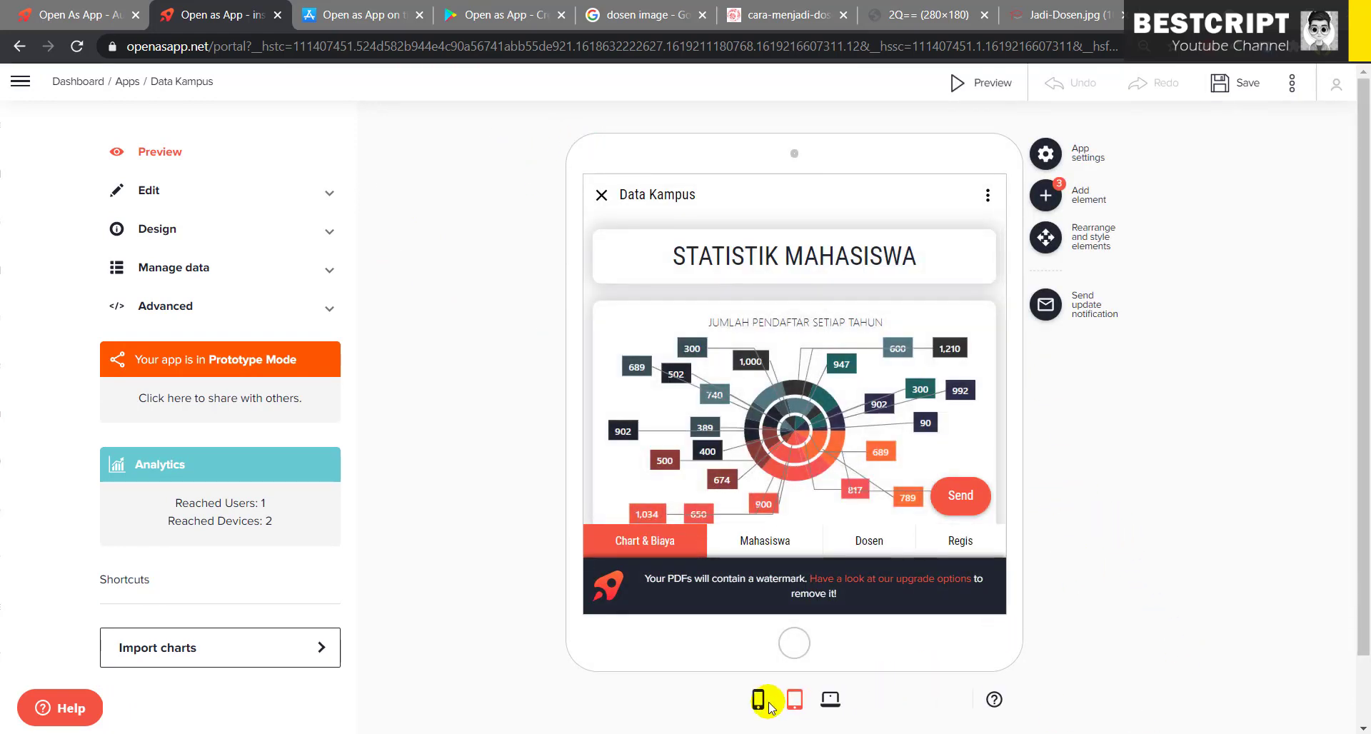
- Switch the preview to phone size and go via Mahasiswa to the Dosen lecturer list
mouse_move(847, 491)
mouse_move(795, 366)
scroll(795, 385, down, 5)
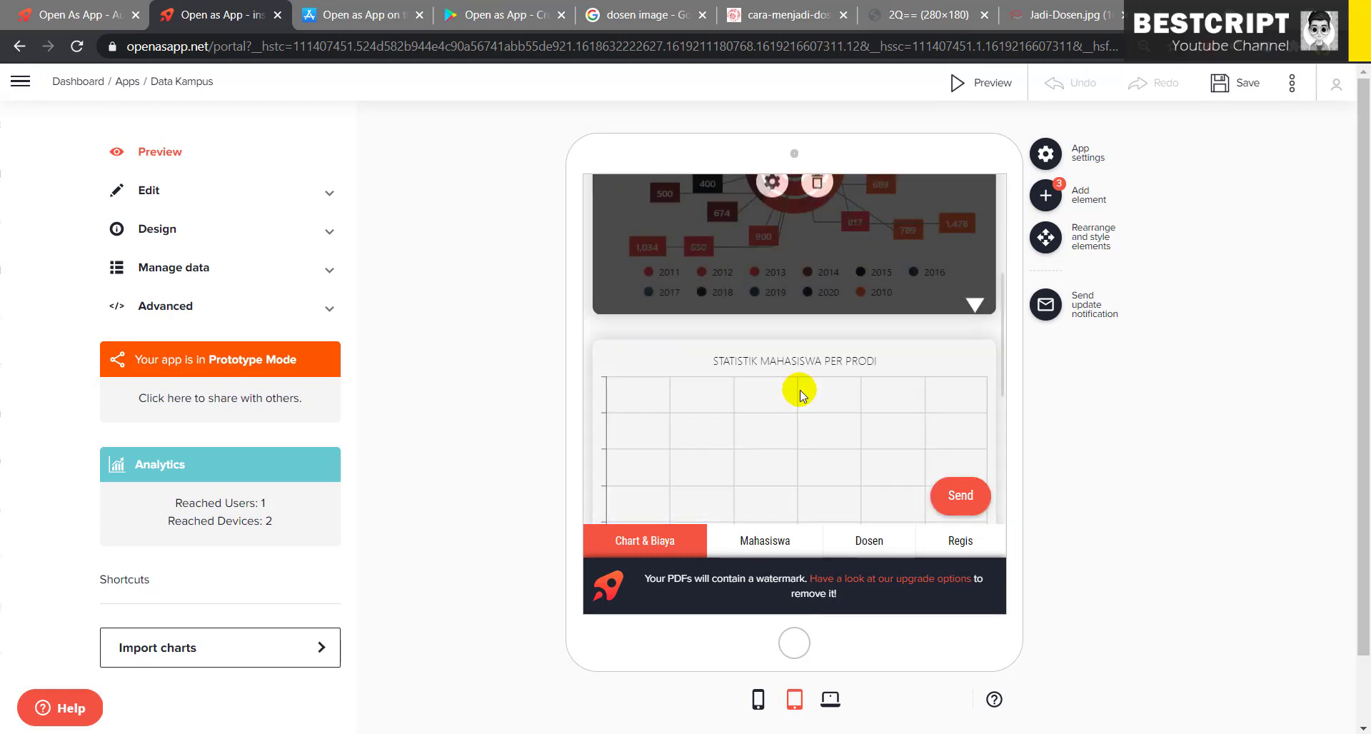
scroll(801, 375, up, 3)
scroll(801, 376, down, 2)
scroll(789, 309, up, 3)
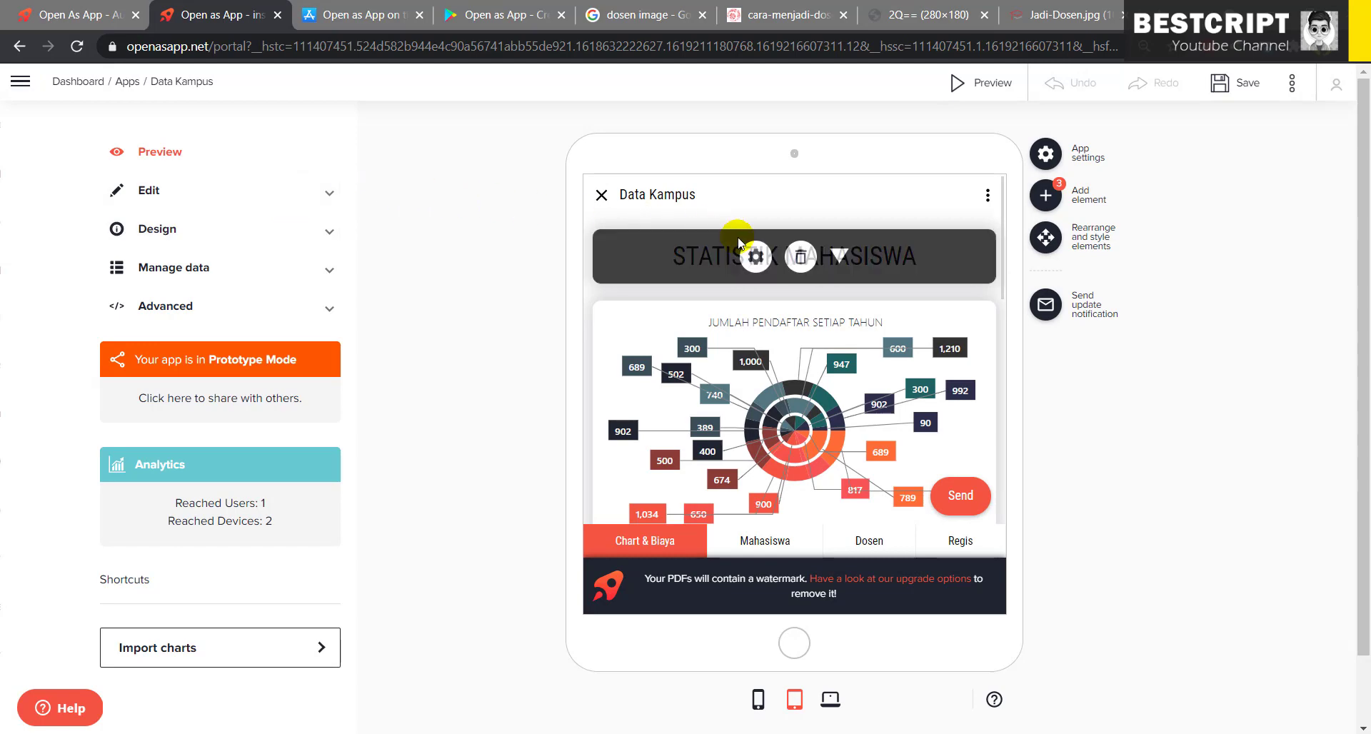
mouse_move(833, 402)
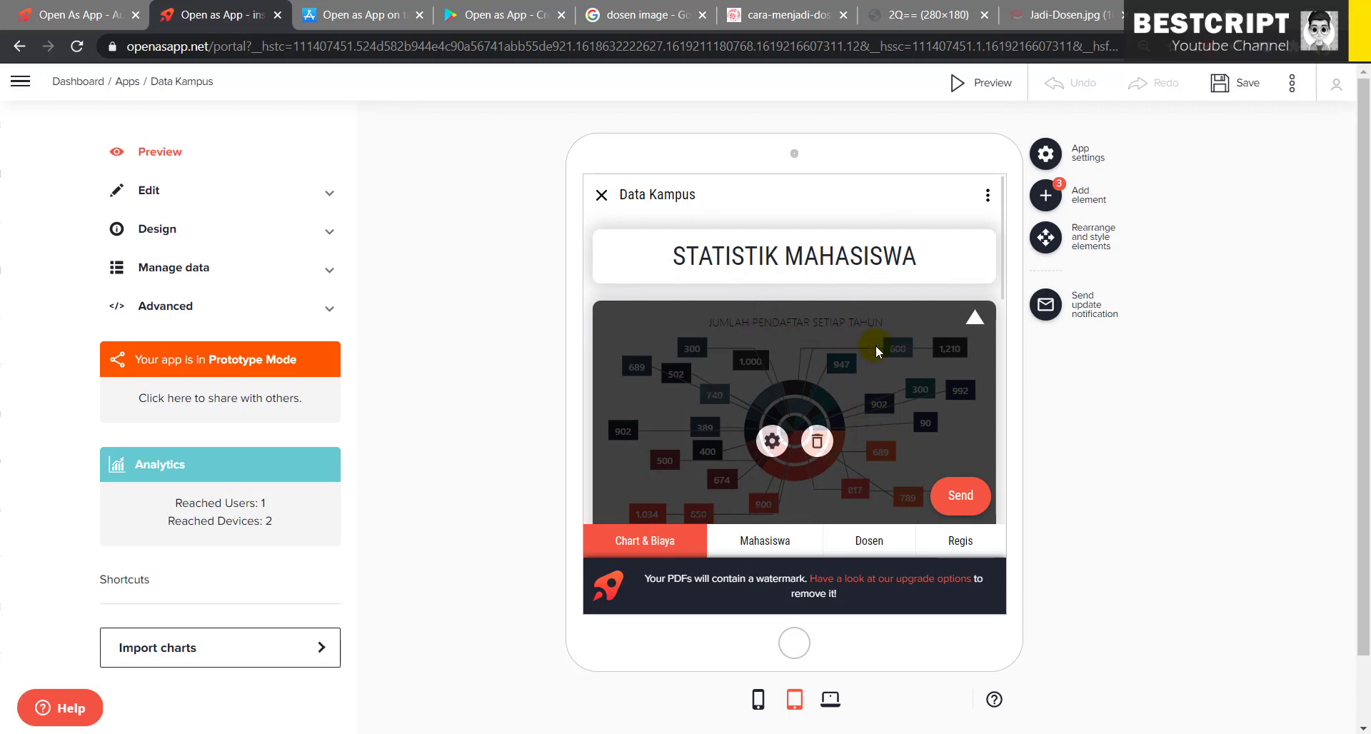
click(758, 700)
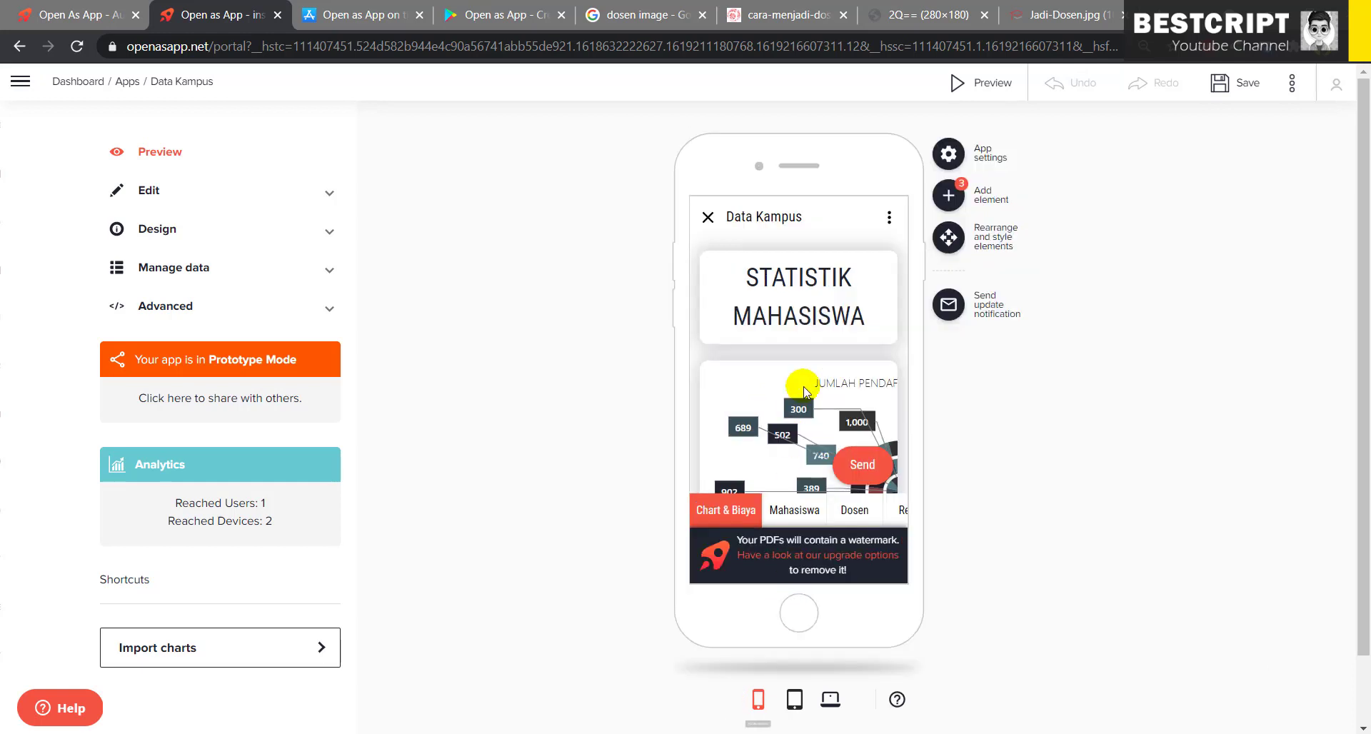
scroll(836, 414, down, 5)
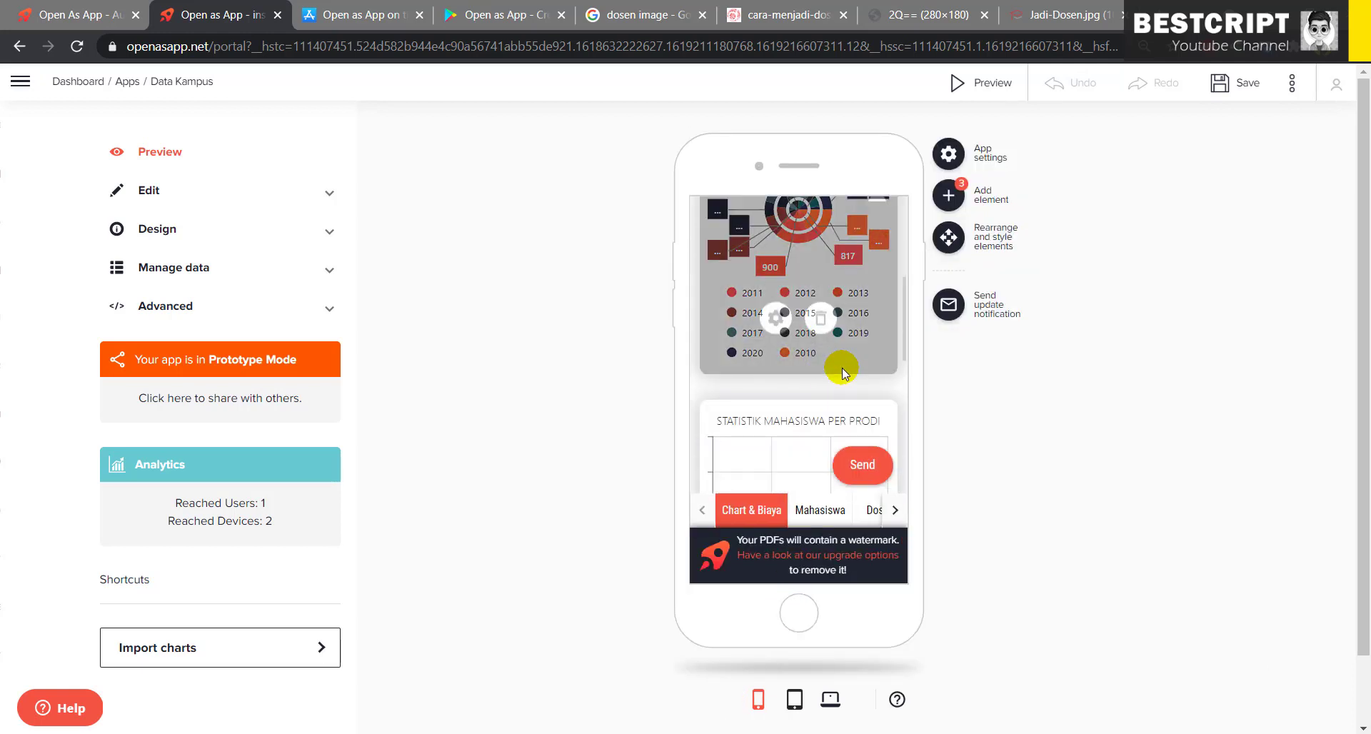
click(820, 510)
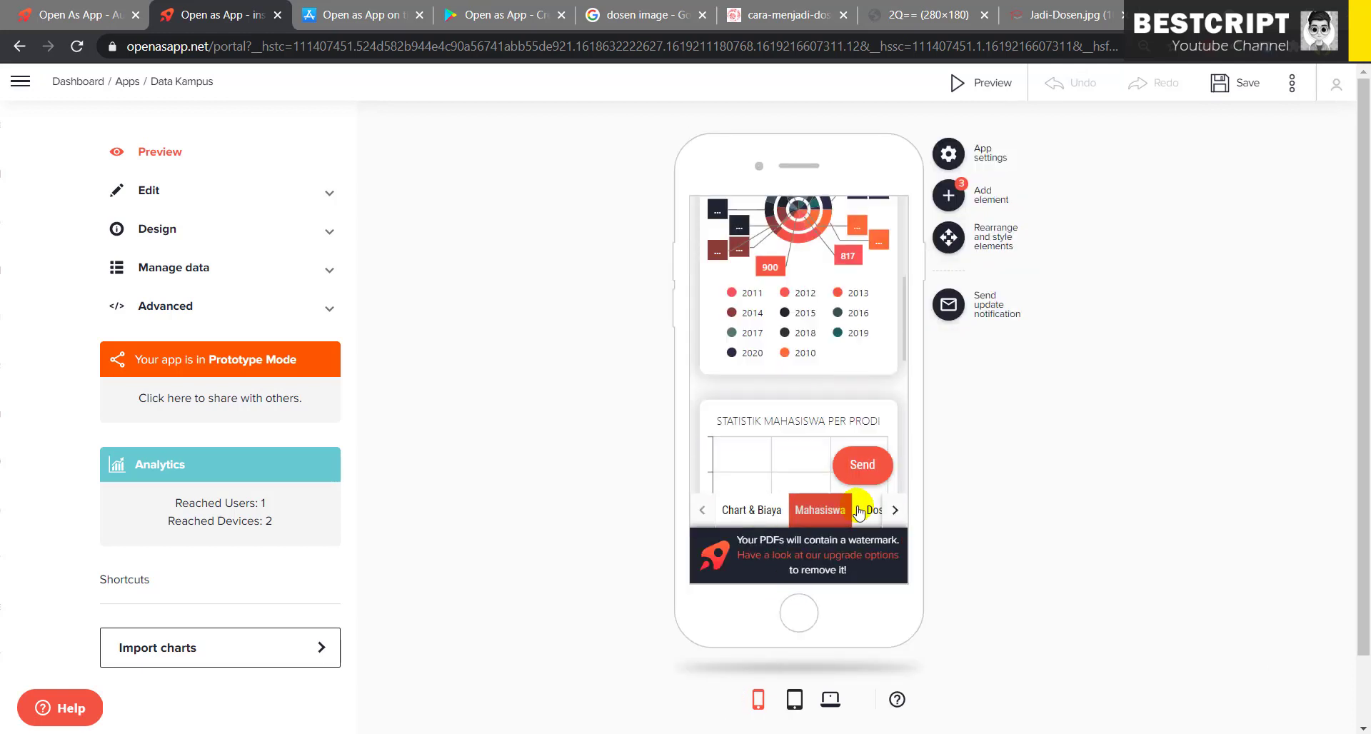
click(864, 510)
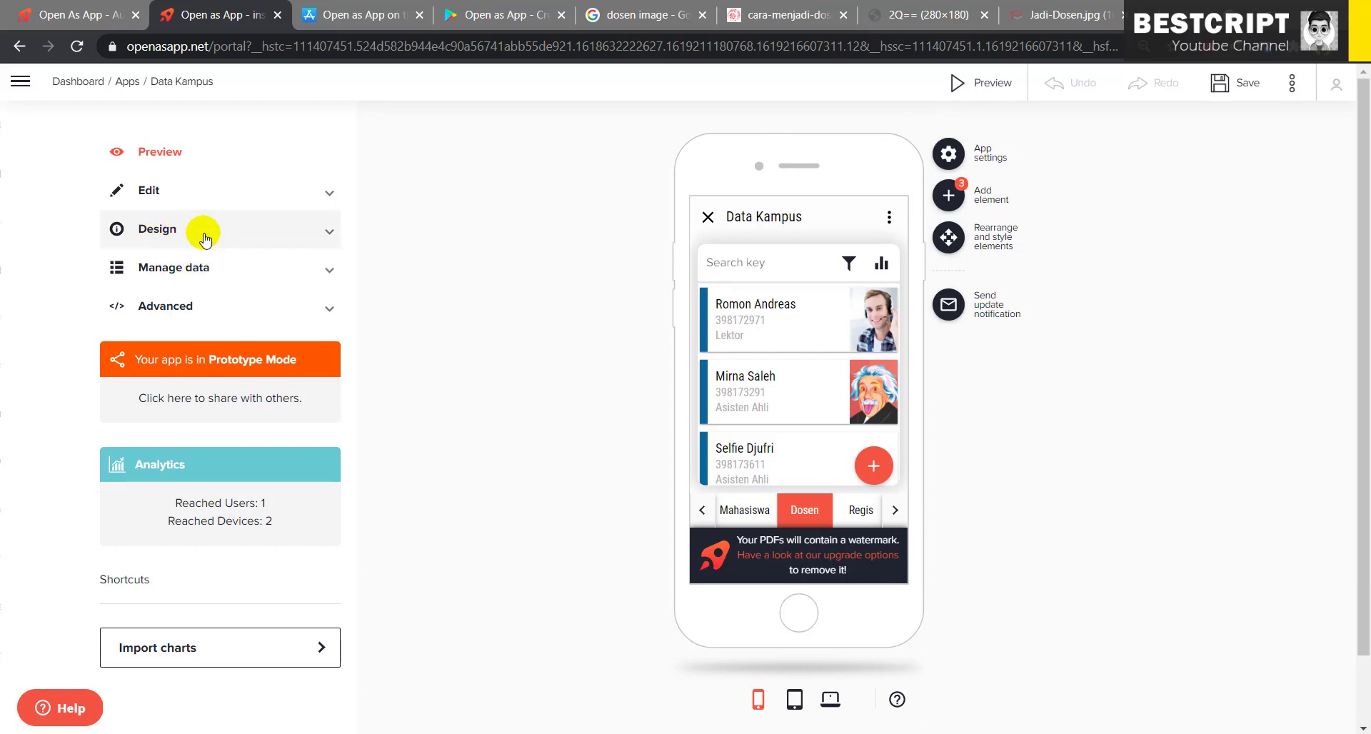
- Open the data source spreadsheet preview on its Mahasiswa sheet
click(217, 277)
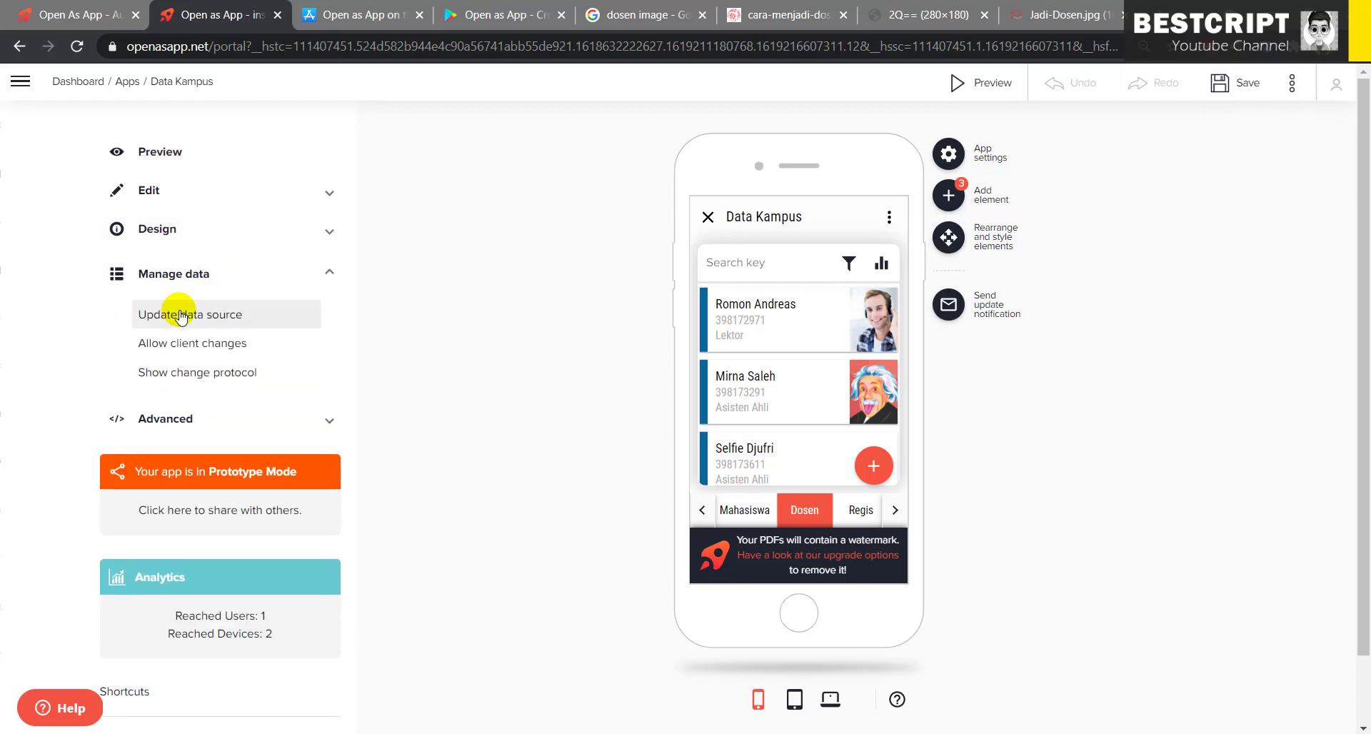
click(182, 313)
scroll(607, 426, down, 3)
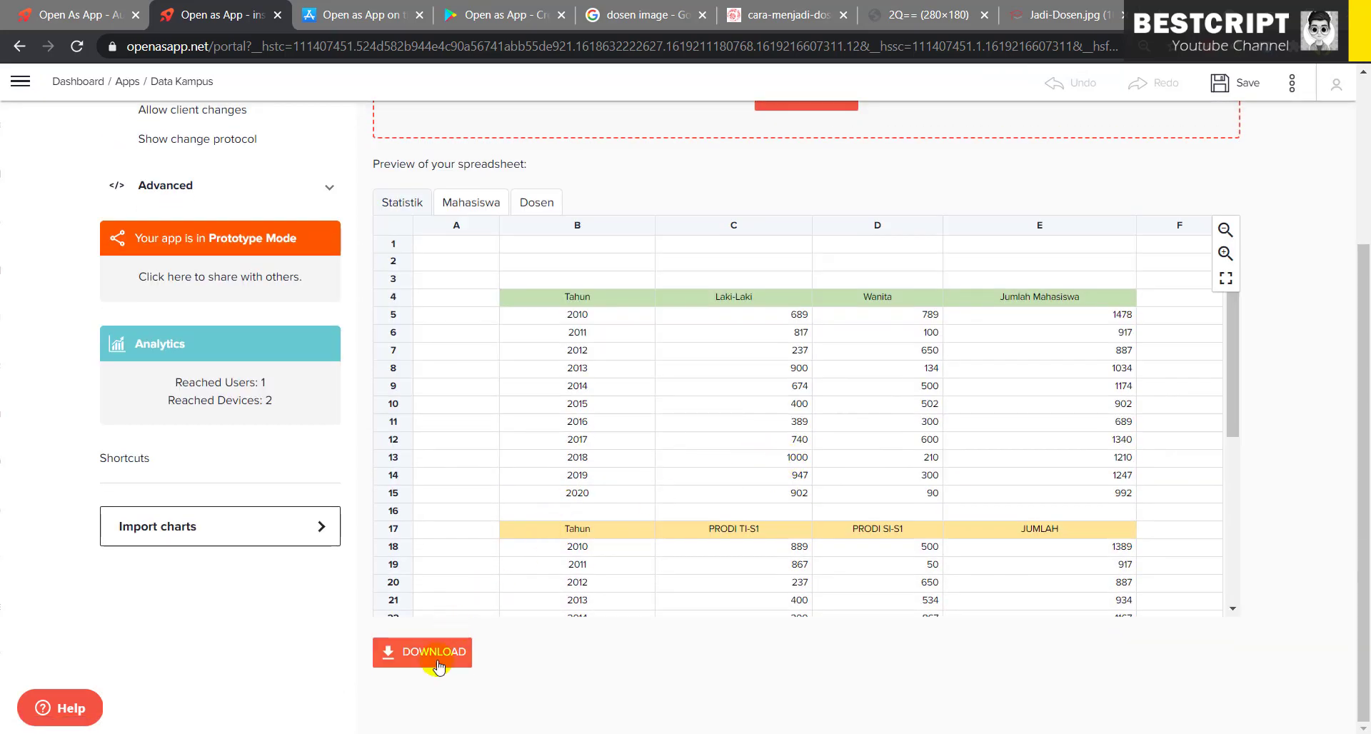
scroll(633, 452, down, 5)
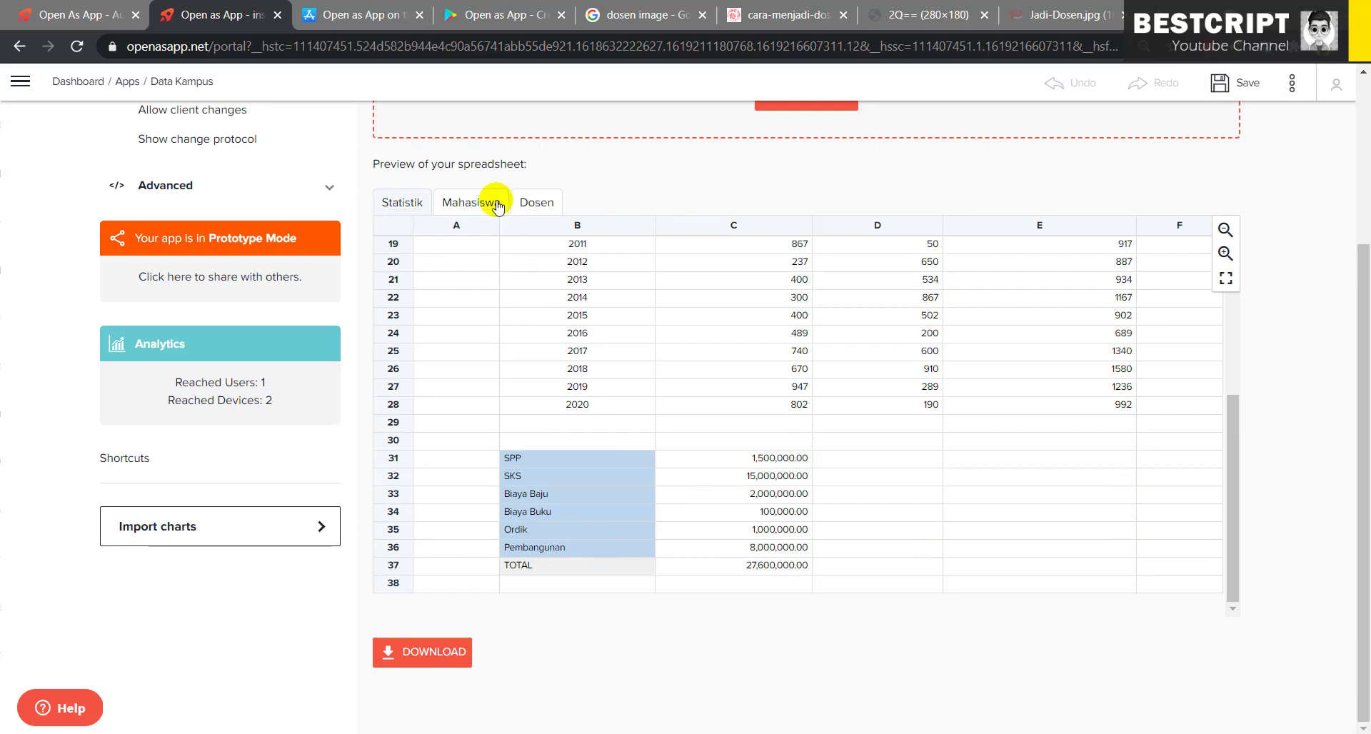
click(507, 204)
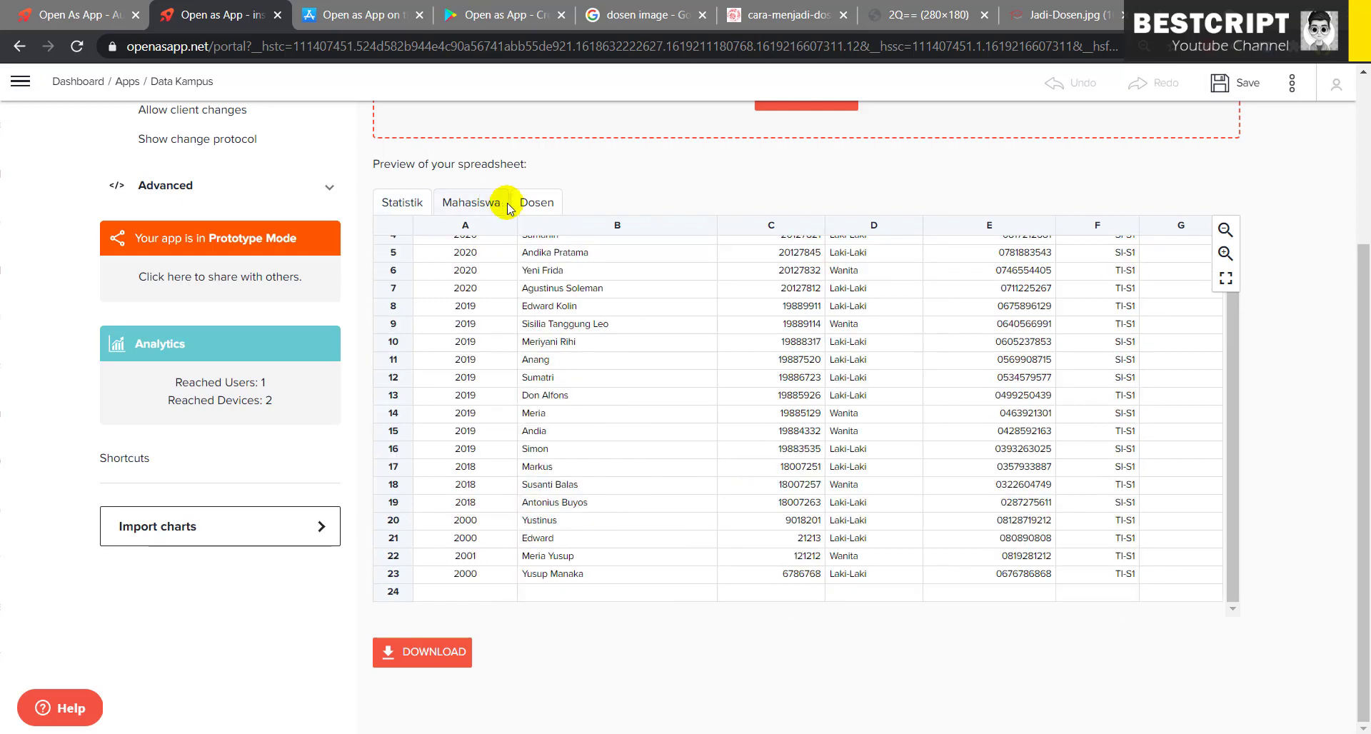
- Download the spreadsheet as data (2).xlsx and show it in its Downloads folder
click(434, 650)
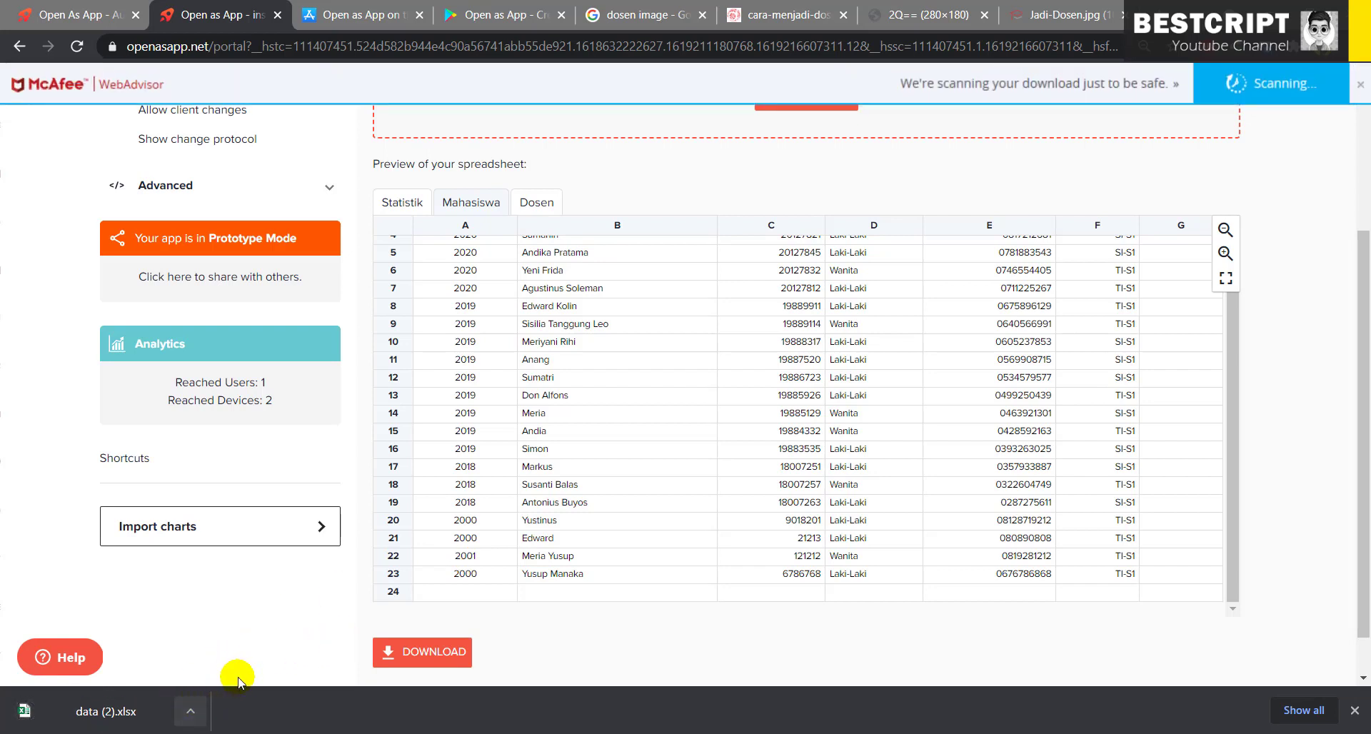
click(191, 712)
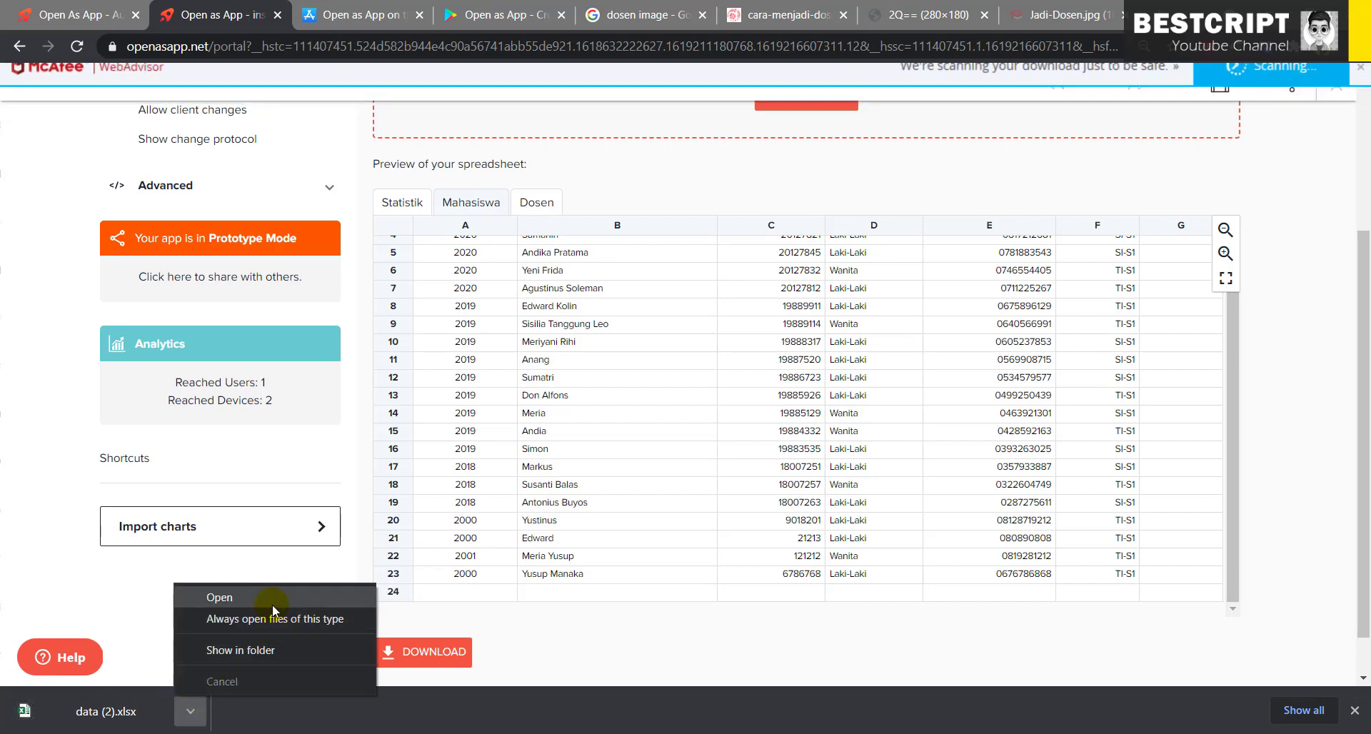
click(270, 651)
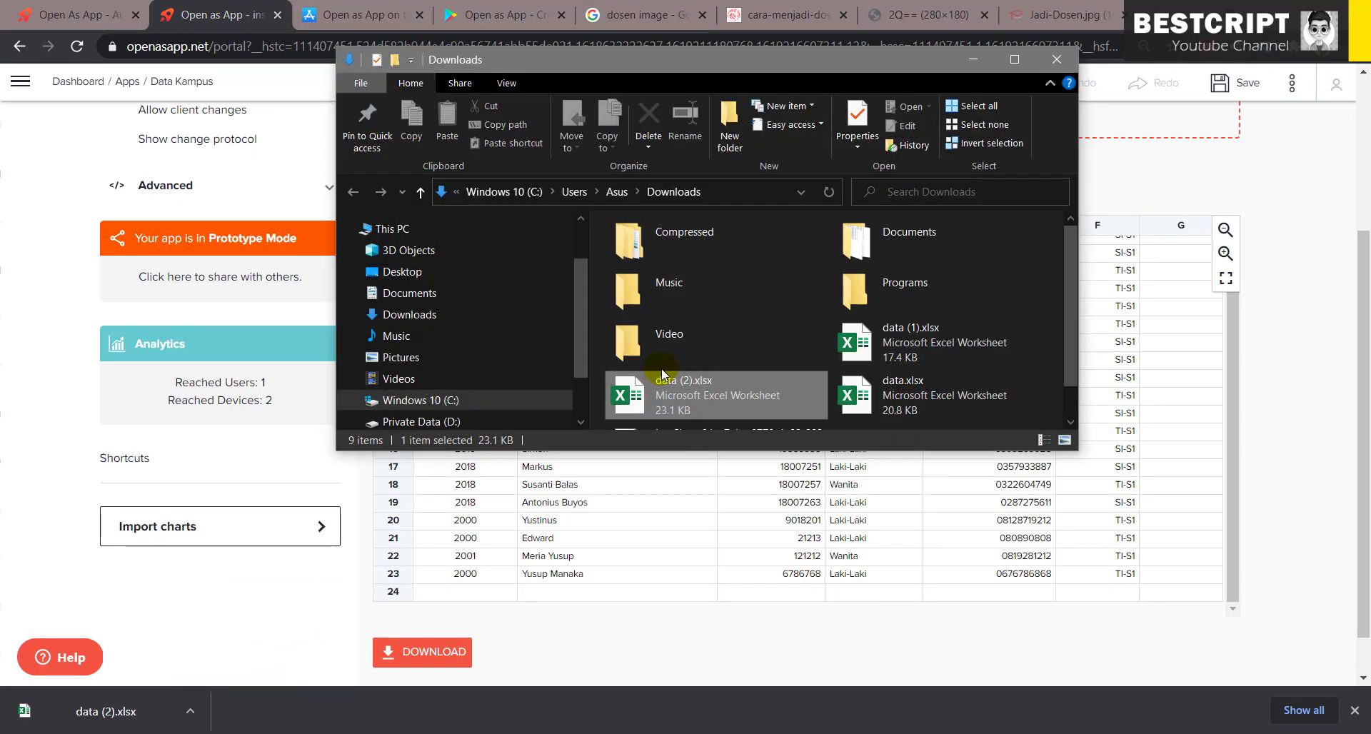
click(684, 642)
- Inspect the Dosen sheet's photo links and ranks in the preview
click(538, 202)
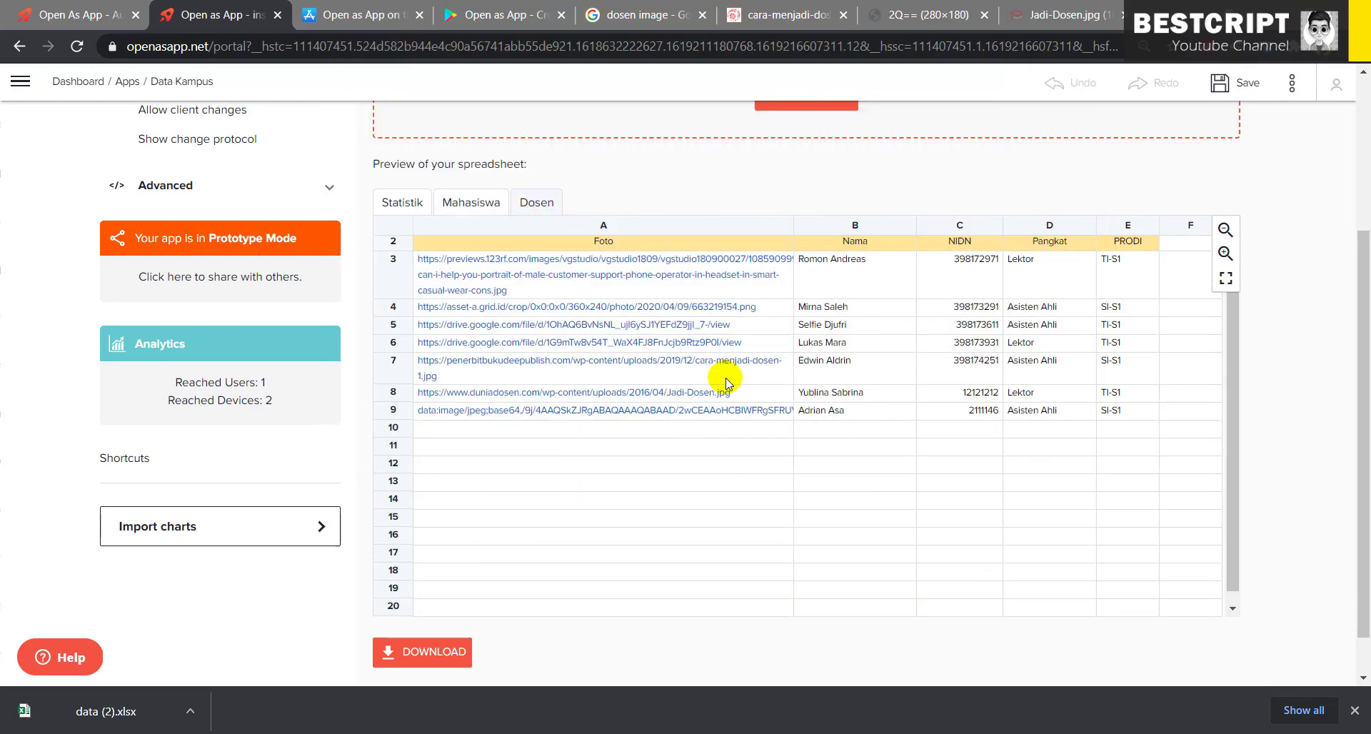
scroll(738, 441, up, 1)
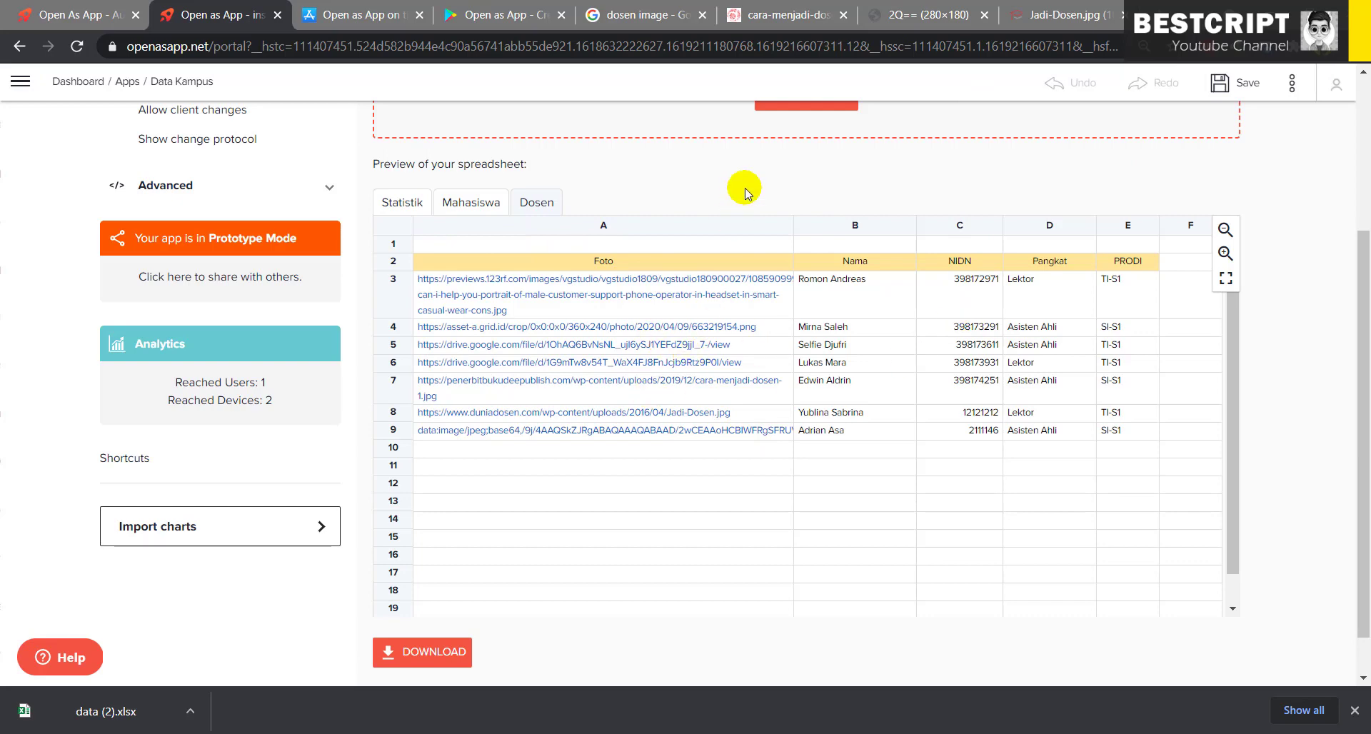
scroll(743, 190, up, 3)
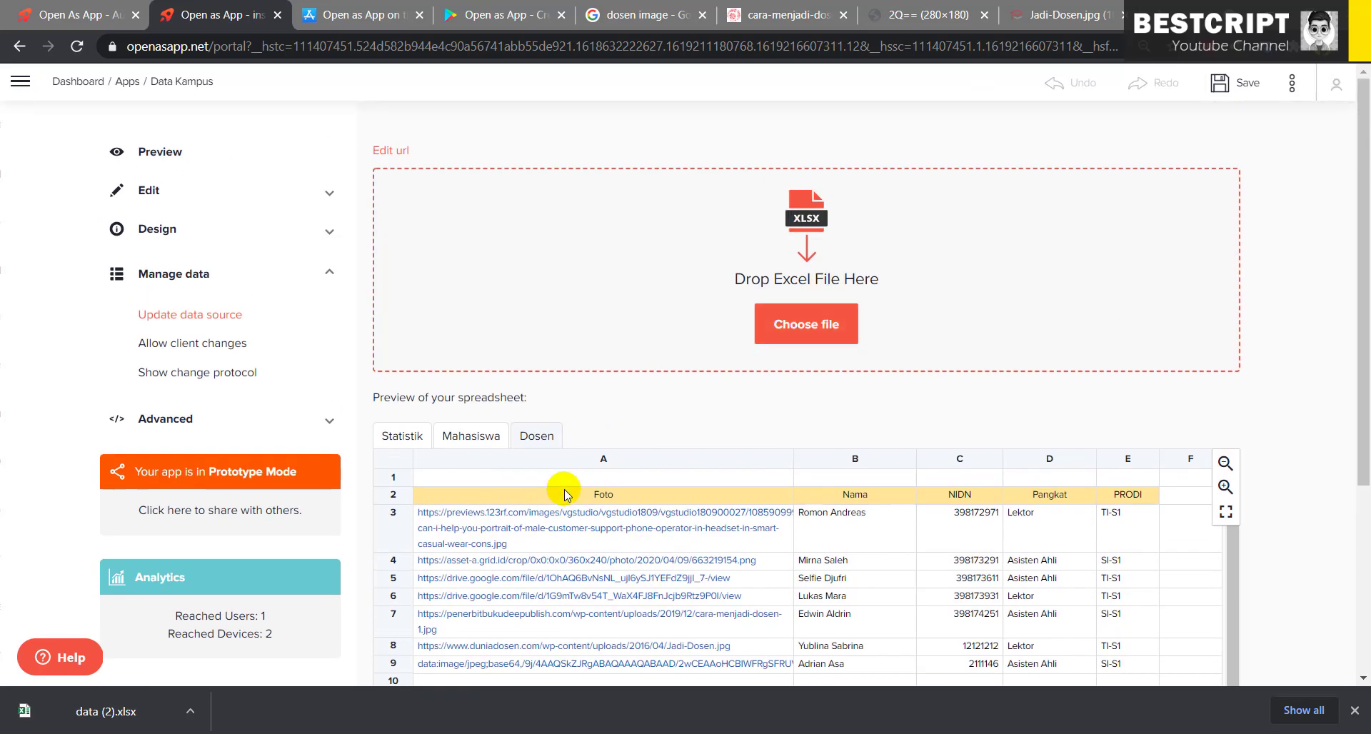
scroll(560, 484, down, 1)
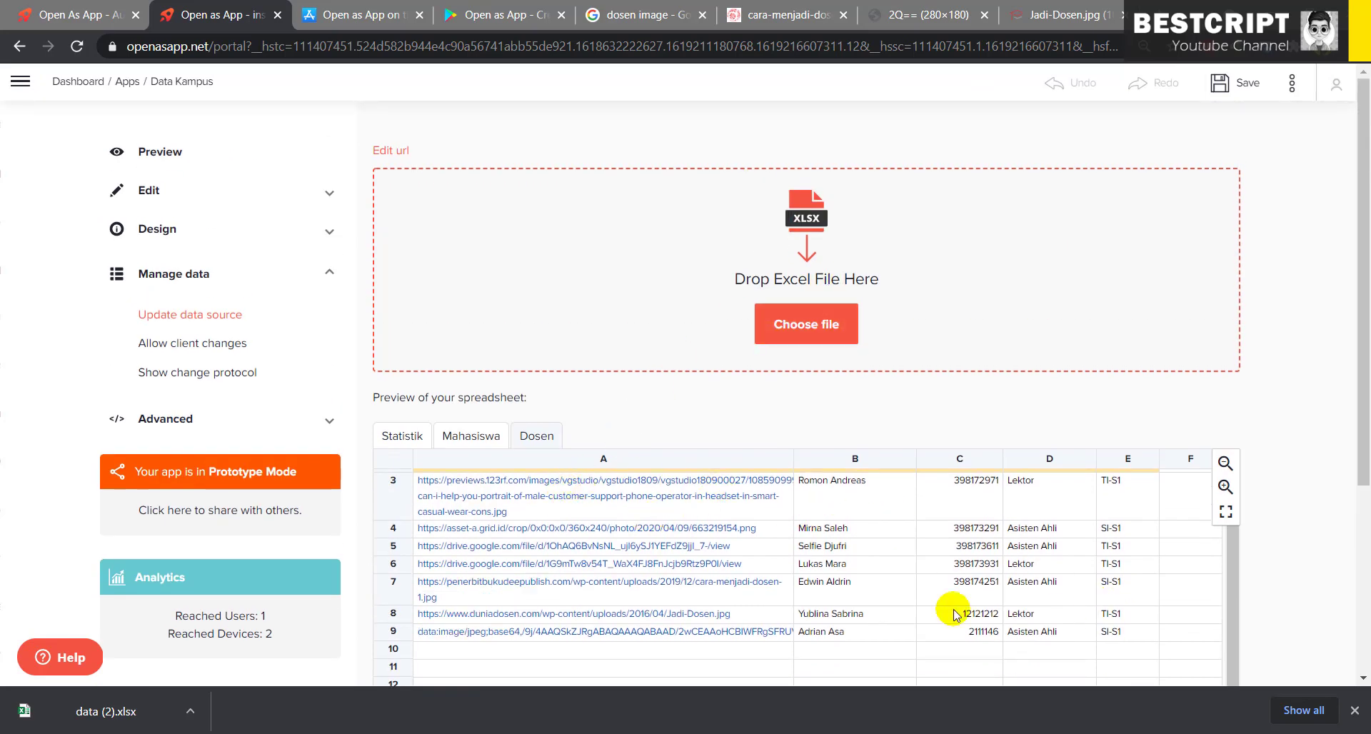
- Upload data (2).xlsx as the new data source and check its student sheet
click(815, 326)
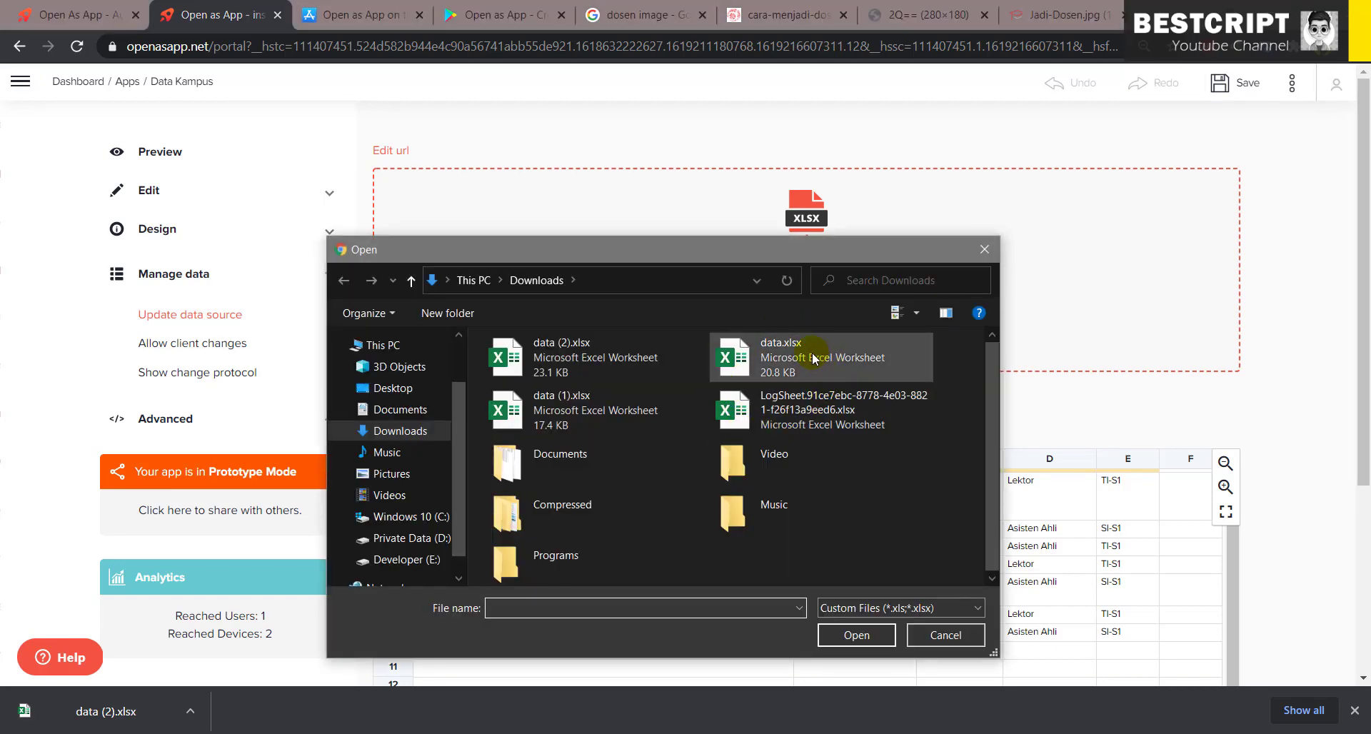
double_click(577, 371)
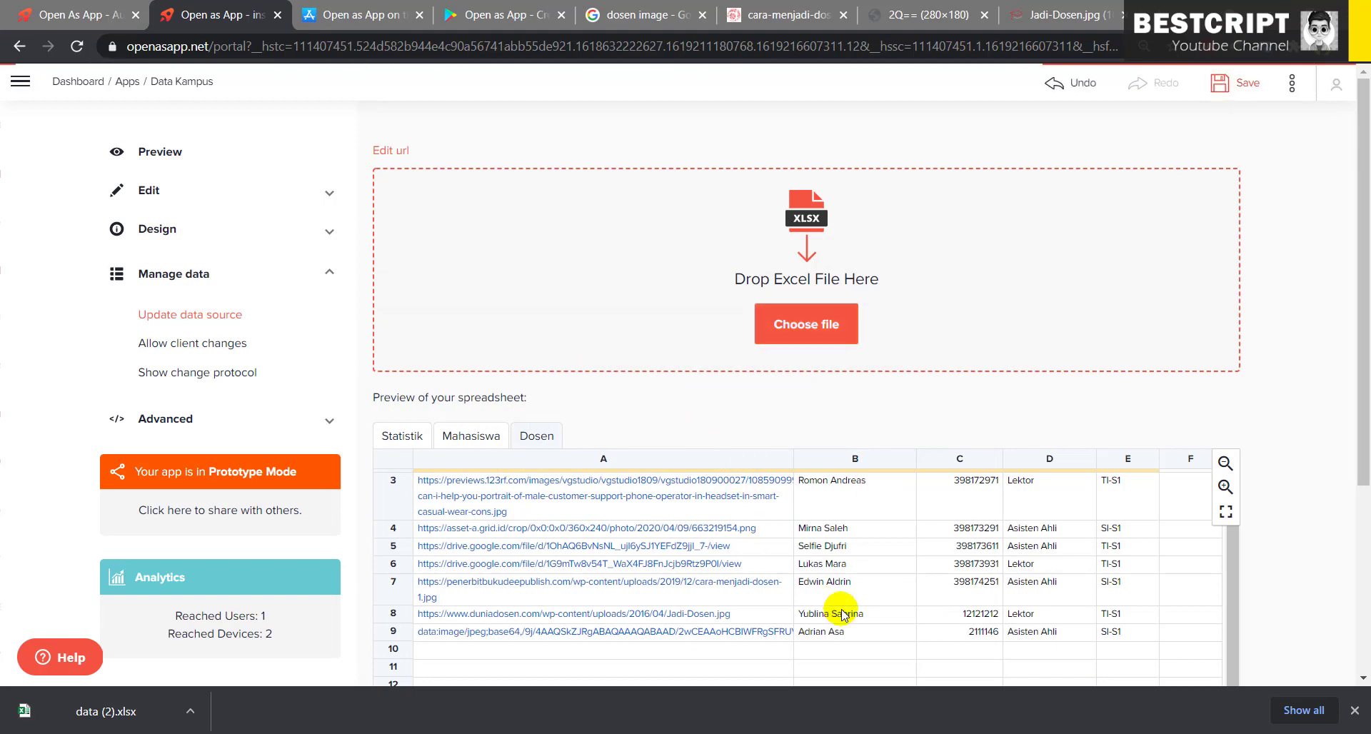
click(453, 436)
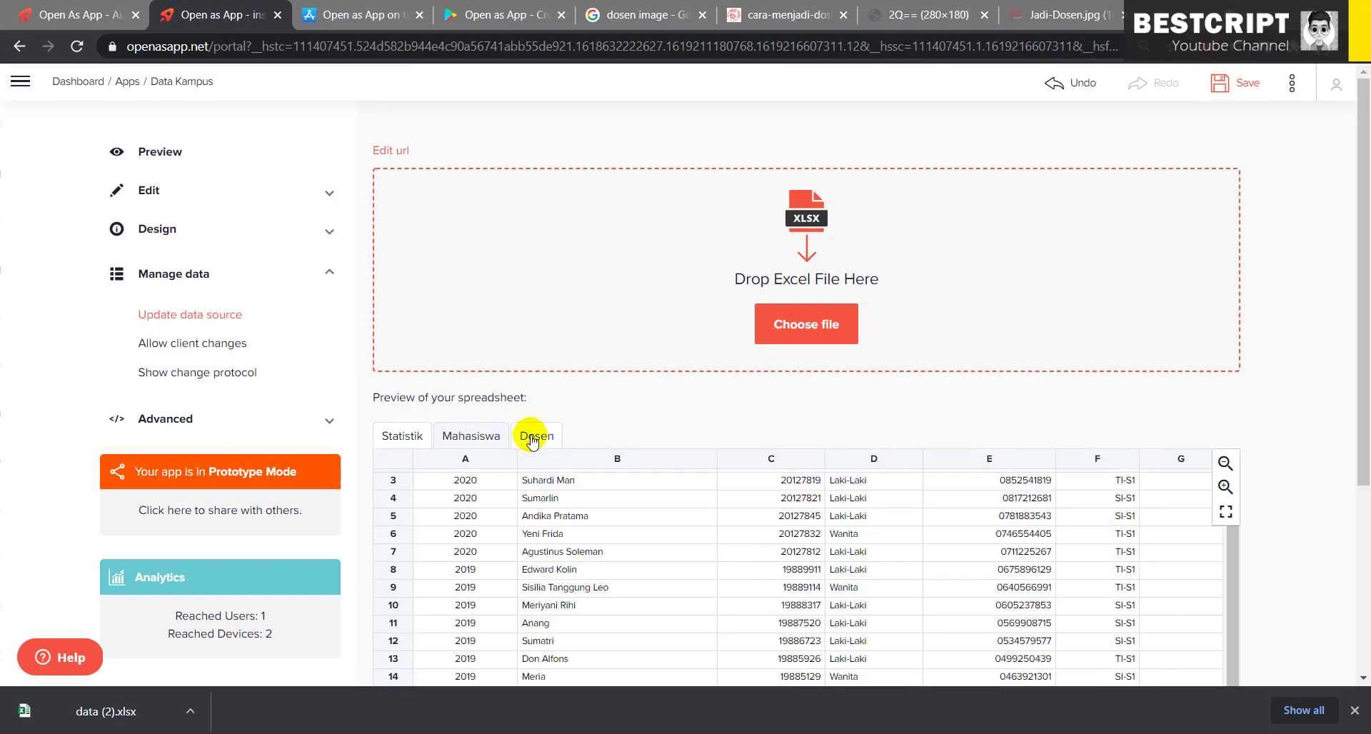
scroll(598, 492, down, 1)
scroll(767, 411, down, 4)
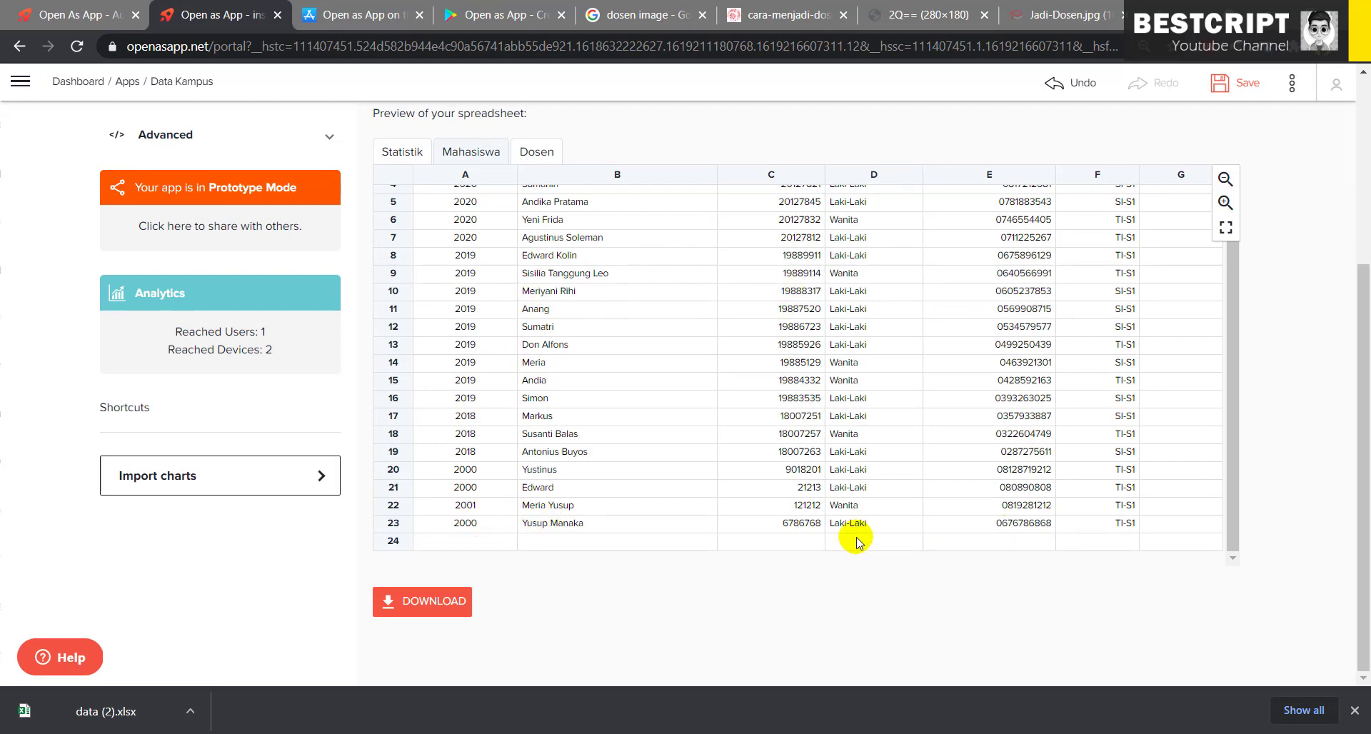
scroll(697, 474, up, 2)
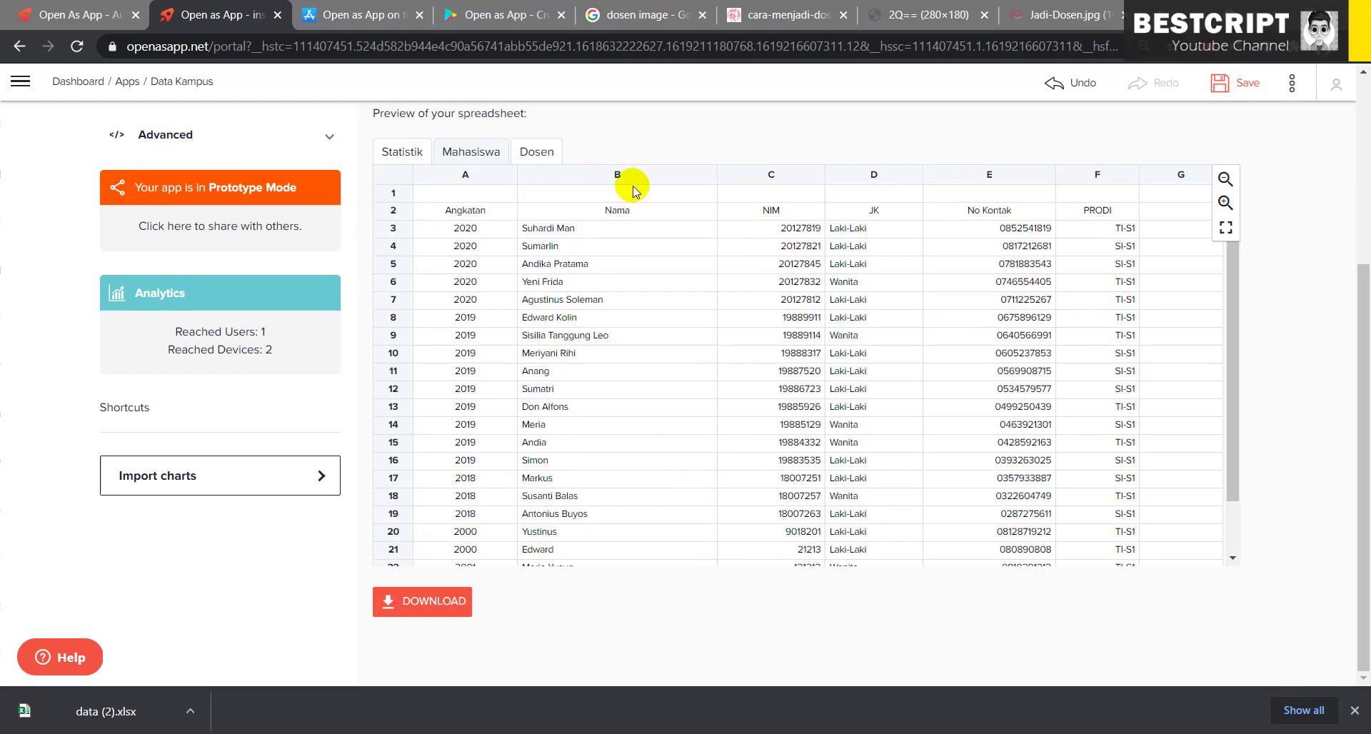
scroll(715, 146, up, 4)
- Toggle the Edit url field, then open the Allow client changes settings
click(386, 149)
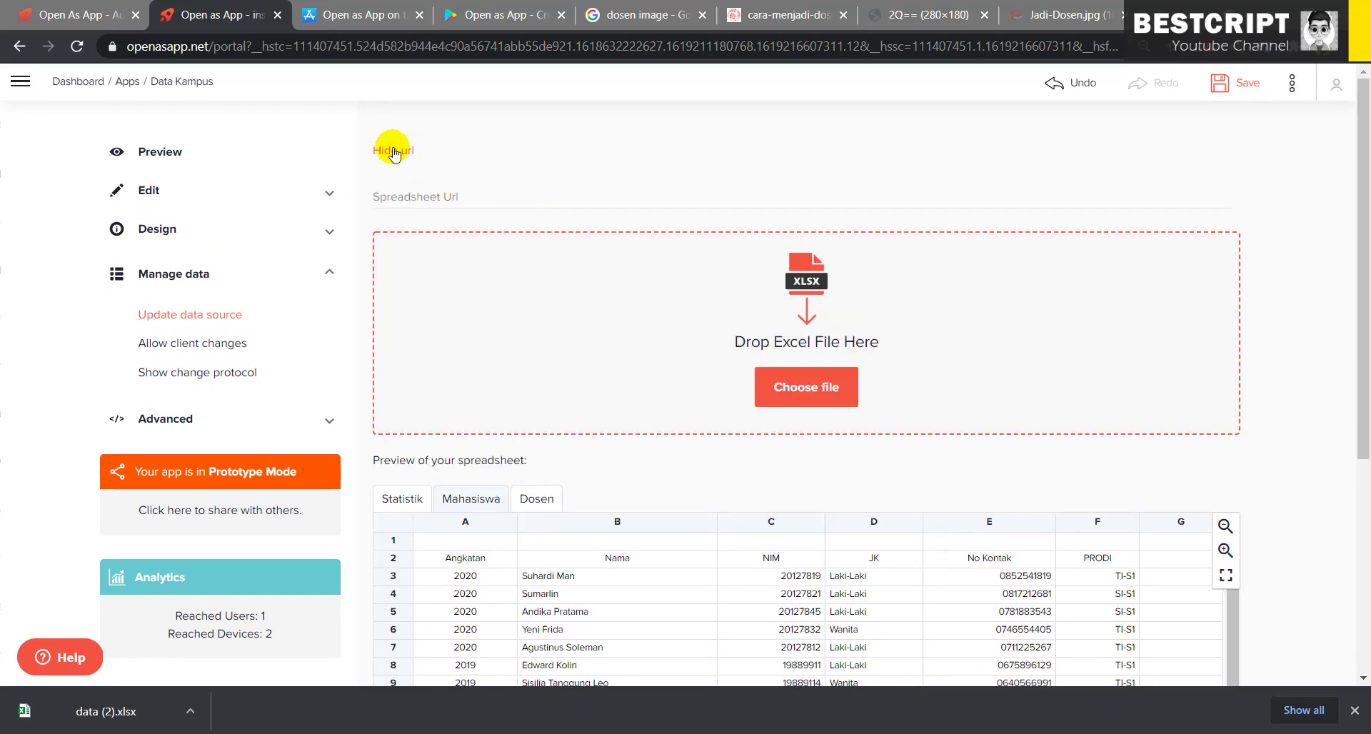
click(393, 152)
click(236, 344)
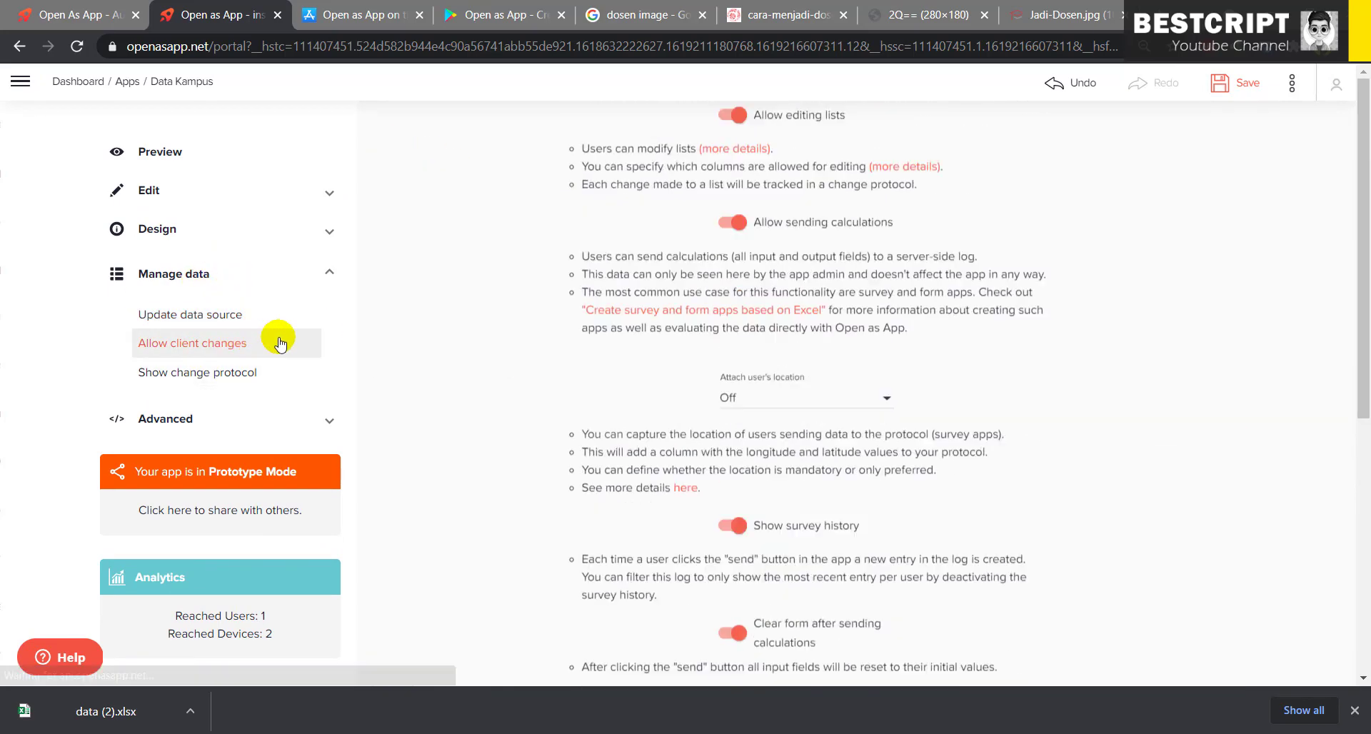